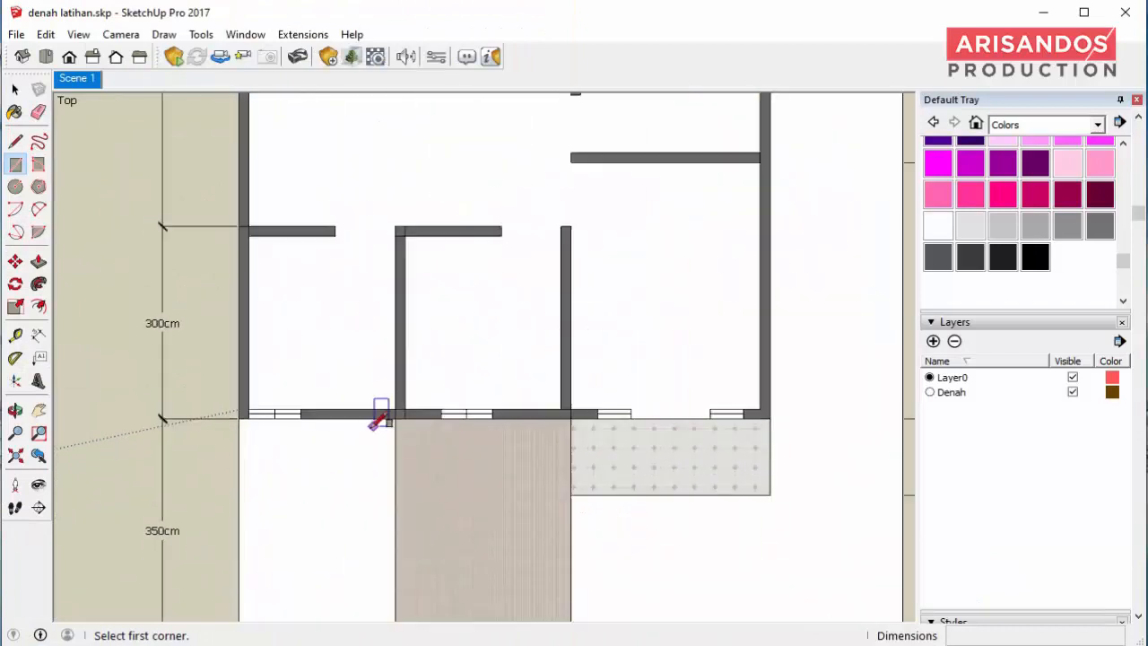
# - Check which geometry belongs to the Denah layer by hiding the layer and showing it again
pyautogui.scroll(-5, 380, 415)
pyautogui.press('space')
pyautogui.click(1006, 390)
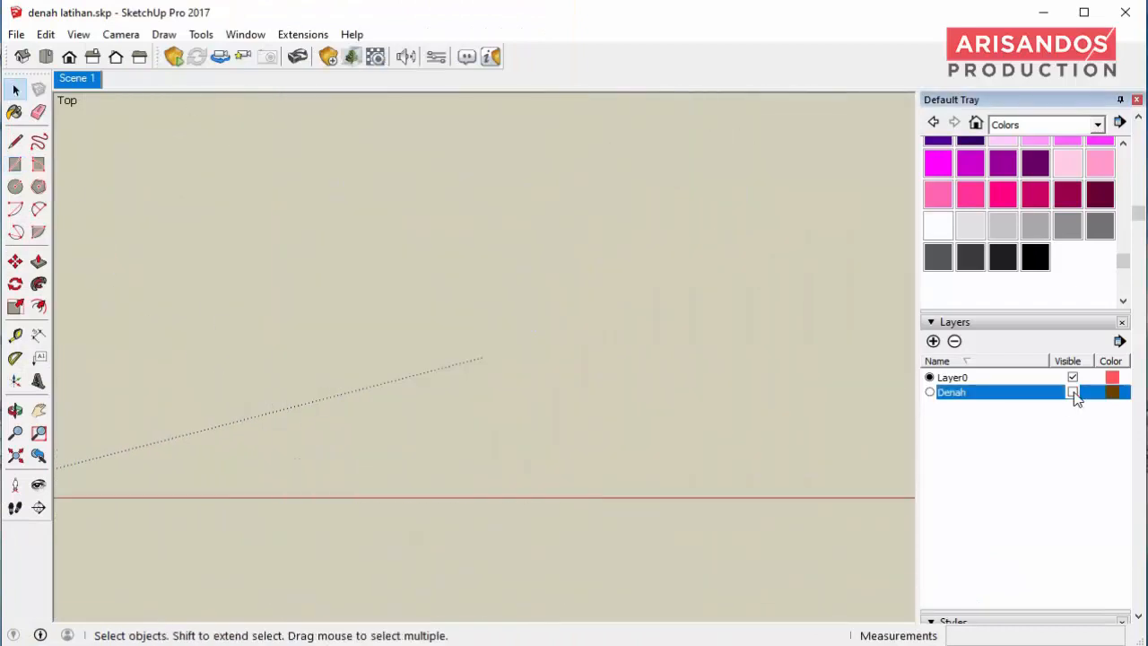
# - Draw a rectangle over the front wall strip of the floor plan, spanning its window and door openings
pyautogui.scroll(3, 447, 409)
pyautogui.click(18, 162)
pyautogui.scroll(4, 370, 394)
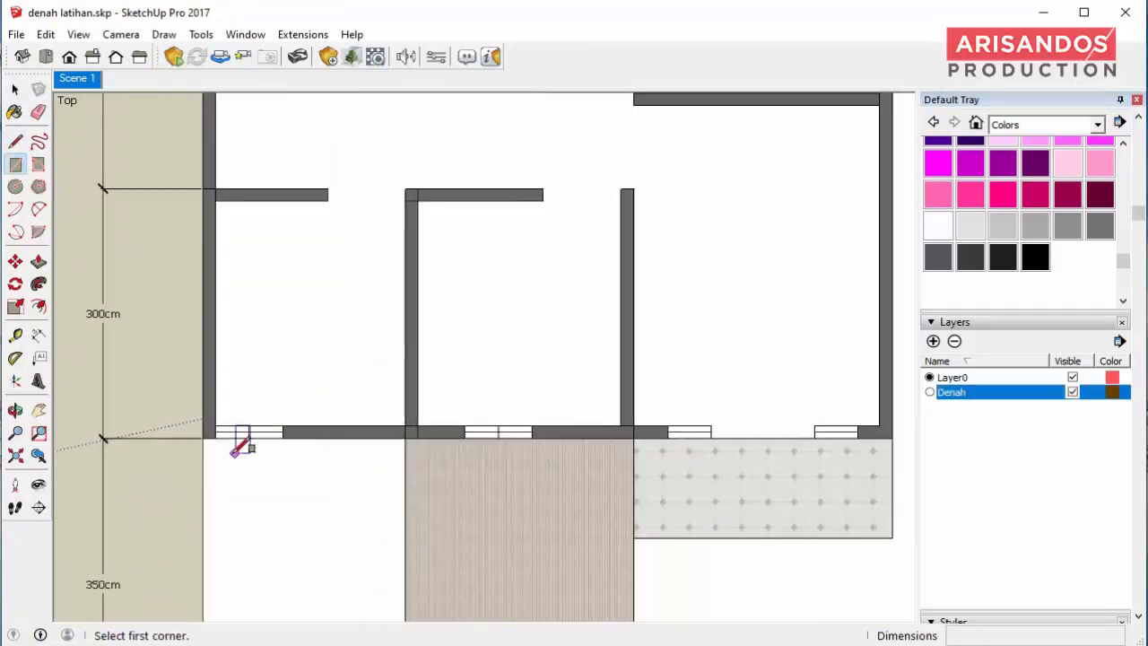
pyautogui.scroll(-2, 204, 438)
pyautogui.scroll(2, 674, 436)
pyautogui.click(697, 429)
pyautogui.scroll(-3, 697, 430)
pyautogui.moveTo(696, 520); pyautogui.dragTo(588, 437, button='middle')
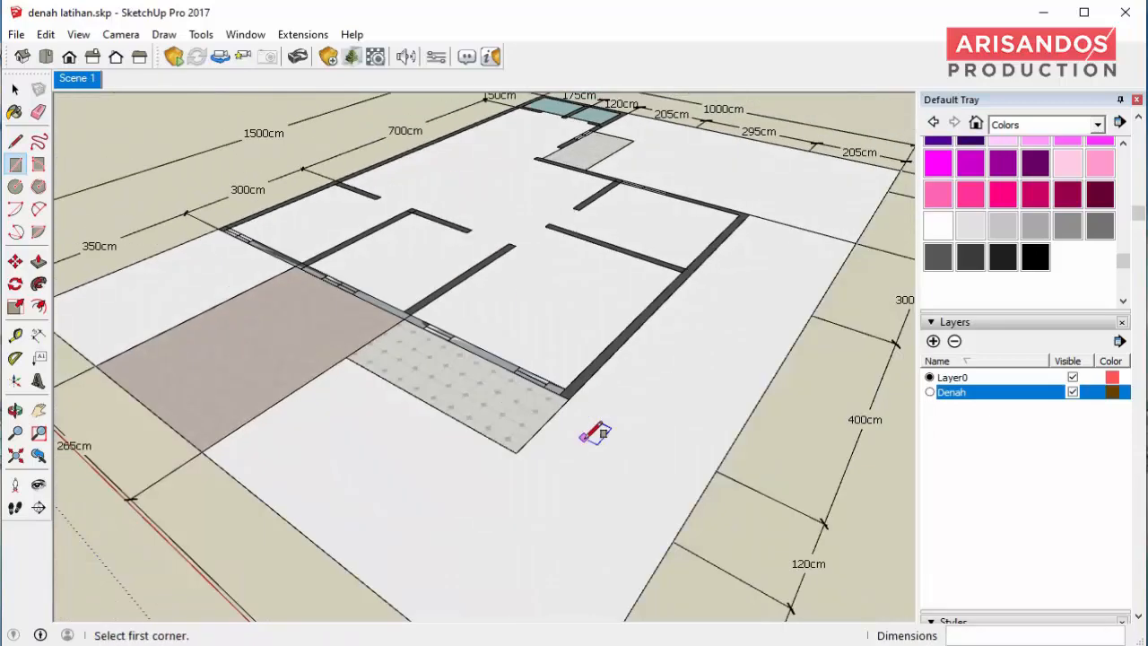
# - Extrude the front wall strip 30 cm upward with Push/Pull
pyautogui.scroll(2, 587, 436)
pyautogui.click(121, 34)
pyautogui.click(16, 88)
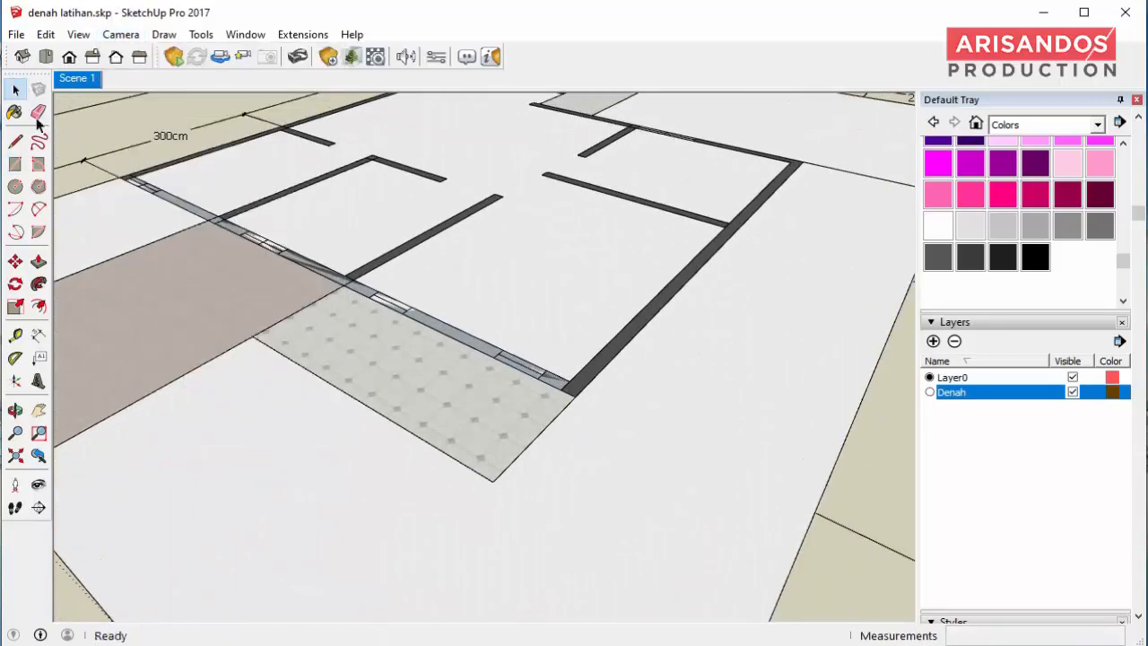
pyautogui.scroll(3, 535, 410)
pyautogui.click(556, 411)
pyautogui.write('3')
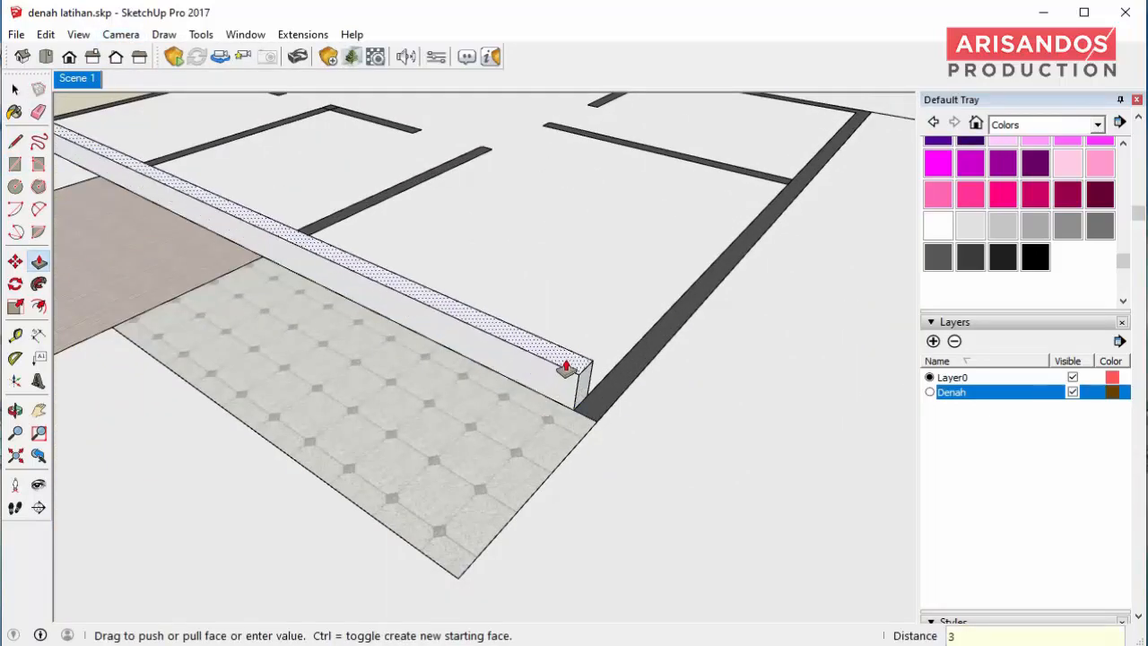
pyautogui.write('0cm')
pyautogui.press('Return')
# - Extend the raised front wall's end 15 cm to form the corner and pull the side wall along the plan to the rear corner
pyautogui.moveTo(574, 376); pyautogui.dragTo(570, 412, button='middle')
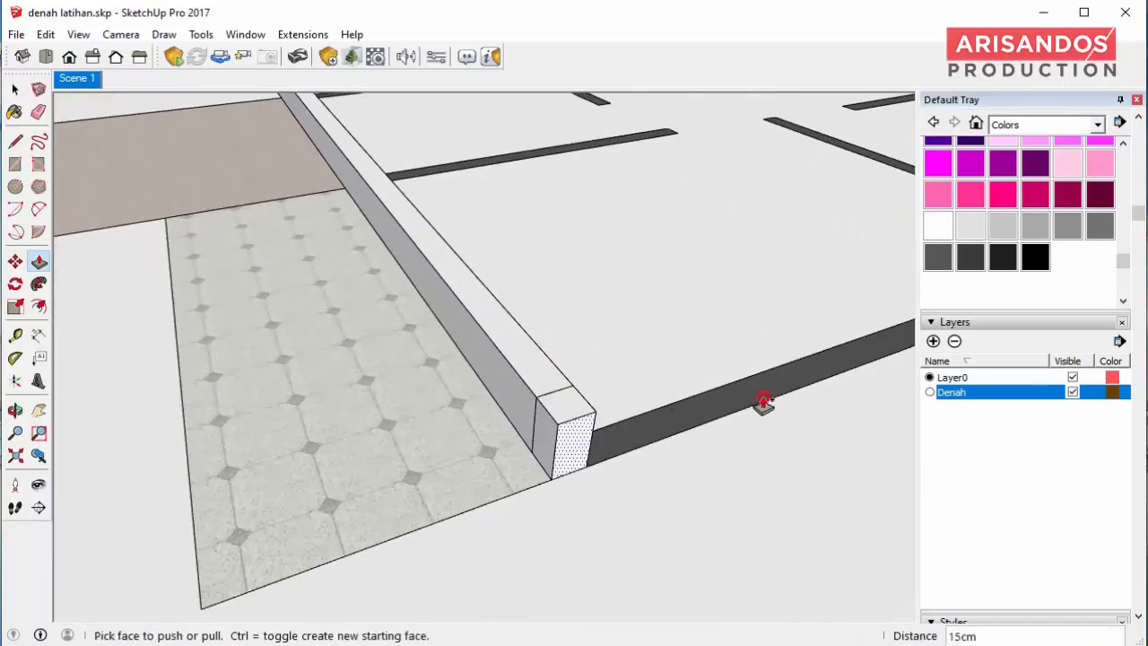
pyautogui.moveTo(762, 404); pyautogui.dragTo(221, 443, button='middle')
pyautogui.scroll(-8, 345, 450)
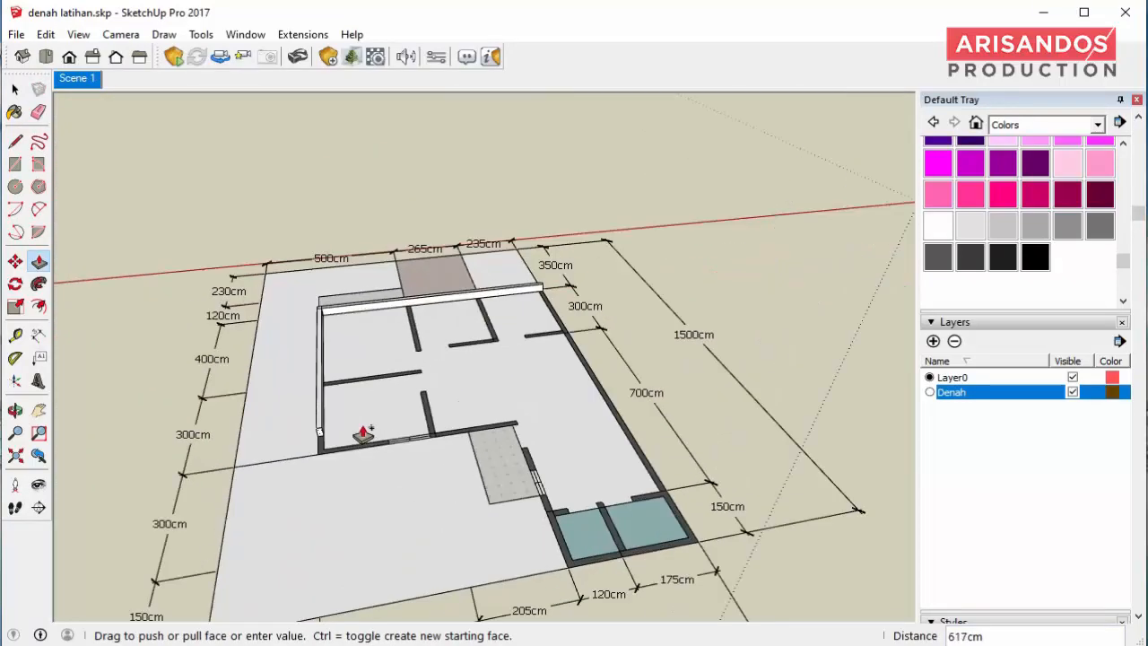
pyautogui.scroll(2, 363, 437)
pyautogui.click(385, 450)
pyautogui.scroll(2, 300, 455)
pyautogui.moveTo(329, 457); pyautogui.dragTo(236, 397, button='middle')
# - Pull the bedroom's rear wall about 490 cm along the plan to the inner corner beside the back terrace
pyautogui.click(232, 392)
pyautogui.click(685, 475)
pyautogui.moveTo(686, 476); pyautogui.dragTo(487, 469, button='middle')
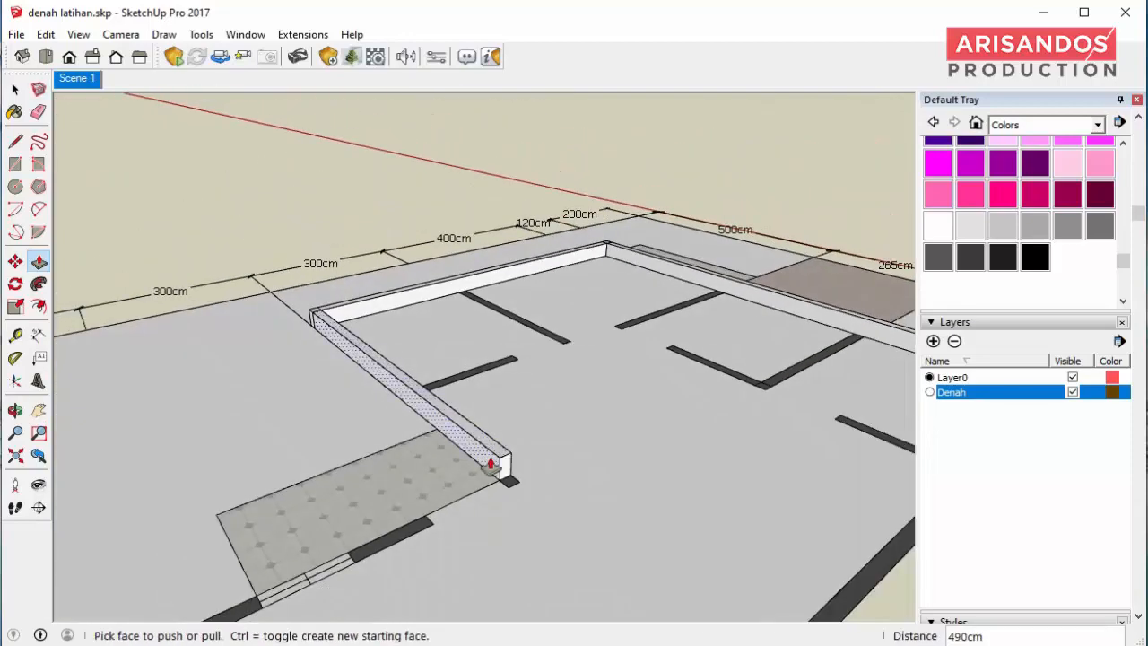
pyautogui.click(504, 475)
pyautogui.scroll(-4, 489, 477)
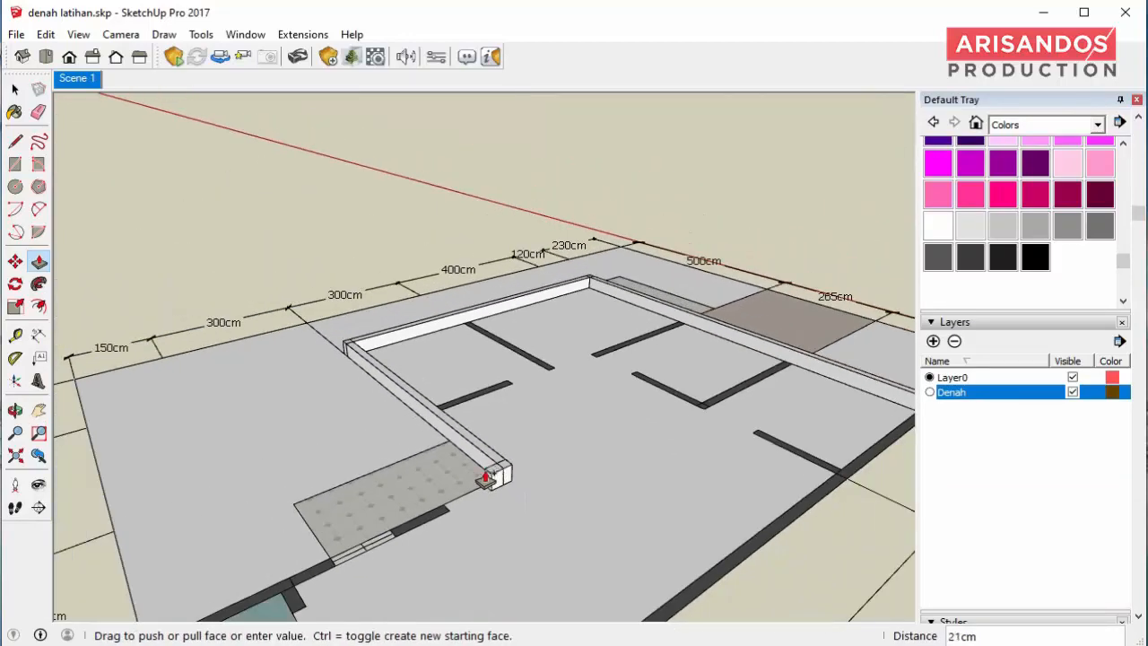
# - Pull the wall beside the back terrace about 435 cm along the plan to the bathroom's outer corner
pyautogui.scroll(3, 327, 555)
pyautogui.click(303, 565)
pyautogui.moveTo(302, 565); pyautogui.dragTo(475, 506, button='middle')
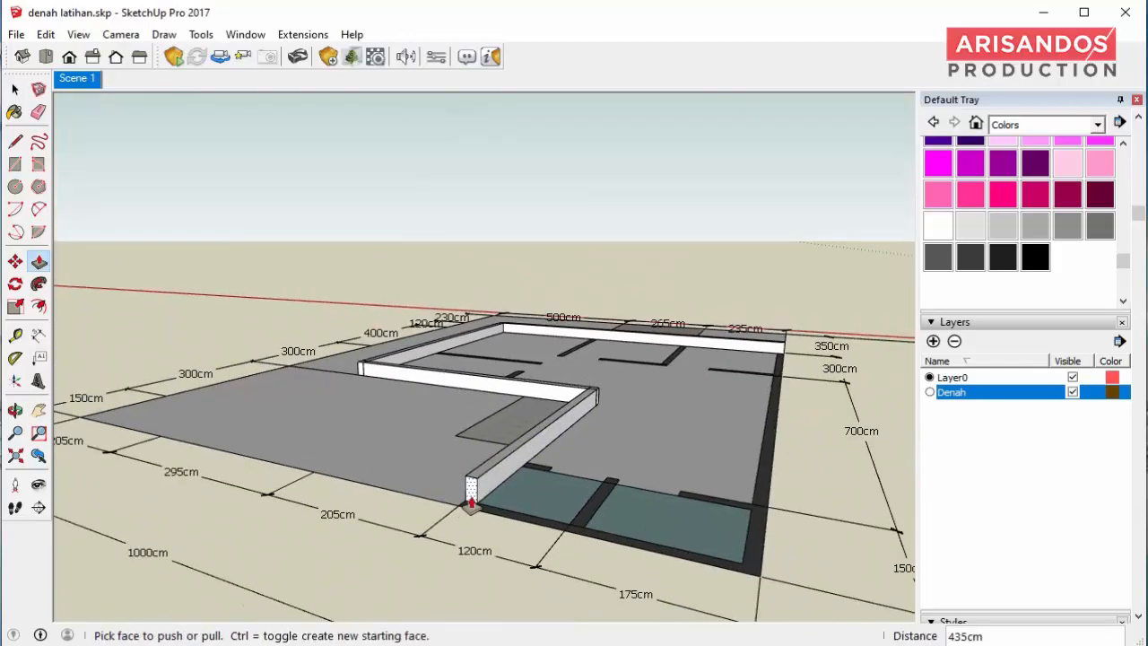
pyautogui.scroll(2, 480, 507)
pyautogui.click(480, 507)
# - Extend the wall along the rear edge of the bathrooms to the far corner of the house
pyautogui.scroll(-4, 508, 529)
pyautogui.click(358, 489)
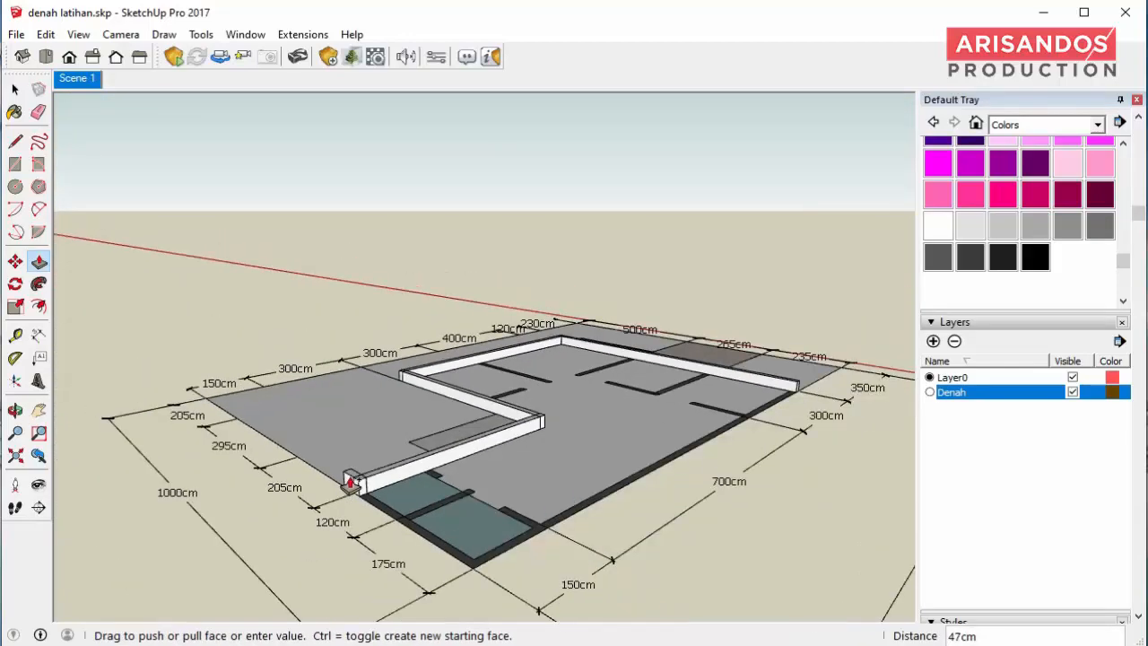
pyautogui.click(532, 507)
pyautogui.scroll(2, 438, 542)
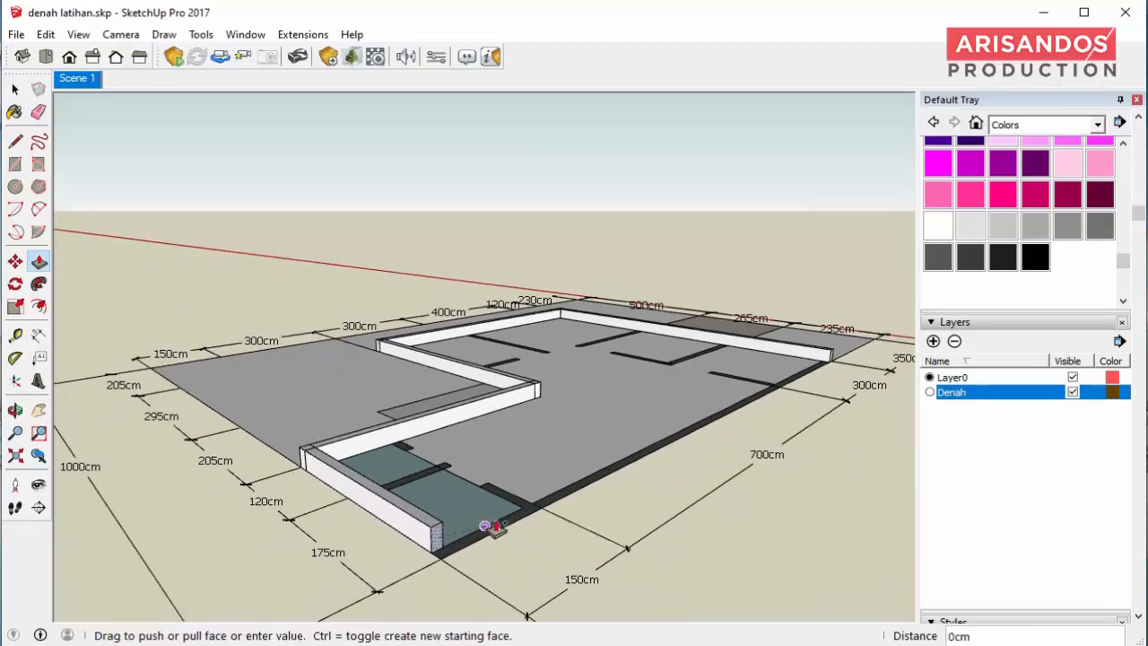
# - Pull the long side wall about 850 cm from the bathroom corner along the plan to the front rooms' partition
pyautogui.moveTo(524, 528); pyautogui.dragTo(303, 487, button='middle')
pyautogui.scroll(3, 284, 426)
pyautogui.click(284, 423)
pyautogui.scroll(-4, 256, 389)
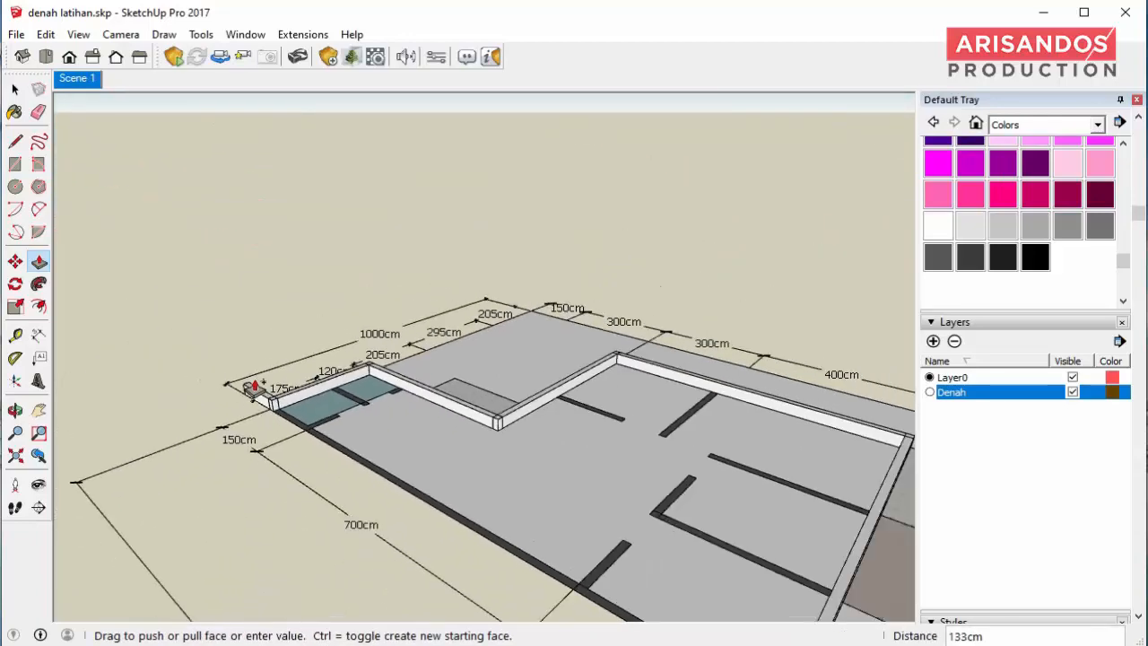
pyautogui.moveTo(574, 529); pyautogui.dragTo(466, 496, button='middle')
pyautogui.scroll(5, 341, 487)
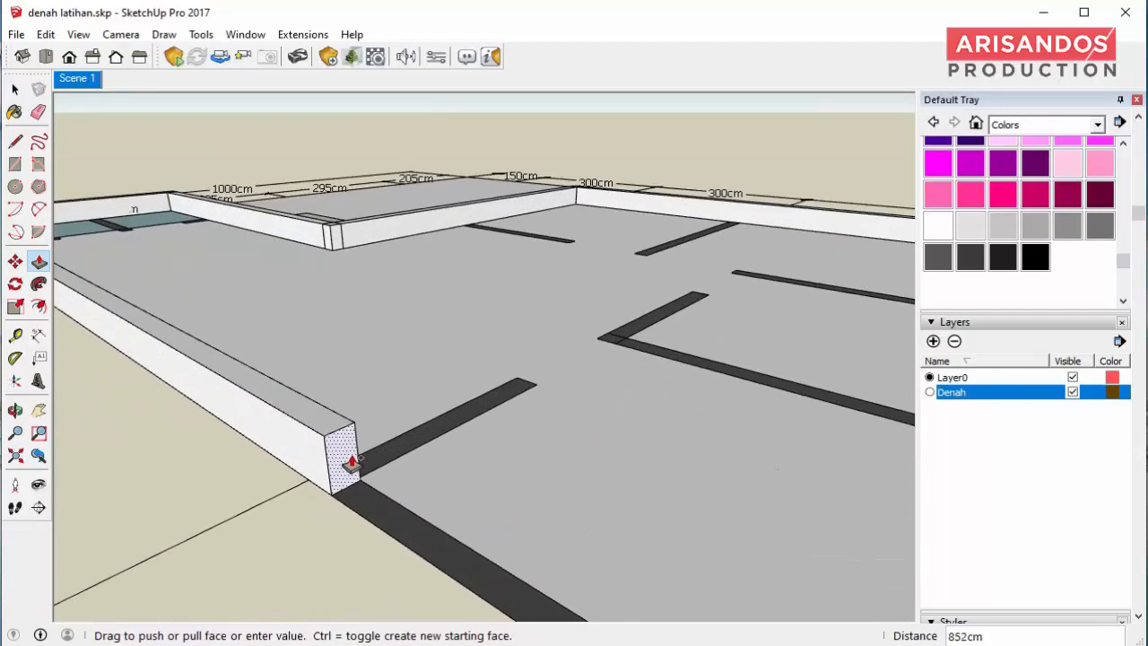
pyautogui.scroll(1, 405, 441)
pyautogui.click(346, 456)
# - Continue the long side wall another 270 cm so it meets the front wall
pyautogui.scroll(-5, 509, 415)
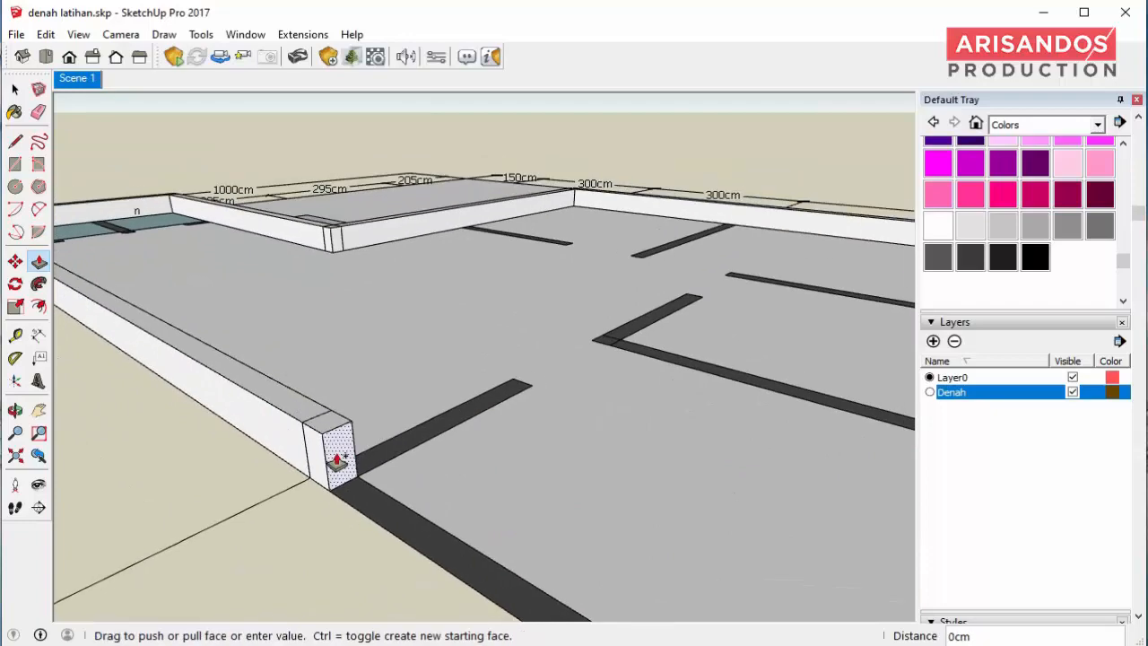
pyautogui.moveTo(641, 457); pyautogui.dragTo(299, 390, button='middle')
pyautogui.scroll(4, 350, 341)
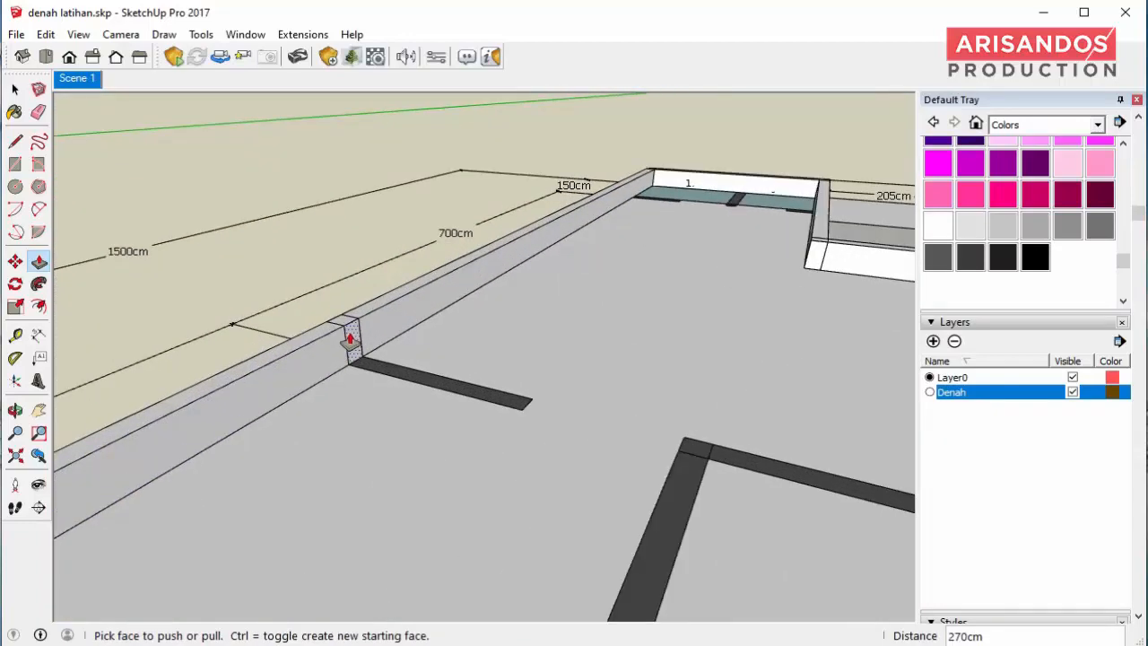
# - Pull the front rooms' partition 220 cm from the side wall, continue it past the divider, and add the 15 cm corner at its end
pyautogui.click(350, 340)
pyautogui.scroll(-5, 356, 337)
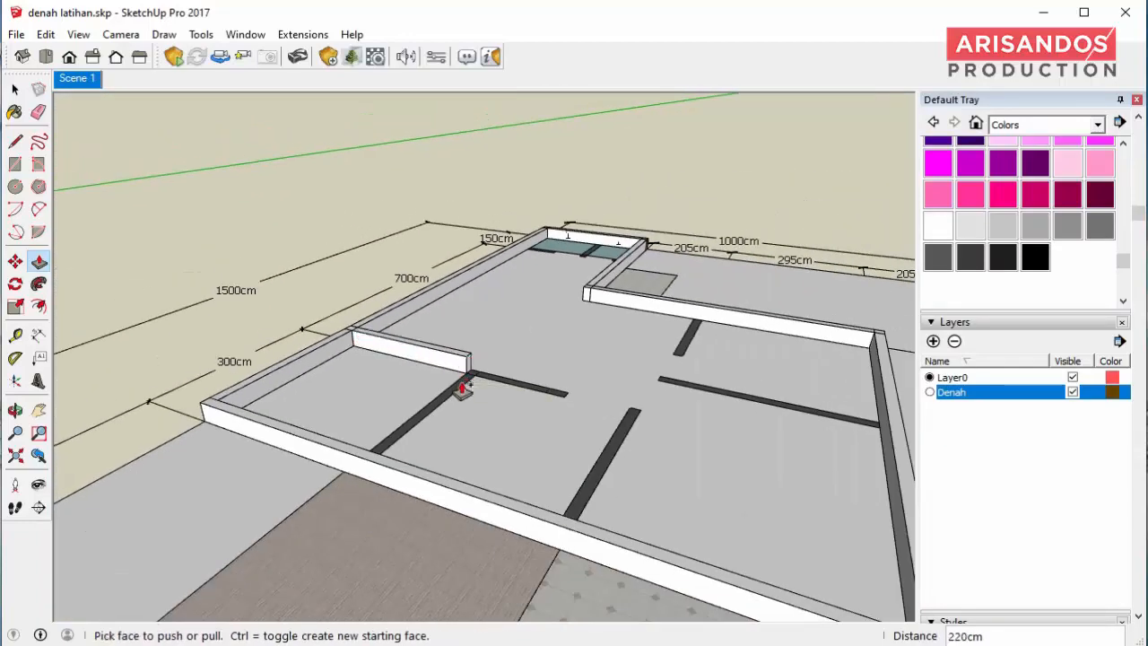
pyautogui.scroll(2, 462, 388)
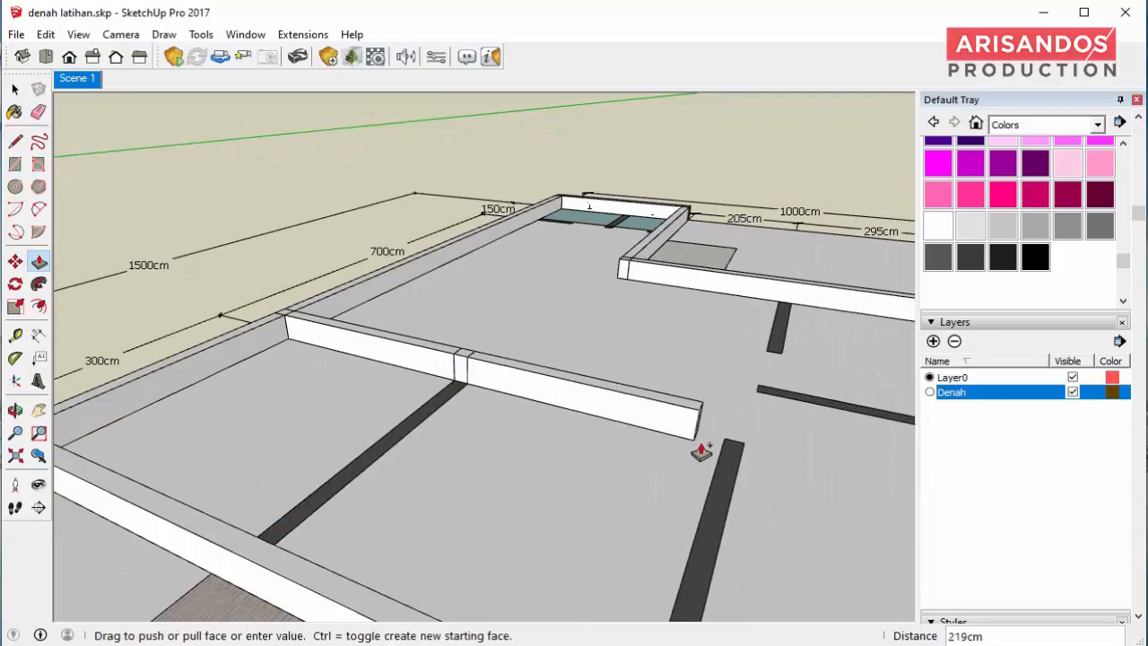
pyautogui.click(722, 444)
pyautogui.moveTo(722, 445); pyautogui.dragTo(609, 451, button='middle')
pyautogui.scroll(1, 611, 453)
pyautogui.click(614, 460)
# - Pull the front rooms' end wall and the divider between them 270 cm from the partition to the front wall
pyautogui.click(629, 508)
pyautogui.scroll(-1, 631, 492)
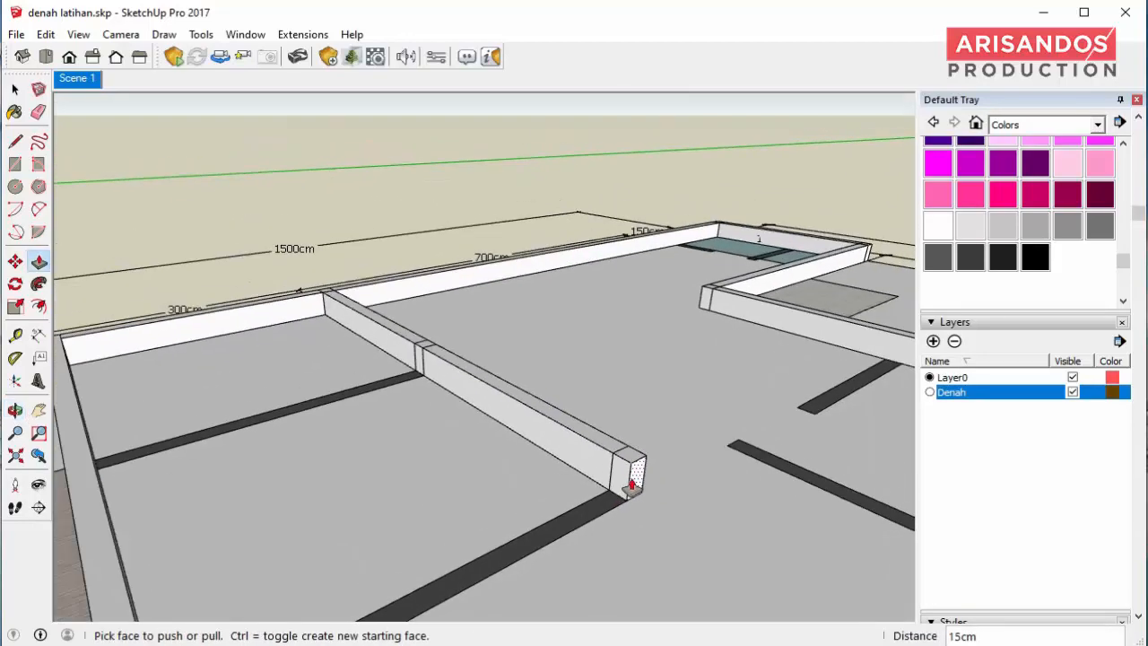
pyautogui.click(622, 482)
pyautogui.scroll(-1, 622, 482)
pyautogui.click(252, 458)
pyautogui.scroll(2, 439, 408)
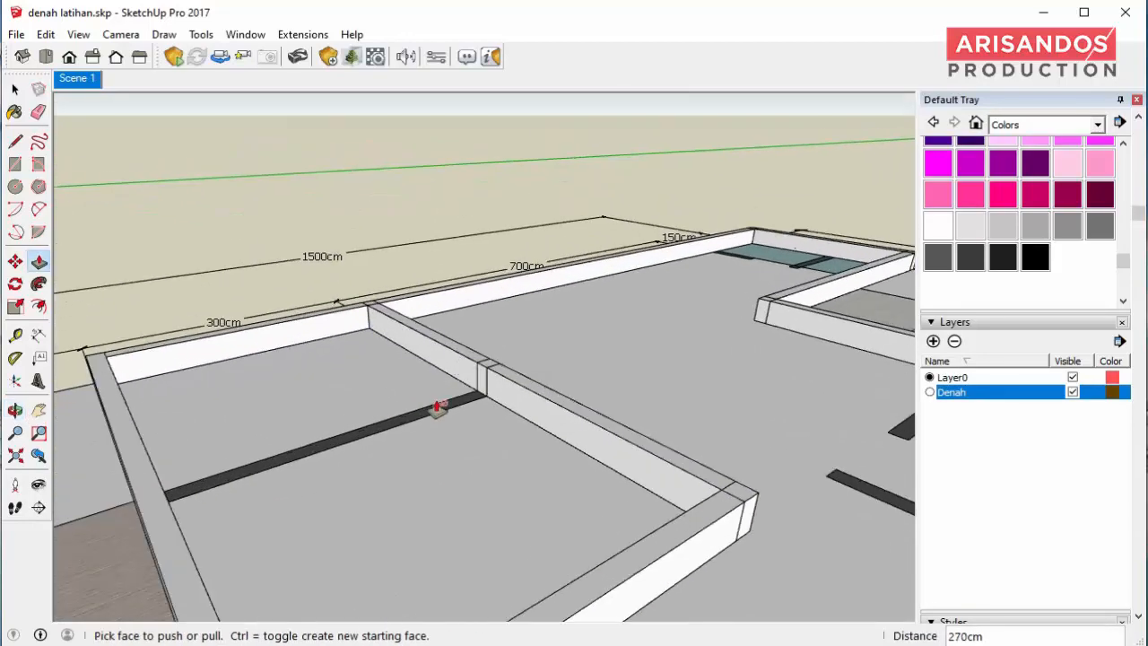
pyautogui.click(108, 367)
# - Draw a rectangle over the freestanding wall strip that branches off the rear wall beside the corner bedroom
pyautogui.scroll(-3, 517, 362)
pyautogui.moveTo(518, 361); pyautogui.dragTo(633, 344, button='middle')
pyautogui.scroll(2, 635, 348)
pyautogui.moveTo(438, 351); pyautogui.dragTo(906, 381, button='middle')
pyautogui.scroll(3, 305, 220)
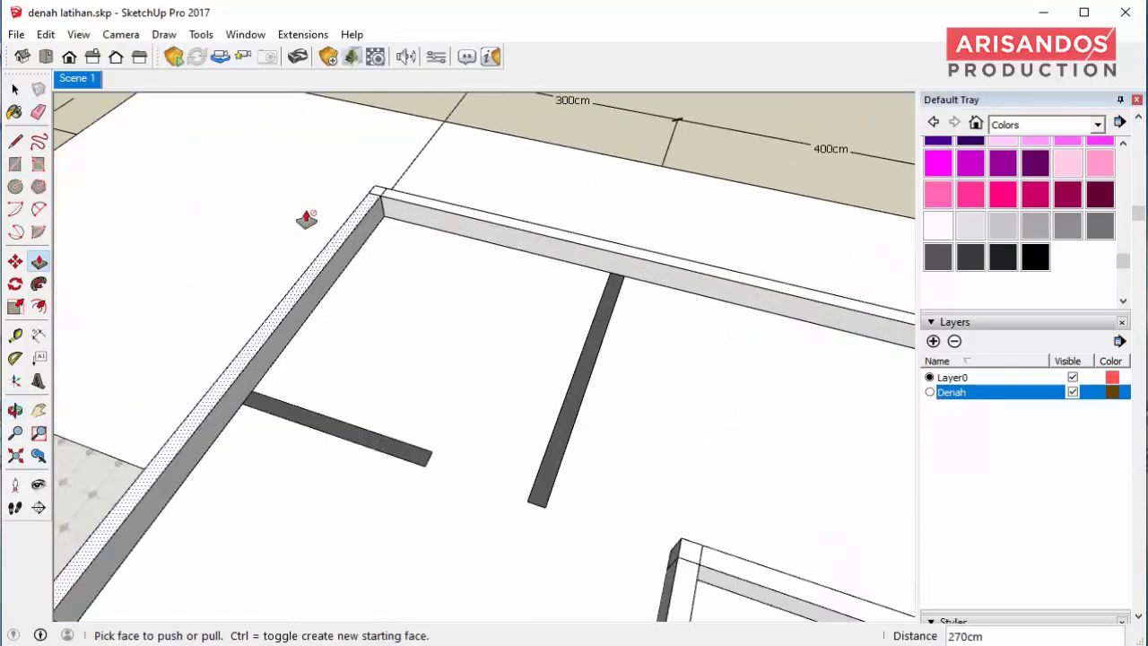
pyautogui.click(14, 165)
pyautogui.scroll(2, 640, 261)
pyautogui.click(641, 261)
pyautogui.scroll(-2, 584, 436)
pyautogui.click(584, 436)
pyautogui.scroll(2, 592, 413)
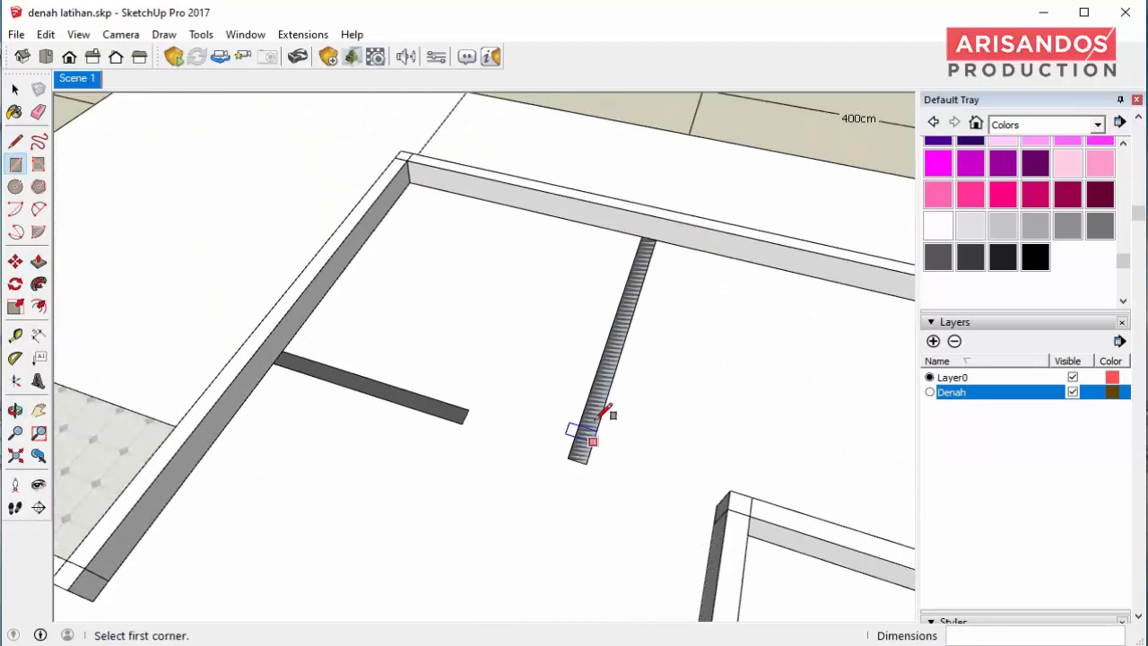
# - Raise the corner bedroom's wall strip with Push/Pull to the height of the surrounding walls
pyautogui.press('p')
pyautogui.click(638, 298)
pyautogui.click(717, 232)
# - Extend the corner bedroom wall's free end 15 cm and pull its adjoining wall across to the outer side wall
pyautogui.scroll(-2, 619, 305)
pyautogui.moveTo(558, 364); pyautogui.dragTo(662, 355, button='middle')
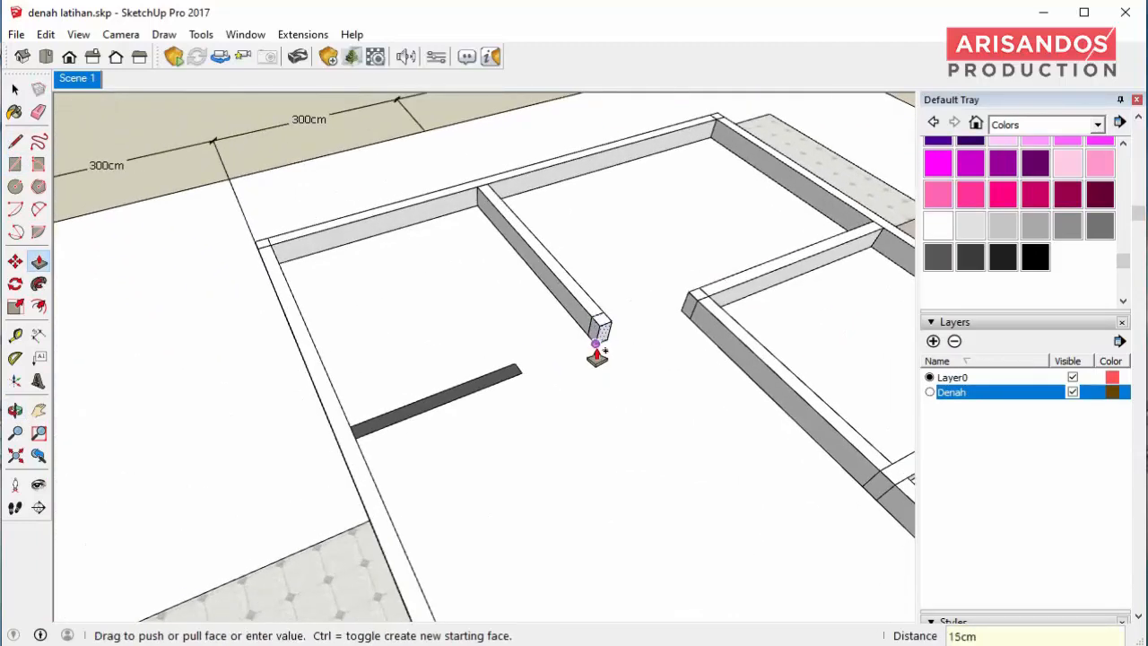
pyautogui.click(286, 280)
# - Draw a rectangle along the bathrooms' entrance wall, spanning the door openings, and raise it 30 cm level with the outer walls
pyautogui.scroll(-7, 600, 264)
pyautogui.moveTo(771, 341); pyautogui.dragTo(597, 390, button='middle')
pyautogui.scroll(3, 194, 324)
pyautogui.scroll(3, 366, 310)
pyautogui.press('r')
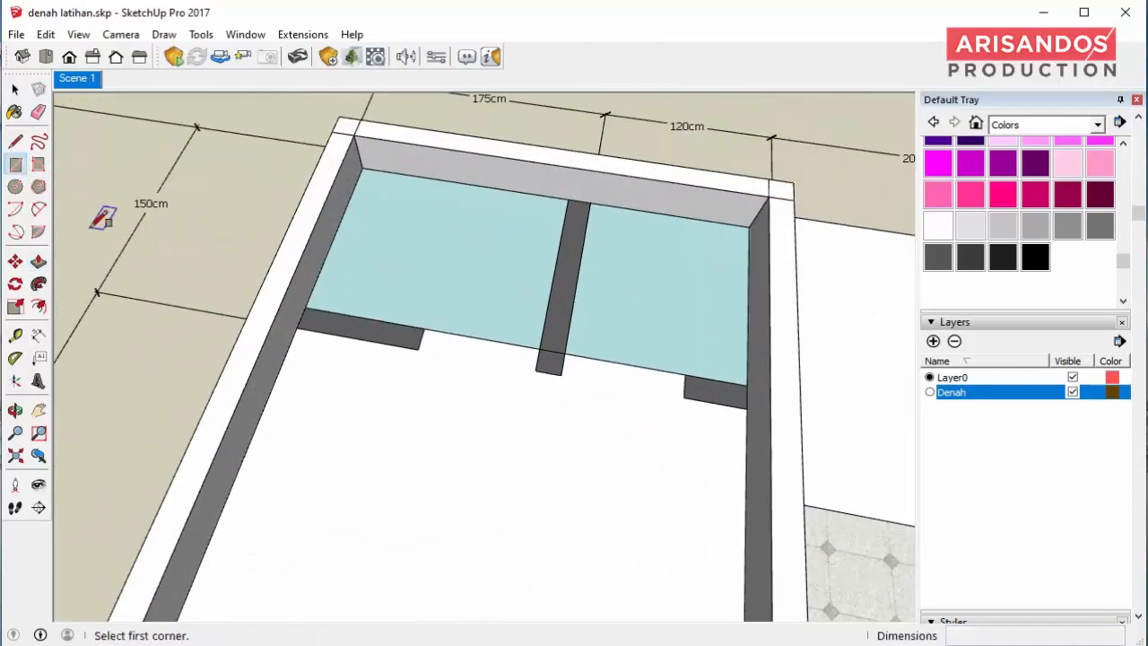
pyautogui.click(305, 306)
pyautogui.click(747, 408)
pyautogui.press('p')
pyautogui.click(724, 394)
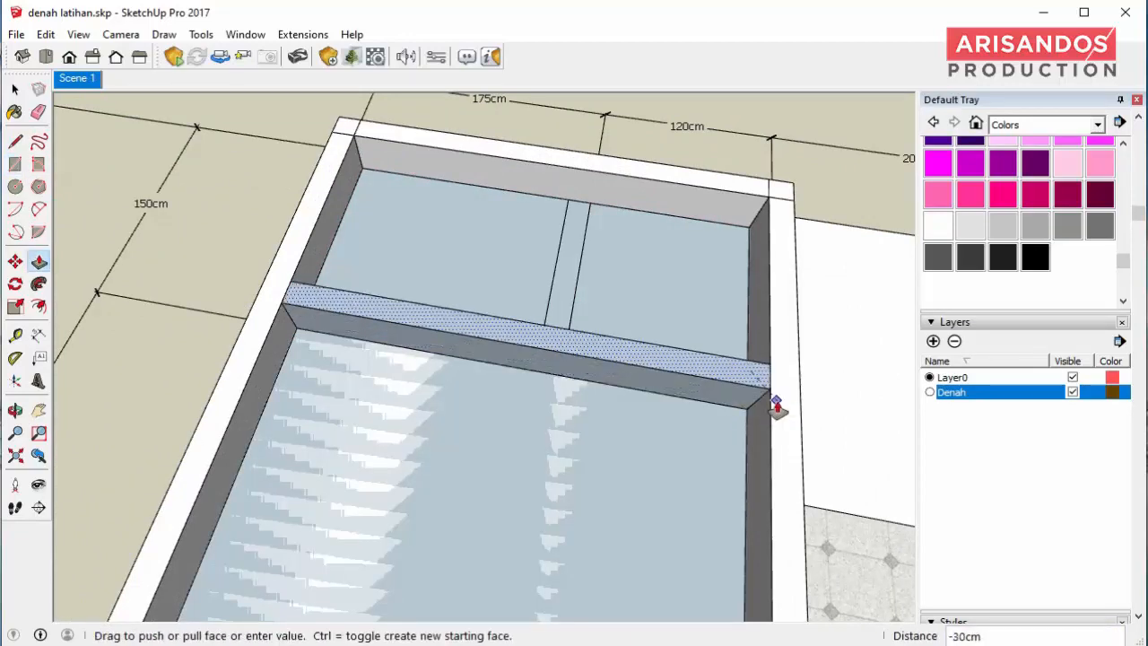
pyautogui.click(776, 404)
# - Draw a rectangle over the divider between the two bathrooms and raise it 30 cm level with the adjoining walls
pyautogui.scroll(2, 569, 302)
pyautogui.moveTo(569, 302); pyautogui.dragTo(141, 340, button='middle')
pyautogui.click(14, 167)
pyautogui.scroll(2, 400, 383)
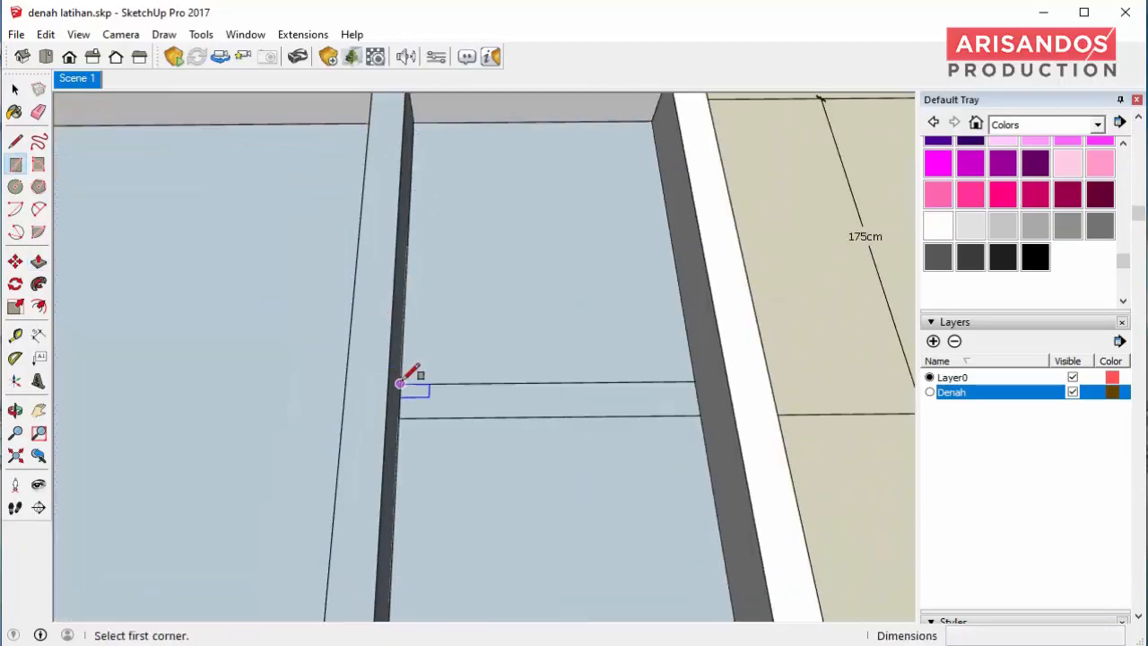
pyautogui.press('p')
pyautogui.click(691, 397)
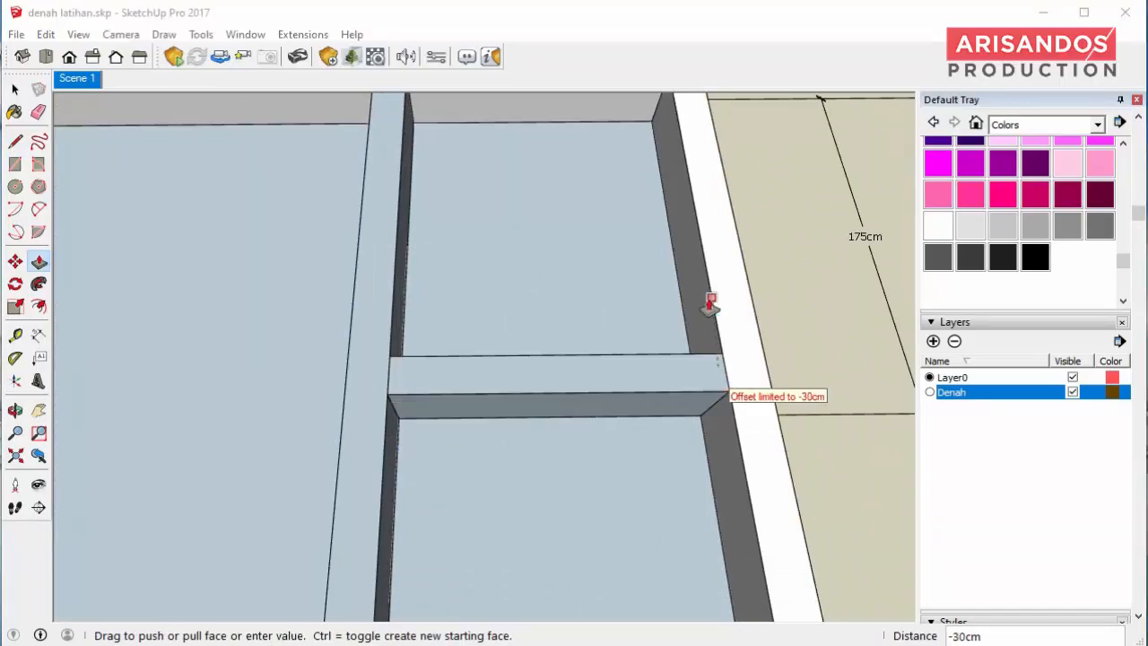
pyautogui.click(722, 305)
# - Draw a rectangle over the patterned front terrace next to the carport
pyautogui.scroll(-5, 682, 296)
pyautogui.moveTo(681, 296); pyautogui.dragTo(538, 185, button='middle')
pyautogui.scroll(-3, 672, 213)
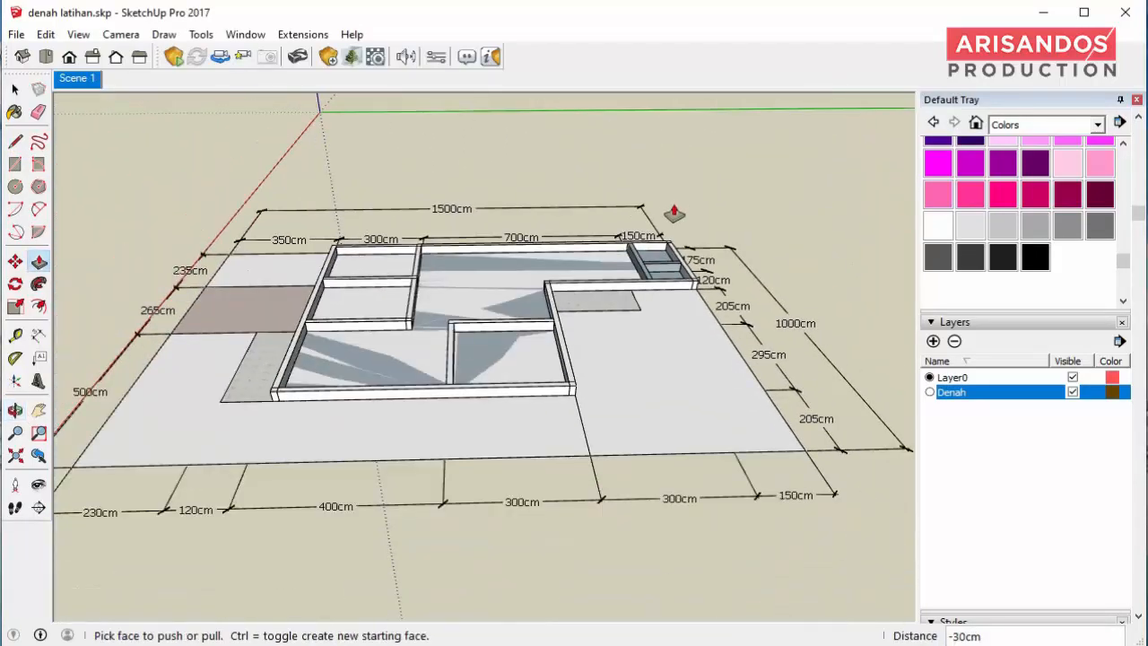
pyautogui.scroll(3, 691, 277)
pyautogui.scroll(-1, 664, 283)
pyautogui.moveTo(663, 283); pyautogui.dragTo(464, 484, button='middle')
pyautogui.scroll(3, 462, 481)
pyautogui.click(15, 165)
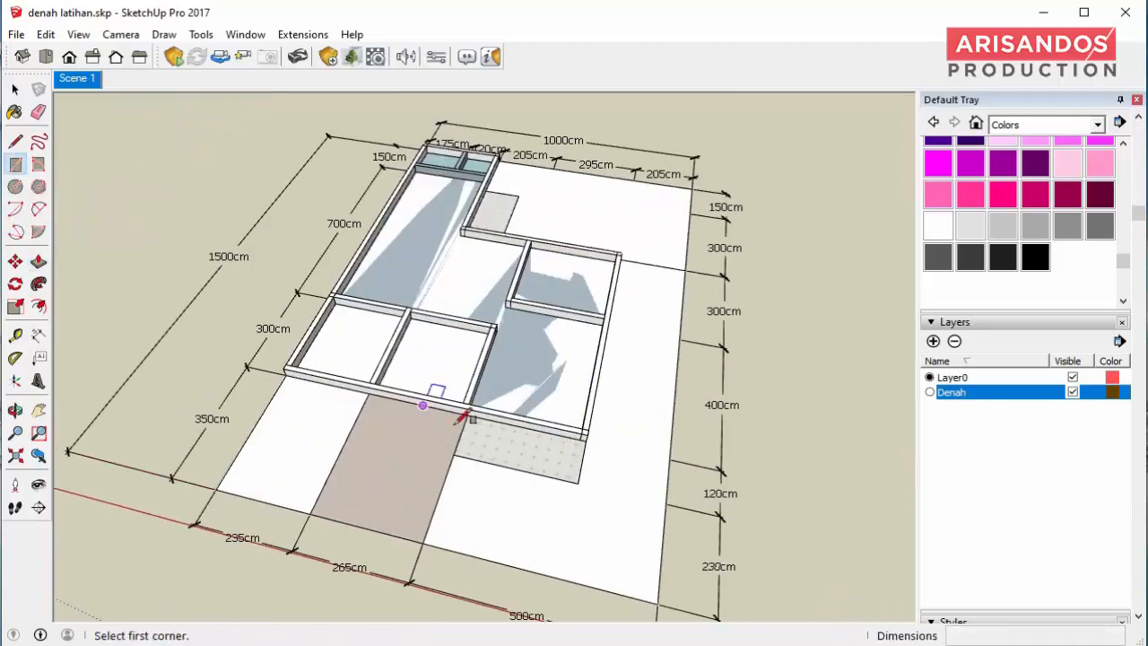
pyautogui.scroll(3, 493, 445)
pyautogui.click(622, 498)
pyautogui.scroll(-2, 617, 471)
pyautogui.scroll(1, 538, 441)
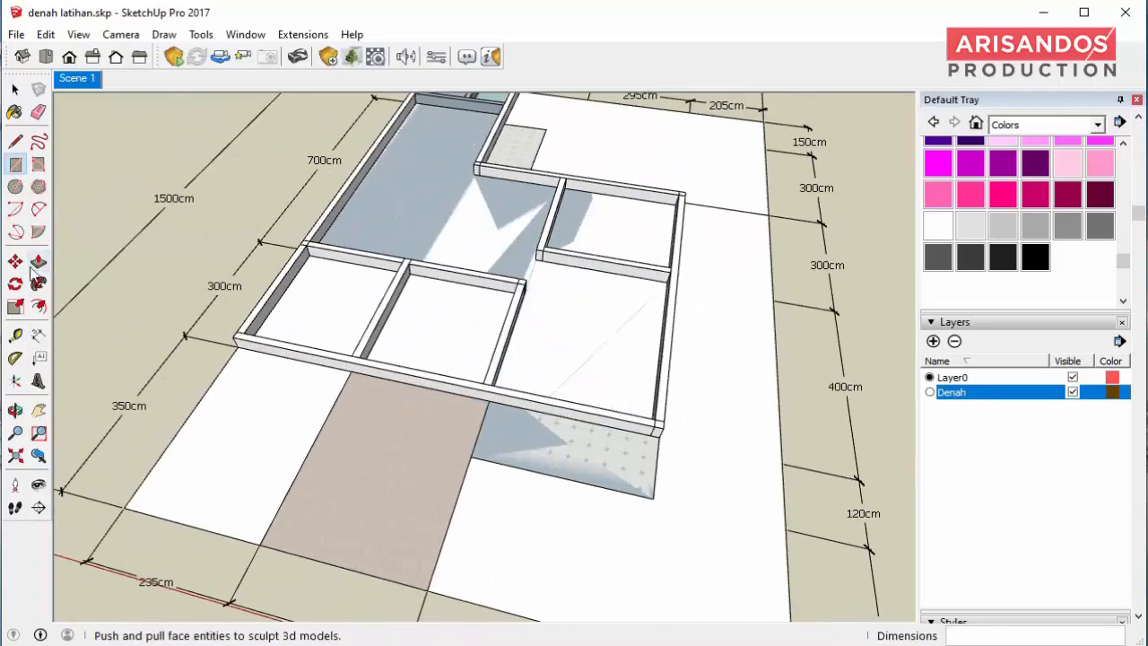
# - Extrude the front terrace rectangle 15 cm upward
pyautogui.click(38, 261)
pyautogui.scroll(2, 485, 428)
pyautogui.click(510, 442)
pyautogui.write('15')
pyautogui.press('Return')
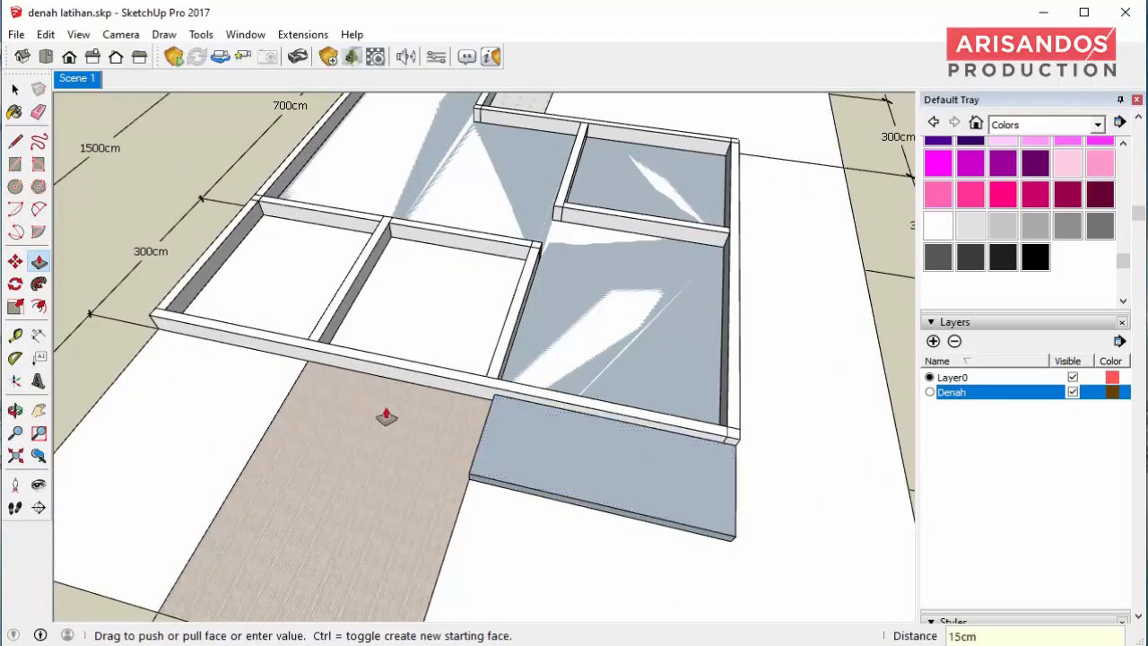
# - Draw a rectangle over the carport area from the front wall to the site's front boundary
pyautogui.scroll(-1, 162, 296)
pyautogui.click(15, 165)
pyautogui.moveTo(318, 368); pyautogui.dragTo(431, 397, button='middle')
pyautogui.scroll(-2, 329, 437)
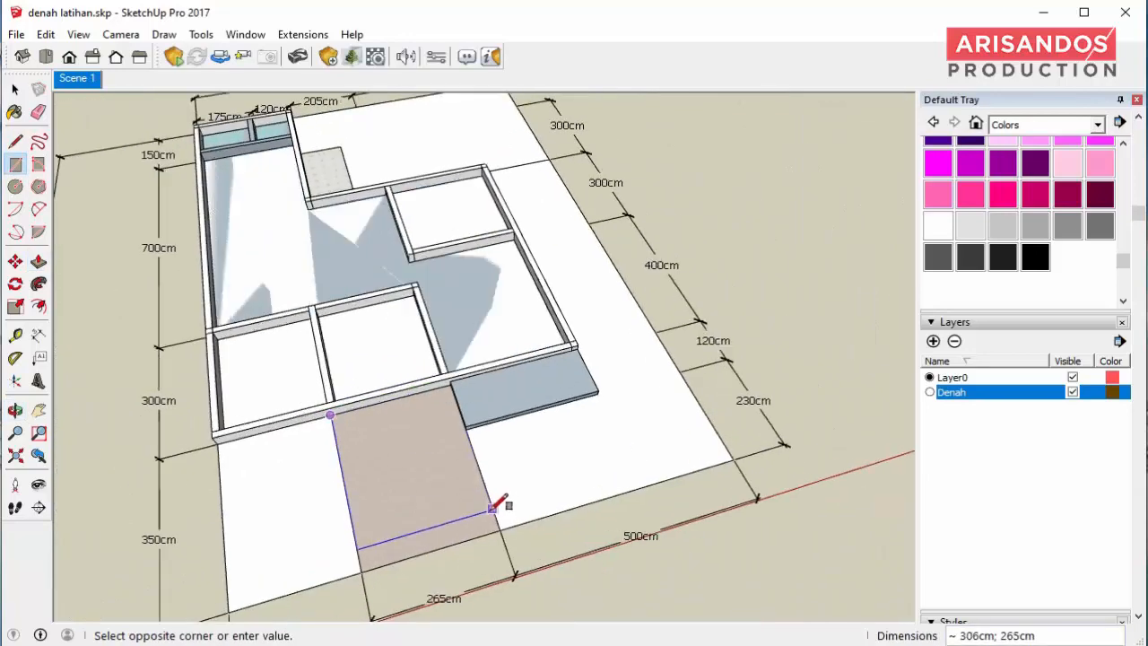
pyautogui.click(509, 522)
# - Push/Pull the carport rectangle into a thin slab
pyautogui.moveTo(510, 523); pyautogui.dragTo(538, 395, button='middle')
pyautogui.click(39, 261)
pyautogui.click(473, 448)
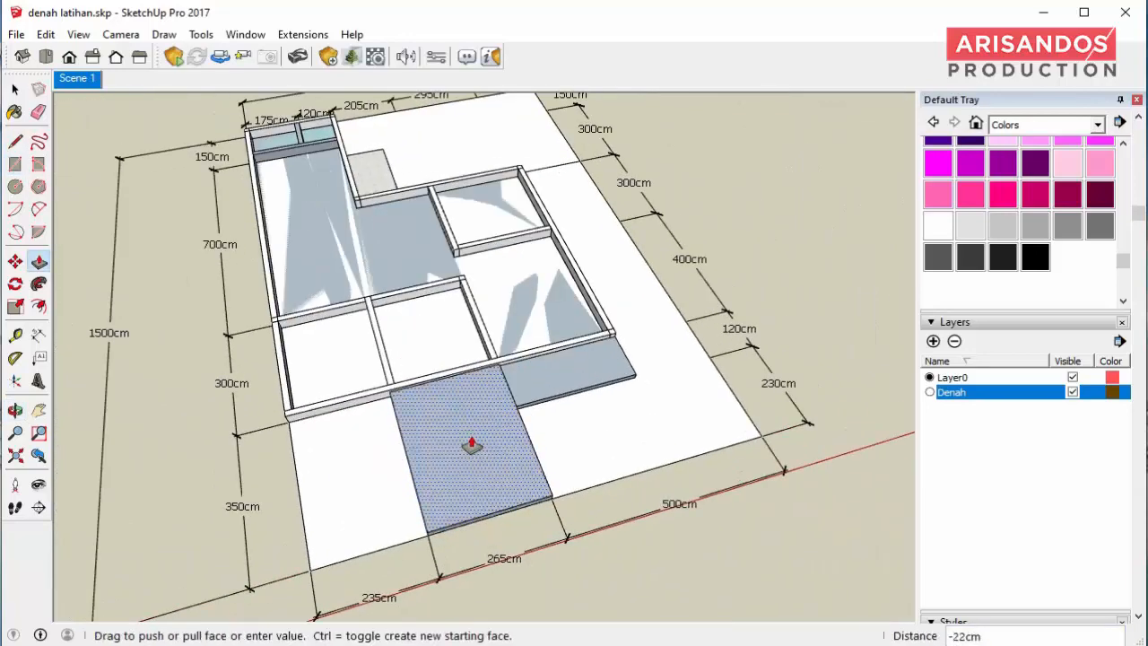
pyautogui.moveTo(475, 431); pyautogui.dragTo(529, 416, button='middle')
# - Draw a rectangle over the small front yard between the carport and the site's side boundary
pyautogui.click(15, 164)
pyautogui.scroll(2, 356, 376)
pyautogui.click(328, 385)
pyautogui.scroll(-2, 330, 373)
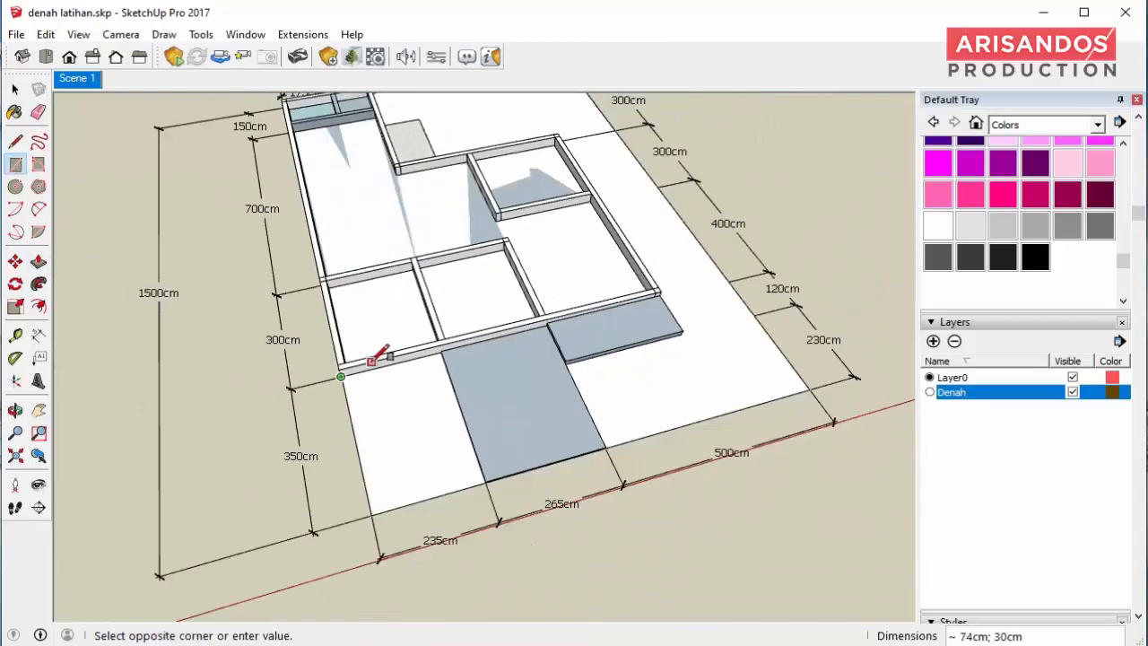
pyautogui.scroll(8, 486, 493)
pyautogui.click(711, 301)
# - Trace the site boundary with lines from the carport's front corner around the side to the house's rear corner, closing the yard surface
pyautogui.scroll(-7, 325, 359)
pyautogui.moveTo(574, 377); pyautogui.dragTo(90, 377, button='middle')
pyautogui.press('l')
pyautogui.scroll(3, 422, 333)
pyautogui.click(377, 321)
pyautogui.scroll(-5, 302, 425)
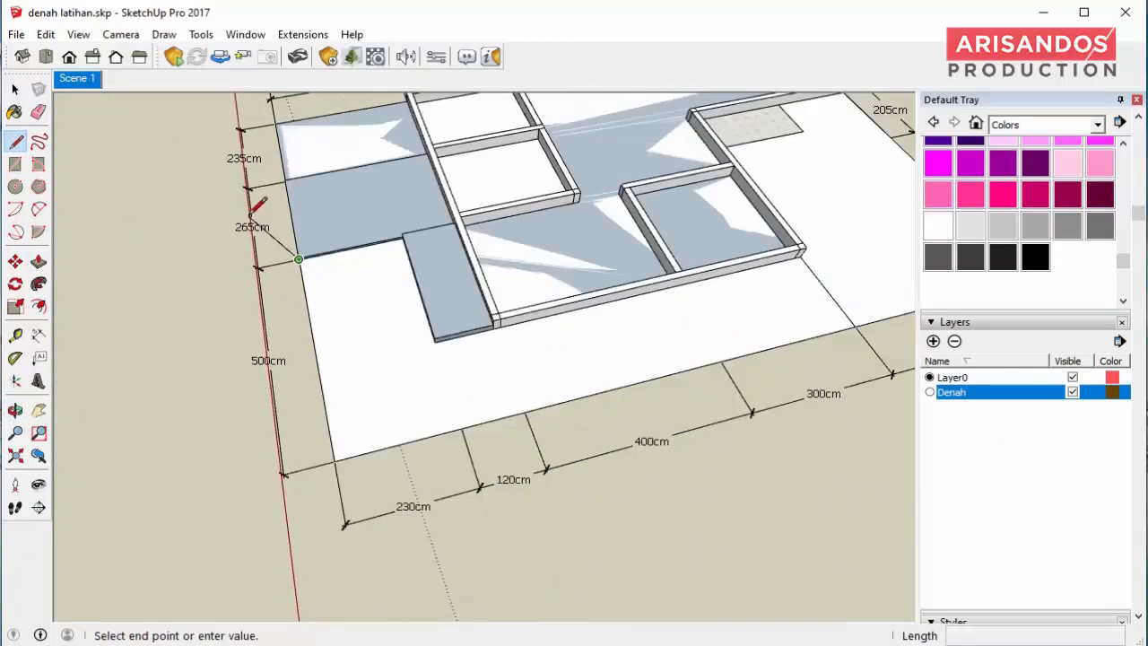
pyautogui.scroll(2, 326, 439)
pyautogui.click(326, 439)
pyautogui.scroll(-5, 326, 439)
pyautogui.scroll(4, 638, 332)
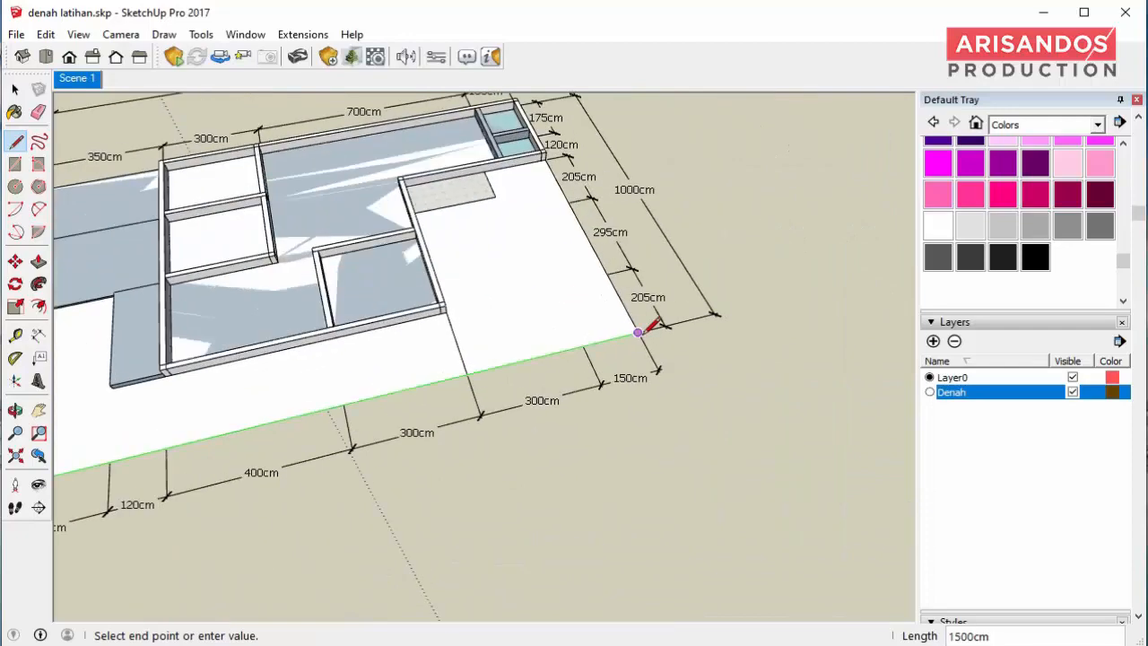
pyautogui.click(546, 160)
# - Draw a rectangle over the rear terrace, starting at the inner corner of the house walls
pyautogui.moveTo(538, 170); pyautogui.dragTo(314, 260, button='middle')
pyautogui.scroll(3, 332, 260)
pyautogui.click(17, 164)
pyautogui.scroll(2, 536, 199)
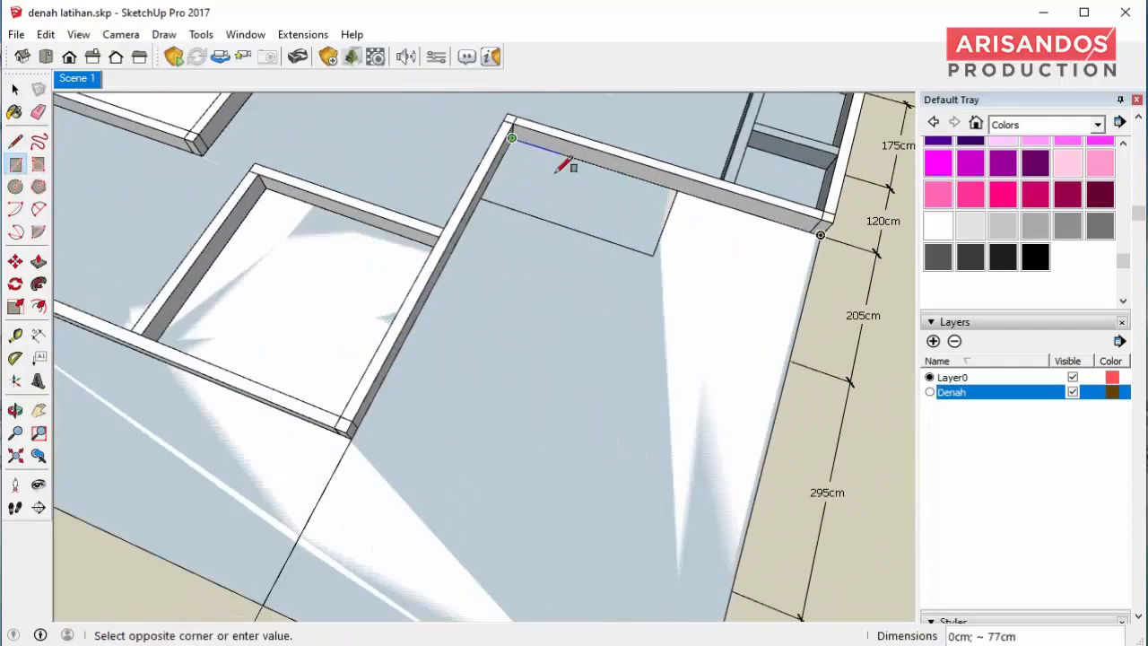
pyautogui.click(654, 253)
# - Extrude the rear terrace rectangle 15 cm upward
pyautogui.press('p')
pyautogui.scroll(2, 650, 254)
pyautogui.click(649, 255)
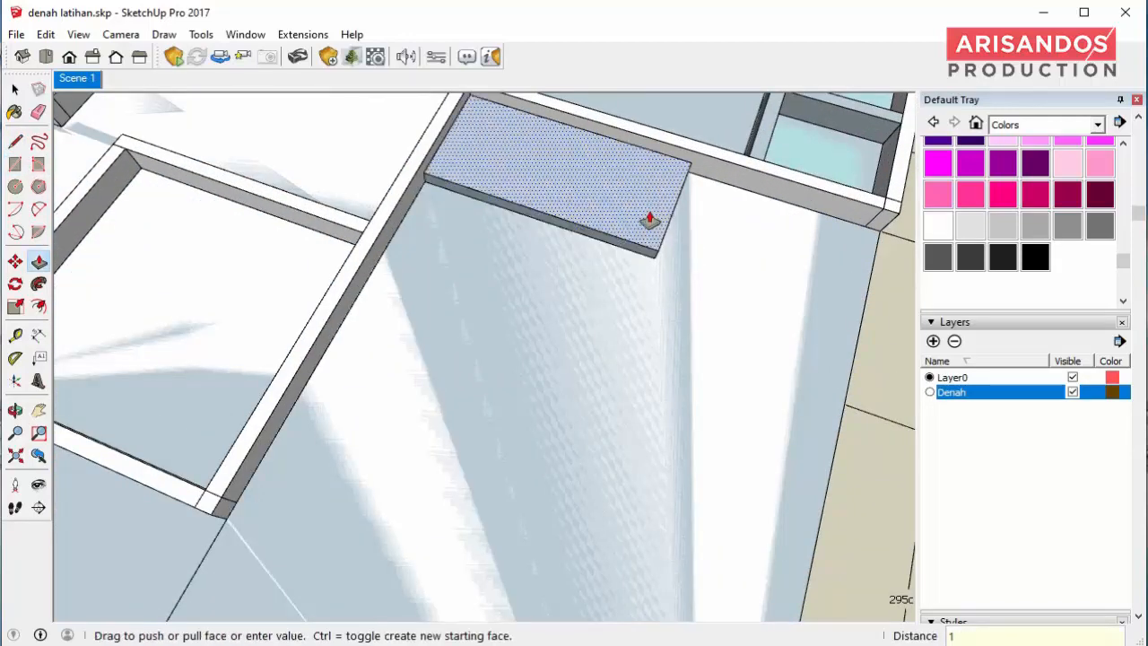
pyautogui.click(654, 214)
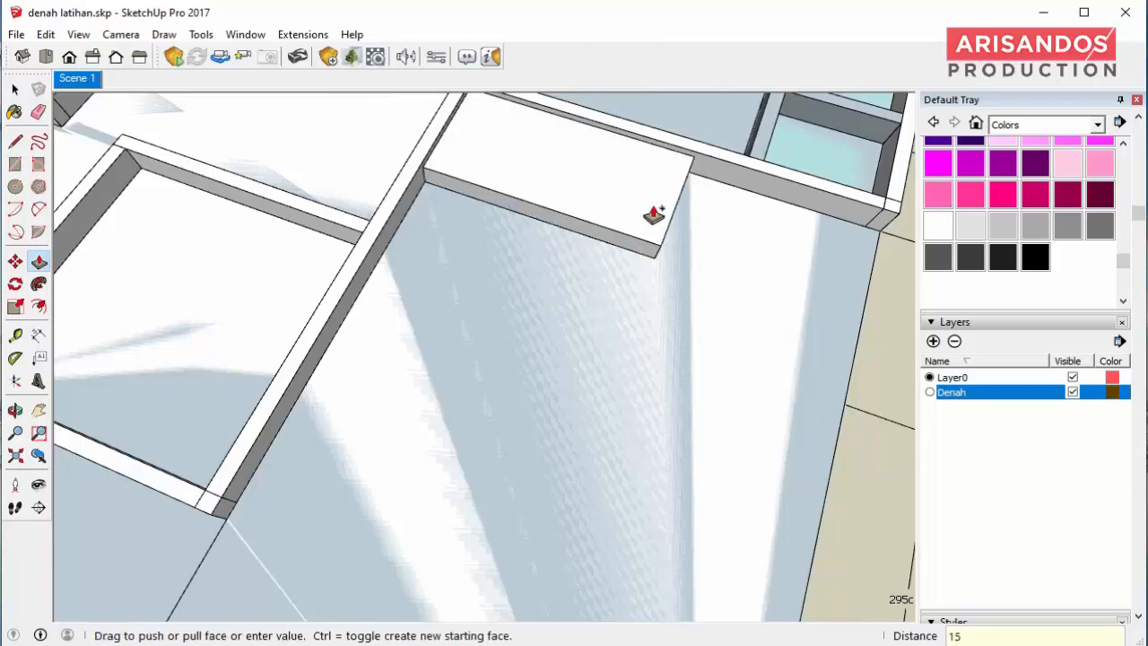
pyautogui.press('Return')
pyautogui.scroll(-6, 640, 385)
# - Hide the Denah layer so only the modelled base is displayed
pyautogui.press('space')
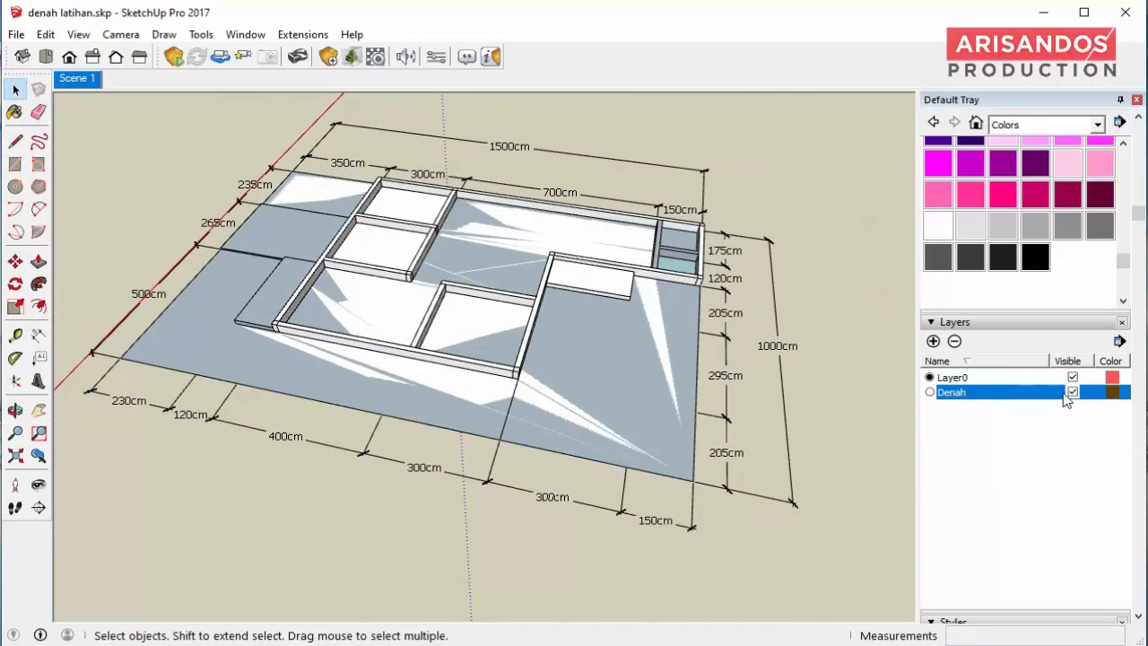
pyautogui.click(1073, 392)
pyautogui.moveTo(538, 394)
pyautogui.mouseDown(button='middle')
pyautogui.moveTo(487, 405)
pyautogui.moveTo(469, 269)
pyautogui.moveTo(651, 479)
pyautogui.moveTo(400, 392)
pyautogui.mouseUp(button='middle')
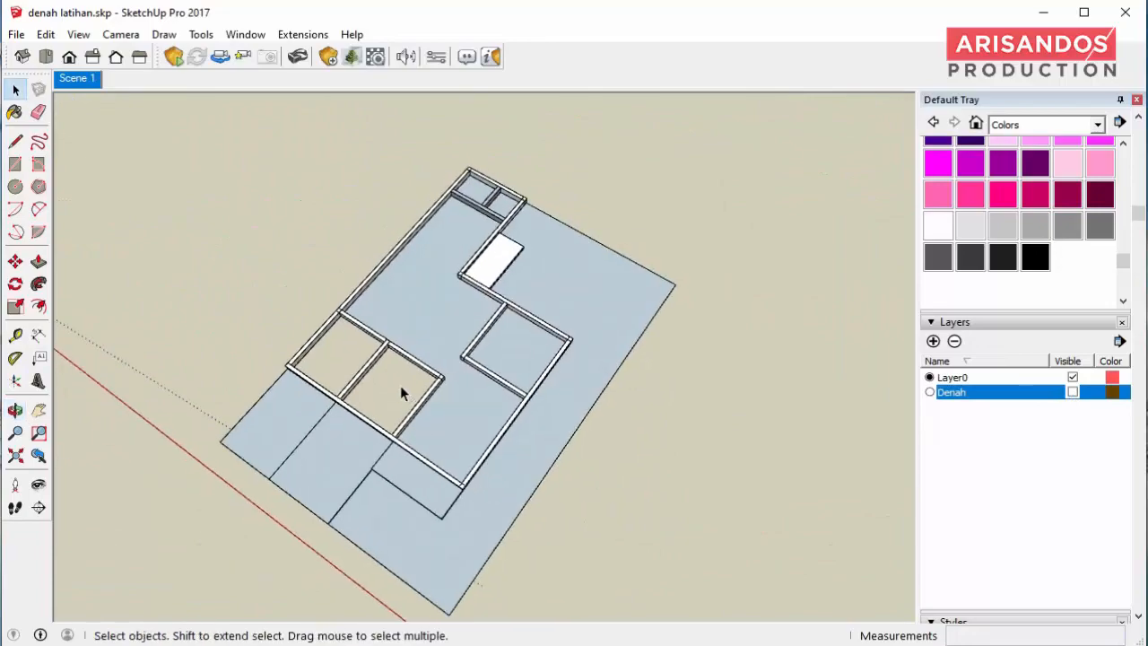
# - Draw a rectangle between the inner wall corners to fill the open floor of the middle front room
pyautogui.scroll(3, 438, 263)
pyautogui.moveTo(437, 264); pyautogui.dragTo(254, 297, button='middle')
pyautogui.scroll(5, 317, 254)
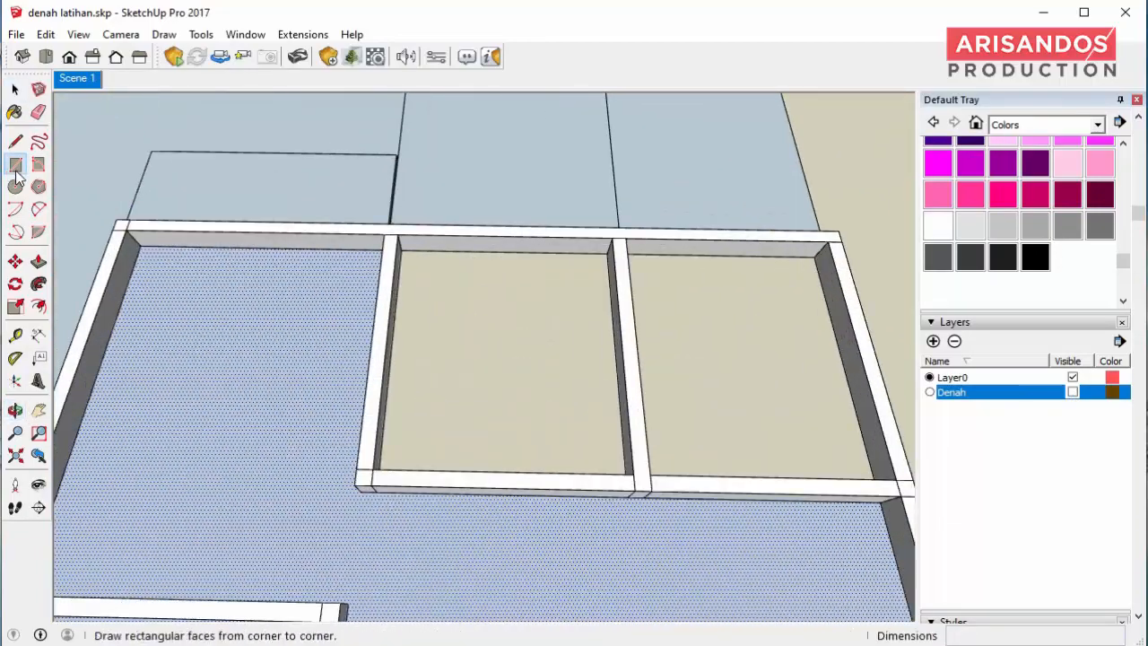
pyautogui.click(16, 170)
pyautogui.scroll(3, 394, 254)
pyautogui.click(418, 242)
pyautogui.scroll(-3, 538, 341)
pyautogui.moveTo(627, 359); pyautogui.dragTo(717, 481, button='middle')
pyautogui.scroll(3, 675, 363)
pyautogui.click(675, 388)
pyautogui.scroll(-1, 758, 350)
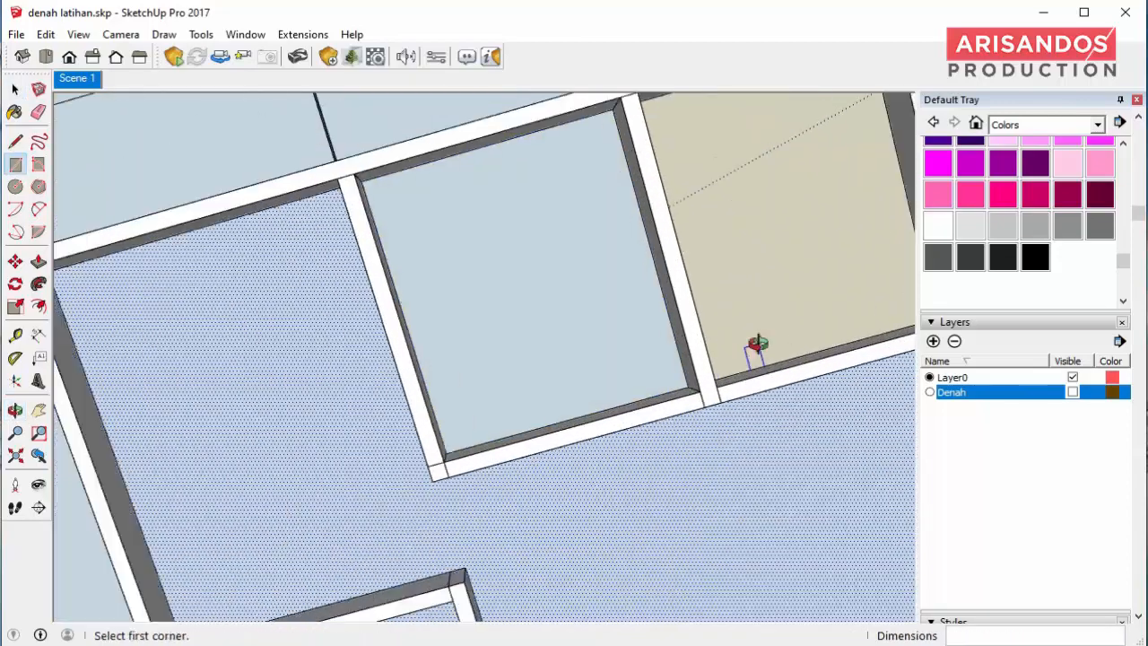
pyautogui.moveTo(758, 344); pyautogui.dragTo(496, 232, button='middle')
pyautogui.scroll(-2, 502, 232)
pyautogui.moveTo(650, 134); pyautogui.dragTo(745, 274, button='middle')
pyautogui.scroll(4, 745, 274)
pyautogui.moveTo(735, 323); pyautogui.dragTo(694, 310, button='middle')
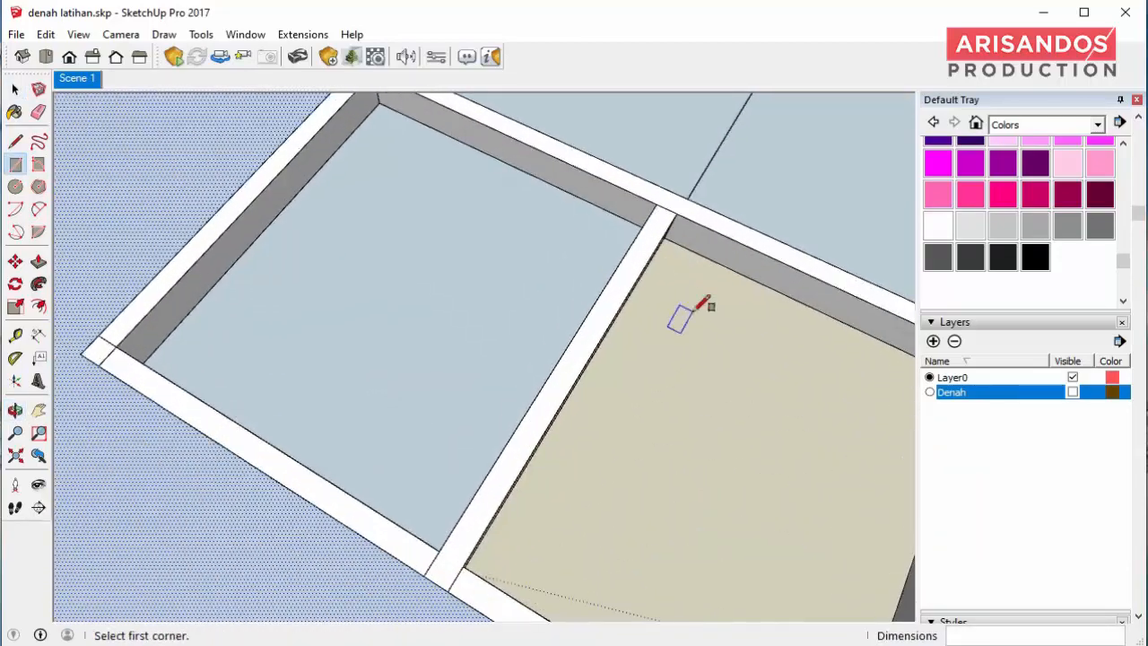
pyautogui.scroll(-1, 691, 269)
pyautogui.click(674, 247)
pyautogui.scroll(-3, 610, 224)
pyautogui.scroll(4, 538, 207)
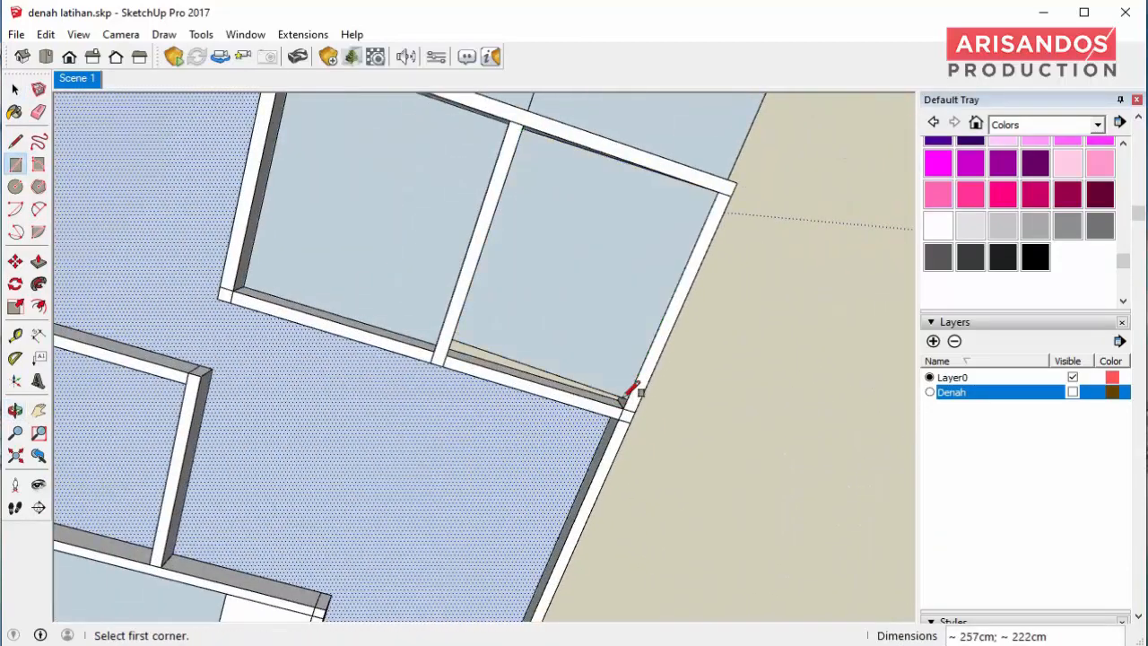
pyautogui.scroll(3, 625, 399)
pyautogui.hotkey('ctrl', 'z')
# - Draw a 270 by 220 cm rectangle between opposite inner corners to fill the corner front room's floor
pyautogui.click(622, 403)
pyautogui.scroll(-3, 589, 401)
pyautogui.moveTo(589, 402); pyautogui.dragTo(632, 426, button='middle')
pyautogui.scroll(2, 538, 269)
pyautogui.scroll(2, 485, 172)
pyautogui.click(461, 141)
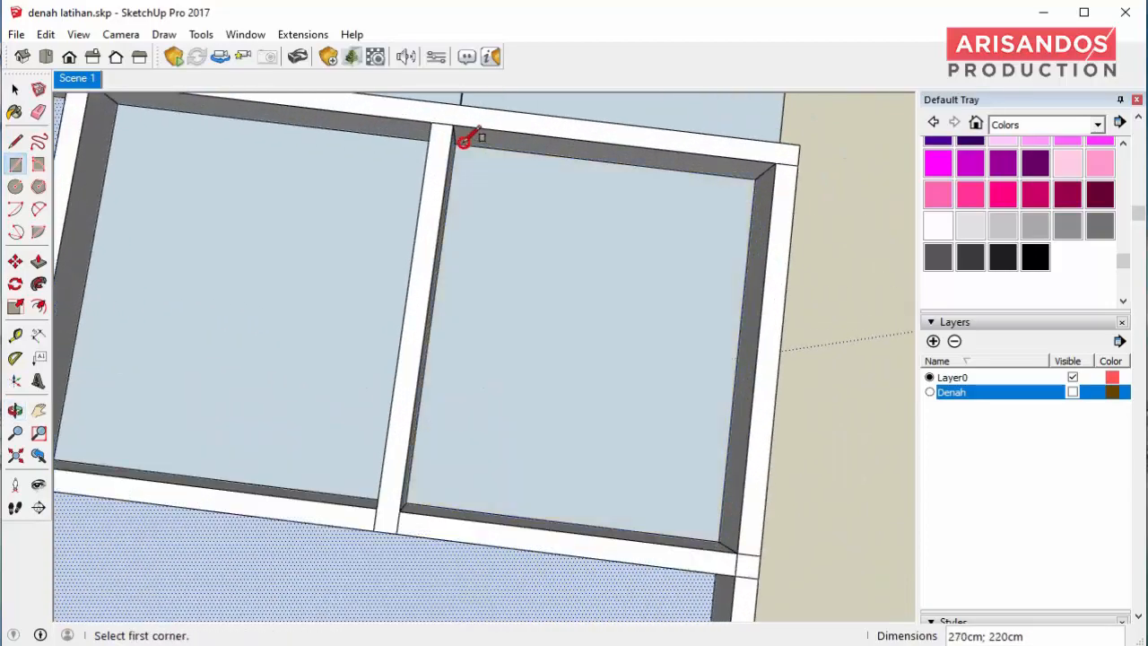
# - Push/Pull the top face of the house's front wall upward by 350 cm
pyautogui.scroll(-3, 462, 141)
pyautogui.moveTo(574, 134); pyautogui.dragTo(735, 97, button='middle')
pyautogui.scroll(-5, 538, 225)
pyautogui.scroll(2, 516, 395)
pyautogui.moveTo(439, 449)
pyautogui.mouseDown(button='middle')
pyautogui.moveTo(516, 395)
pyautogui.moveTo(650, 159)
pyautogui.moveTo(687, 277)
pyautogui.moveTo(745, 292)
pyautogui.mouseUp(button='middle')
pyautogui.scroll(3, 449, 296)
pyautogui.click(15, 90)
pyautogui.scroll(-4, 256, 250)
pyautogui.scroll(3, 233, 314)
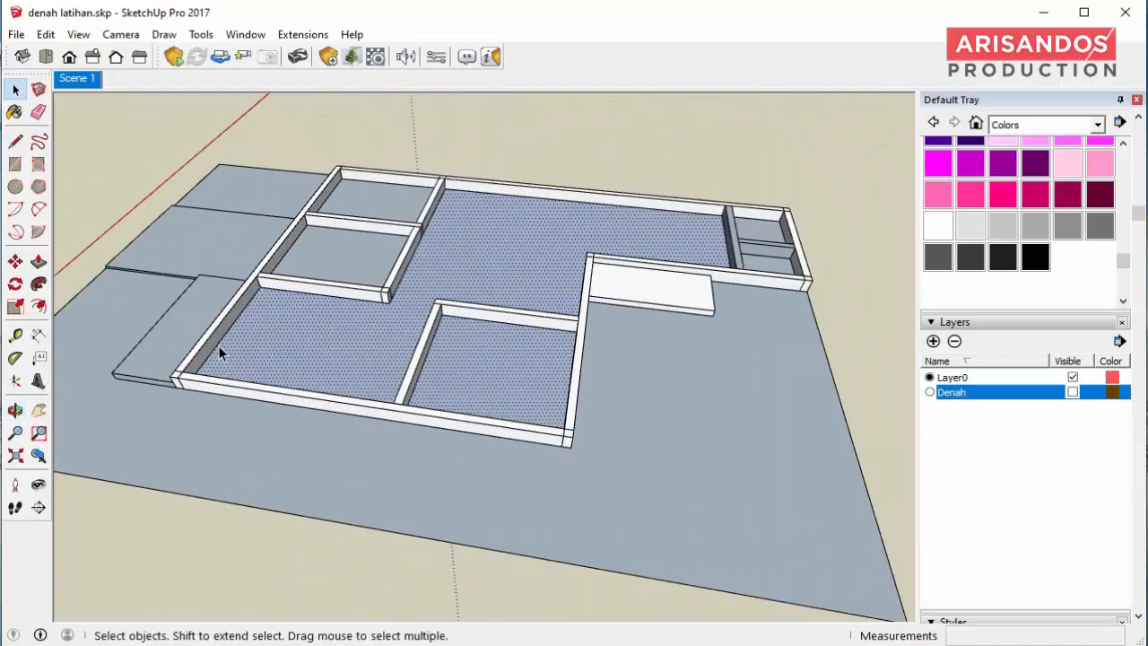
pyautogui.click(38, 261)
pyautogui.scroll(2, 210, 332)
pyautogui.scroll(2, 218, 323)
pyautogui.moveTo(219, 319); pyautogui.dragTo(221, 284)
pyautogui.press('Return')
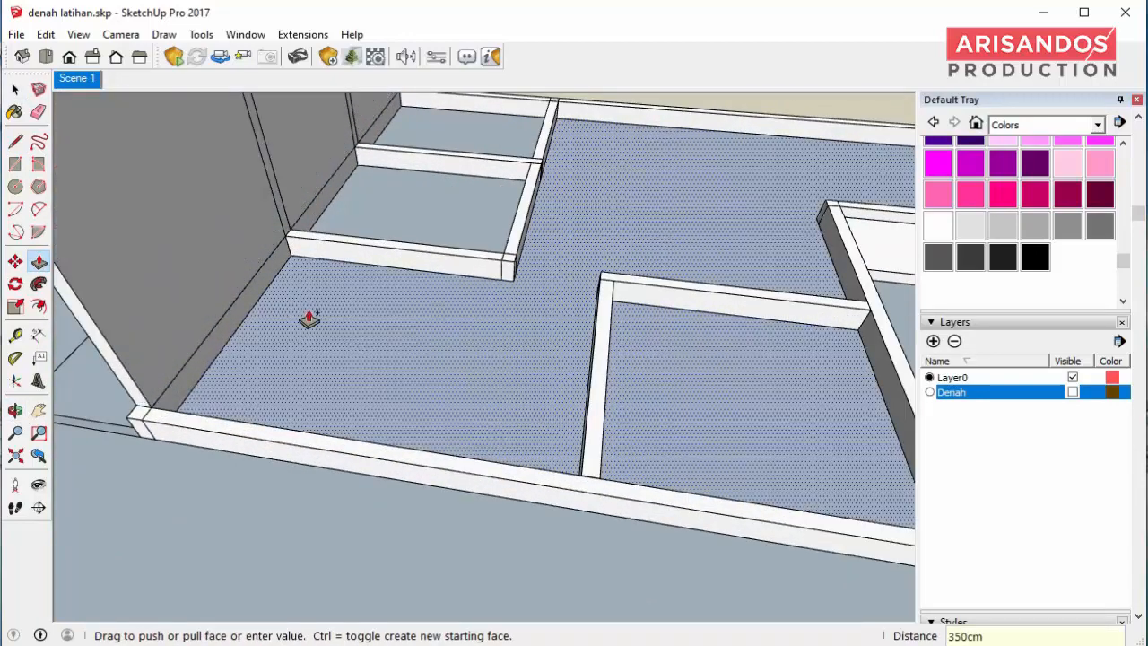
# - Raise the outer side wall, the side room's walls and the adjoining rear wing wall by the same 350 cm
pyautogui.scroll(-3, 240, 385)
pyautogui.moveTo(252, 385)
pyautogui.mouseDown(button='middle')
pyautogui.moveTo(403, 323)
pyautogui.moveTo(560, 417)
pyautogui.moveTo(622, 380)
pyautogui.mouseUp(button='middle')
pyautogui.doubleClick(467, 278)
pyautogui.doubleClick(476, 281)
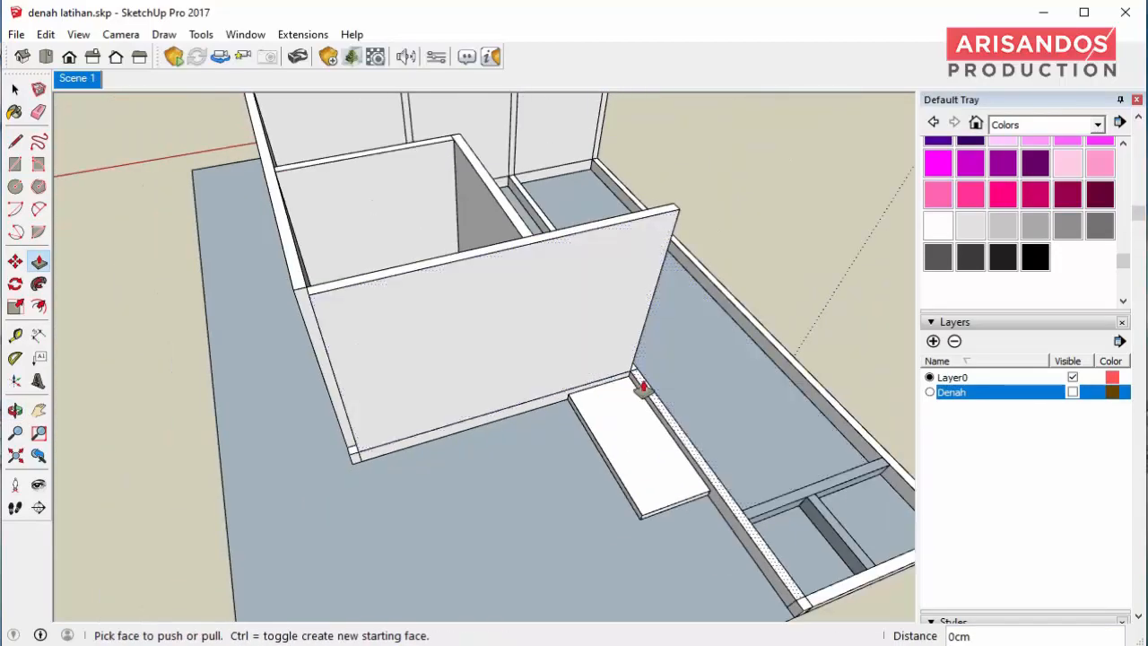
pyautogui.doubleClick(644, 384)
# - Raise the wall between the main room and the two small rear rooms by 350 cm, matching the adjacent wall's top
pyautogui.scroll(-3, 674, 387)
pyautogui.moveTo(735, 430); pyautogui.dragTo(569, 403, button='middle')
pyautogui.scroll(5, 551, 413)
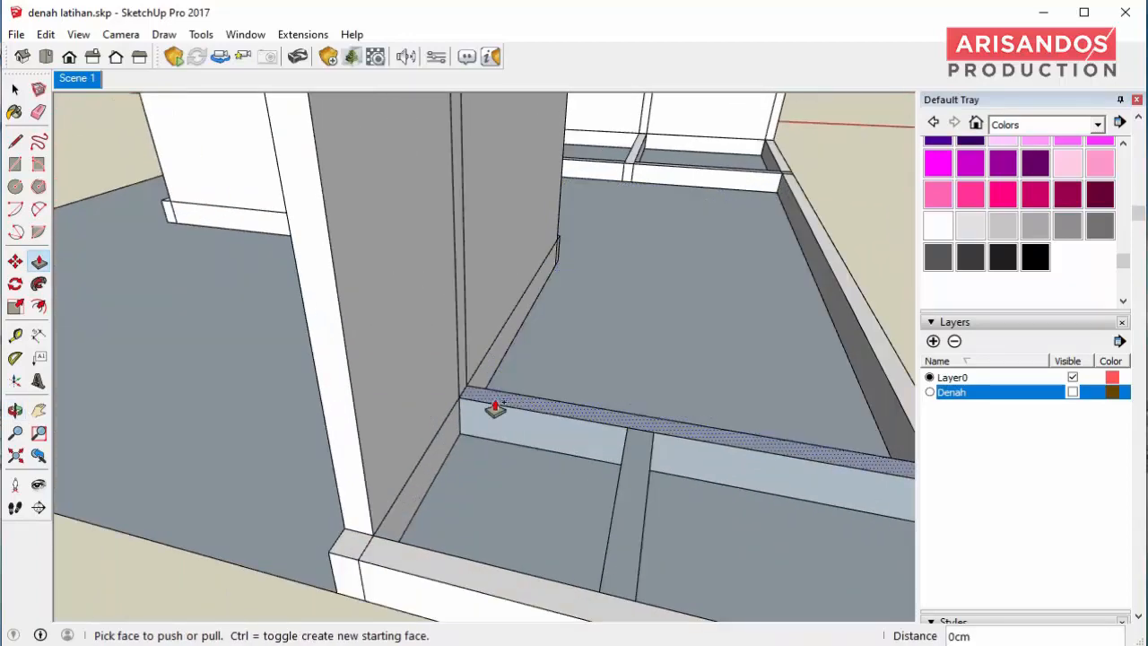
pyautogui.moveTo(624, 444); pyautogui.dragTo(333, 415, button='middle')
pyautogui.scroll(1, 372, 411)
pyautogui.click(385, 416)
pyautogui.scroll(-3, 386, 416)
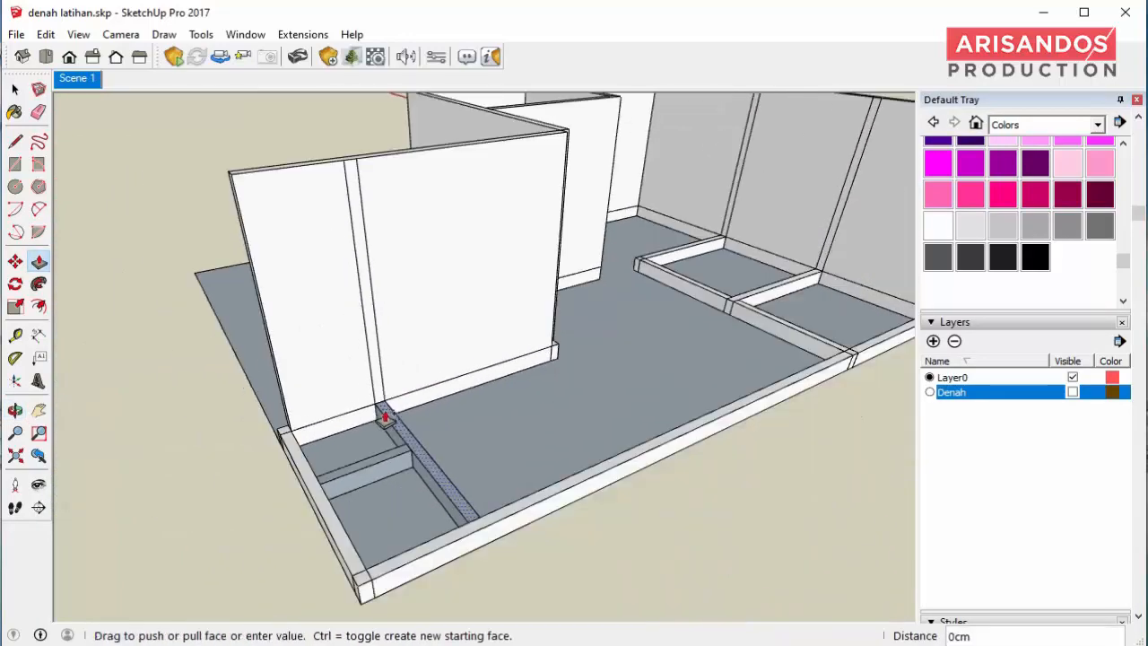
pyautogui.click(232, 178)
# - Raise the rear outer wall, the long side wall and the divider between the small rear rooms by 350 cm
pyautogui.scroll(1, 260, 587)
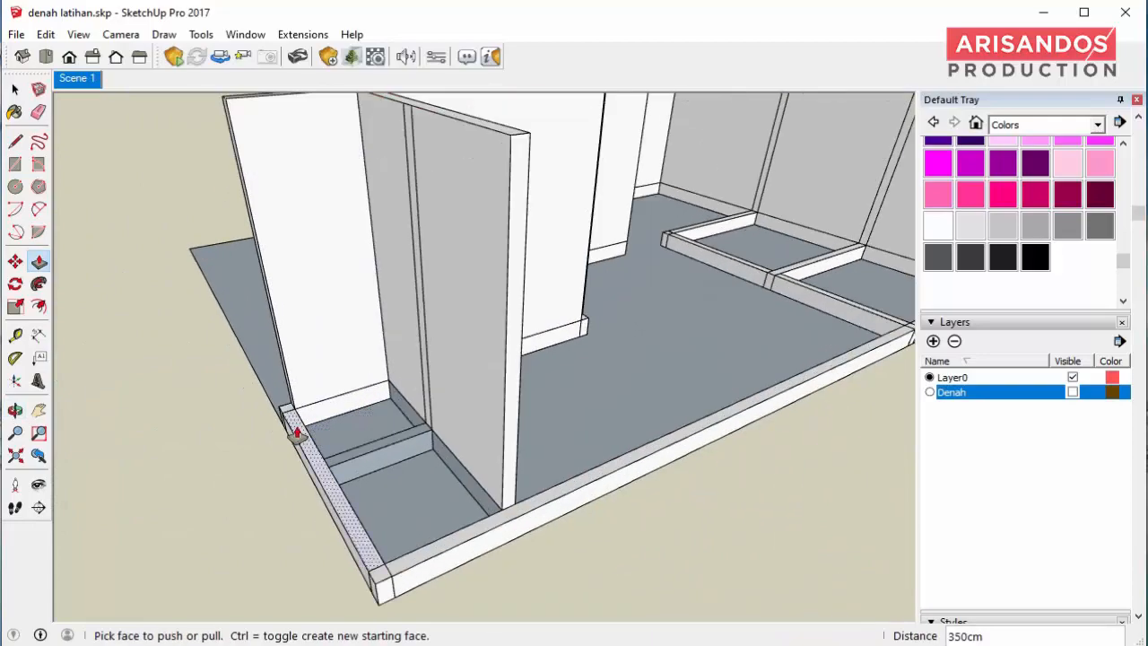
pyautogui.doubleClick(479, 530)
pyautogui.moveTo(566, 399); pyautogui.dragTo(320, 438, button='middle')
pyautogui.click(357, 432)
pyautogui.click(427, 429)
pyautogui.scroll(-3, 244, 276)
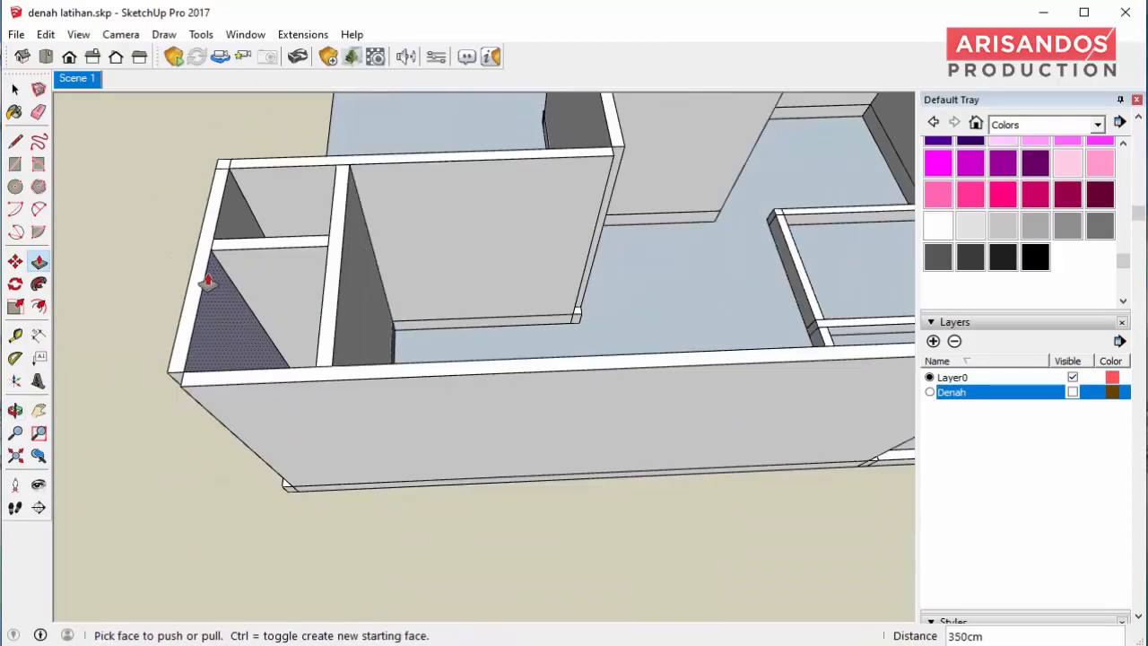
# - Raise the partition walls around the two front rooms and the remaining side wall section by 350 cm
pyautogui.moveTo(619, 287); pyautogui.dragTo(523, 331, button='middle')
pyautogui.scroll(2, 523, 330)
pyautogui.scroll(-4, 492, 292)
pyautogui.scroll(3, 553, 328)
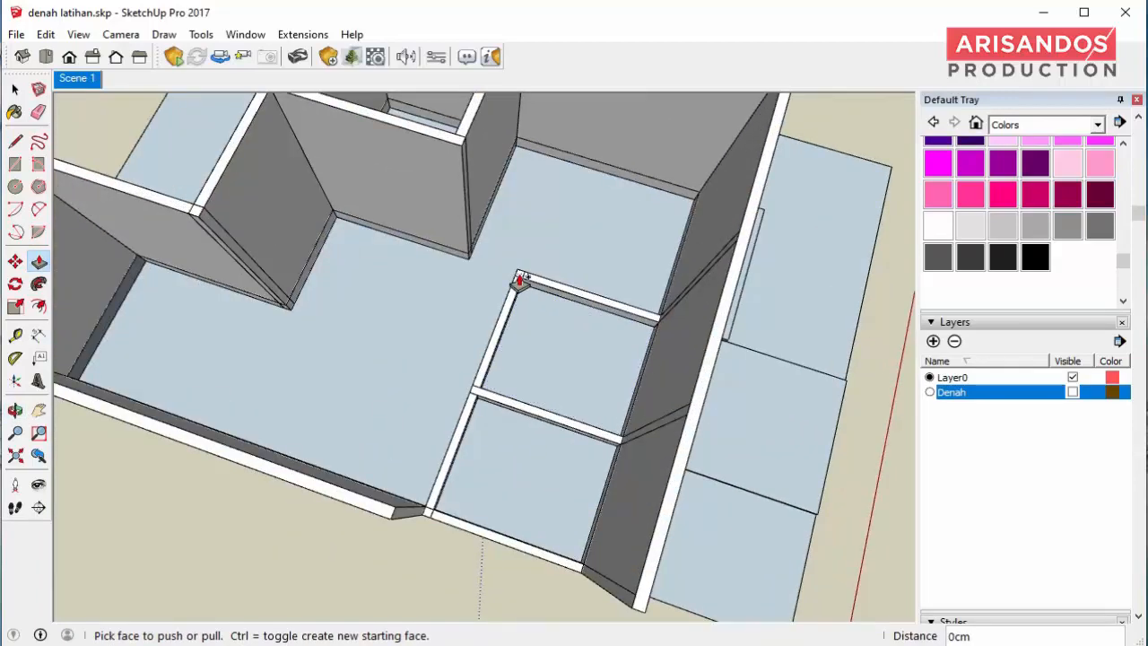
pyautogui.doubleClick(544, 288)
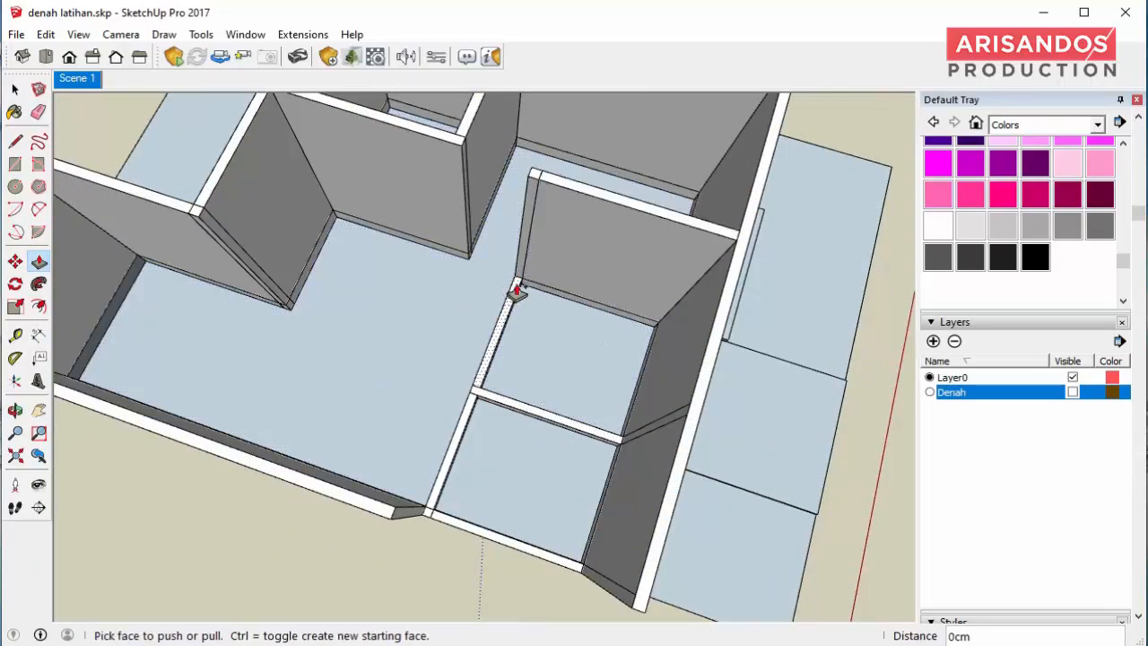
pyautogui.doubleClick(516, 288)
pyautogui.doubleClick(485, 402)
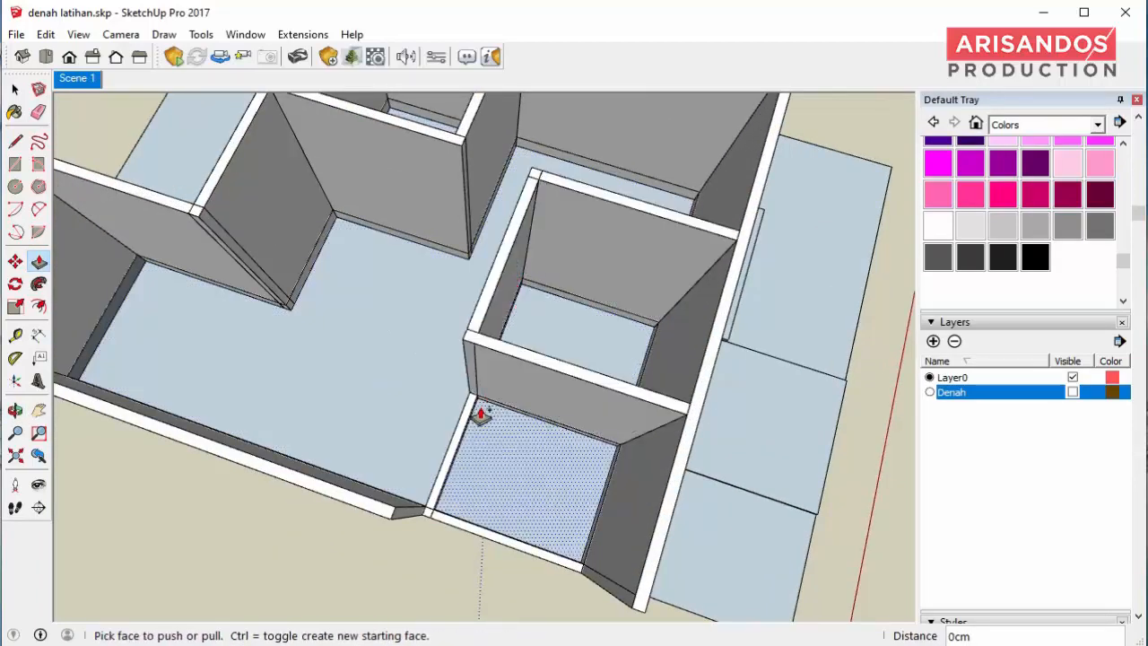
pyautogui.doubleClick(467, 534)
pyautogui.scroll(5, 467, 533)
pyautogui.moveTo(477, 512); pyautogui.dragTo(461, 367, button='middle')
pyautogui.scroll(-5, 551, 331)
# - Inspect the raised walls from several angles and check the connected geometry by selecting it all
pyautogui.moveTo(659, 410); pyautogui.dragTo(402, 153, button='middle')
pyautogui.moveTo(599, 359); pyautogui.dragTo(538, 502, button='middle')
pyautogui.scroll(2, 538, 485)
pyautogui.click(17, 91)
pyautogui.scroll(-2, 529, 404)
pyautogui.moveTo(529, 404); pyautogui.dragTo(659, 299, button='middle')
pyautogui.scroll(2, 650, 309)
pyautogui.tripleClick(516, 355)
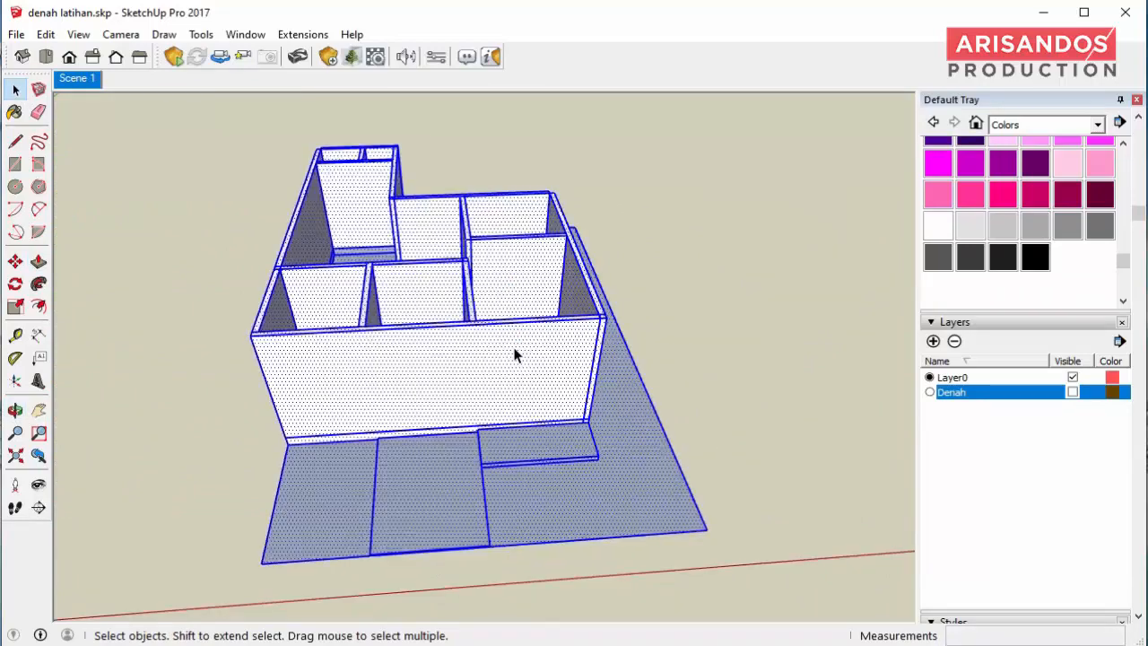
pyautogui.moveTo(512, 355); pyautogui.dragTo(679, 215, button='middle')
pyautogui.click(794, 277)
# - Draw two vertical lines down the front wall in line with both faces of the partition beside the large front room
pyautogui.scroll(3, 451, 296)
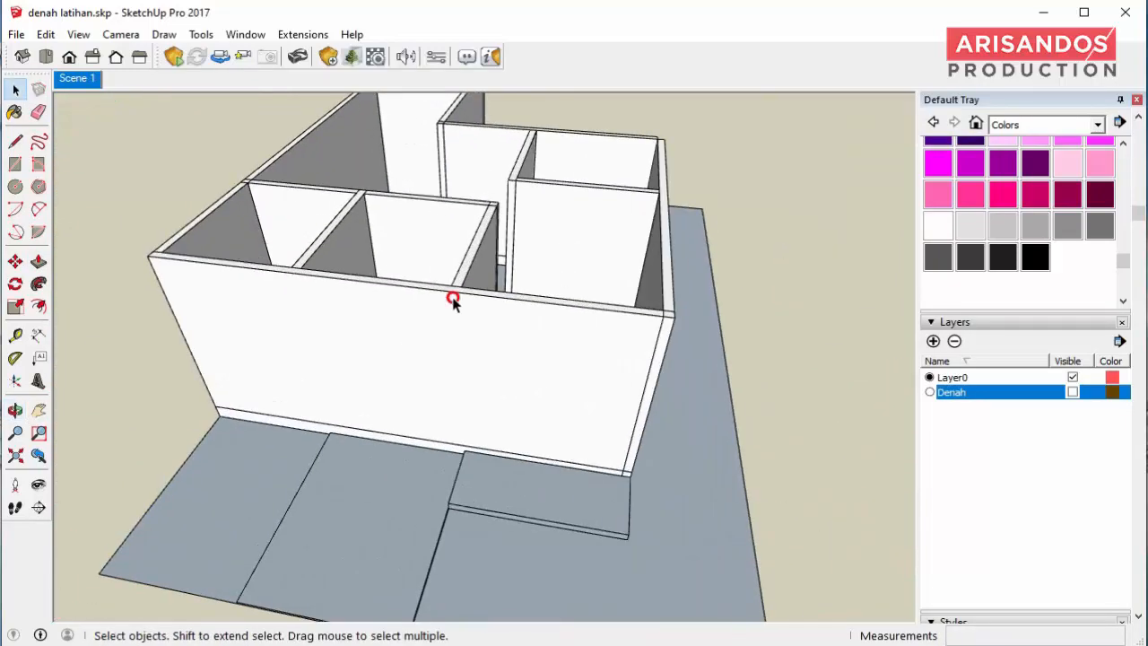
pyautogui.click(15, 141)
pyautogui.scroll(3, 444, 290)
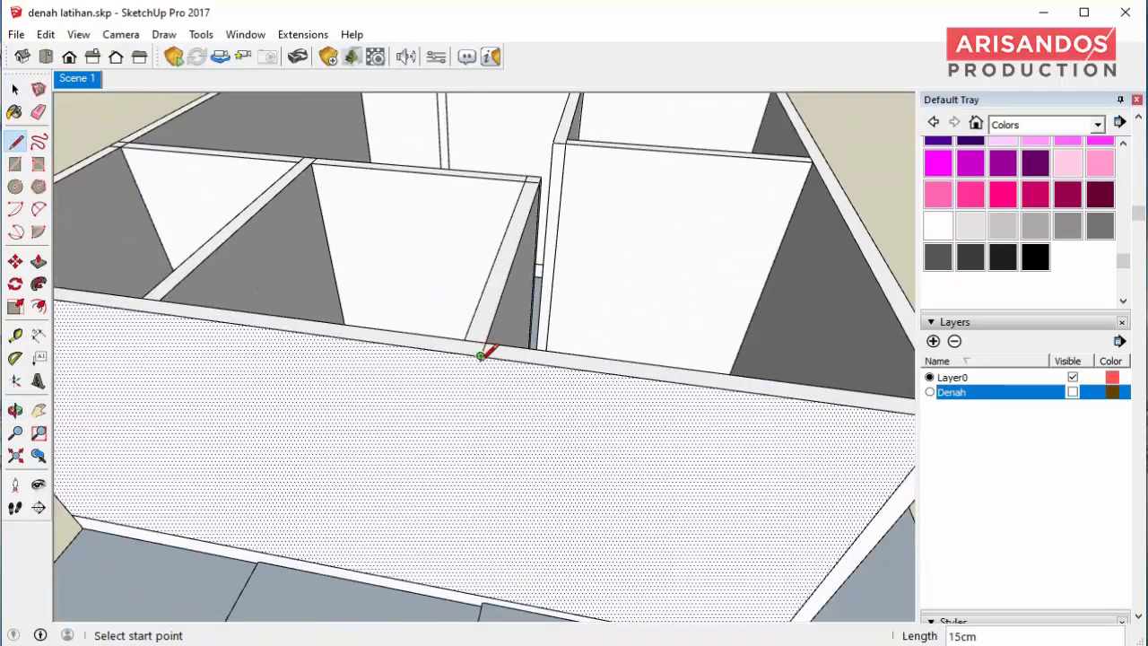
pyautogui.click(480, 355)
pyautogui.scroll(-2, 481, 355)
pyautogui.click(481, 528)
pyautogui.scroll(2, 469, 343)
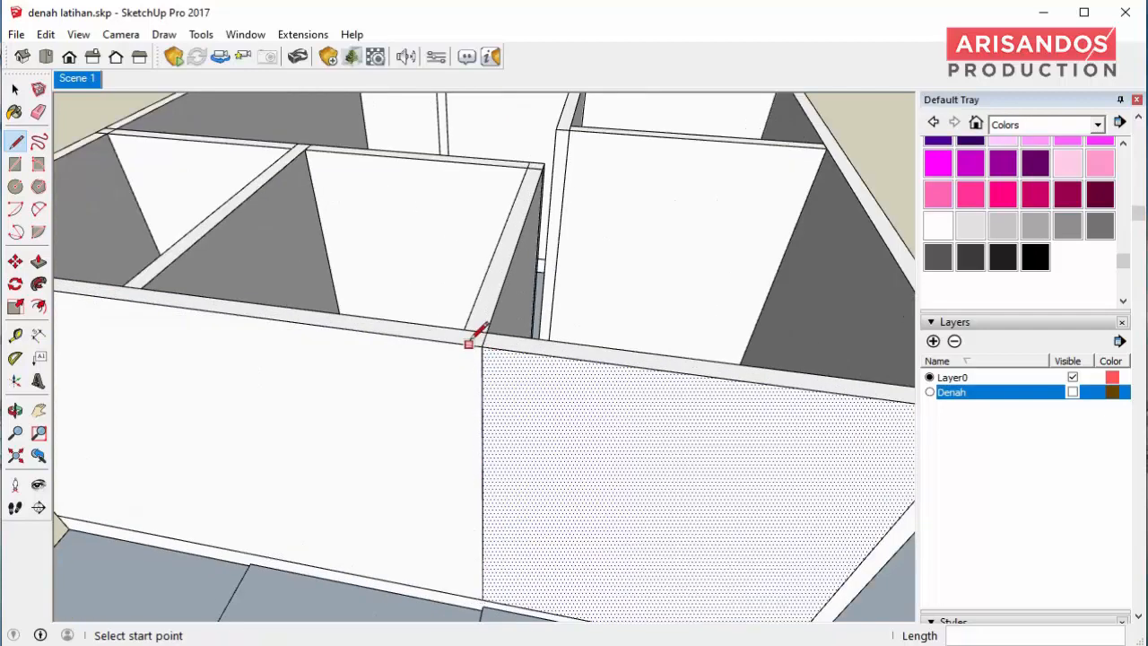
pyautogui.click(467, 595)
pyautogui.scroll(-2, 338, 351)
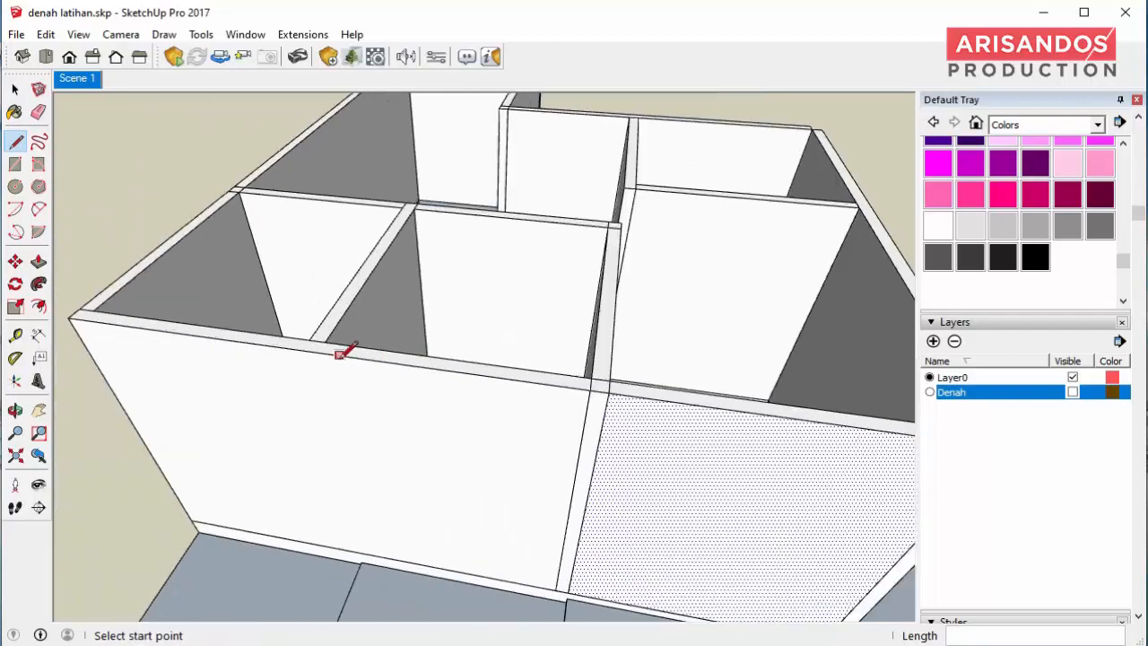
# - Draw 350 cm vertical lines down the front wall at both faces of the front rooms' shared partition and at the outer corner
pyautogui.scroll(3, 303, 334)
pyautogui.scroll(-2, 294, 347)
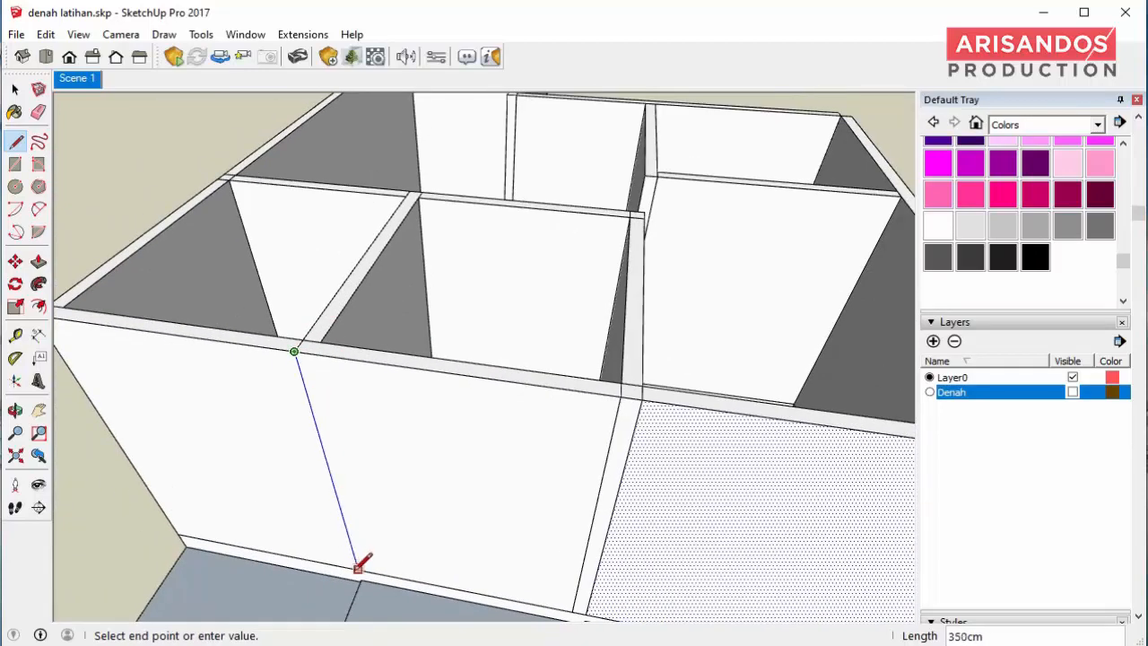
pyautogui.click(358, 567)
pyautogui.scroll(2, 328, 313)
pyautogui.click(308, 345)
pyautogui.scroll(-2, 306, 343)
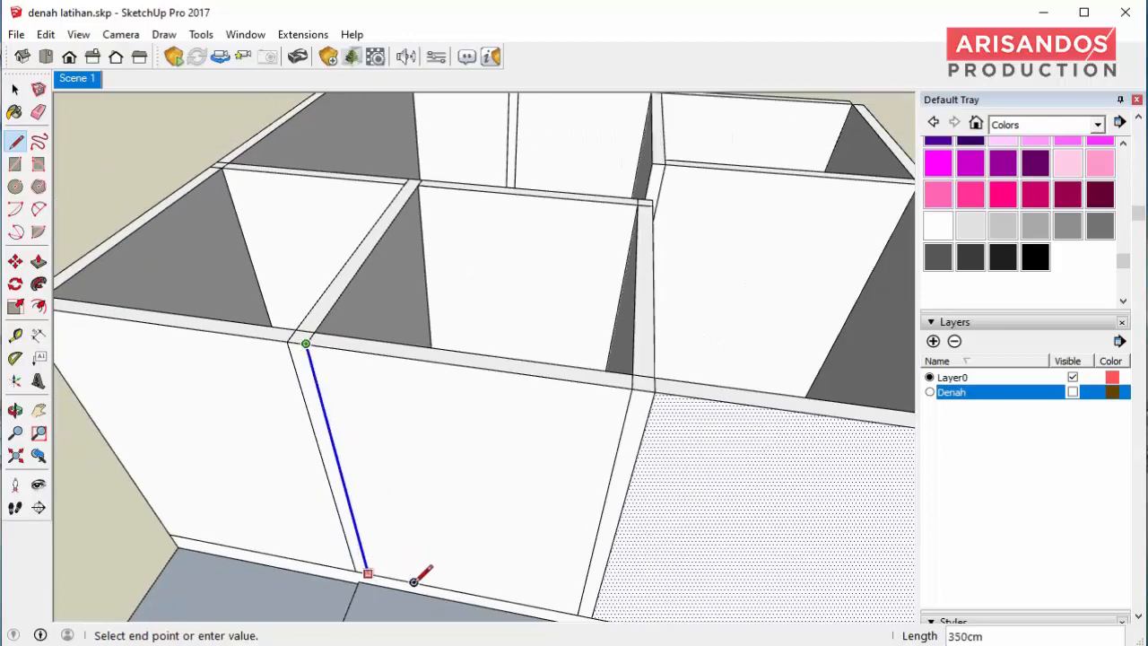
pyautogui.click(368, 572)
pyautogui.scroll(2, 204, 354)
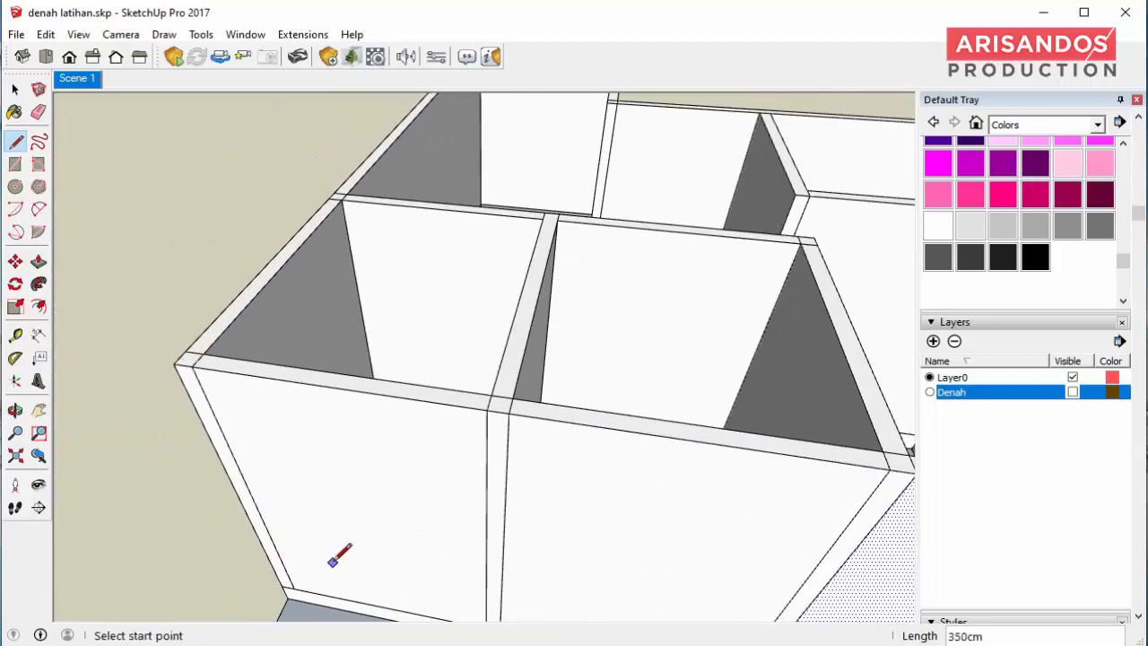
# - Create a horizontal guide across the front wall, offset upward from the top edge of its base strip
pyautogui.scroll(-5, 462, 415)
pyautogui.moveTo(469, 417); pyautogui.dragTo(453, 332, button='middle')
pyautogui.scroll(3, 453, 332)
pyautogui.click(19, 337)
pyautogui.scroll(3, 487, 403)
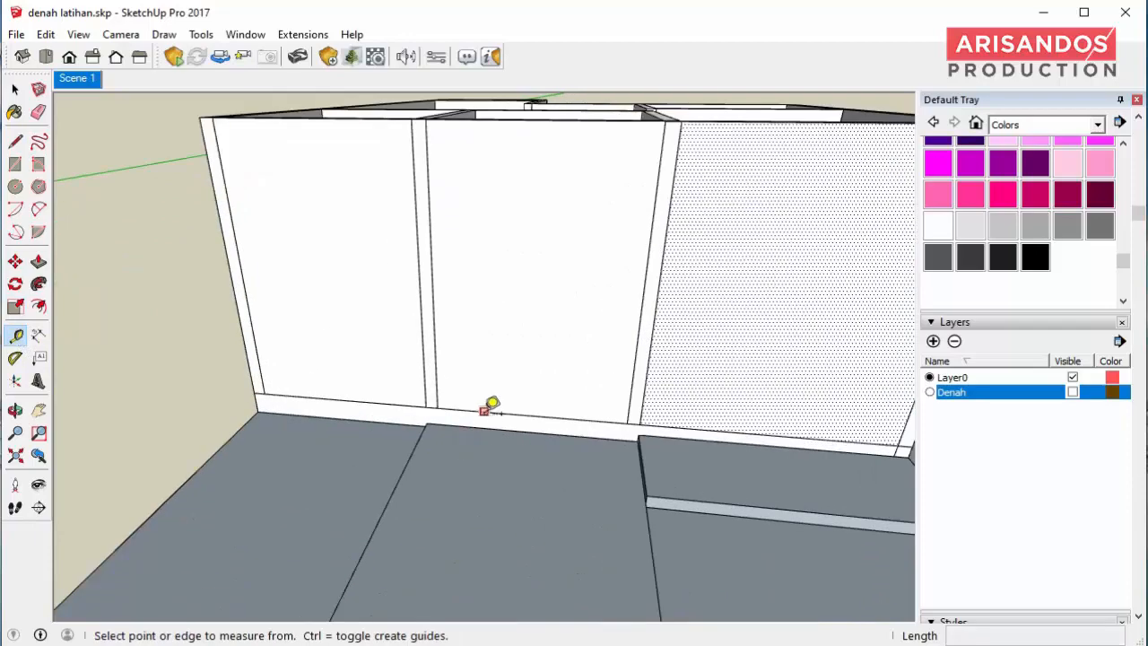
pyautogui.click(495, 412)
pyautogui.press('Return')
pyautogui.scroll(-3, 533, 296)
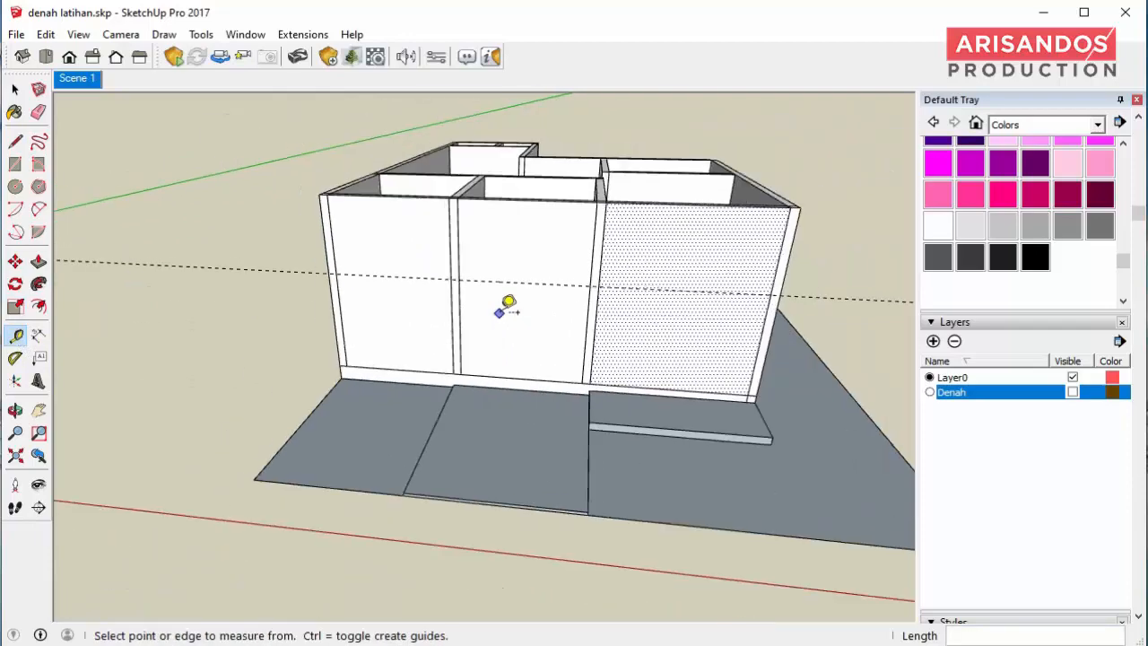
# - Create a vertical guide on the front wall's middle section, 100 cm from the line beside the large front room
pyautogui.moveTo(507, 302)
pyautogui.mouseDown(button='middle')
pyautogui.moveTo(404, 261)
pyautogui.moveTo(505, 282)
pyautogui.mouseUp(button='middle')
pyautogui.scroll(2, 566, 264)
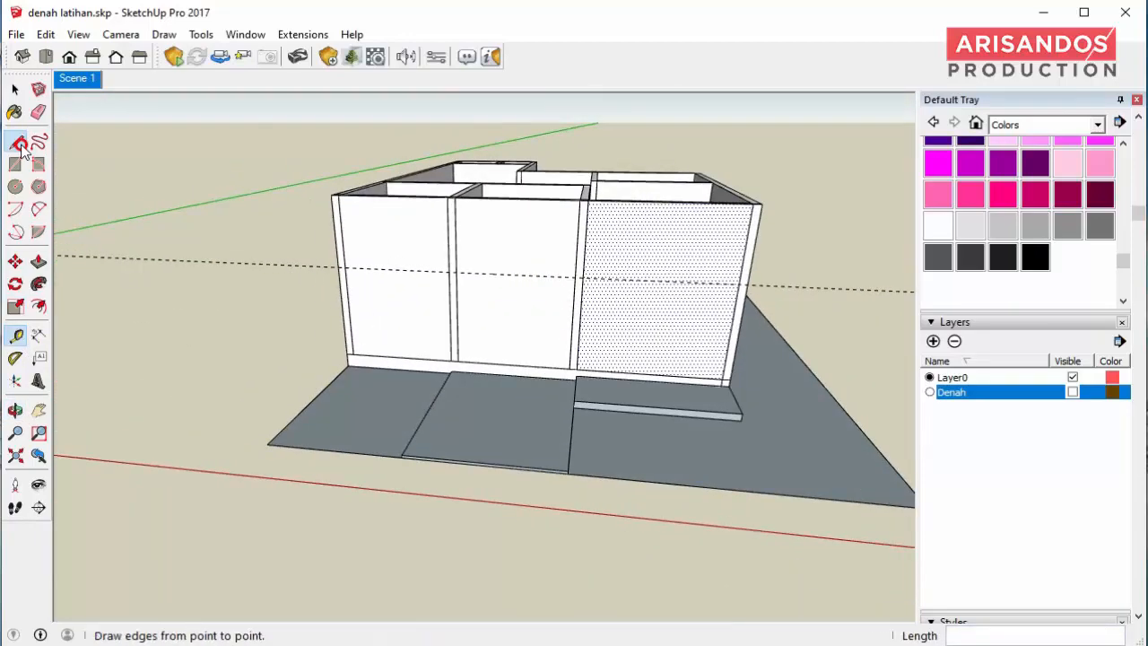
pyautogui.scroll(3, 581, 333)
pyautogui.click(610, 308)
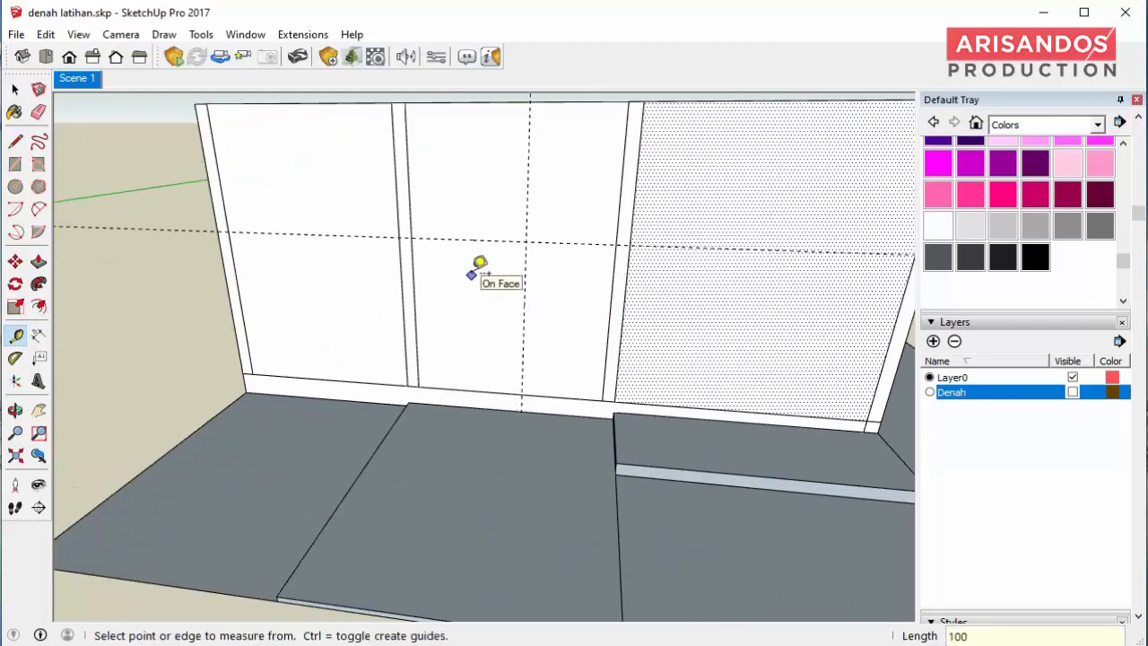
# - Draw a vertical line down the front wall's middle section along the vertical guide
pyautogui.click(16, 138)
pyautogui.scroll(1, 507, 180)
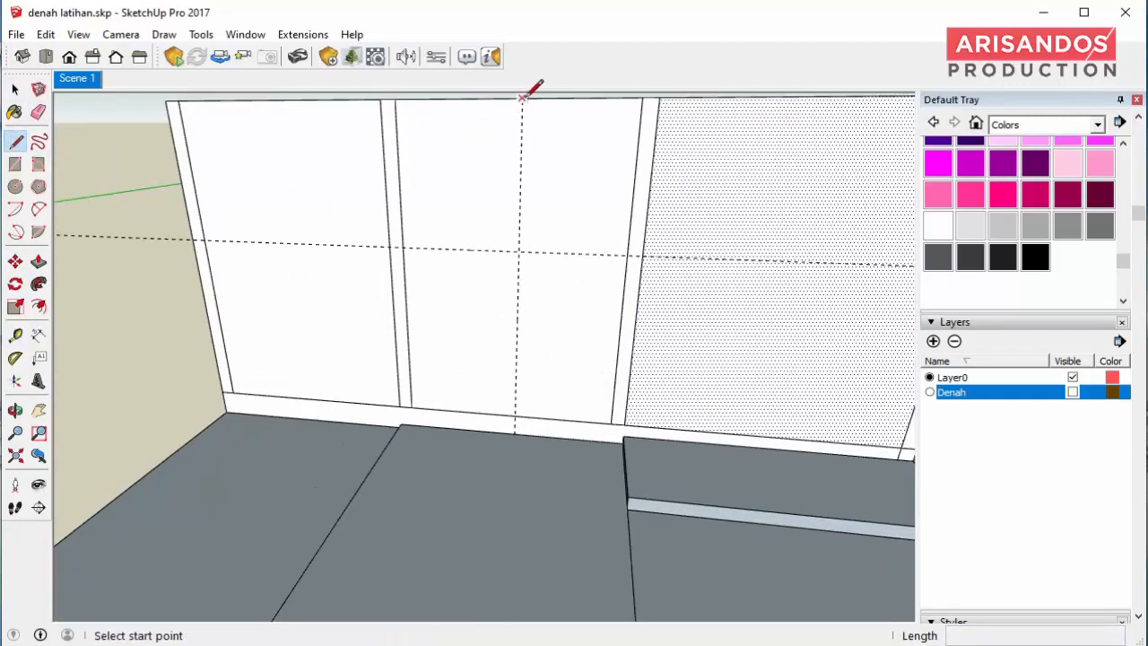
pyautogui.click(523, 98)
pyautogui.click(514, 415)
pyautogui.scroll(-3, 610, 314)
pyautogui.moveTo(641, 300); pyautogui.dragTo(574, 282, button='middle')
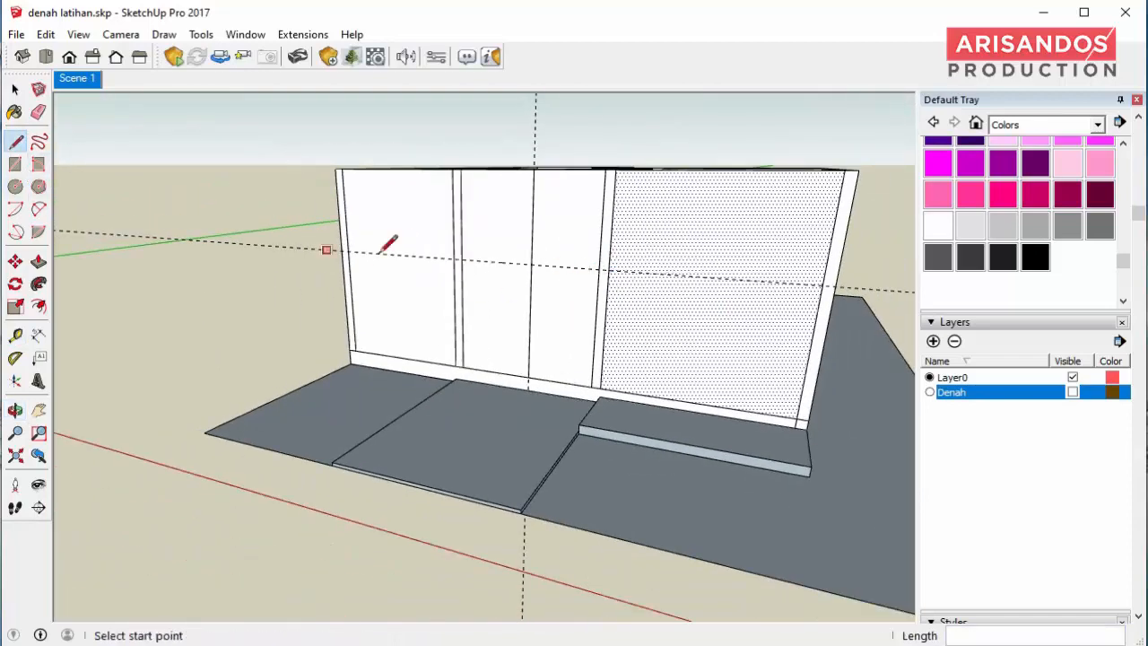
# - Divide the large front room's wall along the horizontal guide and draw a 200 × 60 cm door panel below the dividing line's midpoint
pyautogui.scroll(2, 829, 283)
pyautogui.click(819, 283)
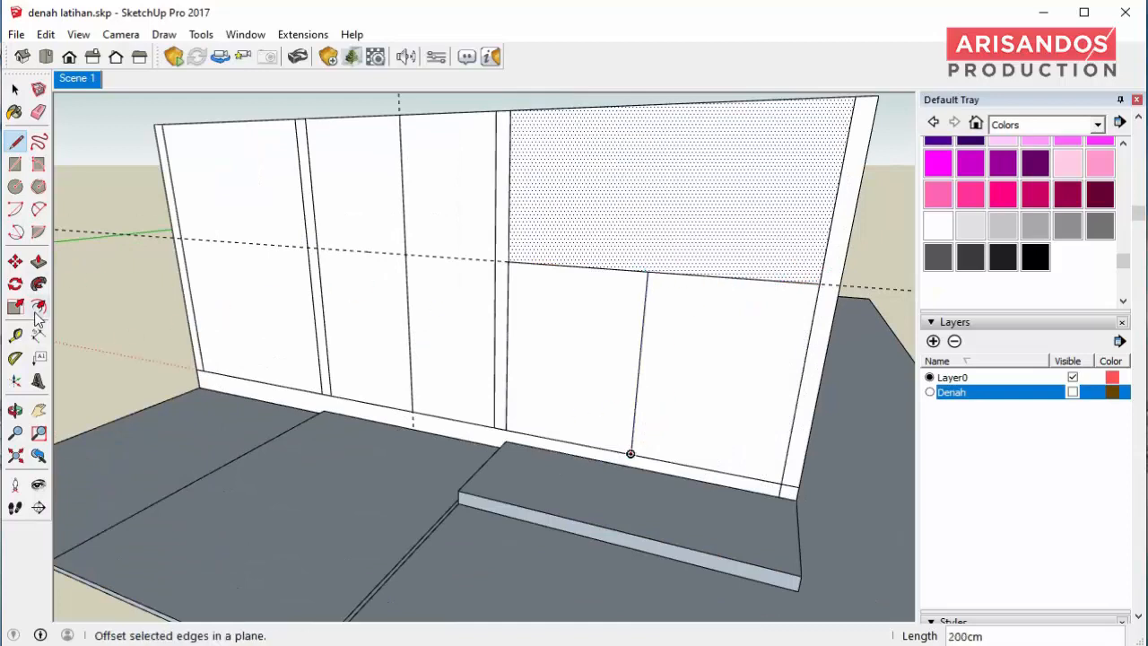
pyautogui.click(16, 163)
pyautogui.click(647, 270)
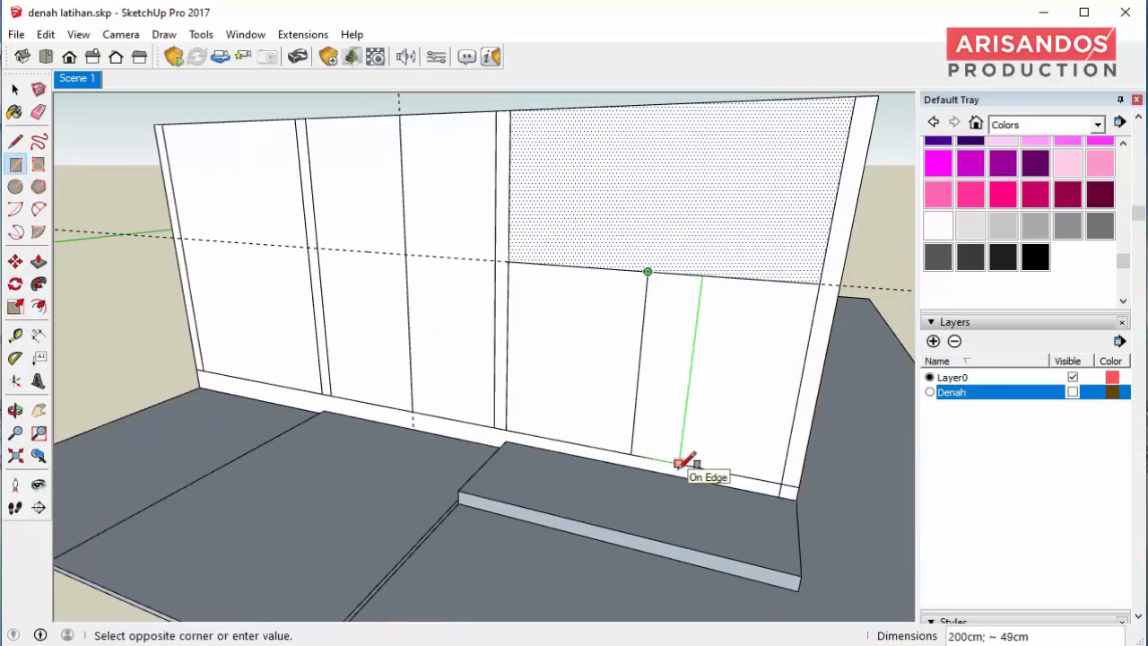
pyautogui.press('space')
# - Copy the door panel 60 cm along the wall to the other side of the centre line
pyautogui.click(667, 385)
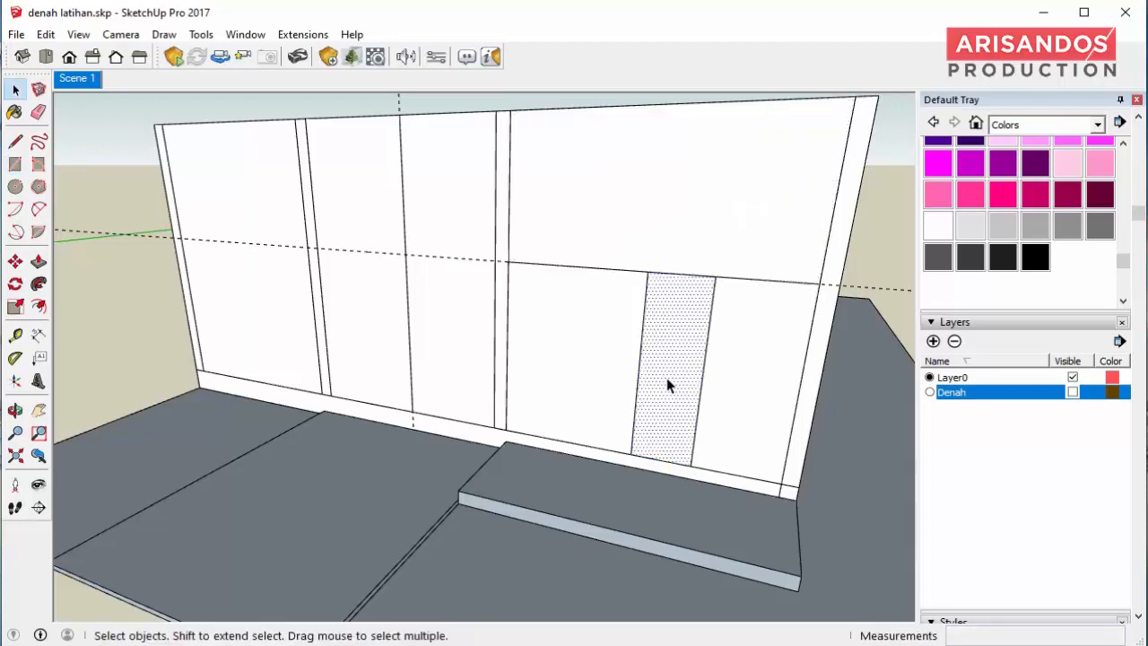
pyautogui.press('m')
pyautogui.click(692, 460)
pyautogui.press('ctrl')
pyautogui.click(640, 454)
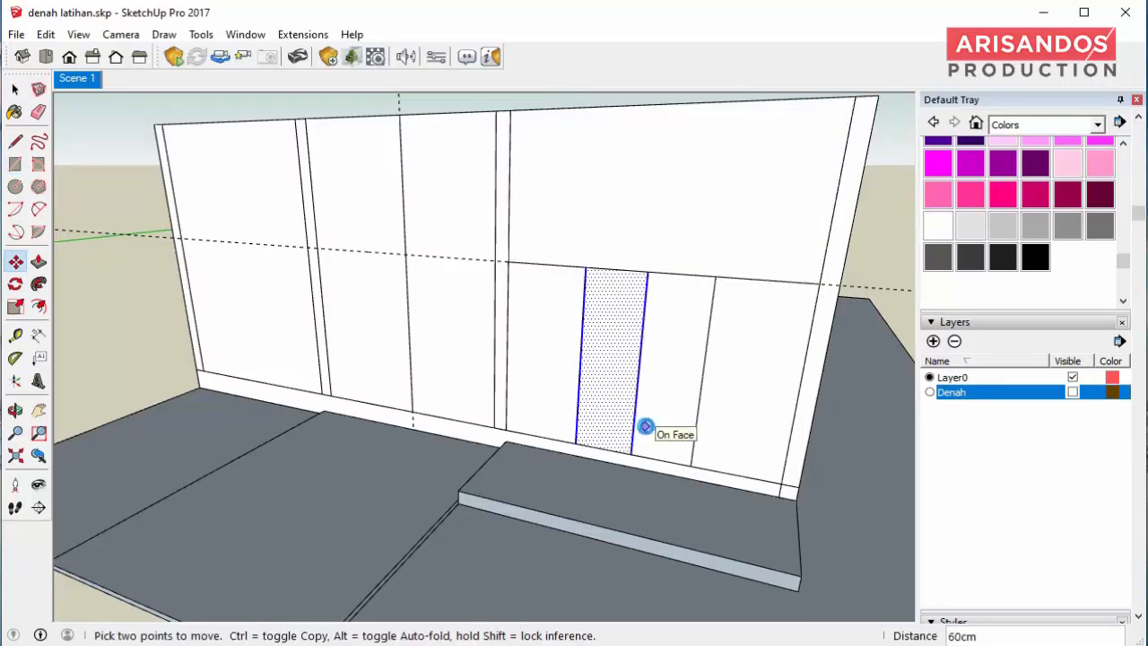
# - Erase the line between the two door panels and push the merged opening 15 cm through the front wall
pyautogui.press('e')
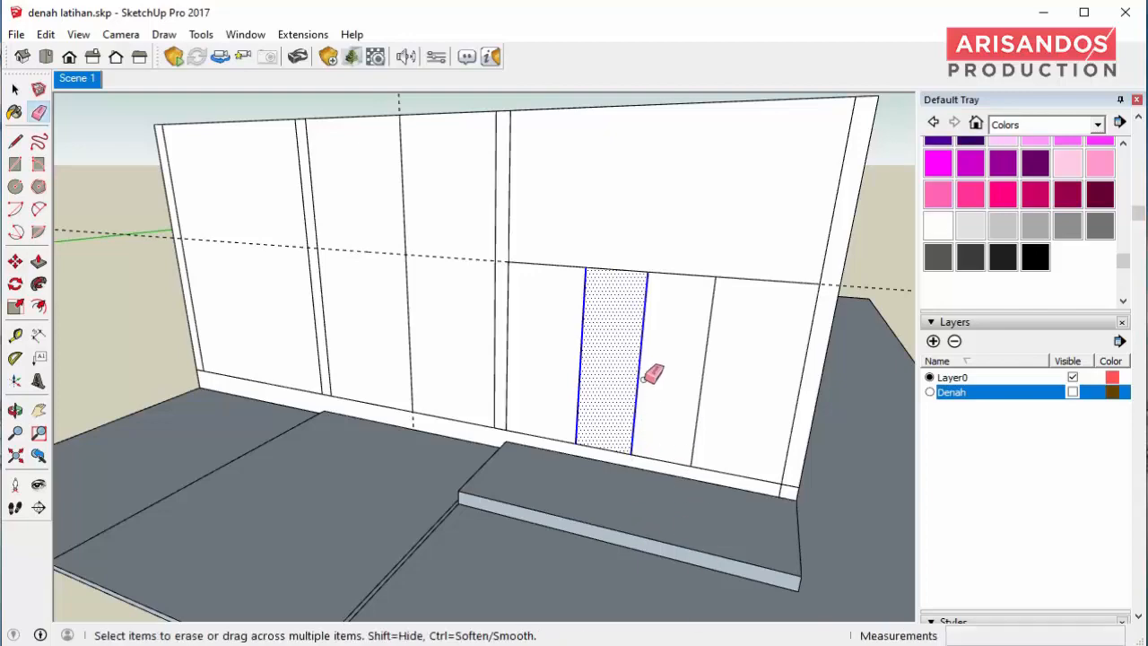
pyautogui.moveTo(652, 373); pyautogui.dragTo(605, 379, button='middle')
pyautogui.press('p')
pyautogui.moveTo(604, 379); pyautogui.dragTo(612, 368)
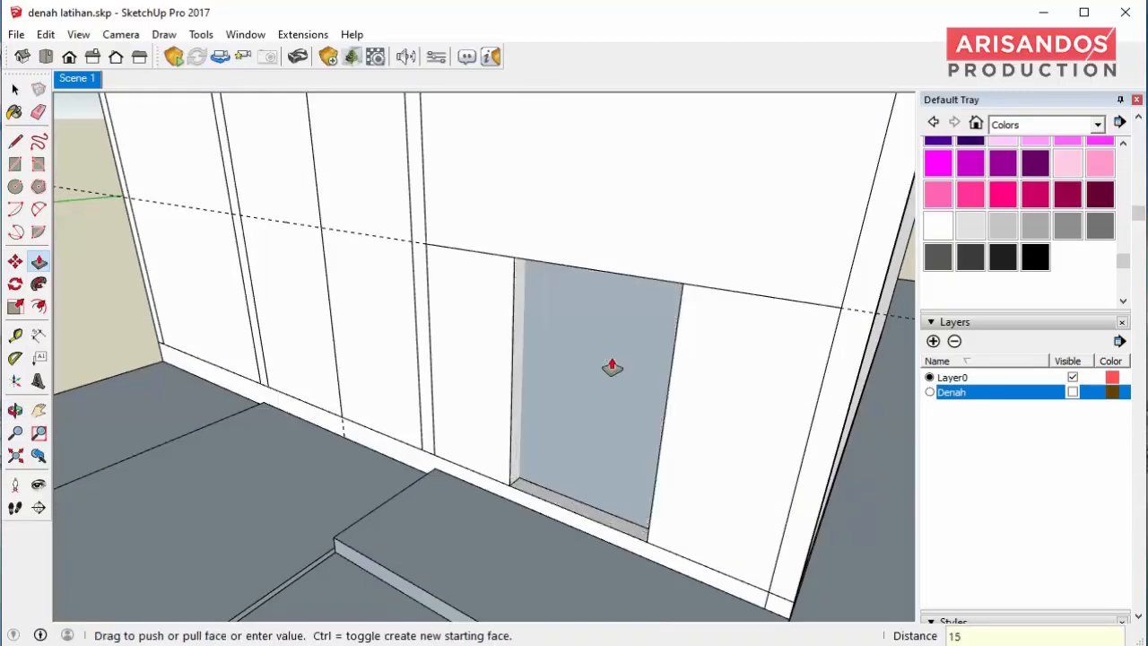
pyautogui.press('Return')
# - Draw a 120 × 140 cm window rectangle below the guide on the front wall's outer section, starting at the outer vertical line
pyautogui.scroll(-5, 614, 381)
pyautogui.moveTo(615, 397); pyautogui.dragTo(687, 353, button='middle')
pyautogui.scroll(3, 770, 309)
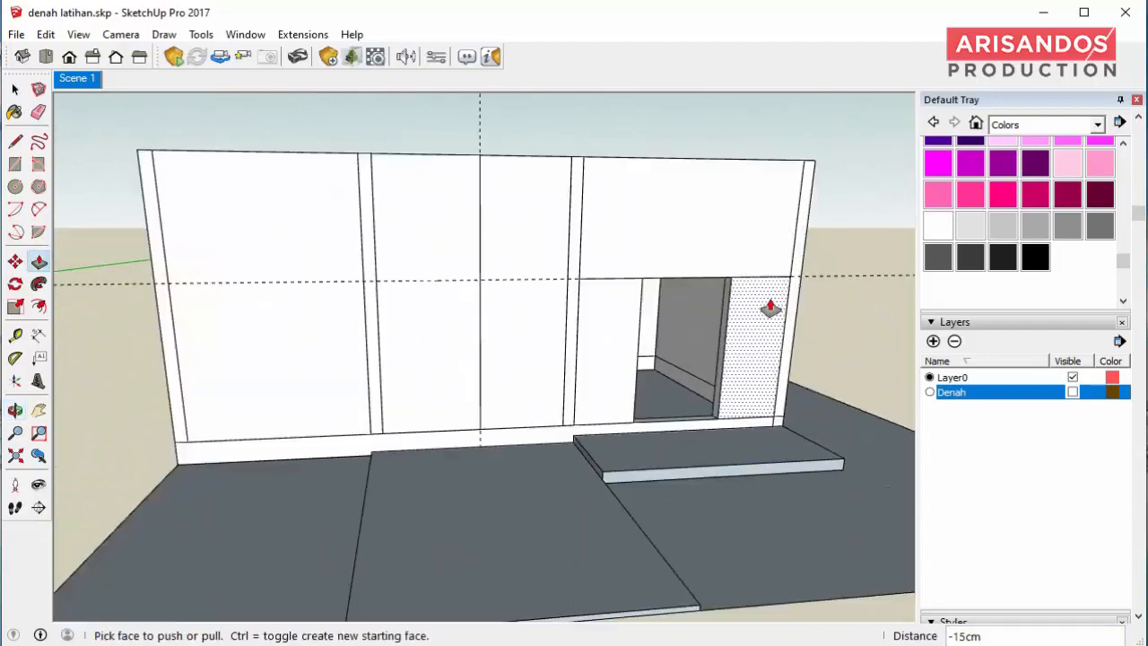
pyautogui.moveTo(771, 309); pyautogui.dragTo(706, 318, button='middle')
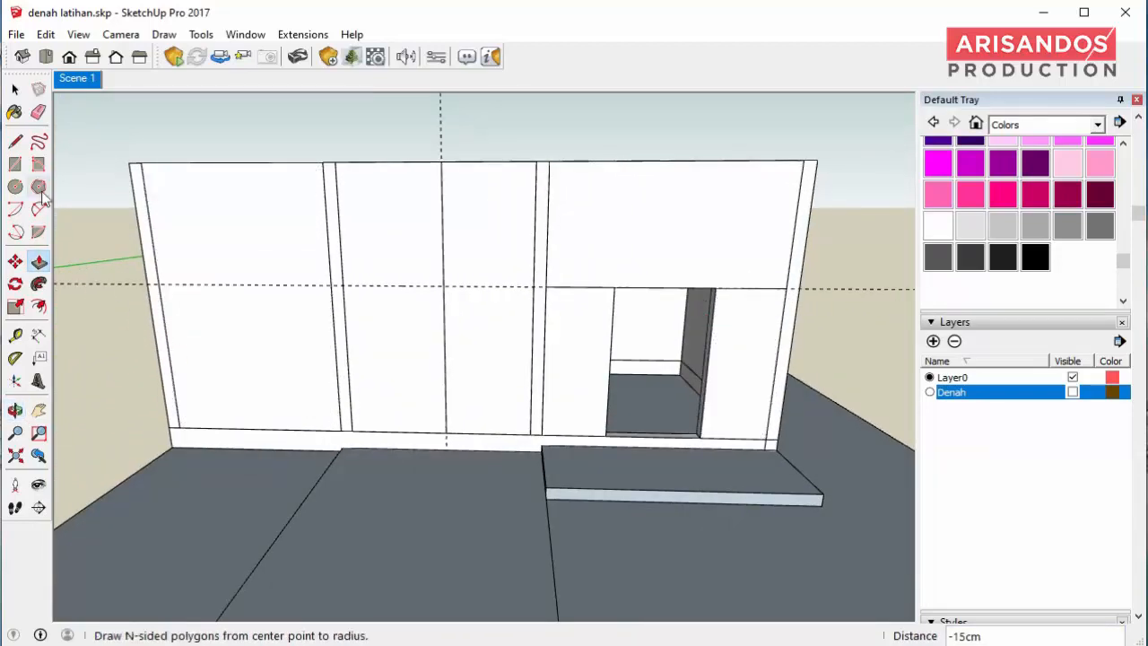
pyautogui.click(15, 164)
pyautogui.scroll(3, 398, 274)
pyautogui.scroll(-2, 149, 269)
pyautogui.click(141, 283)
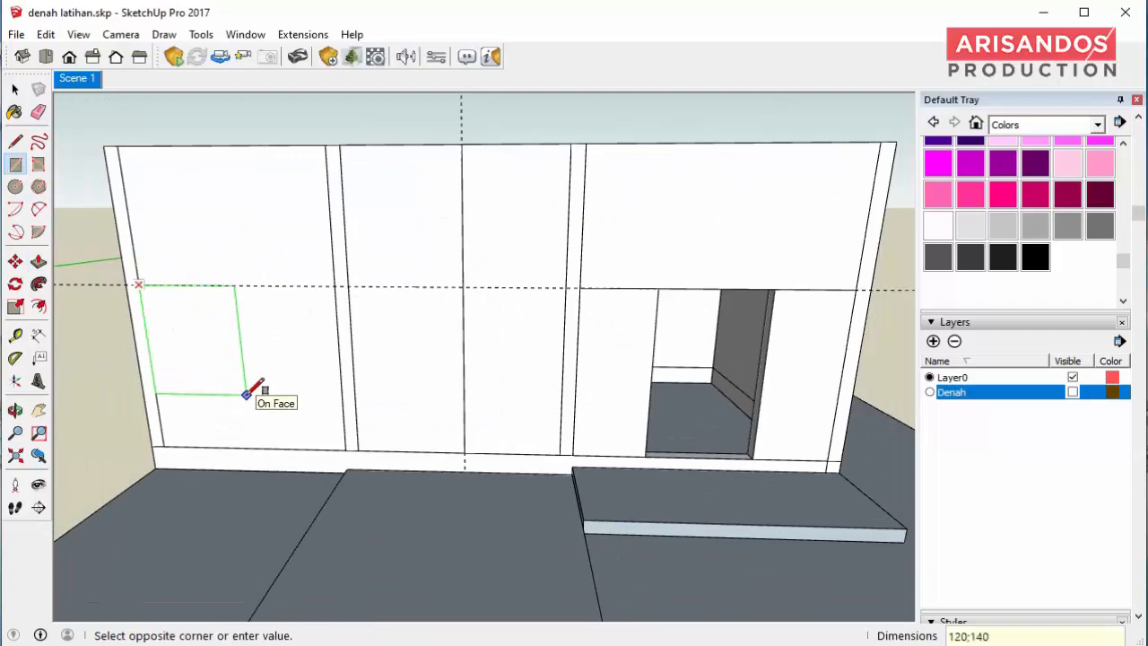
# - Measure the new window rectangle's top edge and undo the rectangle
pyautogui.press('p')
pyautogui.moveTo(220, 315)
pyautogui.mouseDown(button='middle')
pyautogui.moveTo(366, 303)
pyautogui.moveTo(224, 305)
pyautogui.mouseUp(button='middle')
pyautogui.scroll(2, 169, 303)
pyautogui.click(16, 337)
pyautogui.click(125, 276)
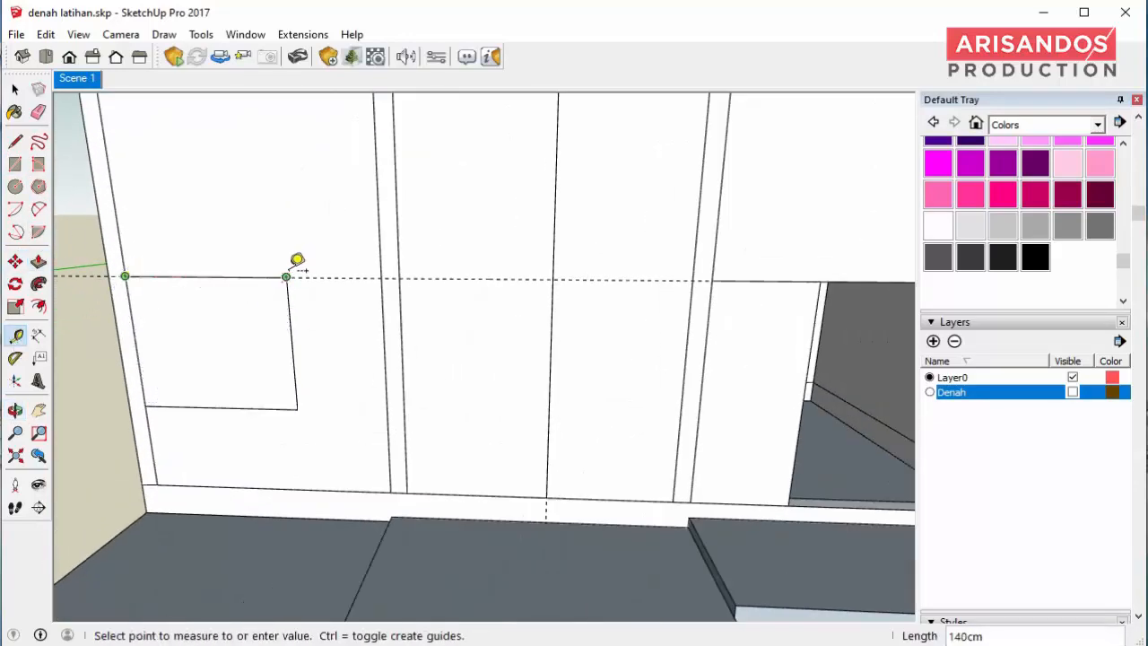
pyautogui.hotkey('ctrl', 'z')
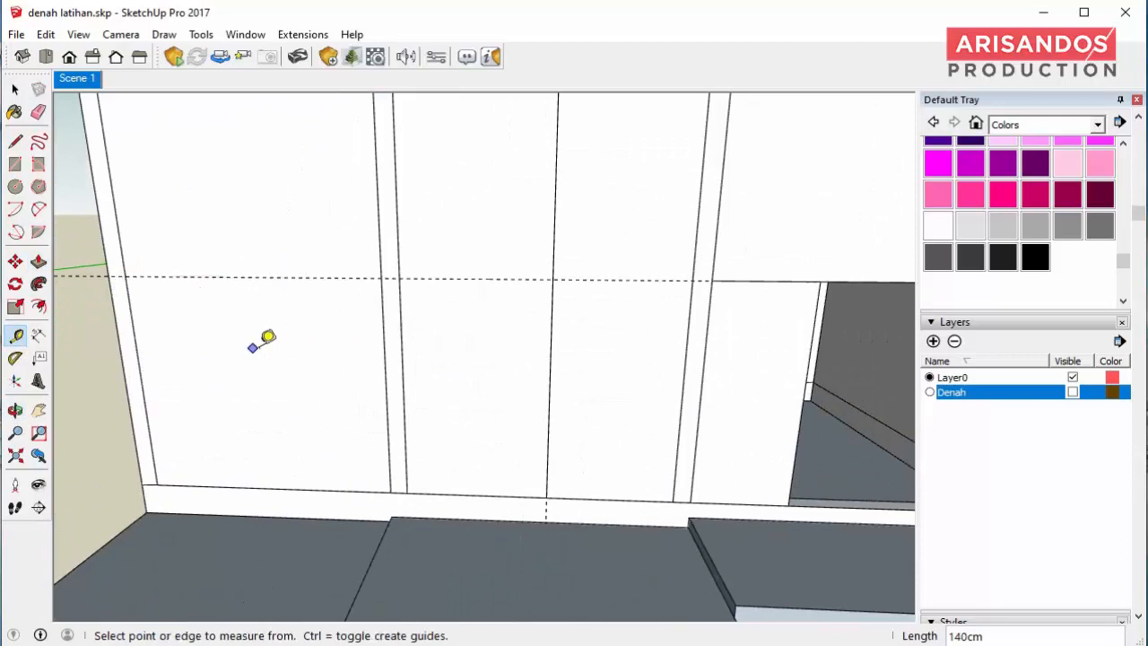
# - Draw a window rectangle 140 cm high and 120 cm wide below the guide, starting at the front wall's outer vertical line
pyautogui.click(15, 164)
pyautogui.click(124, 277)
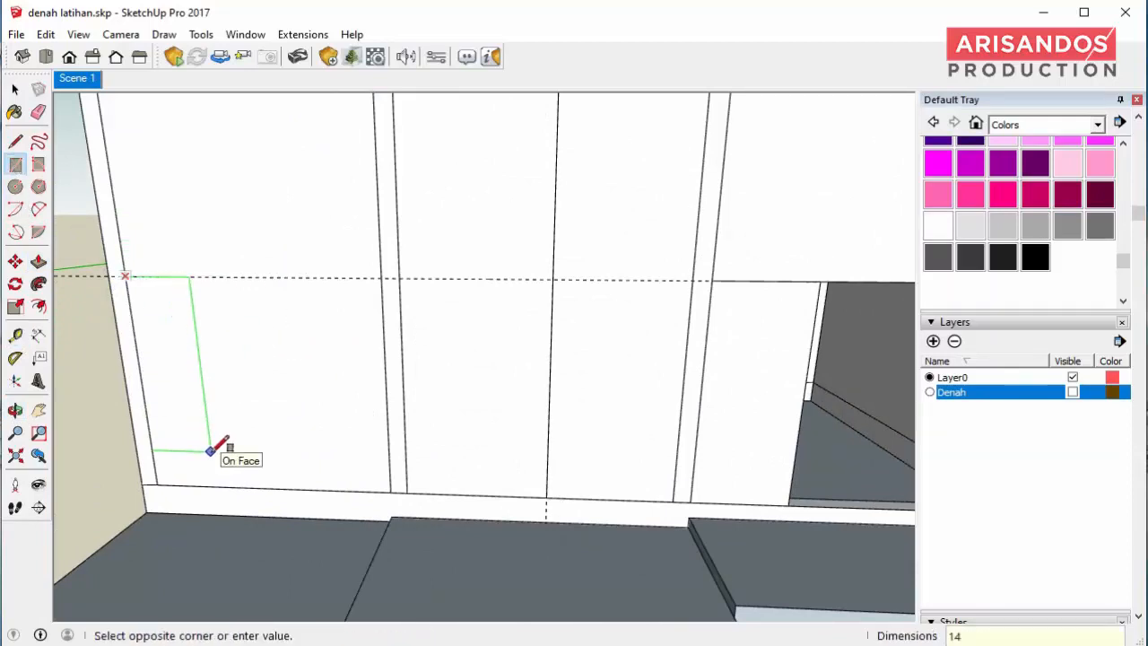
pyautogui.press('p')
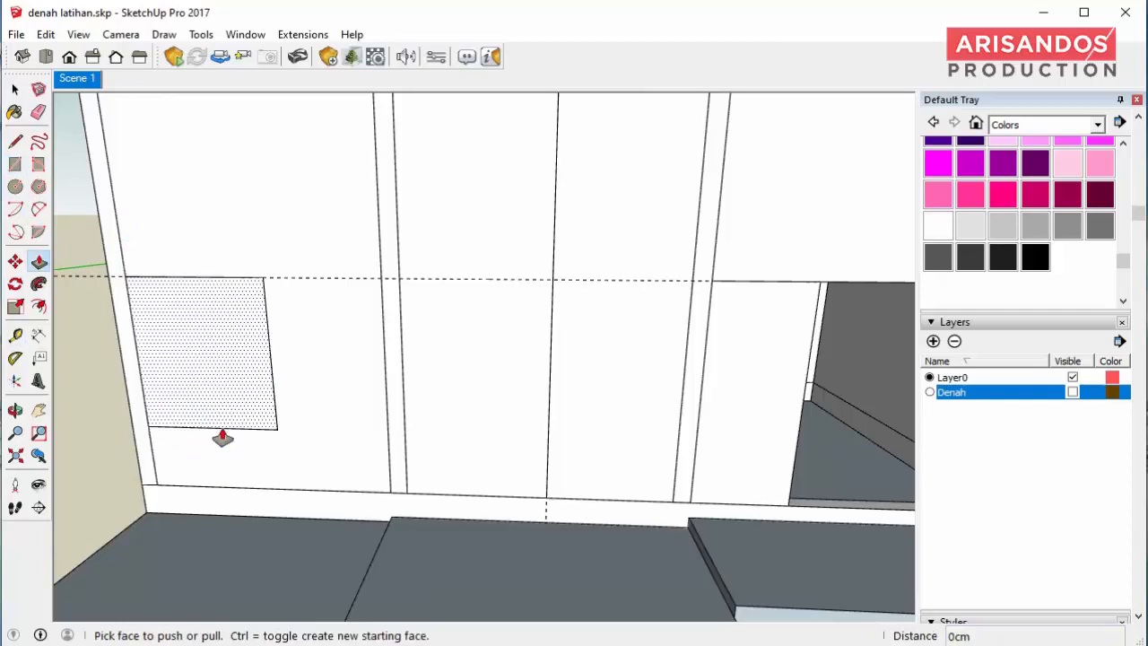
# - Copy the window rectangle 238 cm along the horizontal guide onto the front wall's middle section
pyautogui.press('space')
pyautogui.click(246, 405)
pyautogui.press('m')
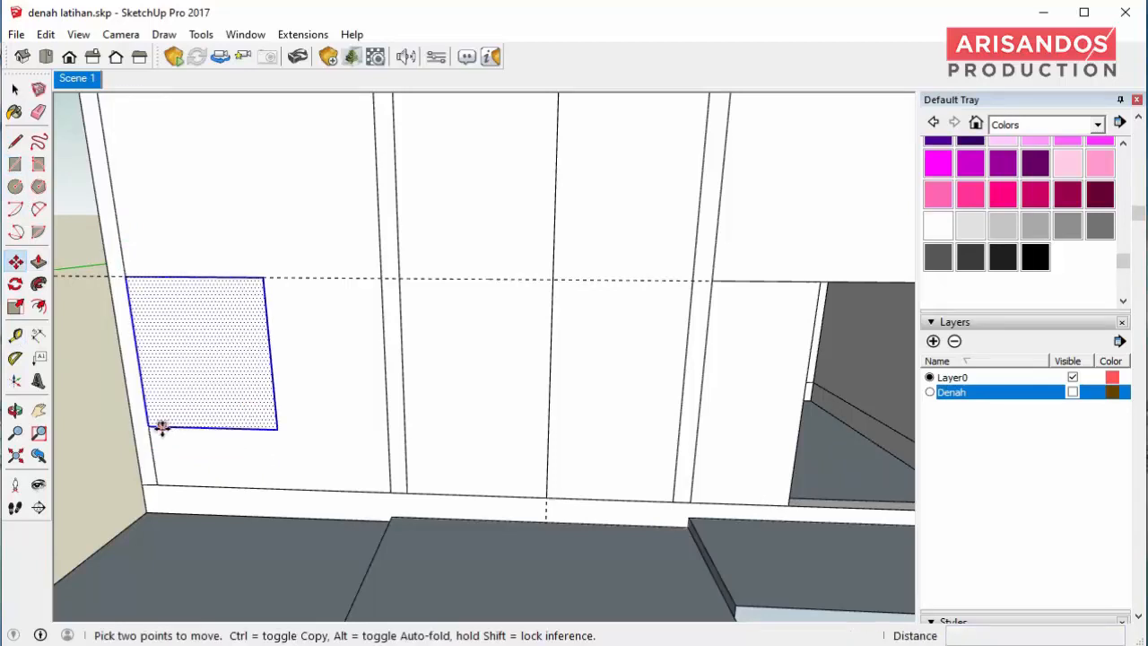
pyautogui.click(189, 278)
pyautogui.press('ctrl')
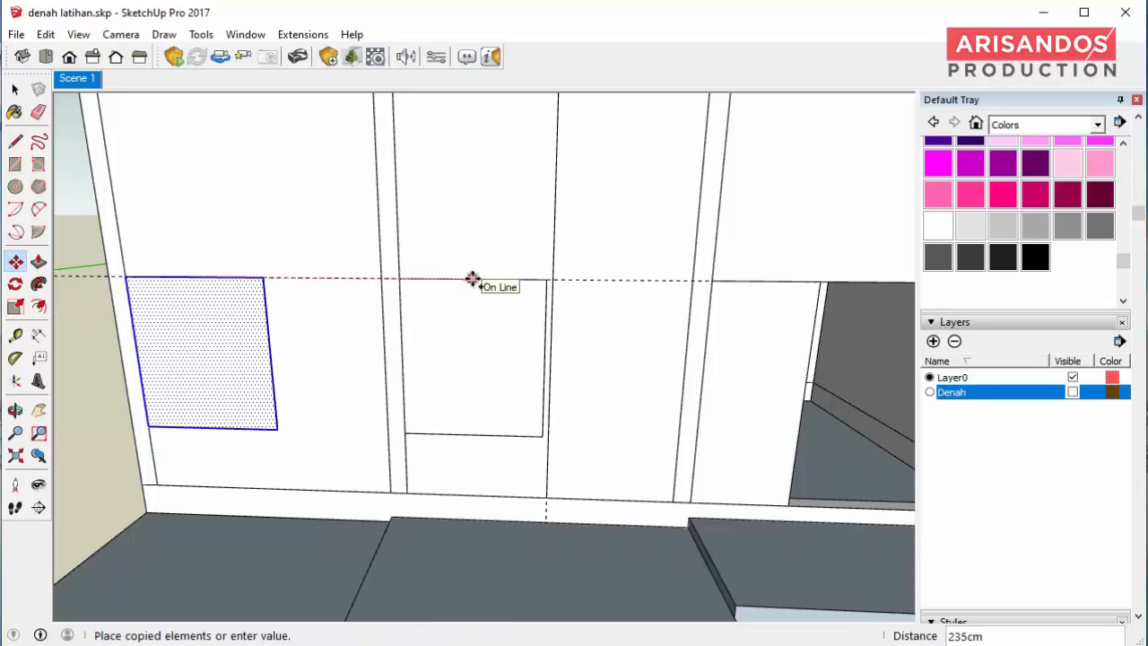
pyautogui.click(476, 279)
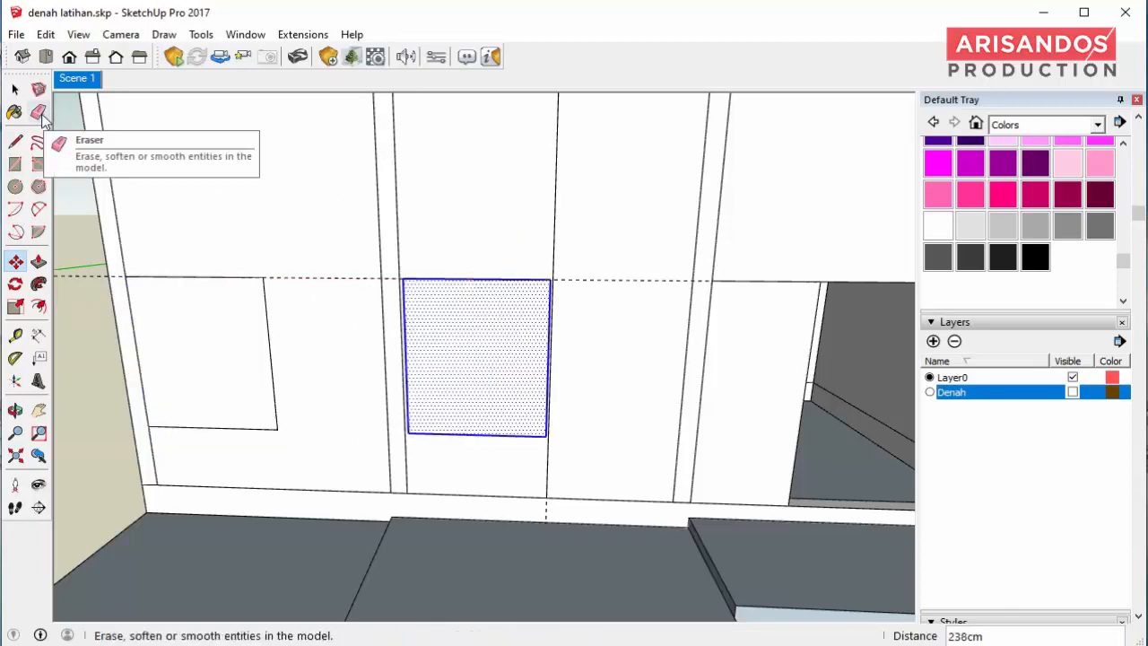
# - Erase the middle section's vertical line and guide, and create a new vertical guide offset from the line beside the large front room
pyautogui.click(39, 112)
pyautogui.click(15, 334)
pyautogui.scroll(3, 669, 310)
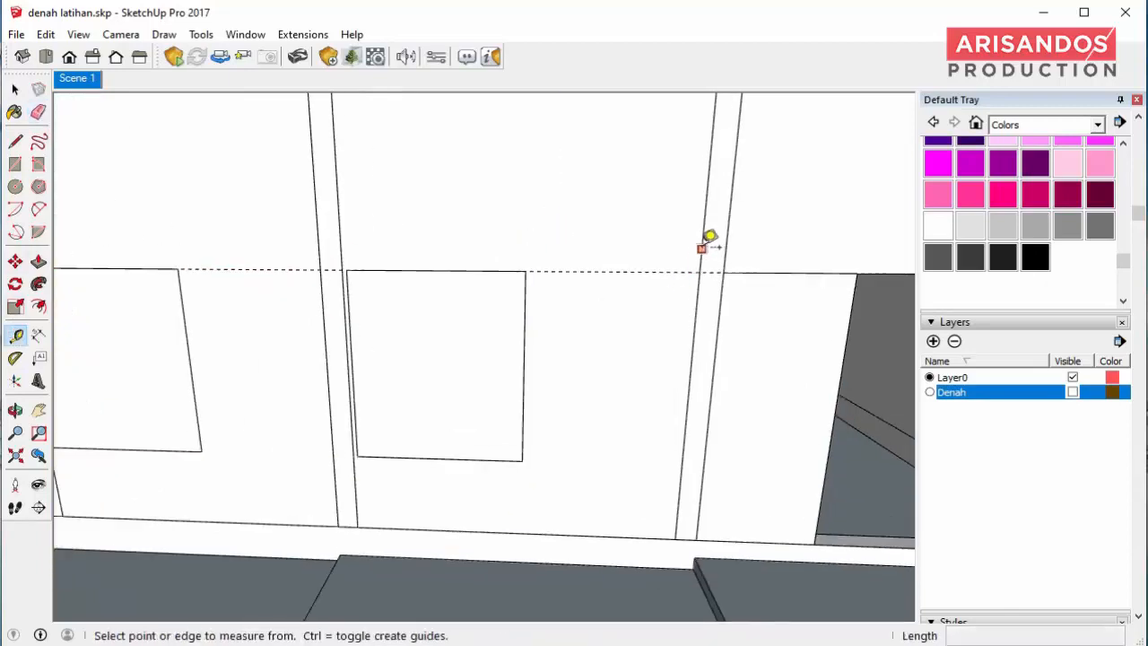
pyautogui.click(701, 249)
pyautogui.press('Return')
pyautogui.scroll(-2, 588, 362)
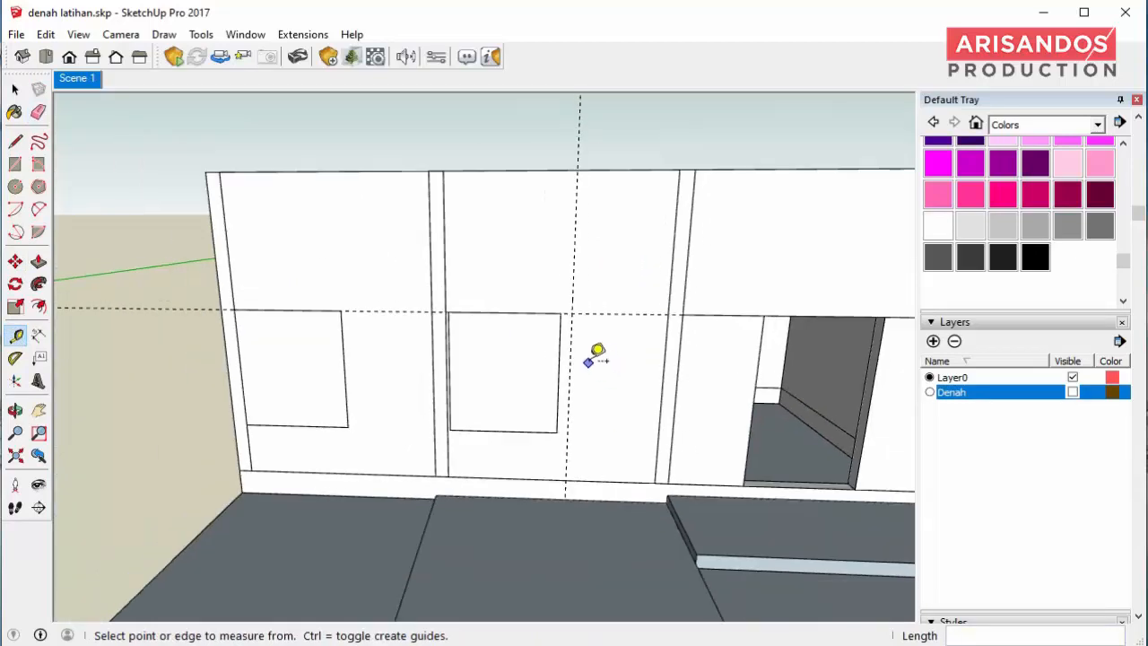
# - Draw a 350 cm vertical line down the new guide and a short midpoint mark on the top edge above the middle window
pyautogui.click(15, 143)
pyautogui.scroll(1, 578, 162)
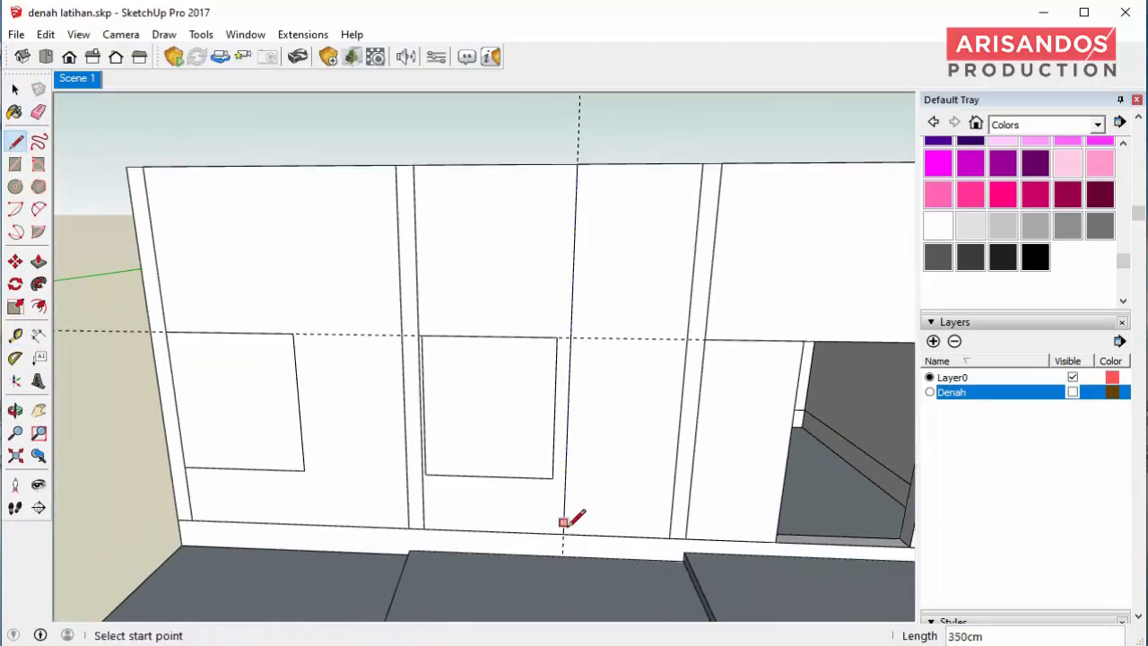
pyautogui.scroll(2, 512, 359)
pyautogui.scroll(-1, 499, 114)
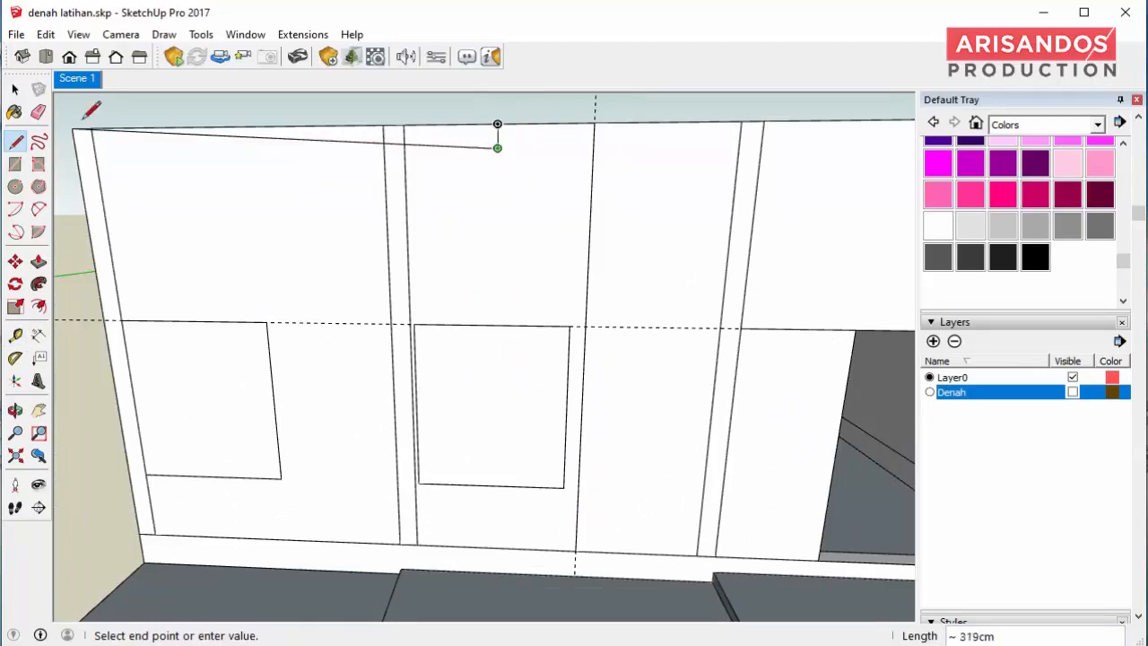
# - Centre the middle window rectangle below the short midpoint mark and erase the mark
pyautogui.press('space')
pyautogui.click(474, 371)
pyautogui.press('m')
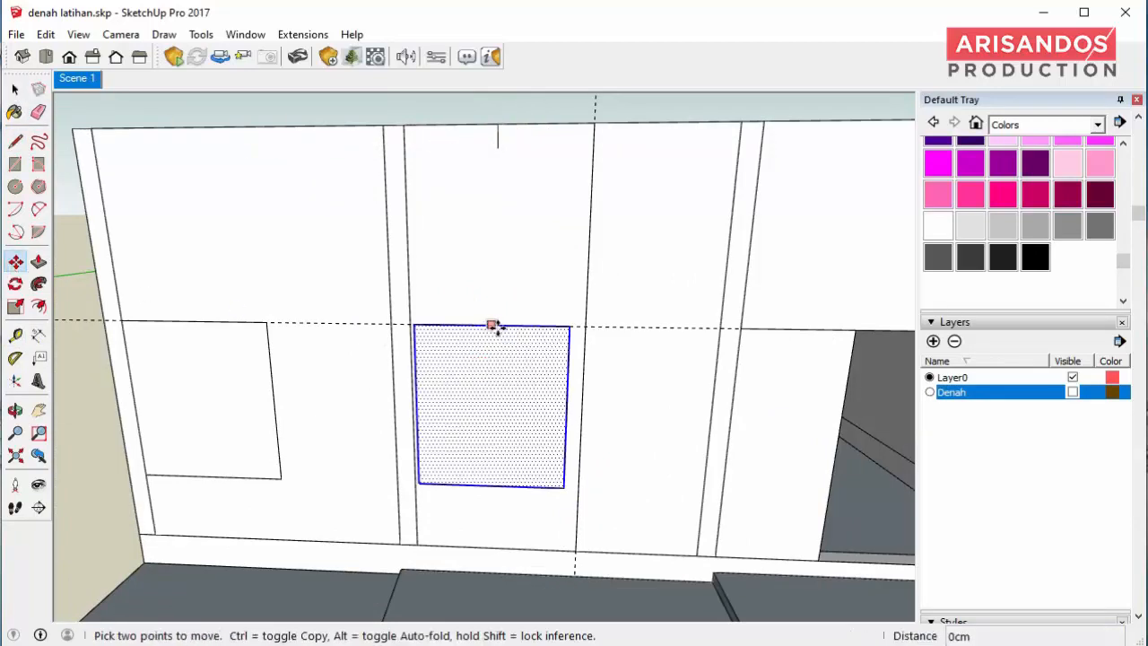
pyautogui.moveTo(492, 324); pyautogui.dragTo(506, 327)
pyautogui.click(498, 151)
pyautogui.scroll(-3, 500, 198)
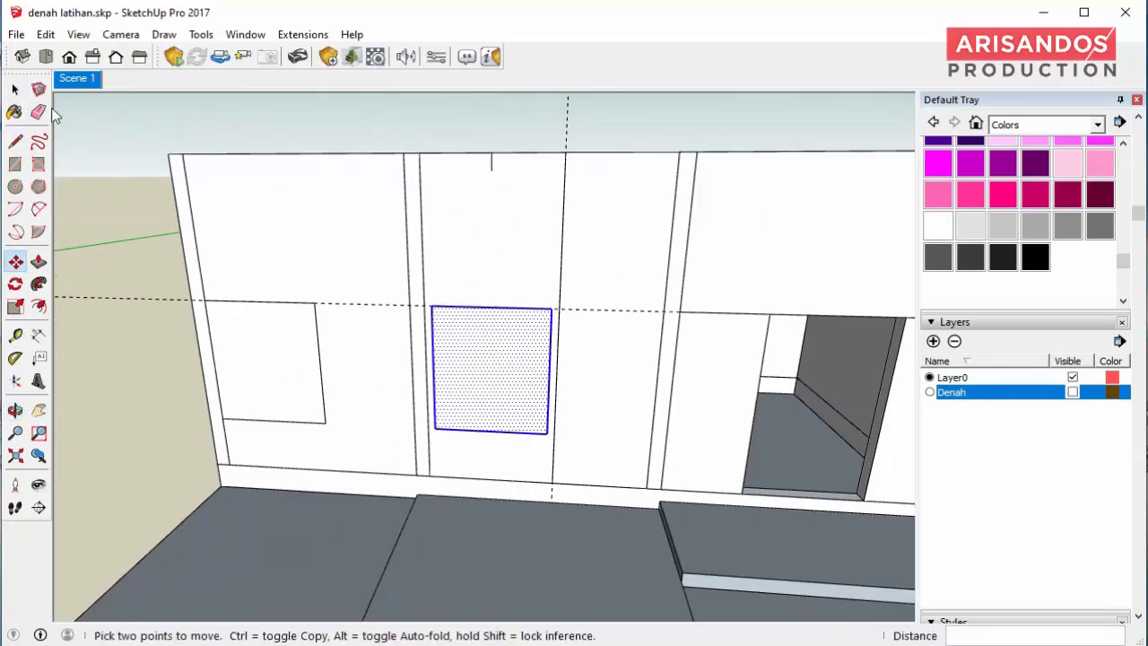
pyautogui.click(38, 112)
pyautogui.moveTo(475, 167); pyautogui.dragTo(498, 171)
# - Push both window rectangles 15 cm through the front wall to open them
pyautogui.scroll(-2, 498, 260)
pyautogui.scroll(2, 478, 350)
pyautogui.press('p')
pyautogui.moveTo(476, 362); pyautogui.dragTo(474, 363)
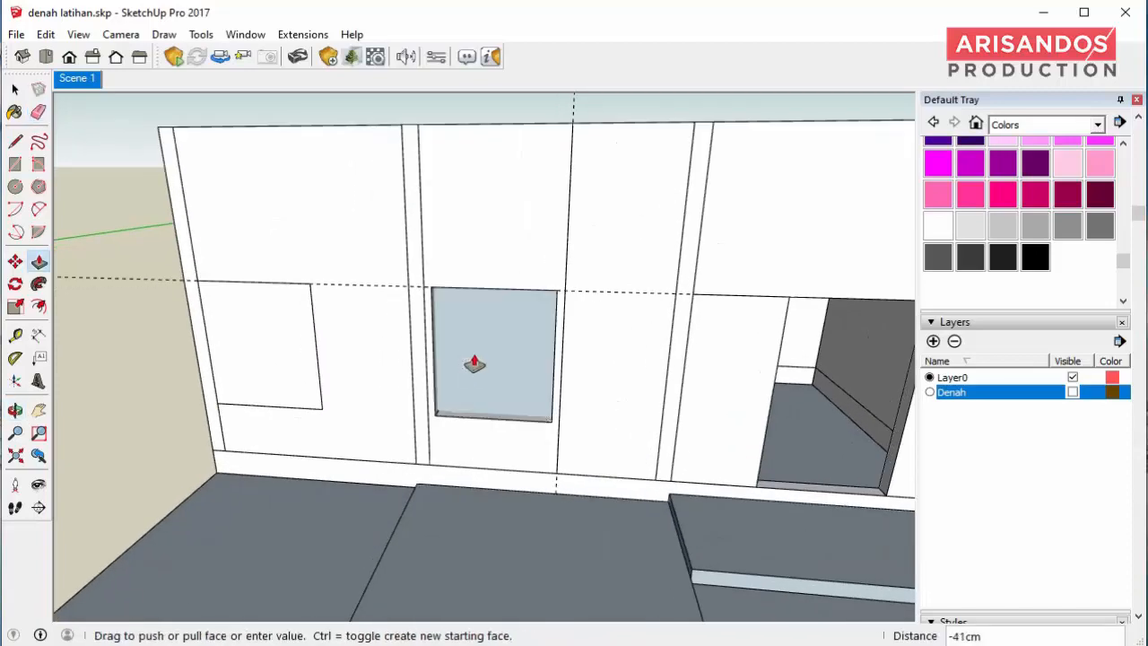
pyautogui.press('Return')
pyautogui.moveTo(269, 366); pyautogui.dragTo(461, 423, button='middle')
pyautogui.click(291, 314)
pyautogui.write('15')
pyautogui.press('Return')
# - Pull the full-height strip between the middle window and the large front room outward from the front wall
pyautogui.scroll(2, 467, 352)
pyautogui.click(509, 376)
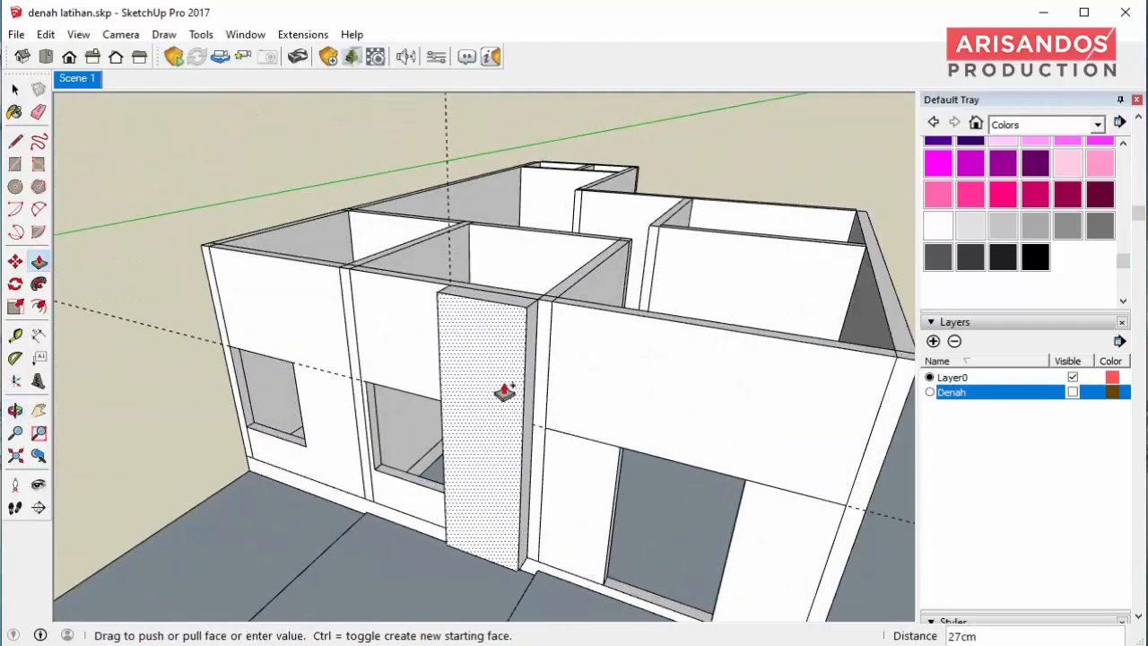
pyautogui.press('Return')
# - Draw a 200 cm high door rectangle in the corner of the recessed wall above the rear step and push it 15 cm through
pyautogui.moveTo(505, 392)
pyautogui.mouseDown(button='middle')
pyautogui.moveTo(494, 410)
pyautogui.moveTo(409, 308)
pyautogui.moveTo(589, 366)
pyautogui.moveTo(653, 265)
pyautogui.moveTo(633, 466)
pyautogui.moveTo(730, 295)
pyautogui.moveTo(428, 409)
pyautogui.moveTo(725, 336)
pyautogui.moveTo(359, 438)
pyautogui.moveTo(421, 412)
pyautogui.mouseUp(button='middle')
pyautogui.scroll(5, 628, 446)
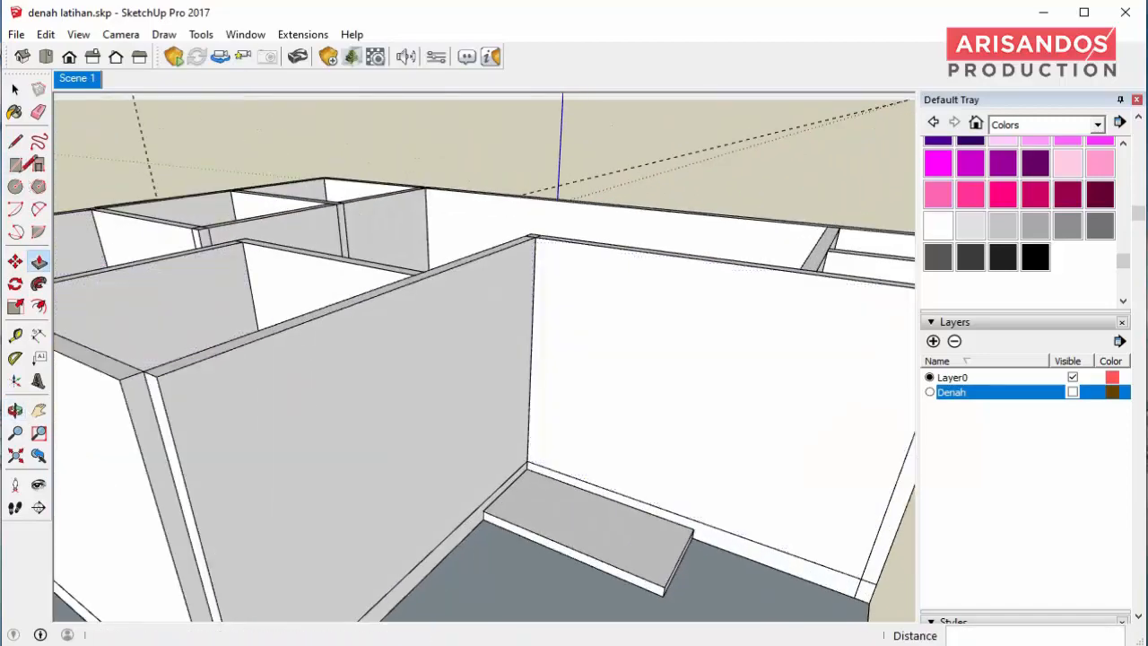
pyautogui.click(15, 164)
pyautogui.click(528, 460)
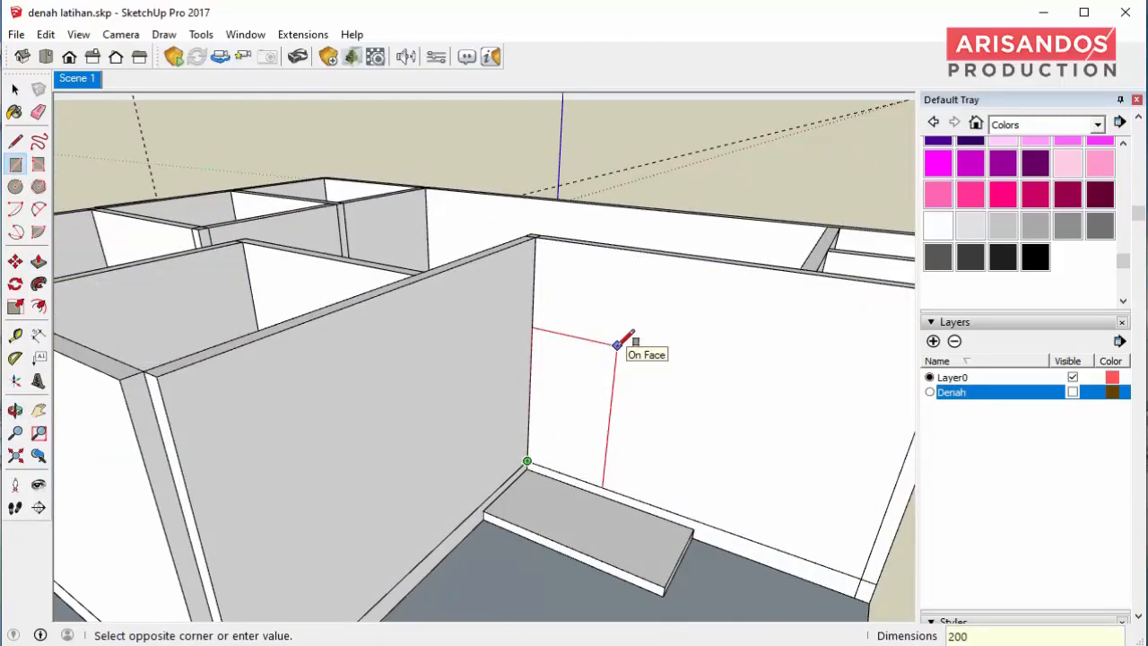
pyautogui.press('p')
pyautogui.click(554, 397)
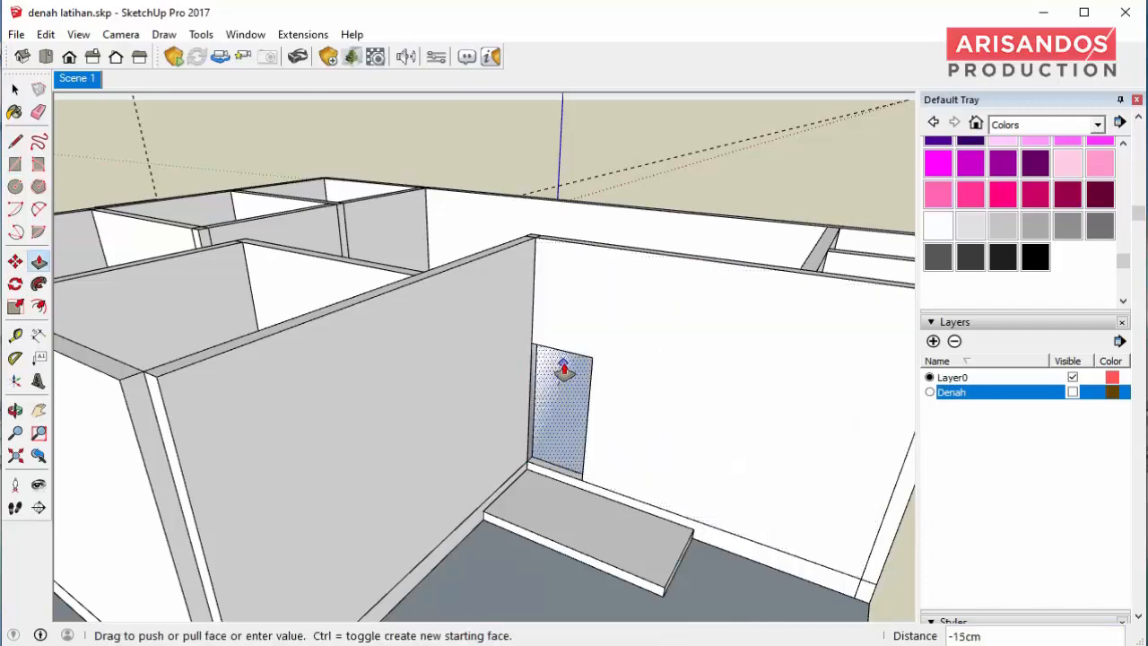
pyautogui.click(565, 373)
# - Draw a full-height vertical line on the recessed wall at the rear step's end and extend the door's top edge to it
pyautogui.scroll(-3, 588, 372)
pyautogui.moveTo(596, 375); pyautogui.dragTo(705, 392, button='middle')
pyautogui.scroll(2, 698, 392)
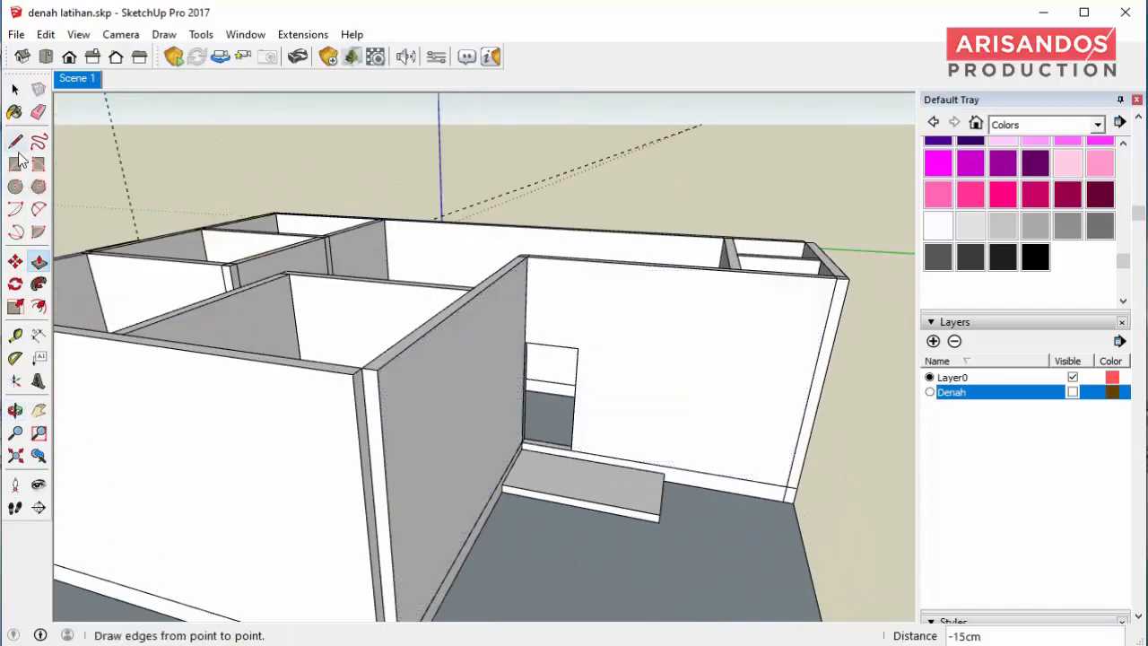
pyautogui.scroll(3, 673, 466)
pyautogui.click(663, 465)
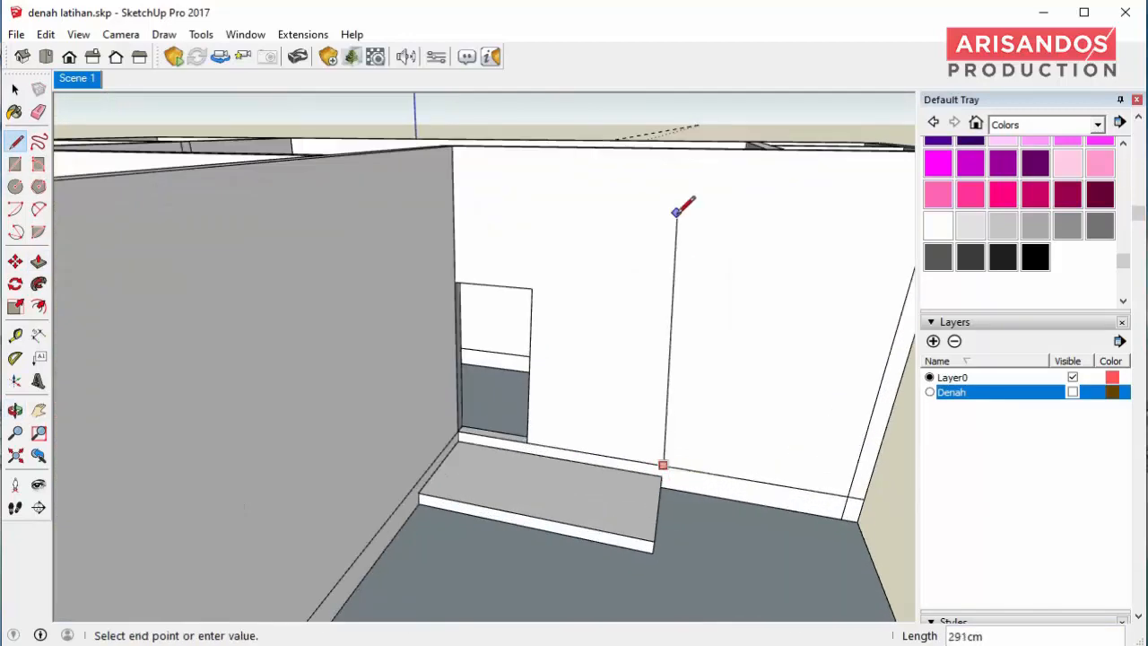
pyautogui.click(758, 147)
pyautogui.scroll(1, 531, 287)
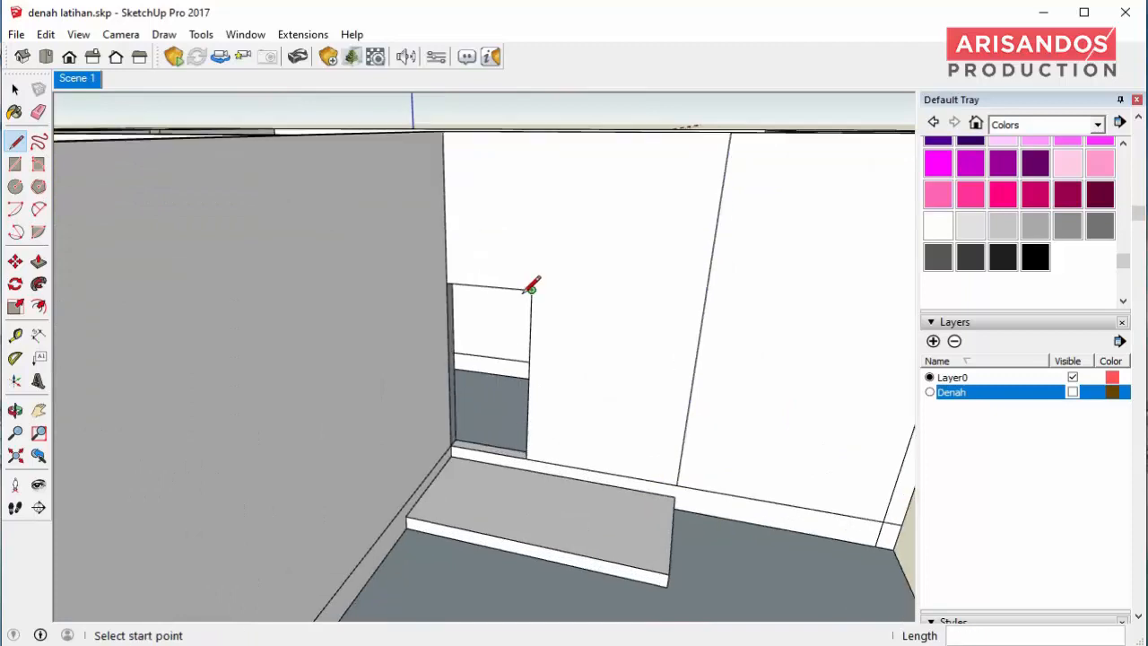
# - Draw a 140 cm high window rectangle in the corner of the two new lines and push it 15 cm through the wall
pyautogui.press('r')
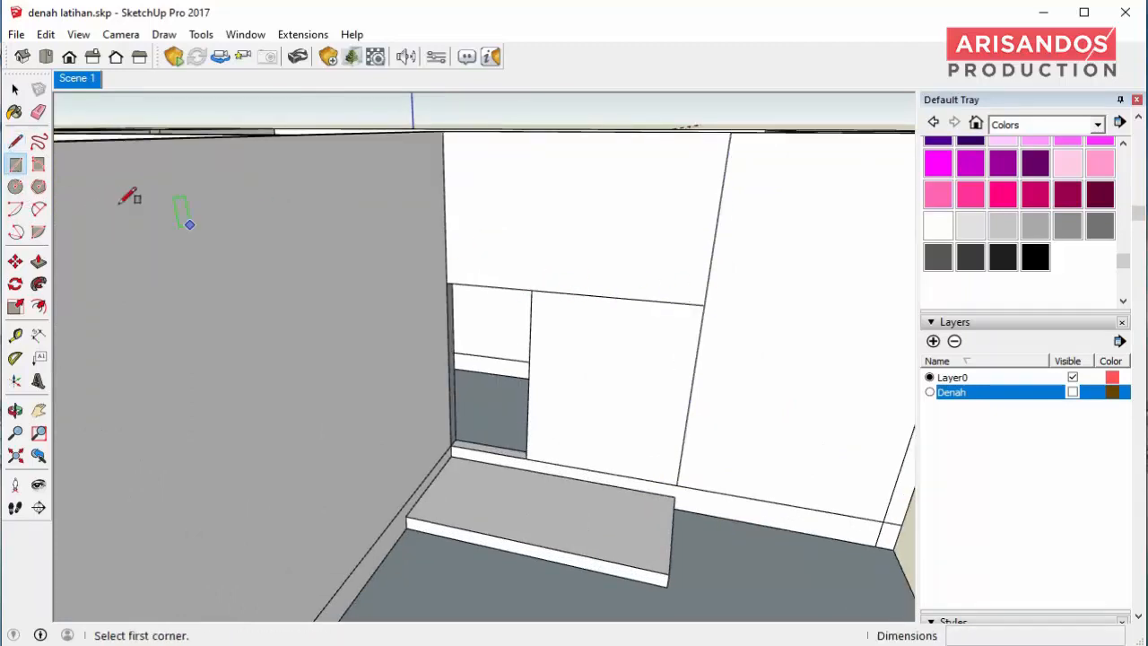
pyautogui.click(692, 279)
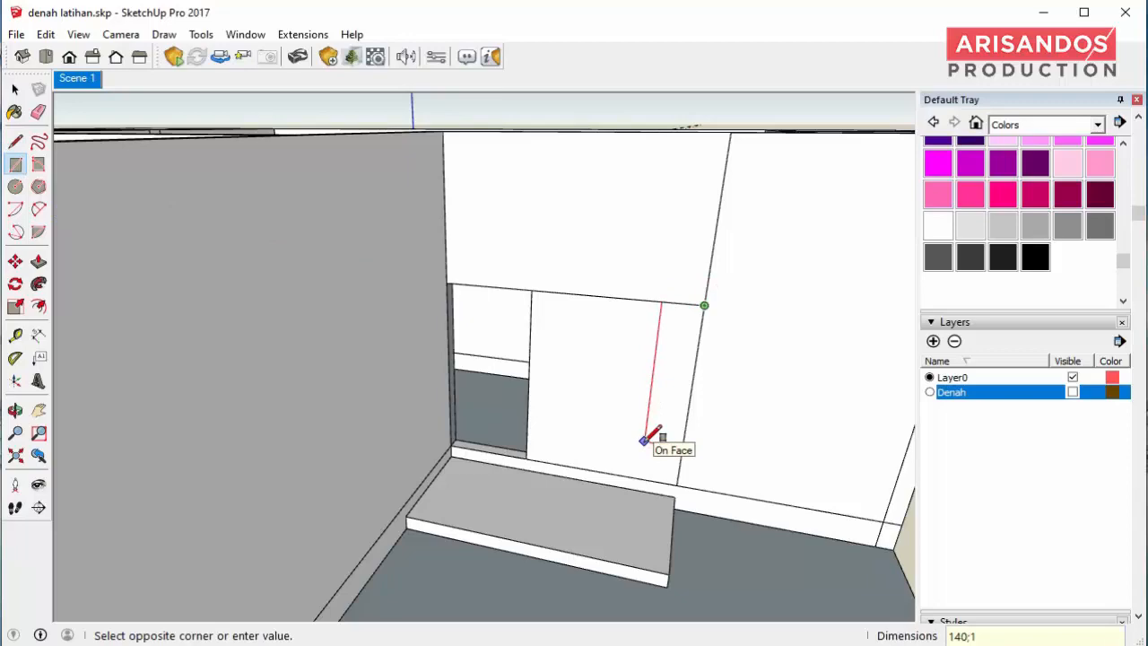
pyautogui.press('p')
pyautogui.click(617, 410)
pyautogui.click(638, 387)
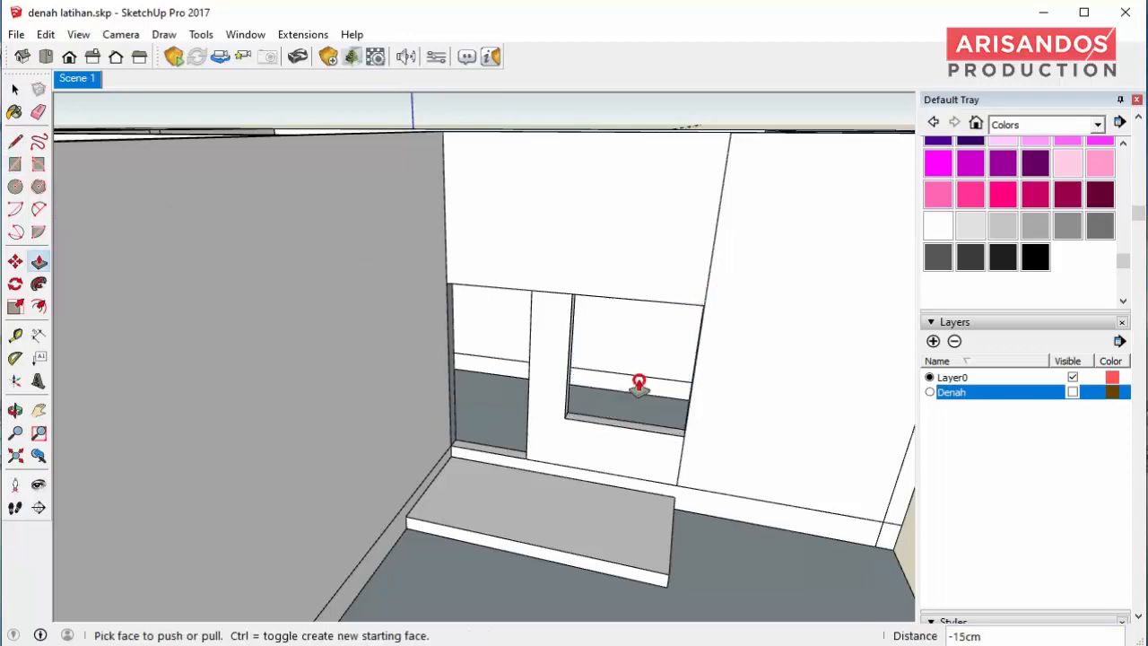
# - Erase the leftover vertical line above and below the window on the recessed wall
pyautogui.scroll(-6, 628, 385)
pyautogui.moveTo(448, 369); pyautogui.dragTo(511, 270, button='middle')
pyautogui.scroll(2, 511, 271)
pyautogui.press('e')
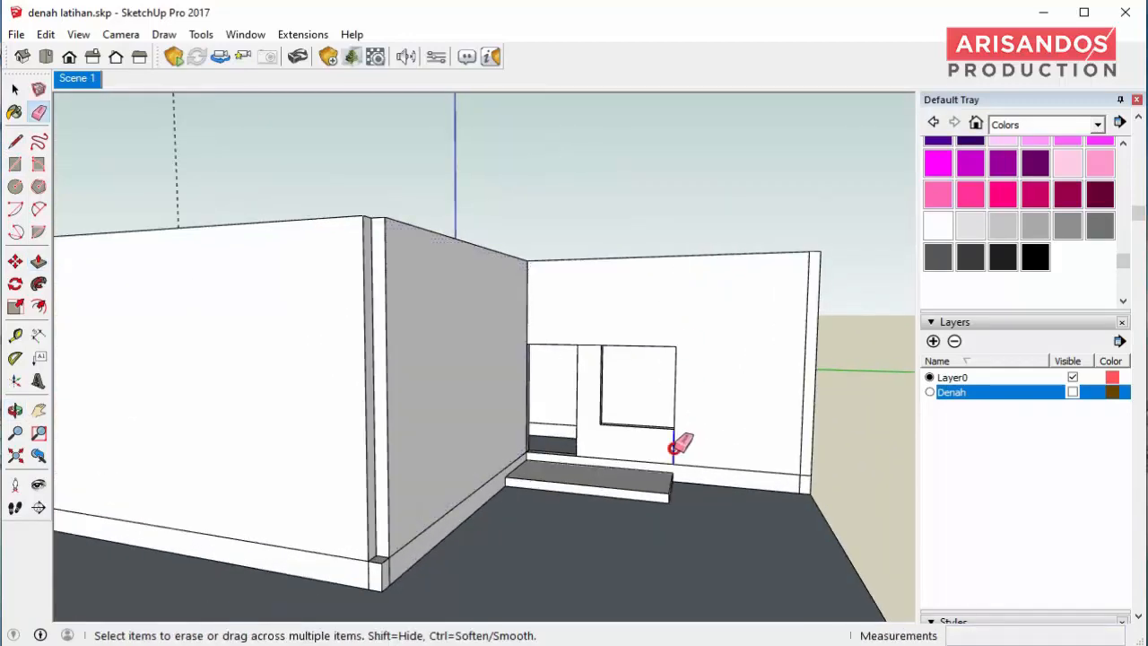
pyautogui.click(673, 448)
# - Draw a full-height vertical line on the adjoining outer wall, starting from the interior partition's edge and ending at the base
pyautogui.moveTo(668, 378); pyautogui.dragTo(789, 410, button='middle')
pyautogui.scroll(-5, 789, 410)
pyautogui.moveTo(515, 356); pyautogui.dragTo(659, 334, button='middle')
pyautogui.moveTo(592, 323)
pyautogui.mouseDown(button='middle')
pyautogui.moveTo(676, 313)
pyautogui.moveTo(299, 403)
pyautogui.mouseUp(button='middle')
pyautogui.scroll(4, 423, 331)
pyautogui.click(18, 144)
pyautogui.scroll(3, 421, 350)
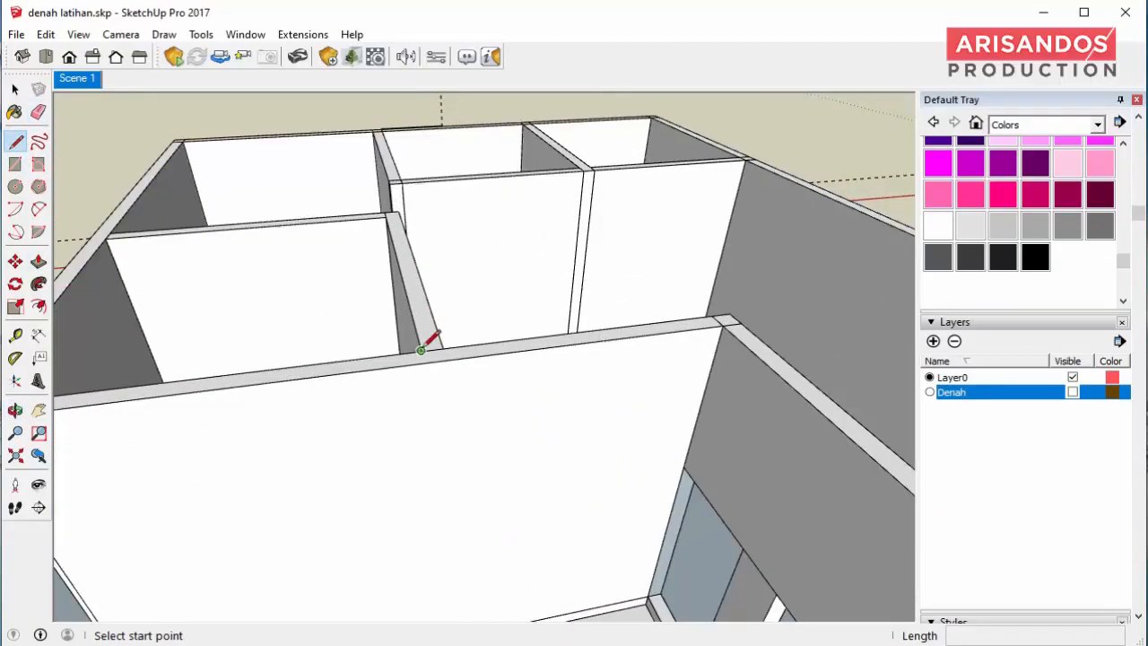
pyautogui.scroll(-2, 424, 355)
pyautogui.click(444, 559)
pyautogui.moveTo(444, 558); pyautogui.dragTo(368, 422, button='middle')
# - Using a horizontal guide above the wall base, draw a window rectangle beside the vertical line and push it through the wall
pyautogui.click(16, 333)
pyautogui.click(376, 508)
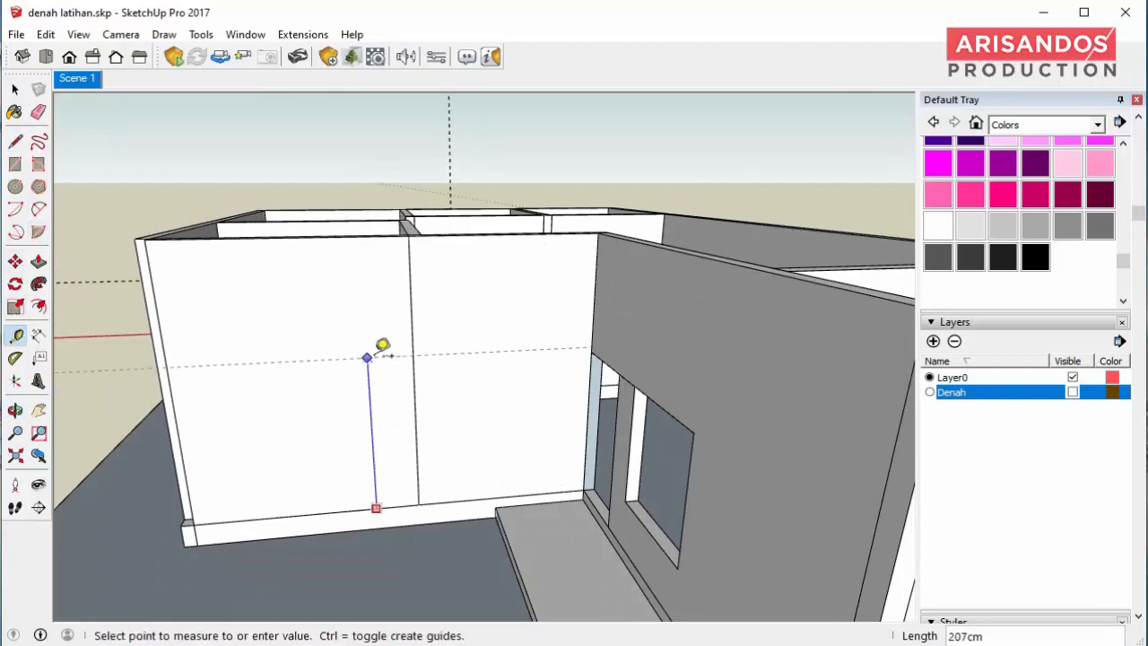
pyautogui.click(15, 164)
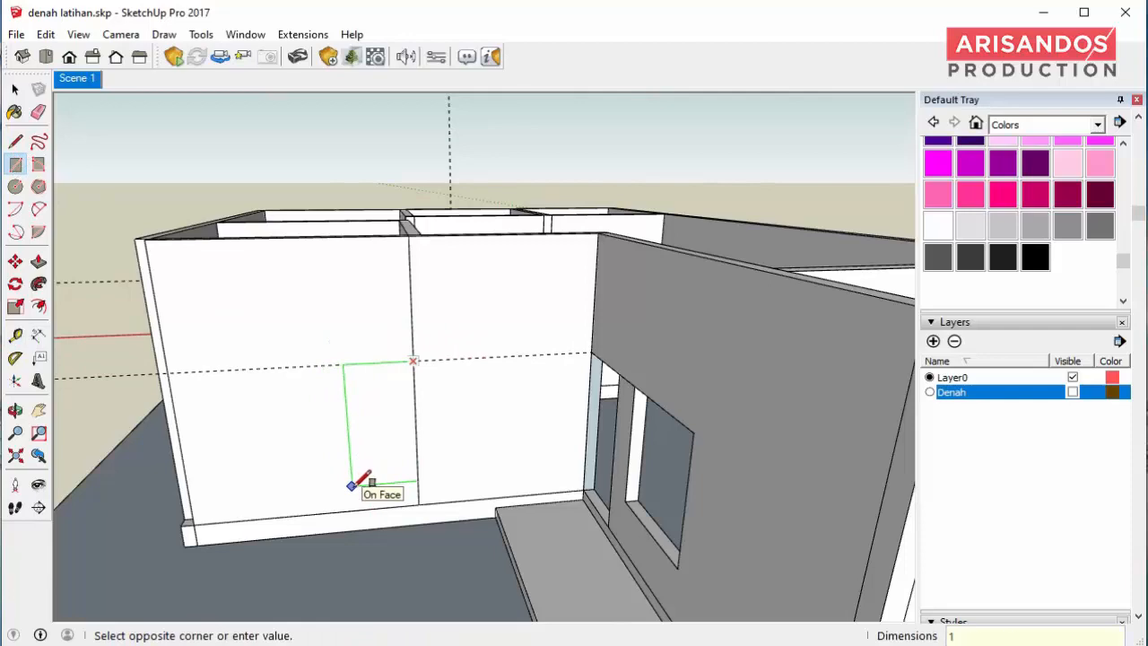
pyautogui.press('Return')
pyautogui.press('p')
pyautogui.doubleClick(371, 425)
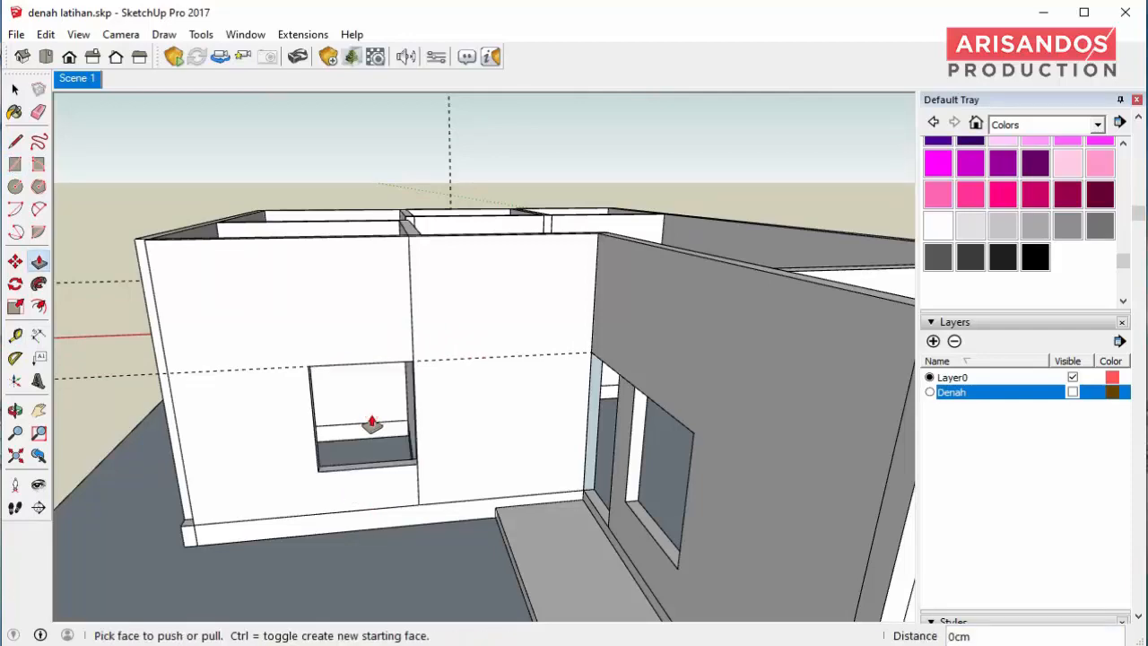
# - Delete all construction guides from the model
pyautogui.scroll(-5, 372, 425)
pyautogui.moveTo(371, 426); pyautogui.dragTo(473, 288, button='middle')
pyautogui.click(45, 35)
pyautogui.click(147, 192)
# - Raise the floor of the large connected interior area by 30 cm
pyautogui.moveTo(146, 192); pyautogui.dragTo(800, 422, button='middle')
pyautogui.scroll(3, 487, 336)
pyautogui.scroll(2, 461, 292)
pyautogui.moveTo(486, 336); pyautogui.dragTo(543, 223, button='middle')
pyautogui.scroll(-3, 502, 354)
pyautogui.moveTo(502, 354); pyautogui.dragTo(403, 511, button='middle')
pyautogui.scroll(5, 507, 331)
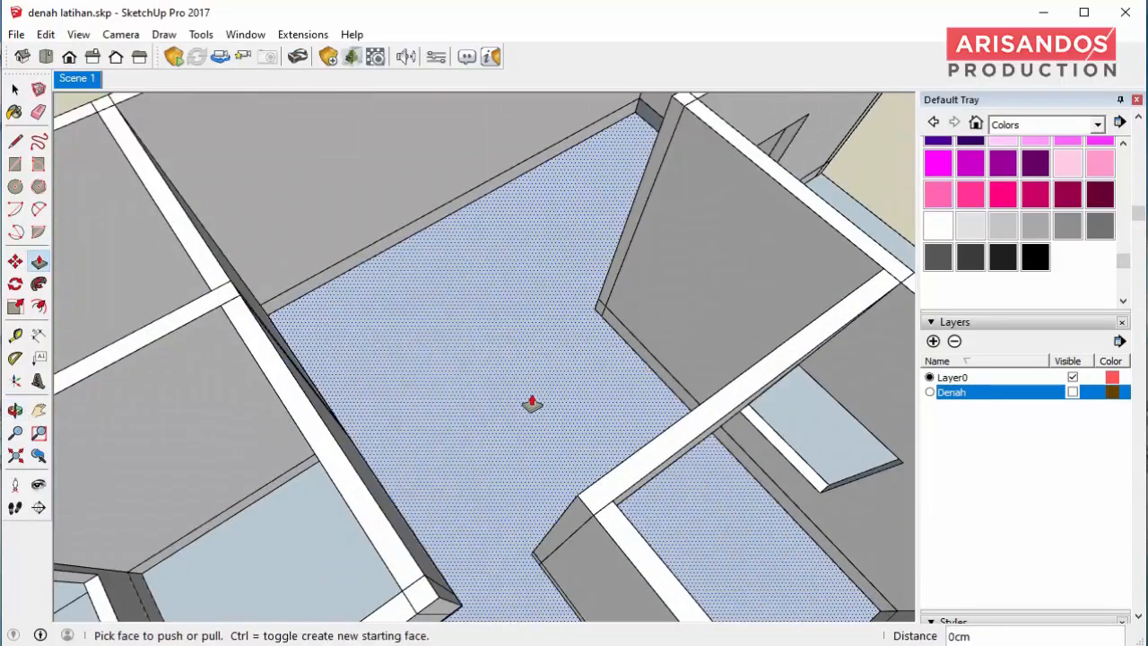
pyautogui.scroll(-3, 529, 404)
pyautogui.click(514, 417)
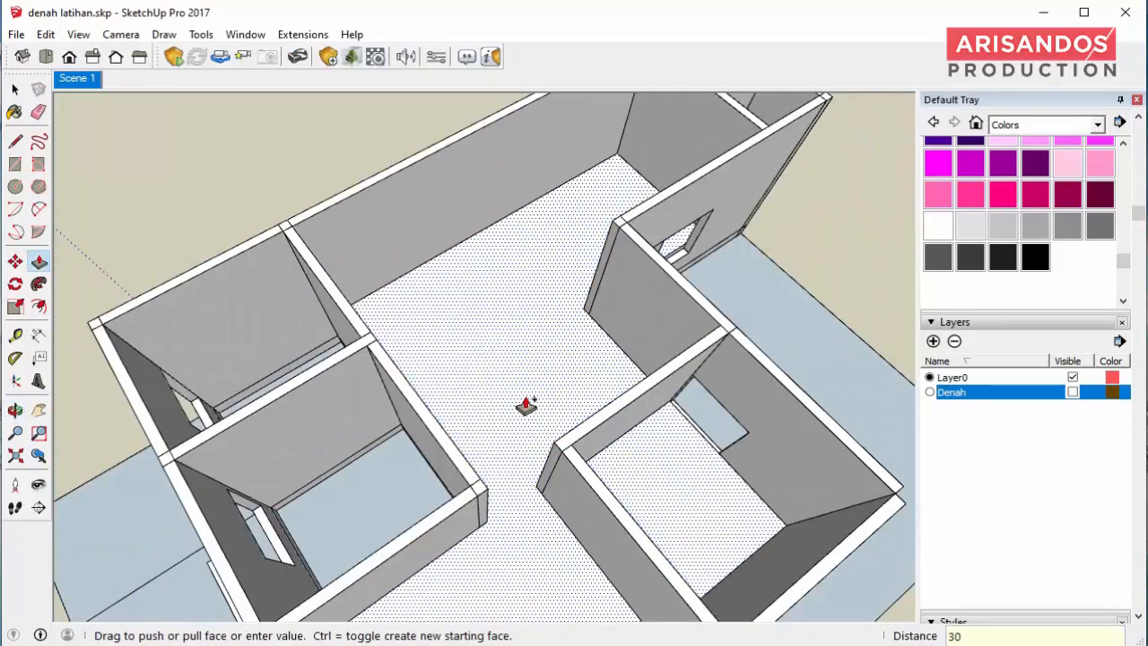
pyautogui.press('Return')
# - Raise the floor of the front corner bedroom by 30 cm
pyautogui.scroll(-3, 527, 407)
pyautogui.scroll(3, 448, 462)
pyautogui.click(445, 460)
pyautogui.scroll(-3, 434, 444)
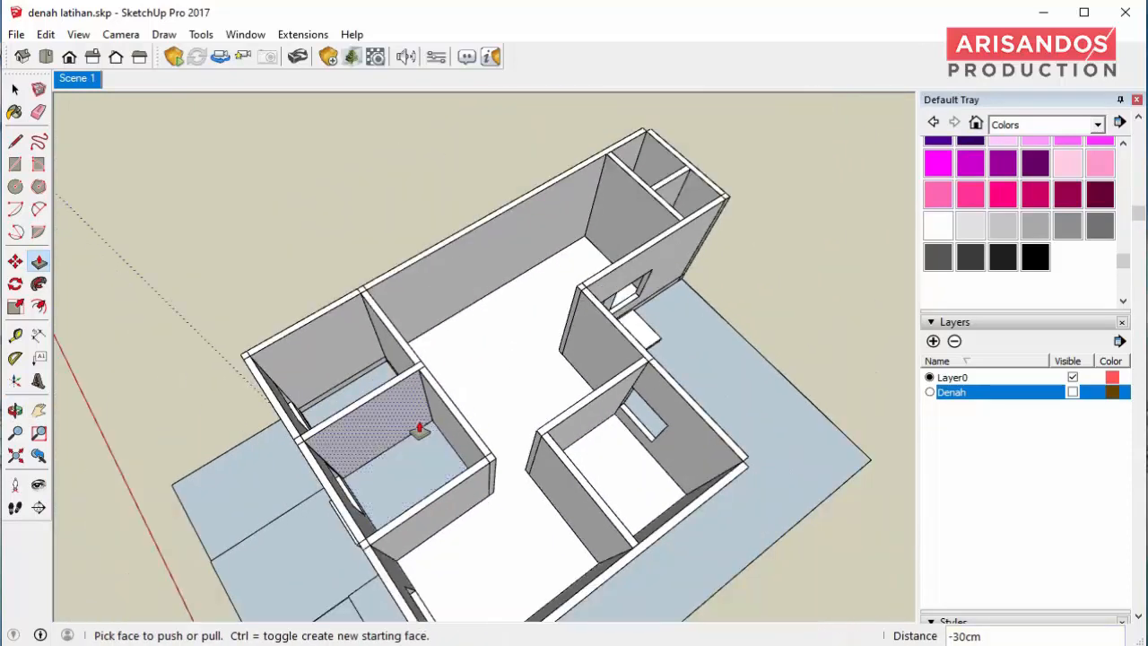
pyautogui.scroll(6, 385, 384)
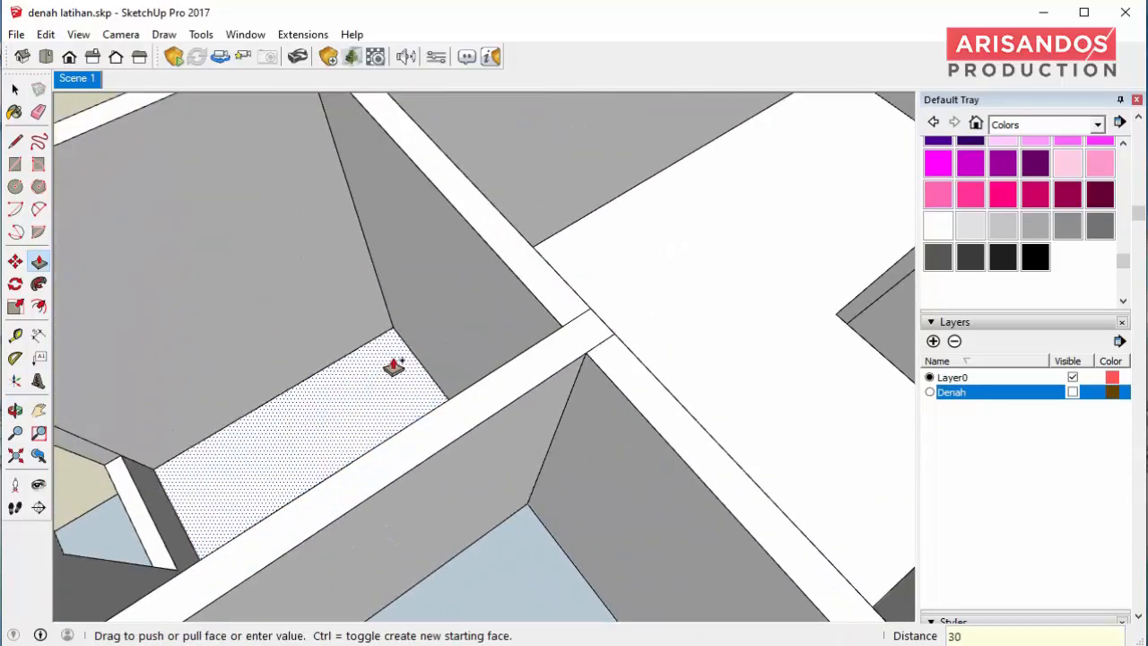
pyautogui.scroll(-6, 448, 386)
pyautogui.press('space')
pyautogui.scroll(-2, 581, 415)
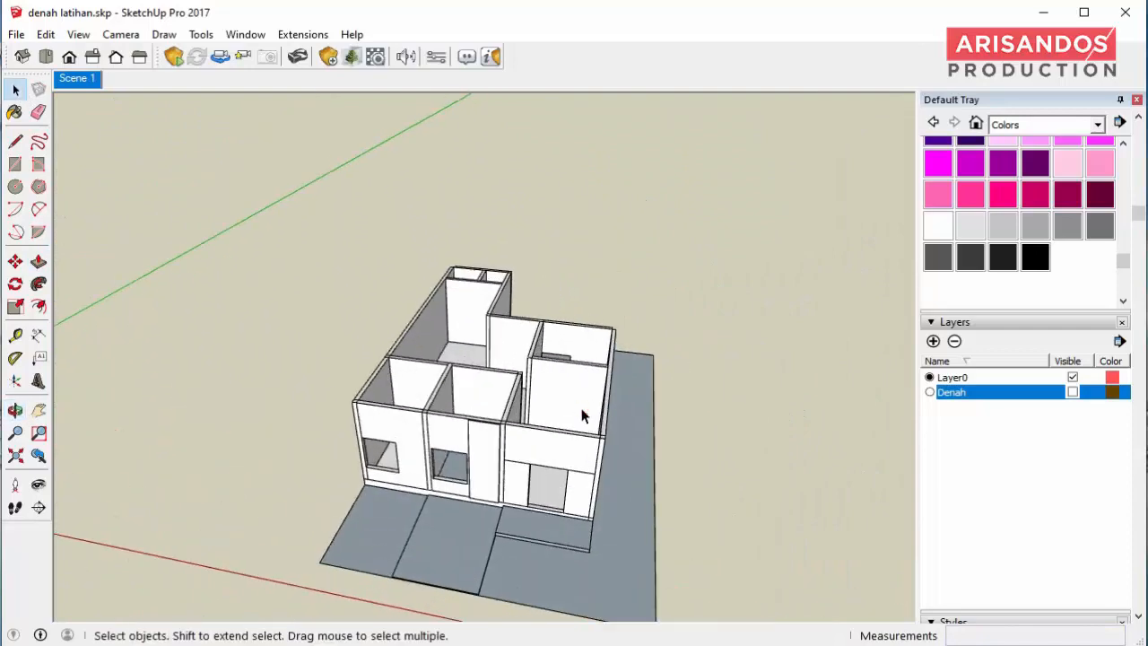
# - Erase the leftover vertical line between the two windows on the front wall
pyautogui.scroll(-3, 659, 412)
pyautogui.moveTo(696, 453); pyautogui.dragTo(481, 409, button='middle')
pyautogui.scroll(5, 551, 400)
pyautogui.scroll(3, 482, 409)
pyautogui.moveTo(512, 401); pyautogui.dragTo(484, 406)
pyautogui.scroll(-2, 491, 414)
pyautogui.moveTo(502, 423); pyautogui.dragTo(692, 400, button='middle')
pyautogui.scroll(4, 698, 392)
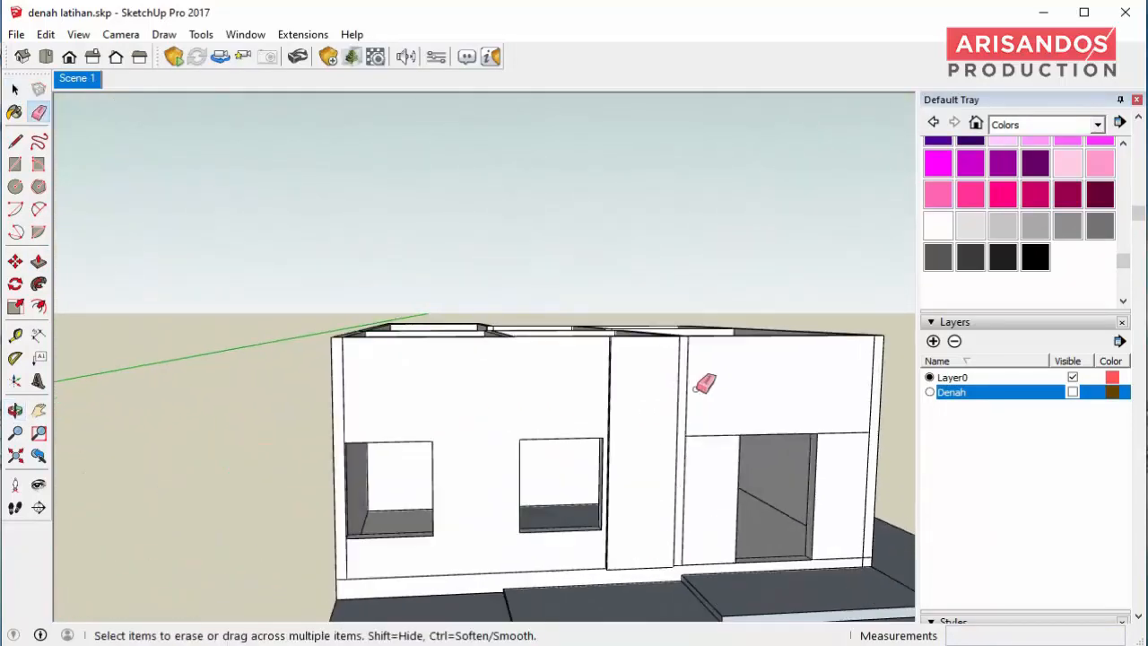
# - Erase the leftover vertical and horizontal lines on the front wall beside the projecting strip and around the front opening
pyautogui.moveTo(693, 387); pyautogui.dragTo(659, 377)
pyautogui.scroll(-3, 664, 446)
pyautogui.moveTo(678, 443); pyautogui.dragTo(600, 418, button='middle')
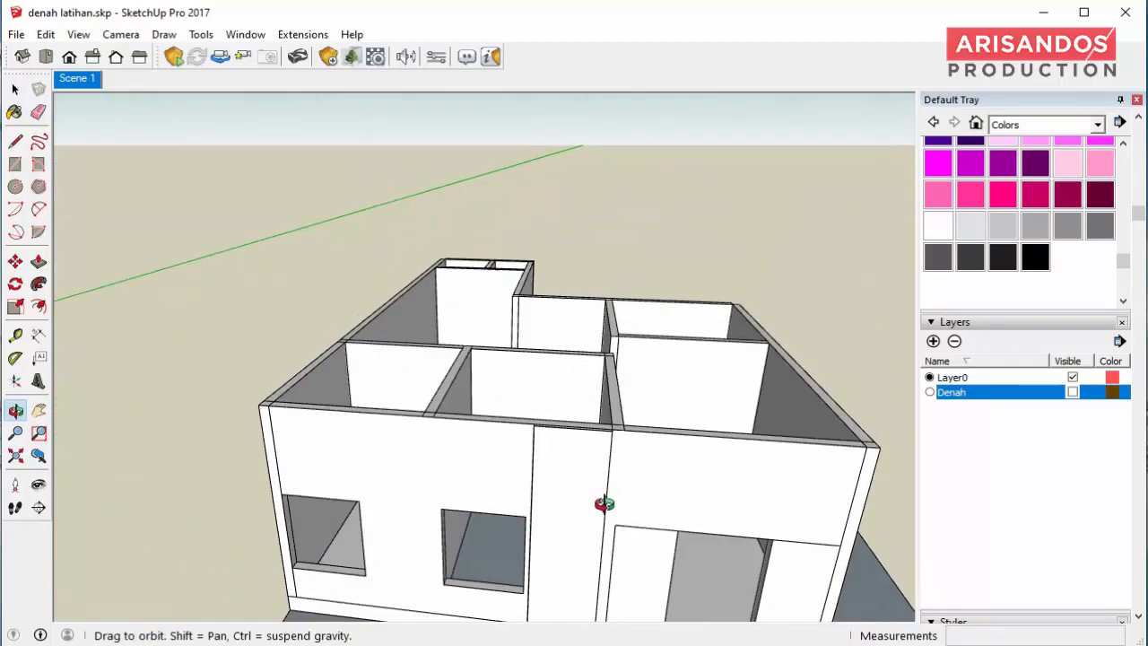
pyautogui.moveTo(598, 474); pyautogui.dragTo(619, 479, button='middle')
pyautogui.scroll(5, 551, 474)
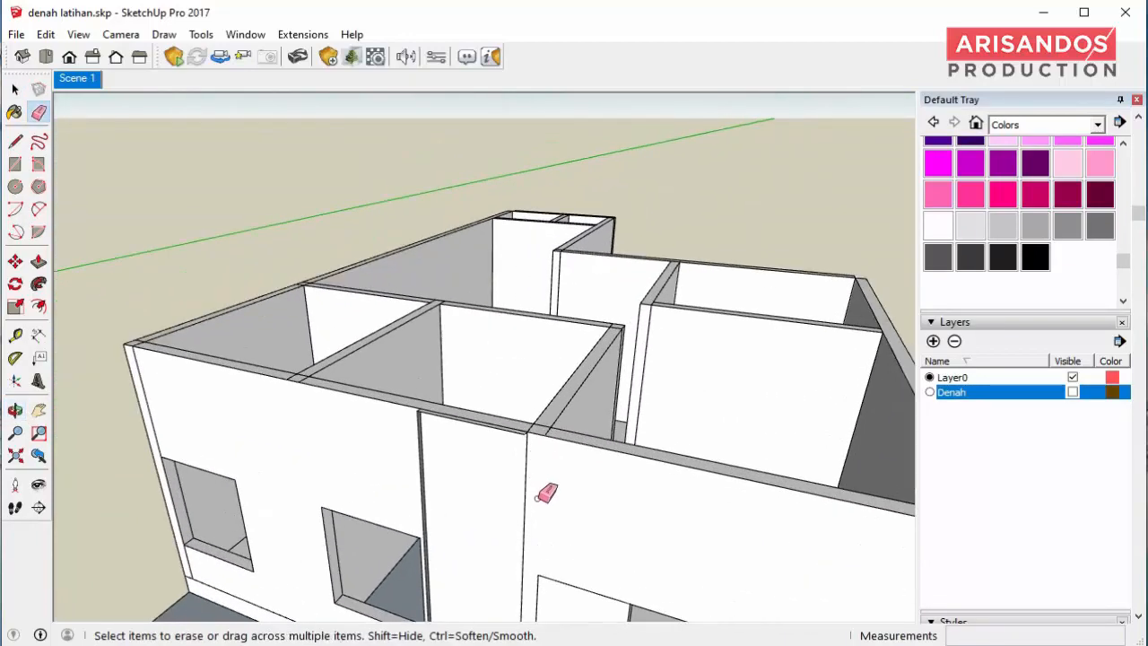
pyautogui.scroll(-4, 475, 503)
pyautogui.scroll(3, 477, 513)
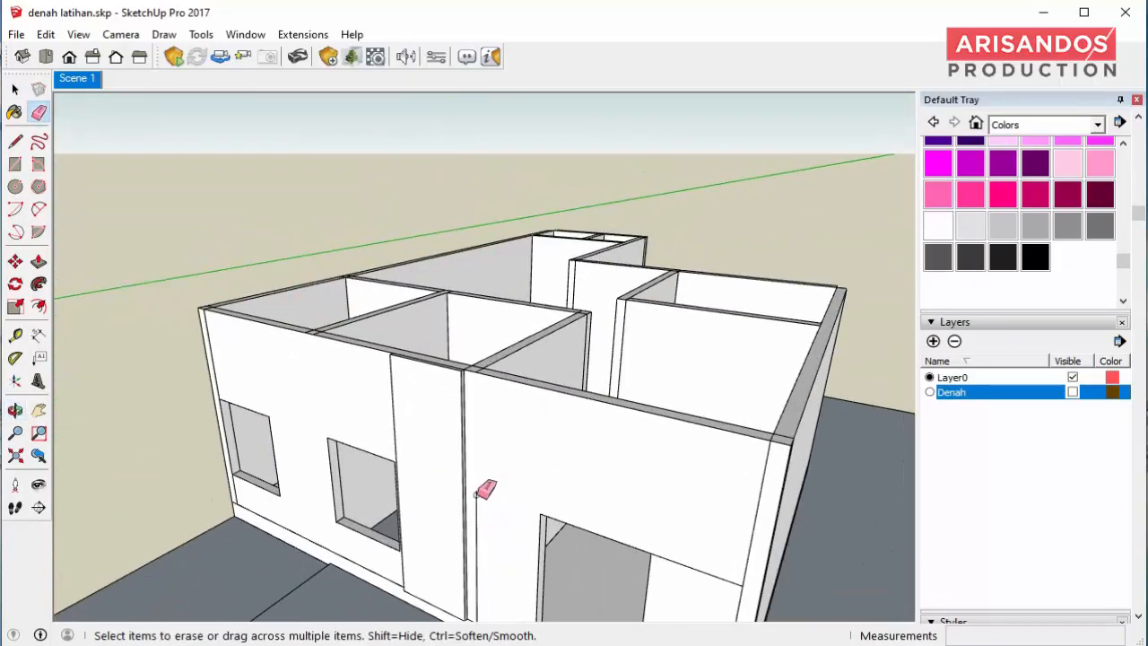
pyautogui.scroll(-3, 484, 546)
pyautogui.moveTo(487, 548); pyautogui.dragTo(547, 507, button='middle')
# - Pull the small notch face at the side wall's rear corner up 350 cm to fill the gap
pyautogui.moveTo(670, 433)
pyautogui.mouseDown(button='middle')
pyautogui.moveTo(607, 392)
pyautogui.moveTo(697, 438)
pyautogui.moveTo(723, 522)
pyautogui.moveTo(708, 523)
pyautogui.mouseUp(button='middle')
pyautogui.scroll(1, 529, 491)
pyautogui.moveTo(592, 477); pyautogui.dragTo(242, 461, button='middle')
pyautogui.scroll(3, 536, 387)
pyautogui.scroll(4, 497, 568)
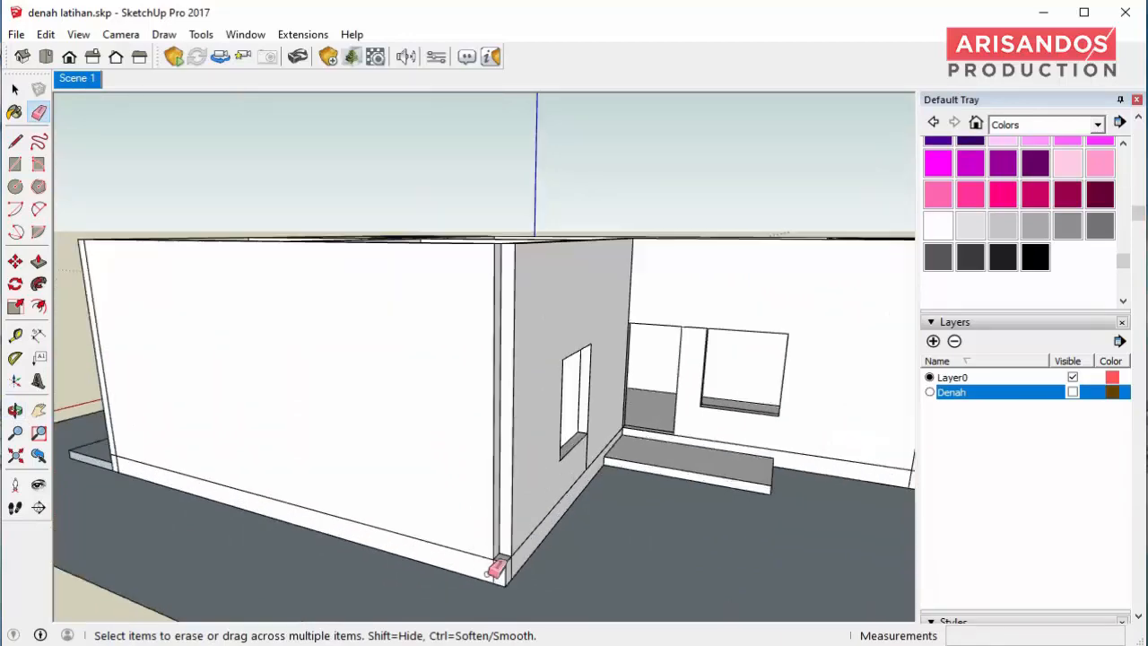
pyautogui.press('p')
pyautogui.click(436, 213)
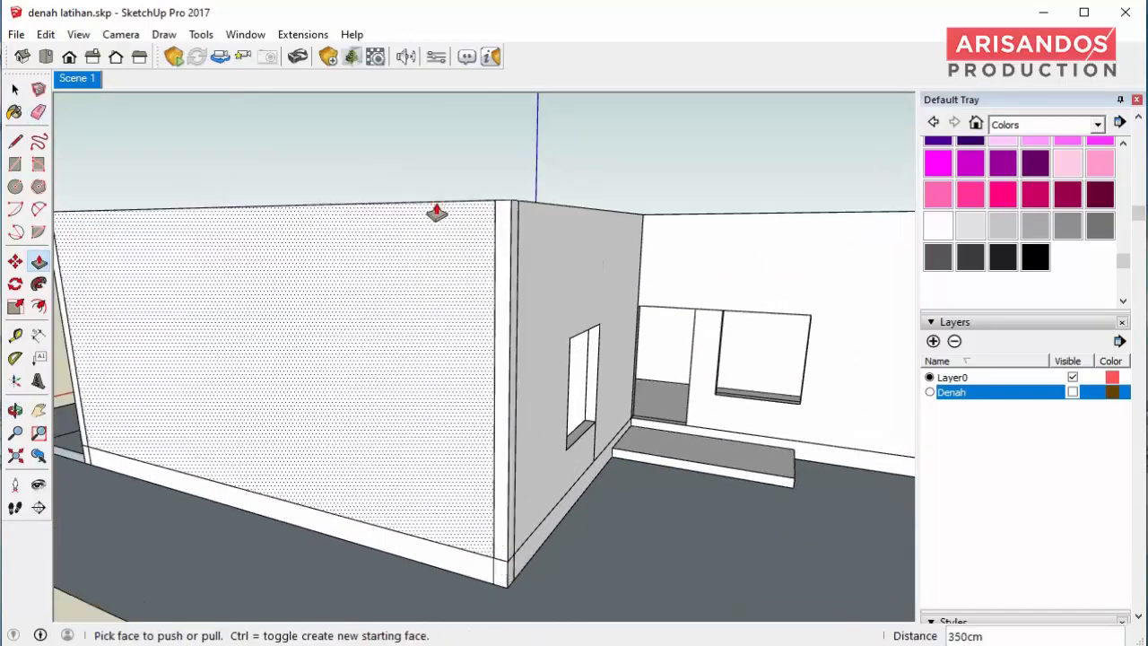
# - Erase the leftover vertical edges at the filled wall corner
pyautogui.scroll(-2, 435, 215)
pyautogui.moveTo(448, 359); pyautogui.dragTo(559, 390, button='middle')
pyautogui.press('e')
pyautogui.scroll(4, 667, 348)
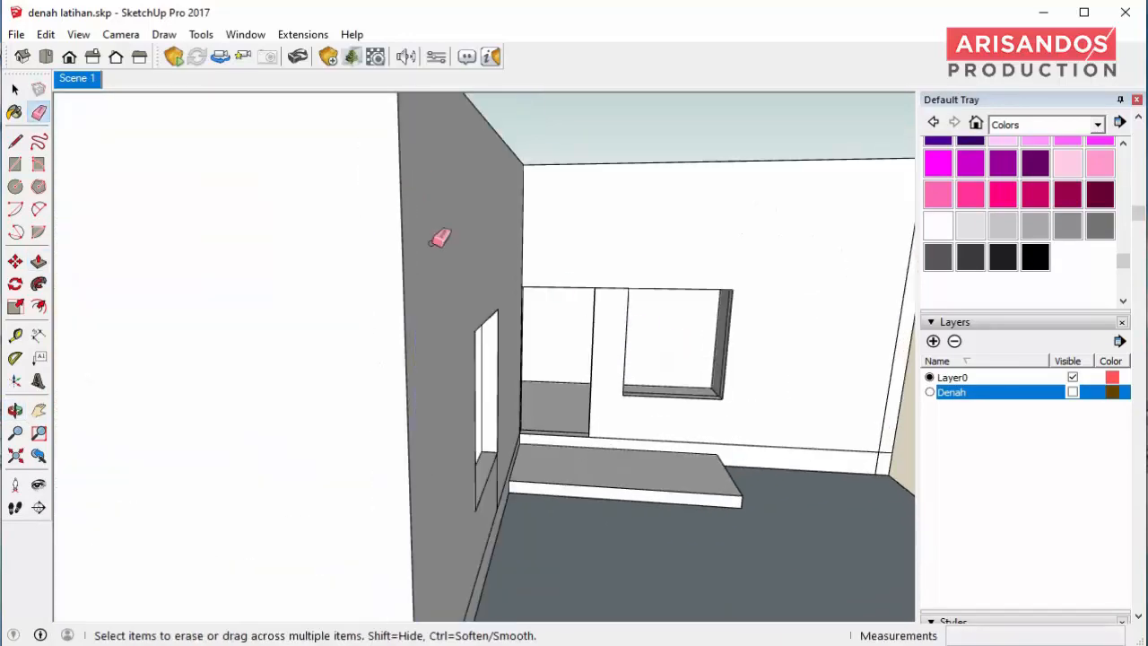
pyautogui.scroll(-3, 781, 289)
# - Pull the small notch face at the rear wing's outer corner up to the wall top
pyautogui.moveTo(781, 289); pyautogui.dragTo(319, 310, button='middle')
pyautogui.moveTo(489, 284)
pyautogui.mouseDown(button='middle')
pyautogui.moveTo(732, 384)
pyautogui.moveTo(574, 487)
pyautogui.mouseUp(button='middle')
pyautogui.scroll(3, 584, 551)
pyautogui.press('p')
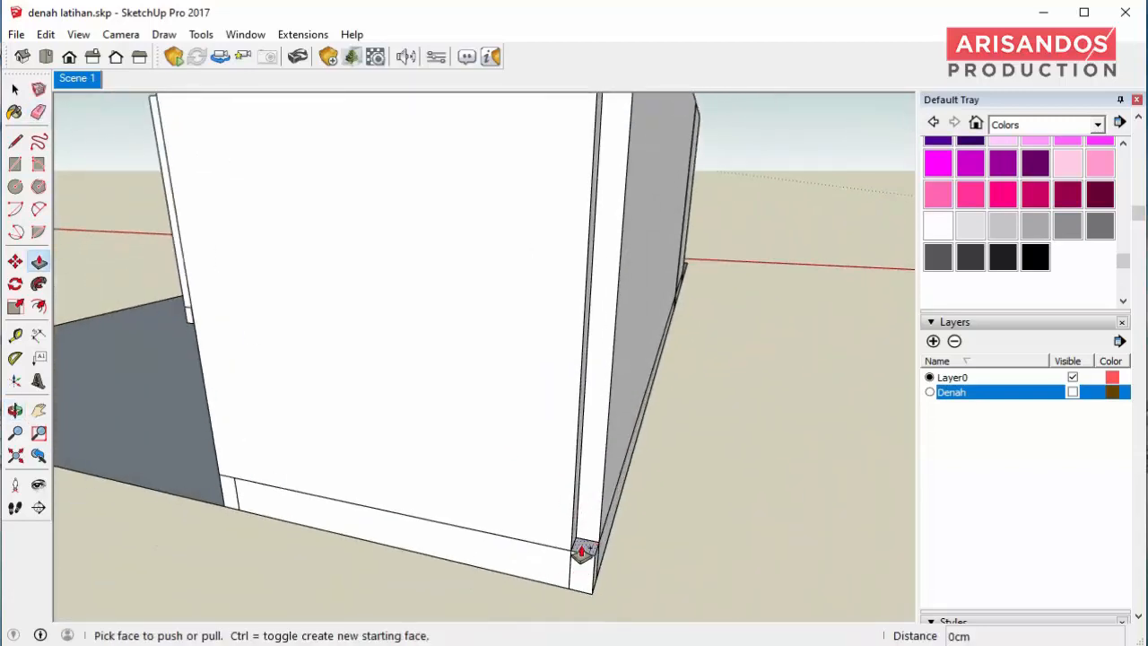
pyautogui.scroll(-2, 583, 542)
pyautogui.moveTo(583, 551); pyautogui.dragTo(575, 326)
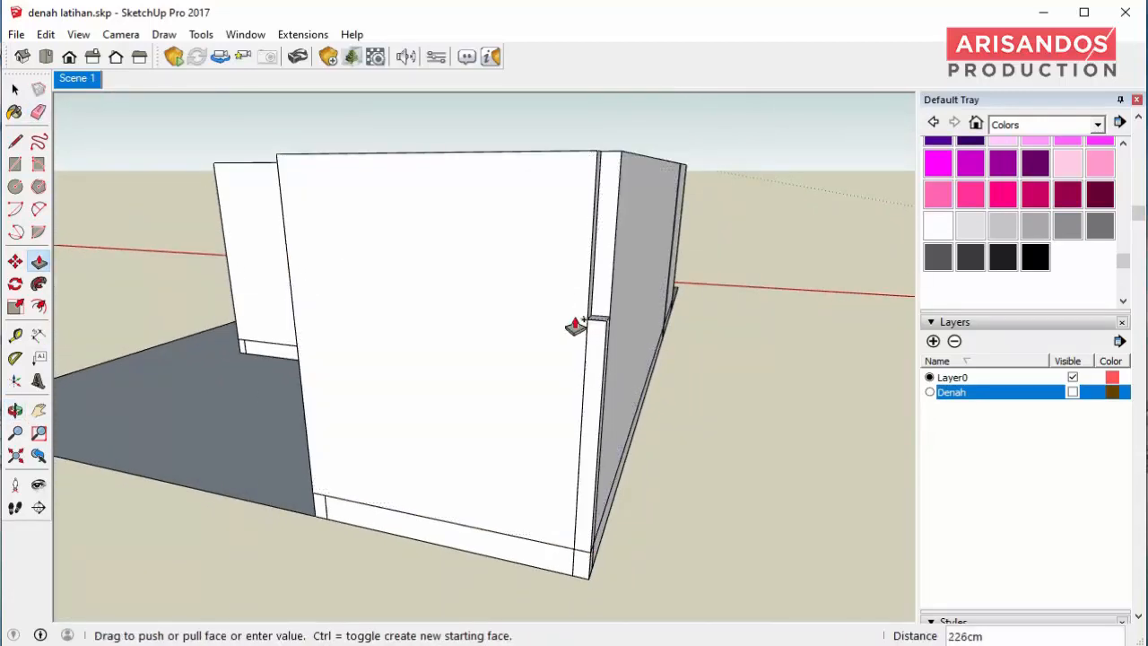
pyautogui.moveTo(508, 160); pyautogui.dragTo(509, 161)
pyautogui.press('e')
# - Select the whole house with its ground surfaces and make it a group
pyautogui.moveTo(607, 317)
pyautogui.mouseDown(button='middle')
pyautogui.moveTo(520, 329)
pyautogui.moveTo(381, 255)
pyautogui.moveTo(651, 367)
pyautogui.moveTo(541, 328)
pyautogui.moveTo(687, 333)
pyautogui.moveTo(640, 443)
pyautogui.moveTo(700, 402)
pyautogui.moveTo(439, 476)
pyautogui.moveTo(385, 504)
pyautogui.mouseUp(button='middle')
pyautogui.scroll(-2, 660, 397)
pyautogui.moveTo(660, 397)
pyautogui.mouseDown(button='middle')
pyautogui.moveTo(395, 400)
pyautogui.moveTo(476, 451)
pyautogui.moveTo(359, 397)
pyautogui.moveTo(100, 127)
pyautogui.mouseUp(button='middle')
pyautogui.moveTo(261, 160); pyautogui.dragTo(489, 430, button='middle')
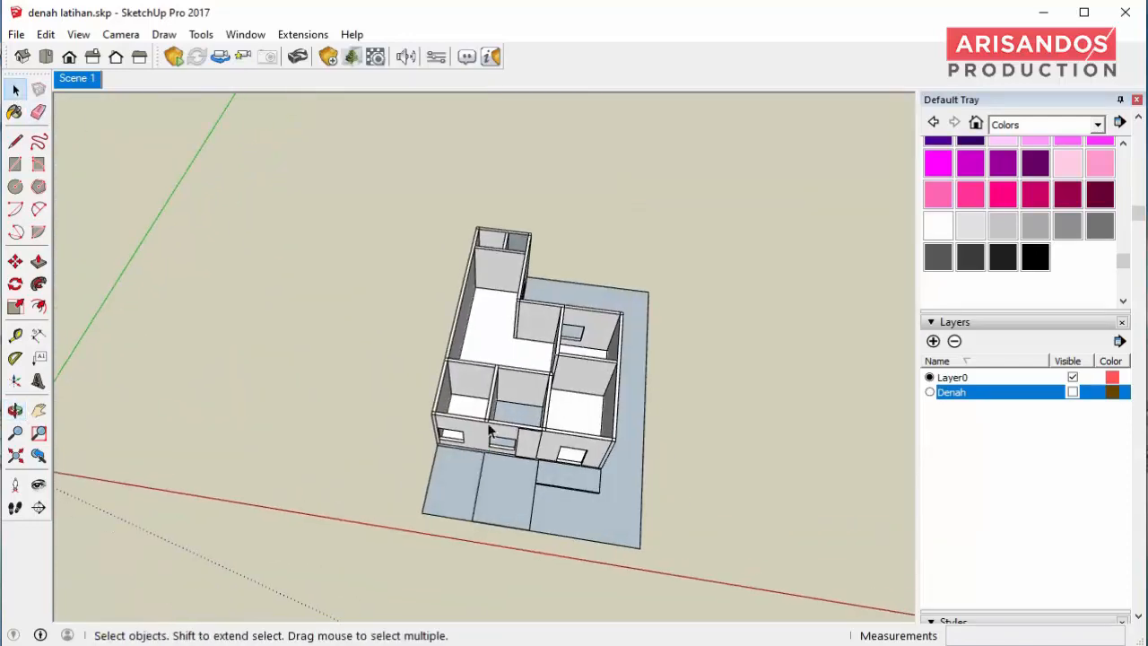
pyautogui.scroll(-4, 511, 298)
pyautogui.moveTo(407, 202); pyautogui.dragTo(691, 435)
pyautogui.rightClick(555, 375)
pyautogui.click(668, 520)
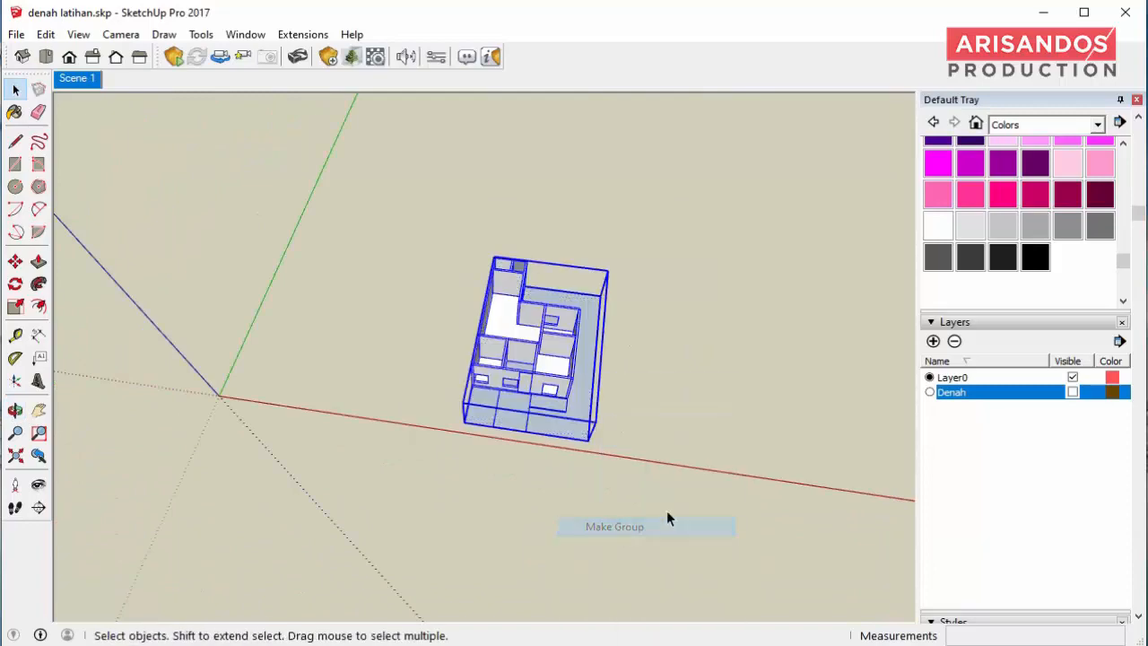
# - Paint the house group white and clear the selection
pyautogui.click(938, 227)
pyautogui.moveTo(526, 430); pyautogui.dragTo(9, 108, button='middle')
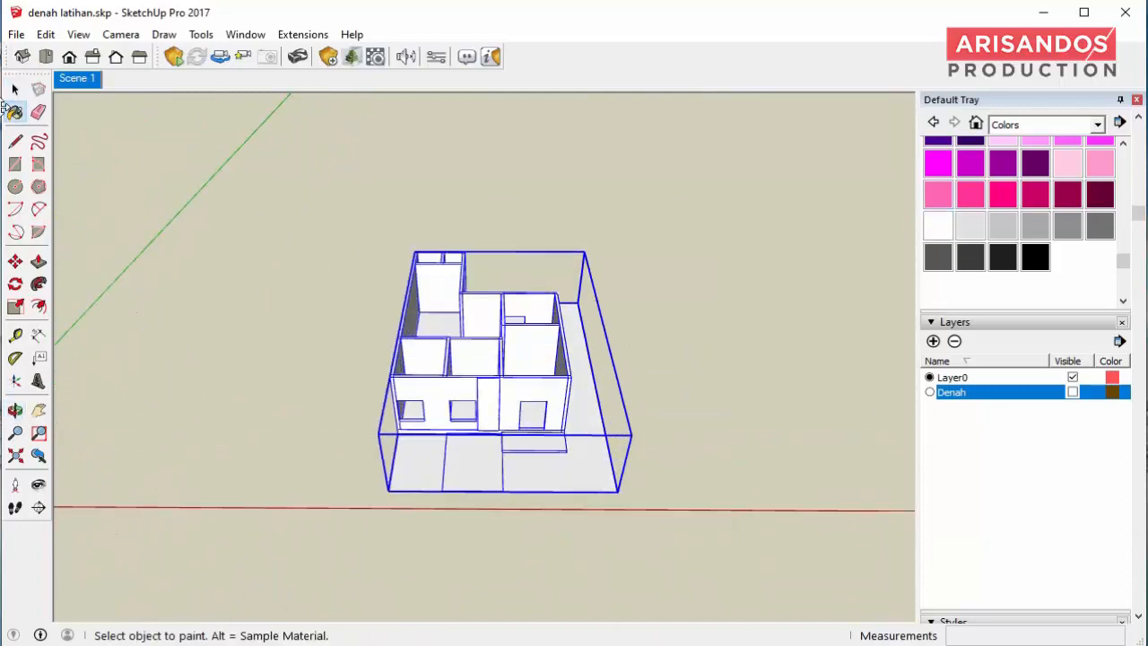
pyautogui.click(223, 218)
# - Draw a roof rectangle on the wall tops from the front outer corner to the recessed inner corner and pull it up 25 cm
pyautogui.moveTo(223, 218); pyautogui.dragTo(148, 190, button='middle')
pyautogui.scroll(3, 475, 433)
pyautogui.moveTo(474, 434); pyautogui.dragTo(468, 319, button='middle')
pyautogui.scroll(3, 468, 318)
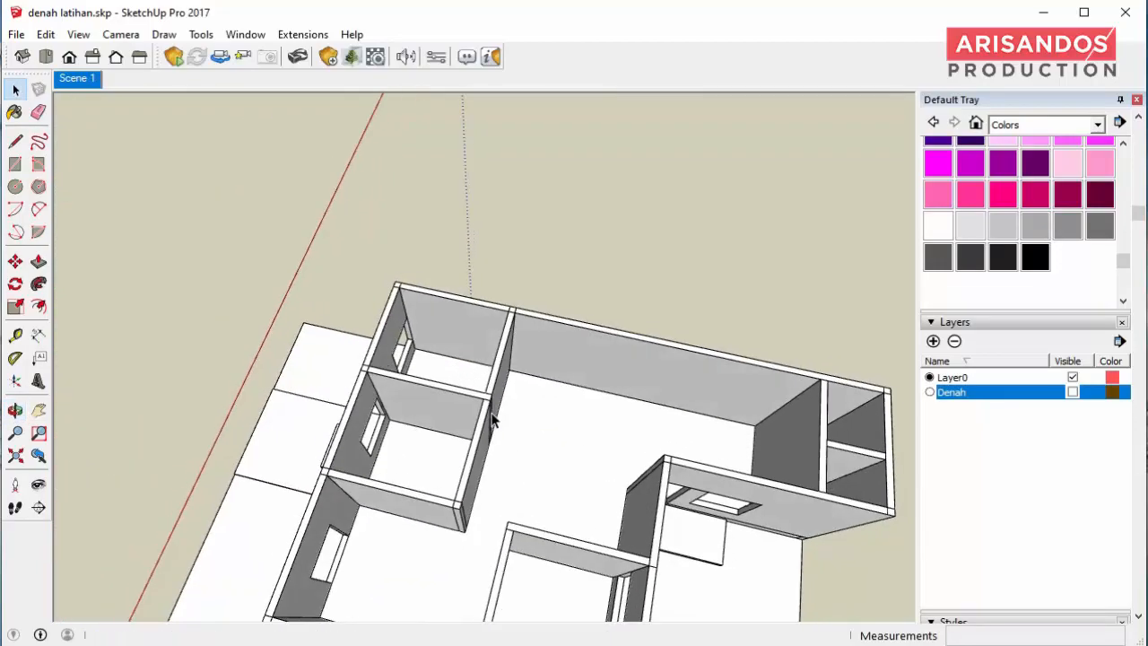
pyautogui.scroll(2, 358, 260)
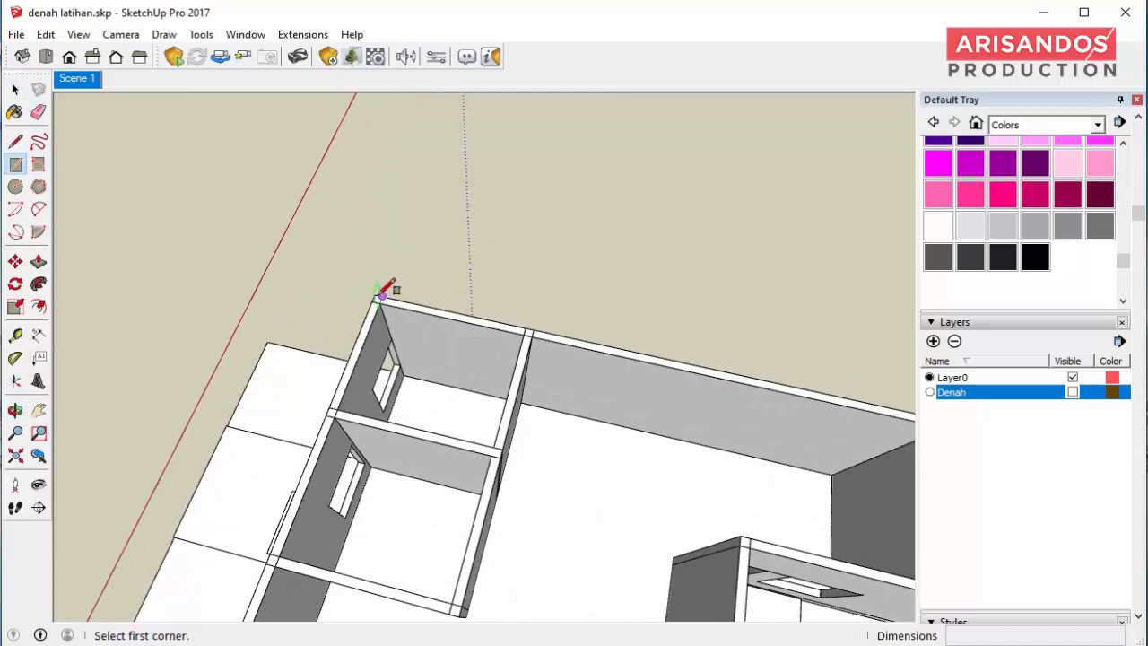
pyautogui.scroll(1, 377, 296)
pyautogui.click(379, 291)
pyautogui.scroll(-3, 379, 179)
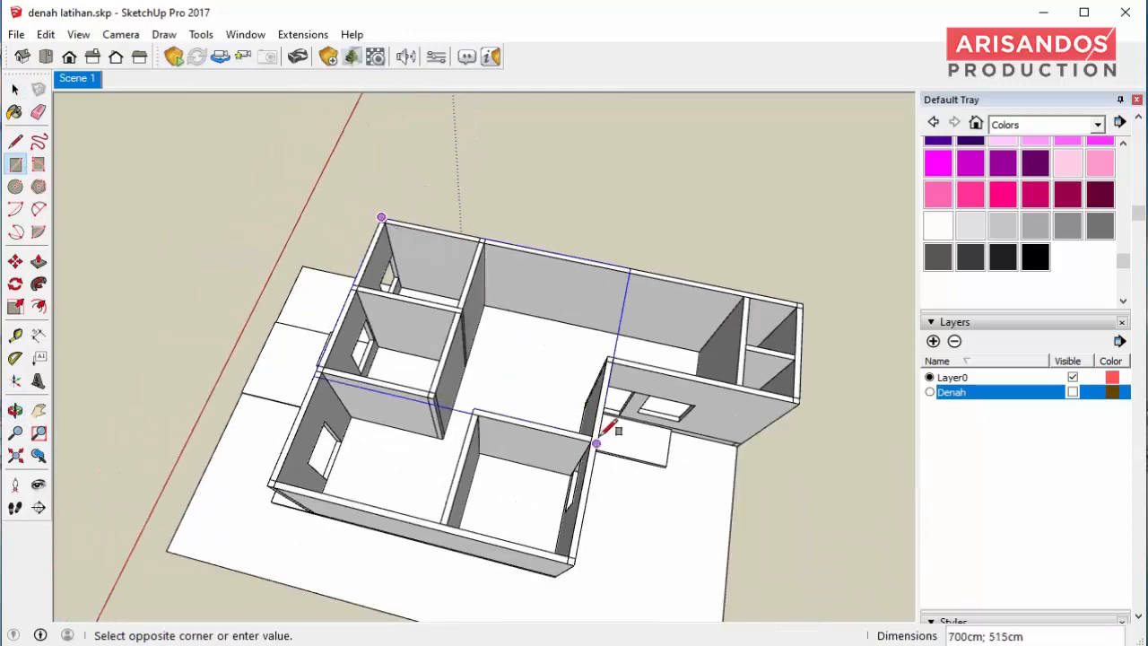
pyautogui.scroll(3, 610, 428)
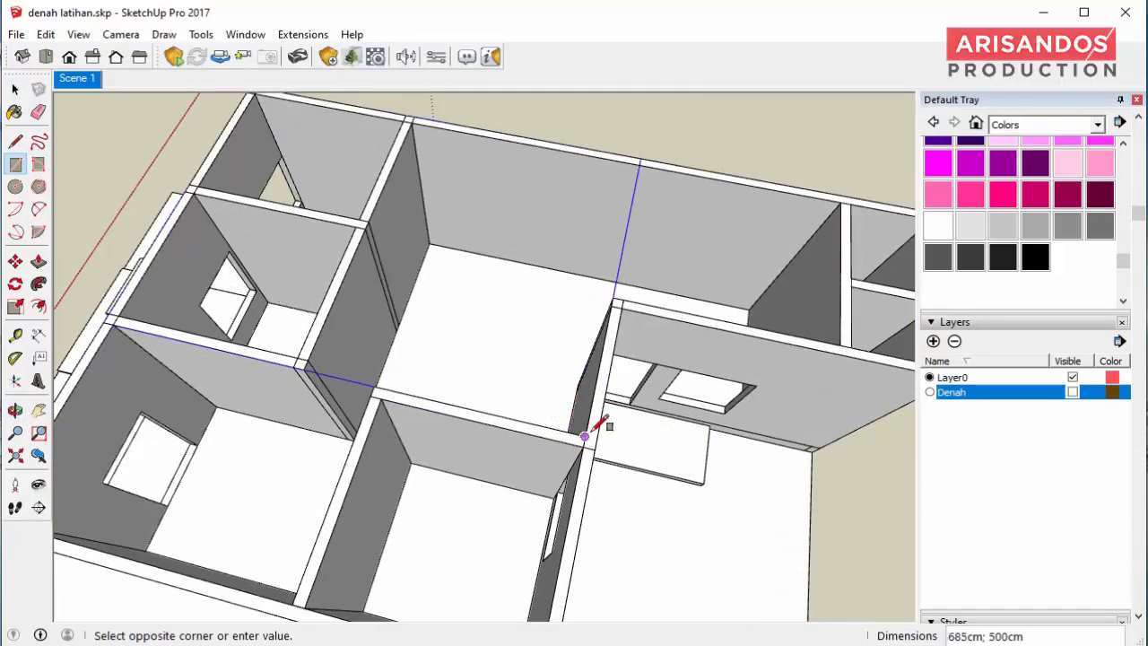
pyautogui.click(625, 303)
pyautogui.moveTo(625, 303); pyautogui.dragTo(569, 236, button='middle')
pyautogui.press('p')
pyautogui.click(609, 245)
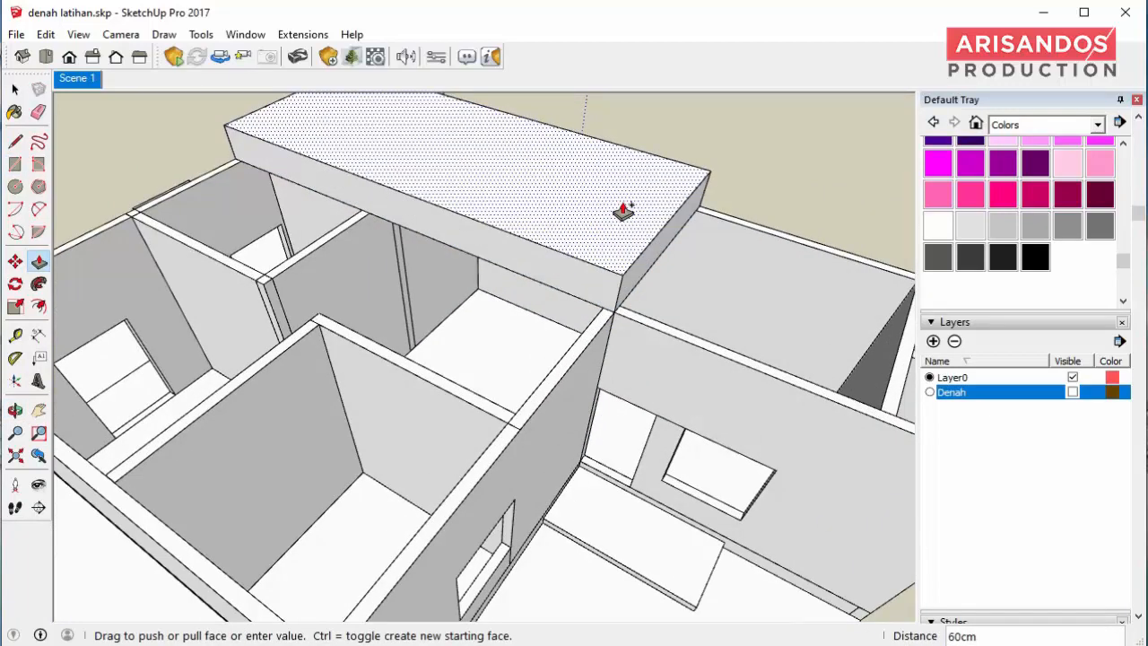
pyautogui.write('25')
pyautogui.press('Return')
# - Extend the roof slab's end to the outer wall face and its long side about 218 cm to the next cross wall
pyautogui.moveTo(623, 211); pyautogui.dragTo(615, 302, button='middle')
pyautogui.click(601, 291)
pyautogui.scroll(-2, 608, 304)
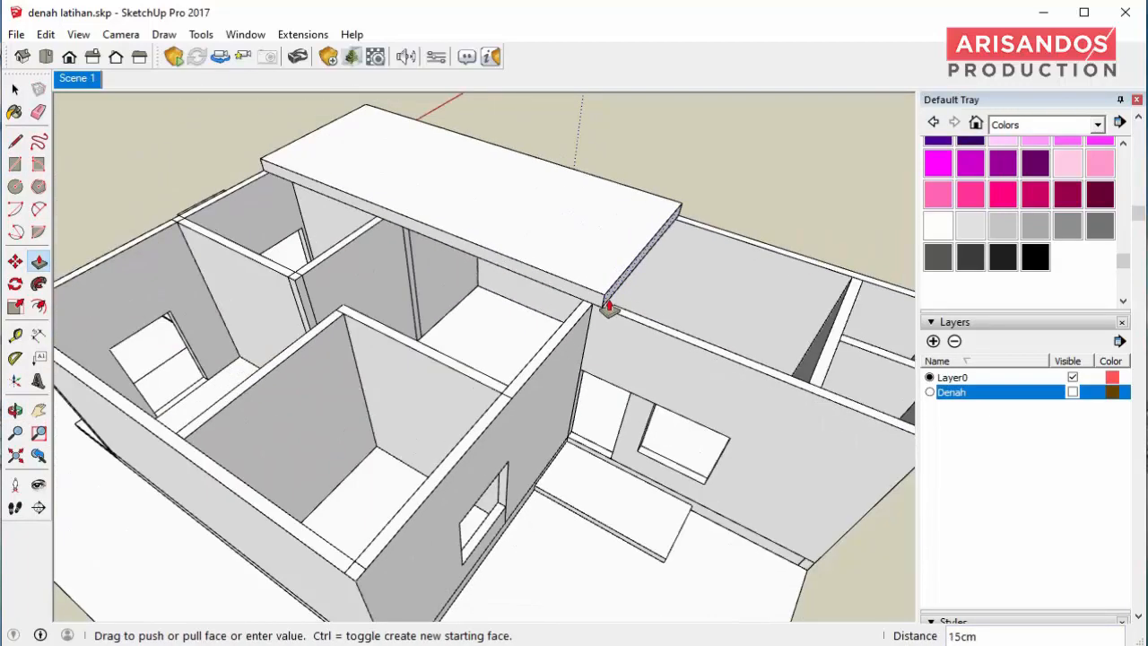
pyautogui.click(608, 305)
pyautogui.scroll(2, 592, 306)
pyautogui.click(588, 306)
pyautogui.click(444, 496)
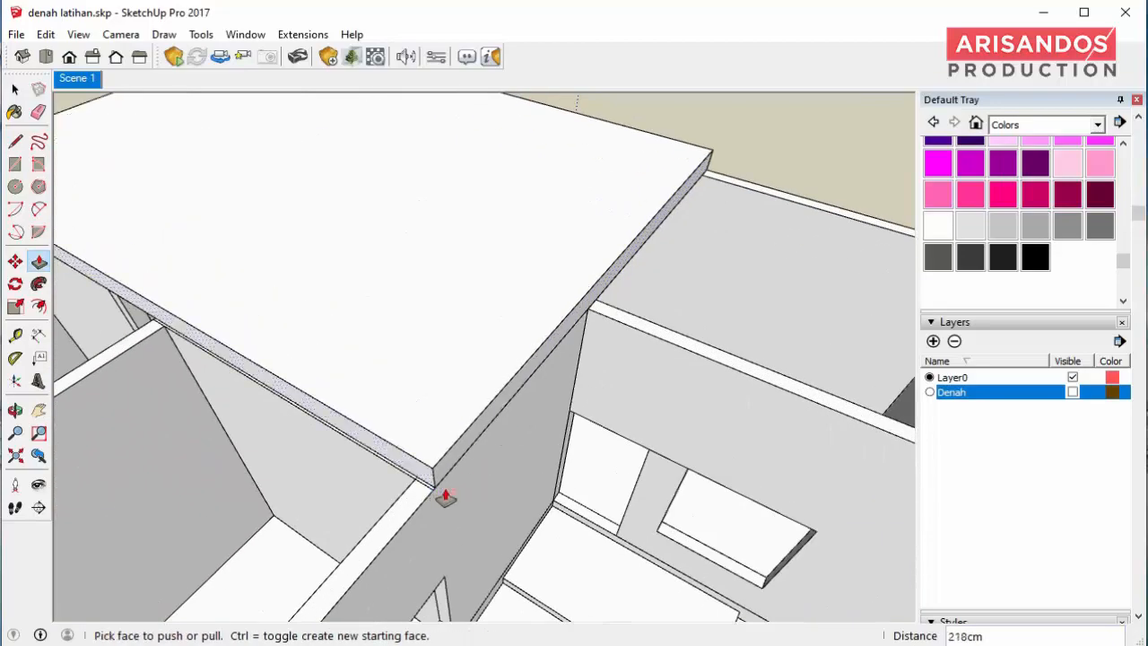
pyautogui.scroll(1, 434, 495)
pyautogui.click(426, 489)
pyautogui.scroll(-5, 436, 484)
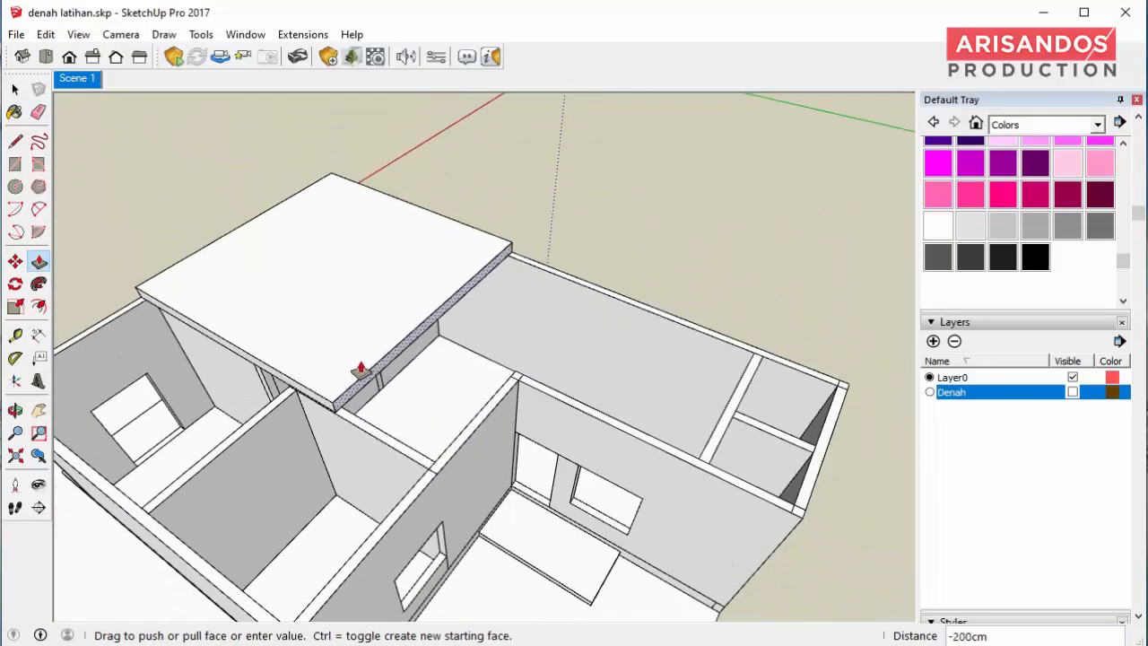
pyautogui.press('Escape')
# - Align the roof slab's front edge face with the projecting strip on the facade
pyautogui.moveTo(361, 371); pyautogui.dragTo(586, 410, button='middle')
pyautogui.scroll(4, 597, 367)
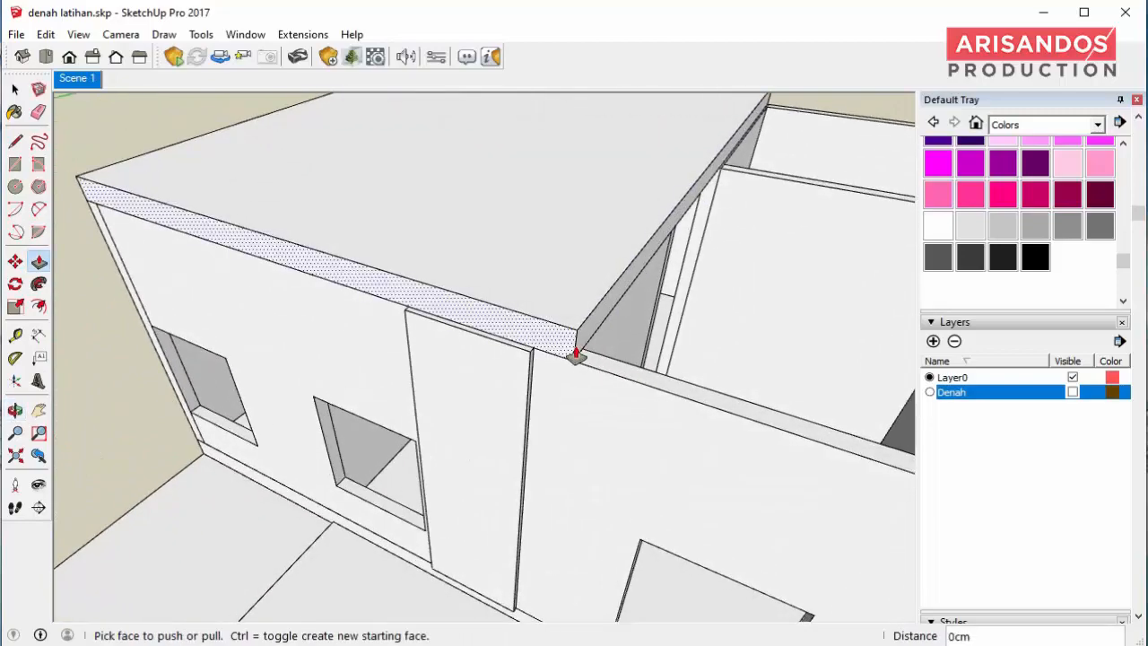
pyautogui.click(575, 353)
pyautogui.click(554, 367)
pyautogui.scroll(-4, 512, 368)
pyautogui.moveTo(506, 367); pyautogui.dragTo(472, 333, button='middle')
pyautogui.scroll(6, 473, 339)
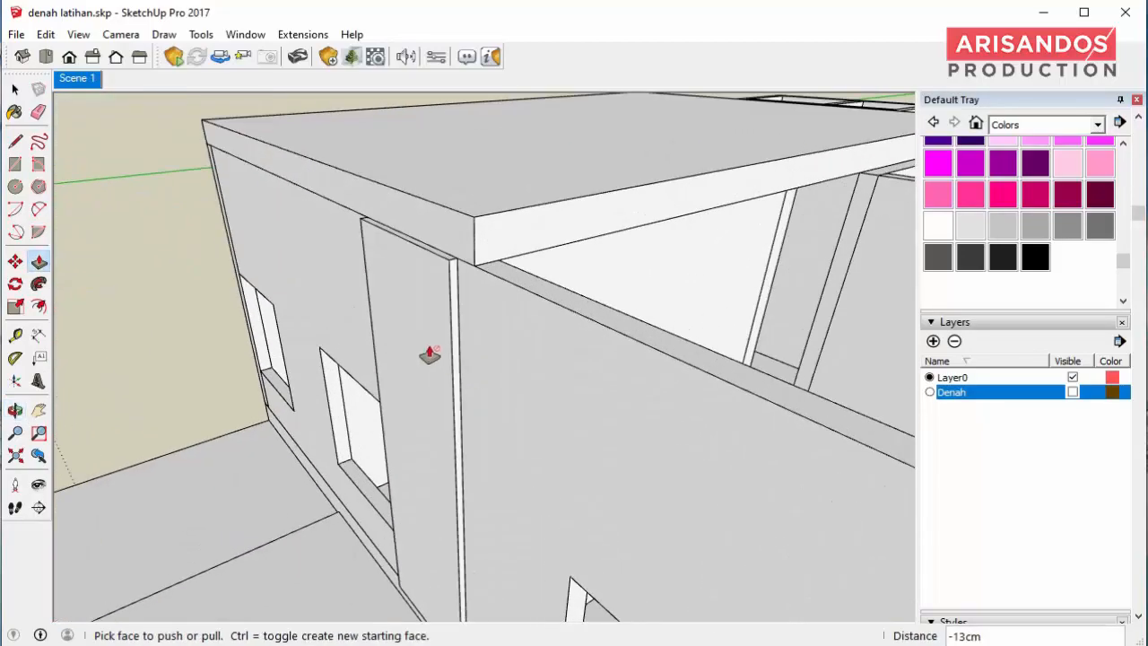
# - Inside the house group, extend the projecting strip's side face 15 cm to line up with the roof slab's corner
pyautogui.press('space')
pyautogui.doubleClick(441, 342)
pyautogui.scroll(2, 441, 342)
pyautogui.press('p')
pyautogui.click(465, 304)
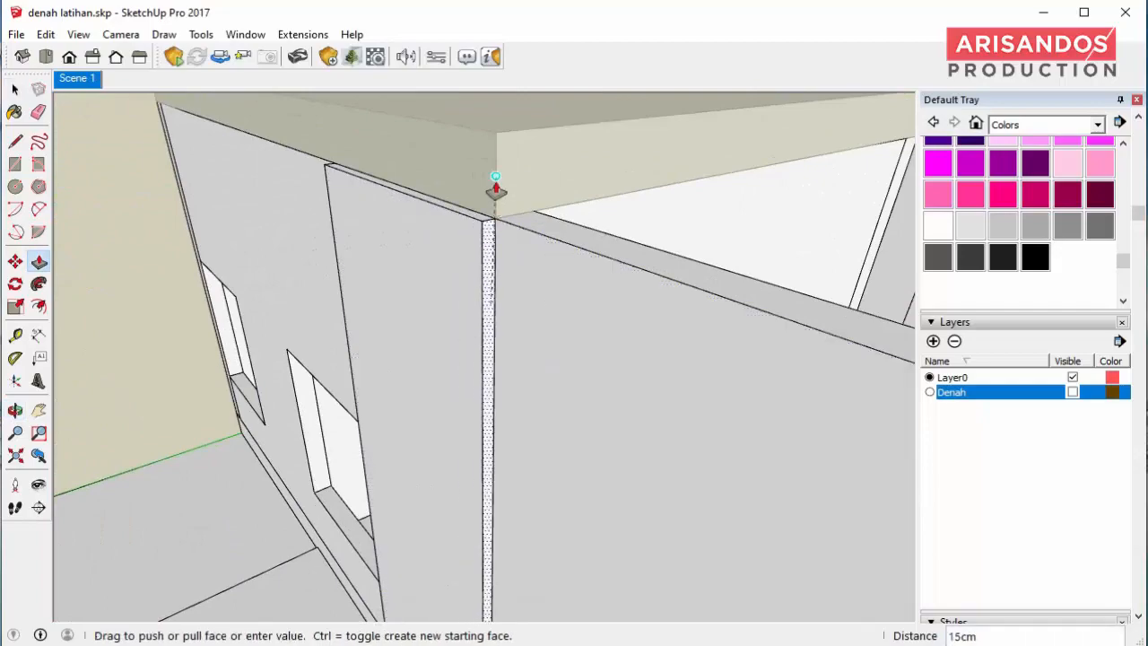
pyautogui.click(497, 188)
pyautogui.moveTo(434, 297); pyautogui.dragTo(588, 289, button='middle')
pyautogui.scroll(-5, 530, 341)
pyautogui.click(15, 89)
pyautogui.scroll(-2, 394, 379)
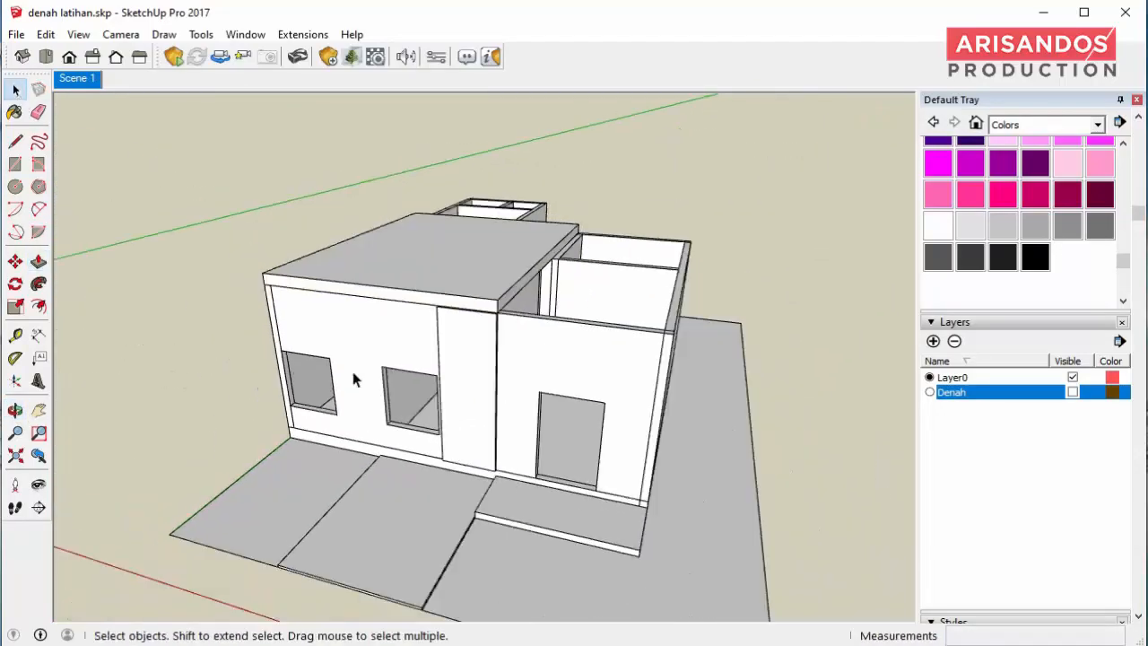
pyautogui.moveTo(395, 379); pyautogui.dragTo(139, 287, button='middle')
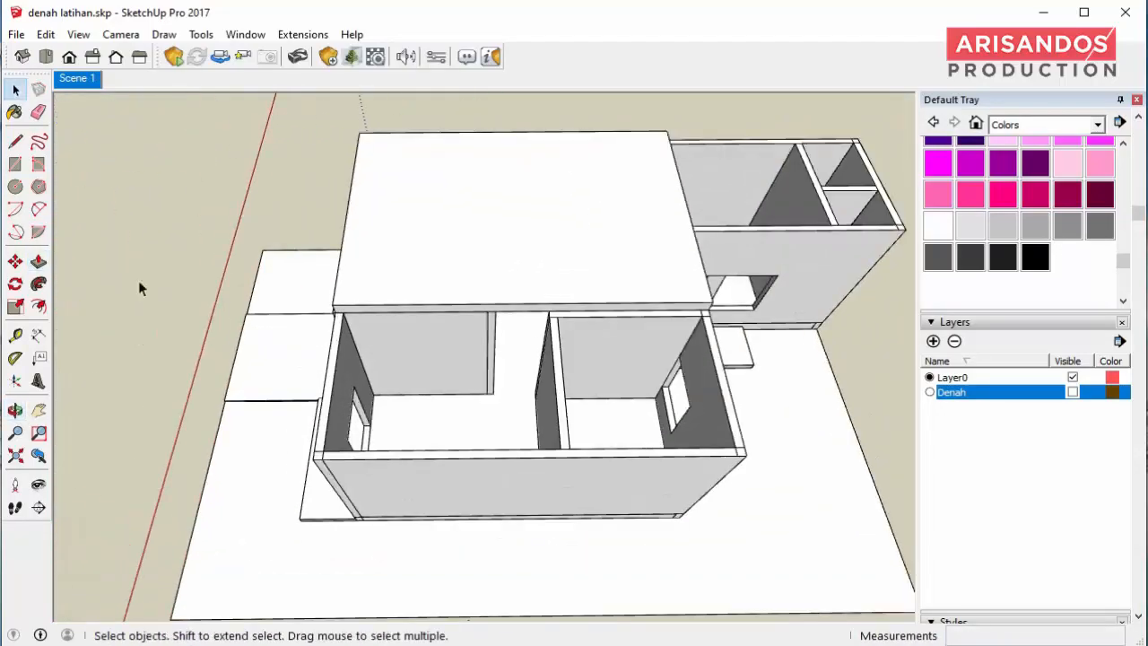
pyautogui.click(15, 164)
pyautogui.scroll(2, 413, 359)
pyautogui.scroll(3, 850, 288)
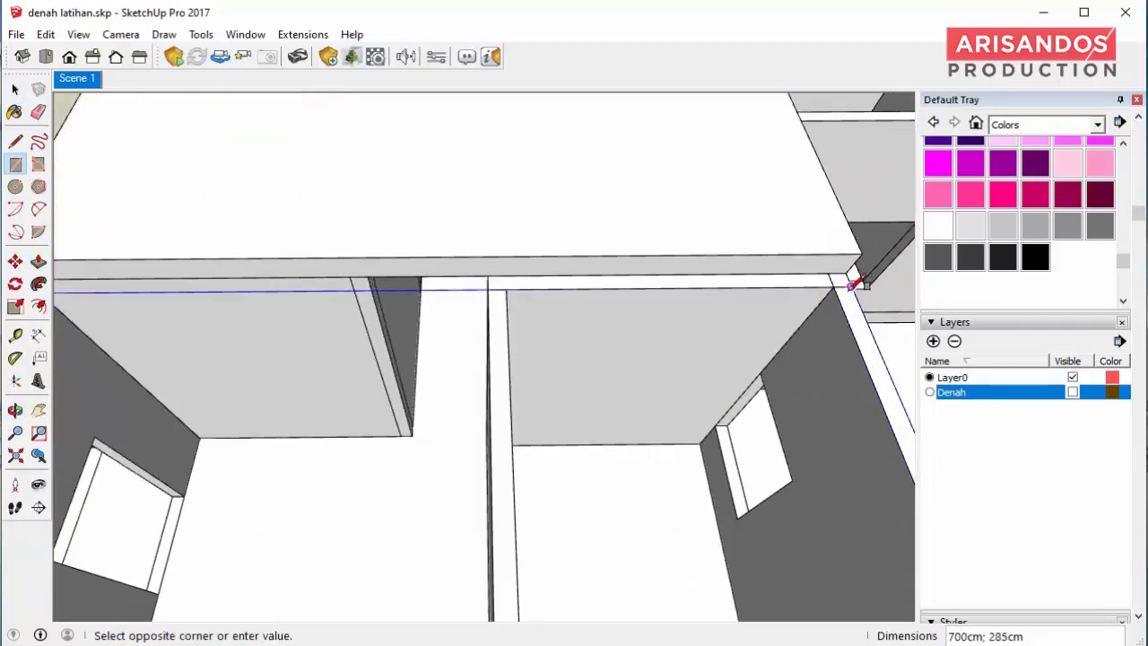
pyautogui.press('Escape')
# - Pull the roof slab's rear end face out 30 cm beyond the wall above the back terrace
pyautogui.scroll(-4, 529, 359)
pyautogui.click(16, 88)
pyautogui.click(520, 242)
pyautogui.moveTo(592, 278); pyautogui.dragTo(416, 236, button='middle')
pyautogui.scroll(3, 672, 358)
pyautogui.moveTo(673, 359); pyautogui.dragTo(559, 316, button='middle')
pyautogui.click(41, 263)
pyautogui.scroll(2, 559, 328)
pyautogui.click(583, 341)
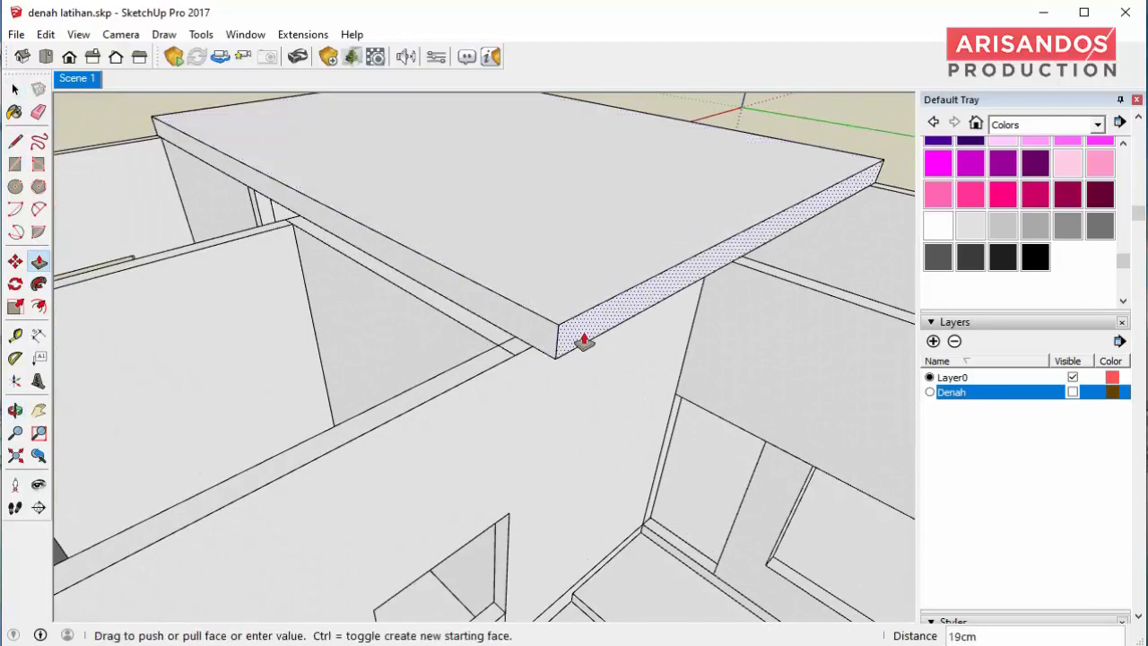
pyautogui.click(584, 343)
pyautogui.scroll(-4, 694, 302)
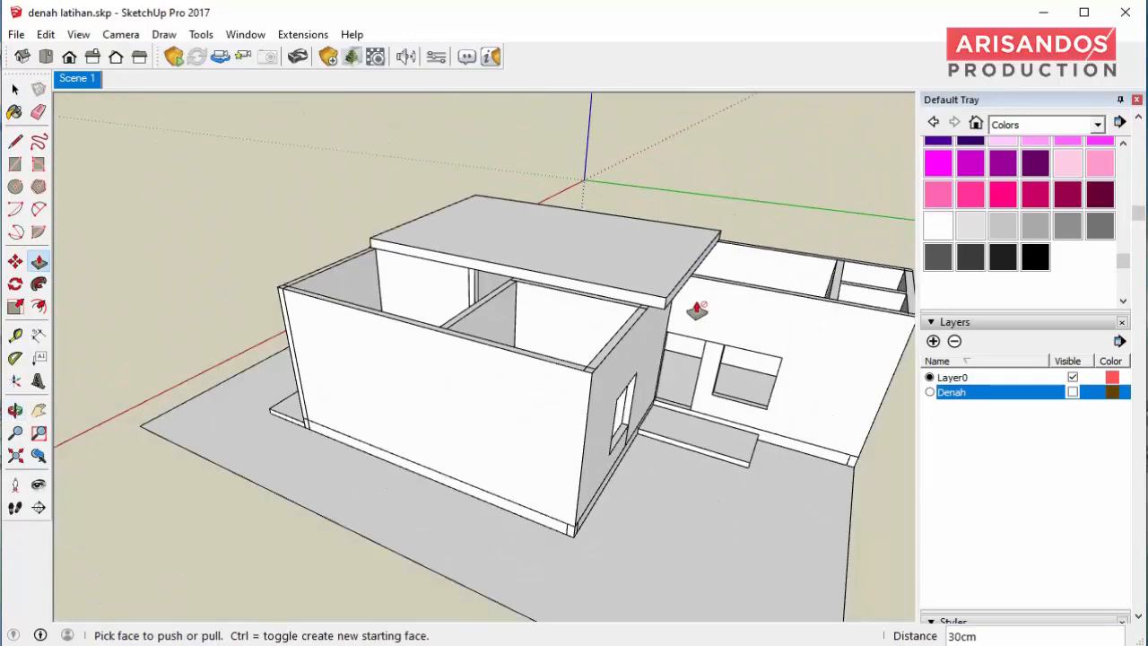
# - Extend the roof slab's same rear face a further 20 cm
pyautogui.moveTo(694, 302); pyautogui.dragTo(538, 302, button='middle')
pyautogui.scroll(4, 557, 333)
pyautogui.click(557, 332)
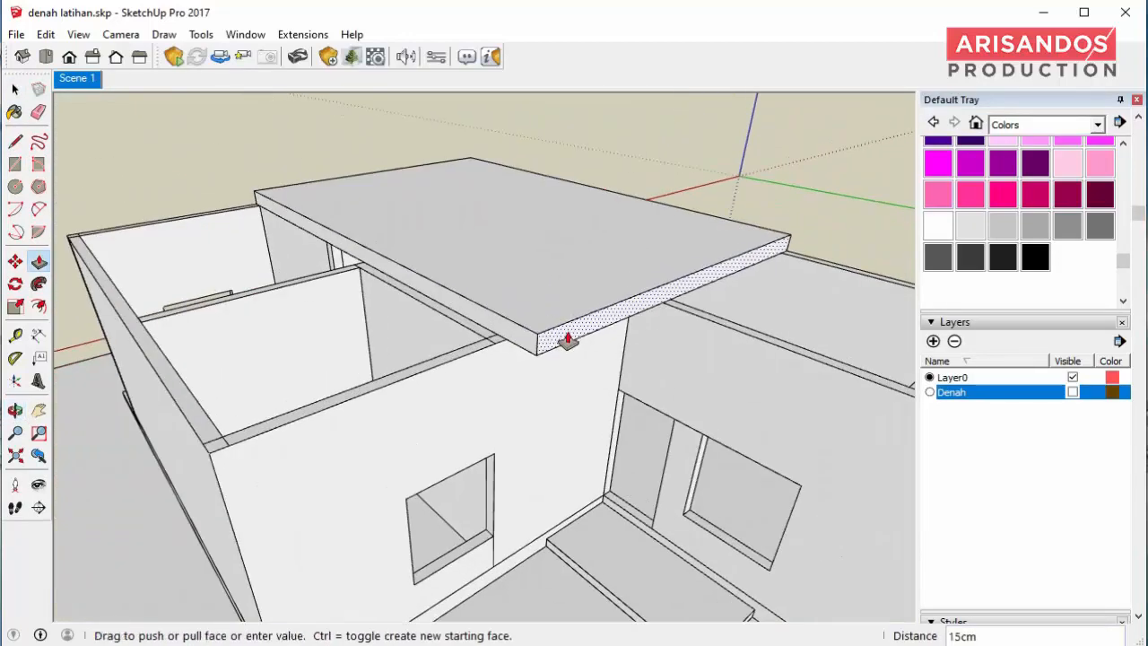
pyautogui.press('Return')
pyautogui.scroll(-2, 633, 346)
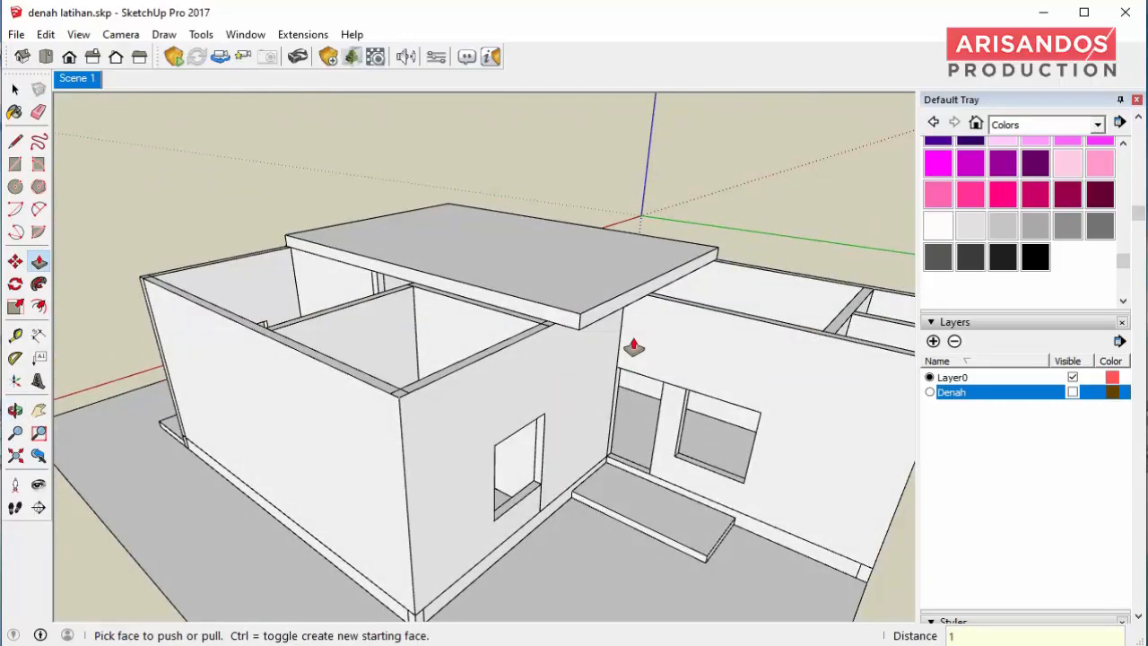
pyautogui.write('20')
pyautogui.press('Return')
pyautogui.moveTo(633, 346); pyautogui.dragTo(668, 375, button='middle')
pyautogui.scroll(-2, 668, 375)
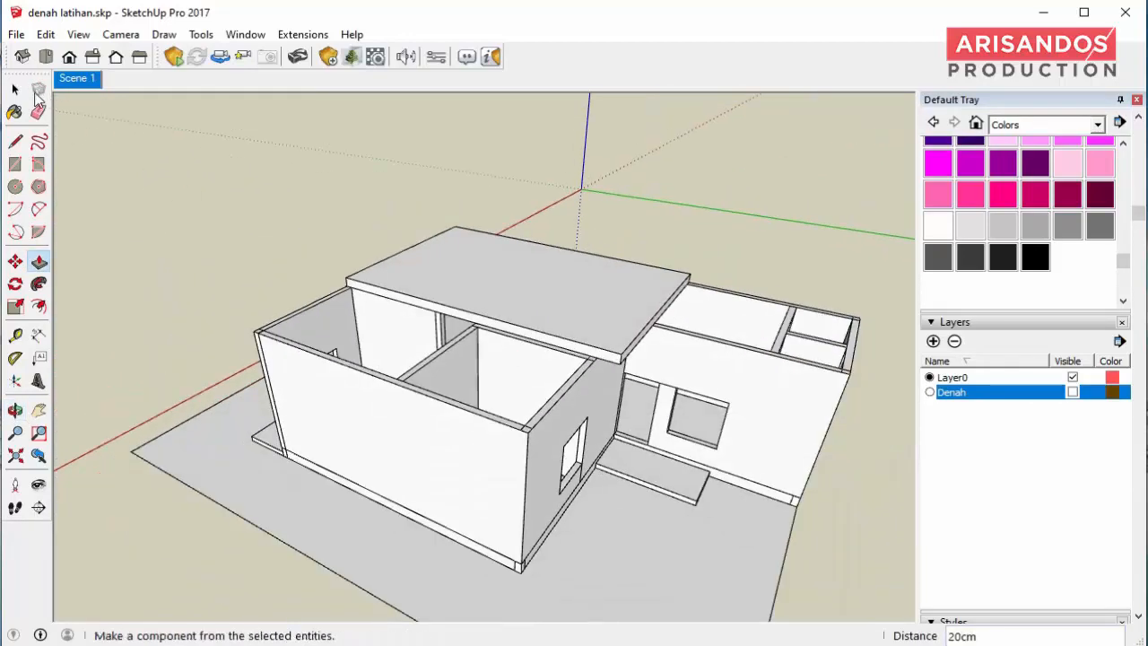
# - Pull the roof slab's front face outward to form an overhang above the facade windows
pyautogui.click(15, 90)
pyautogui.tripleClick(522, 288)
pyautogui.moveTo(522, 286); pyautogui.dragTo(448, 326, button='middle')
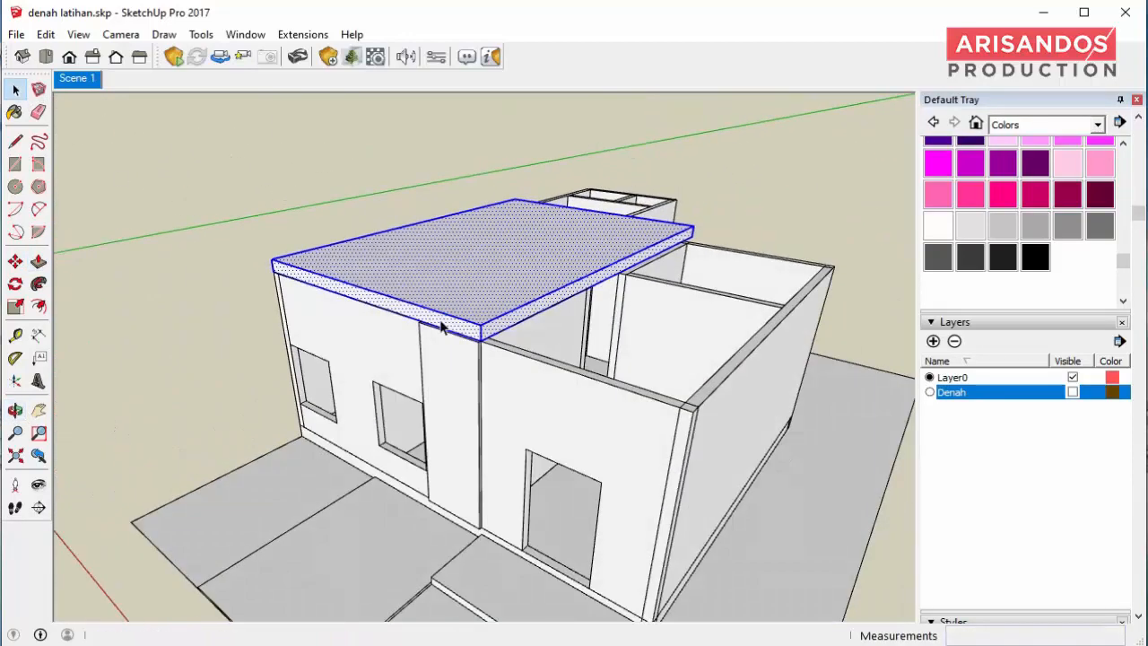
pyautogui.press('p')
pyautogui.click(421, 323)
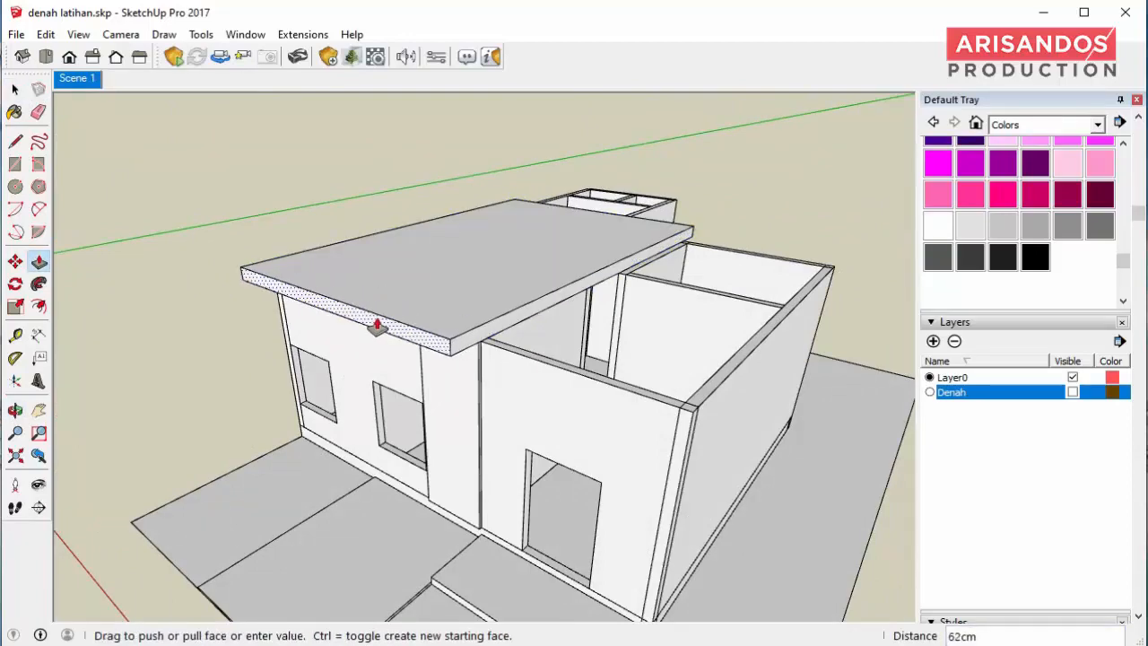
pyautogui.press('Return')
pyautogui.moveTo(377, 327)
pyautogui.mouseDown(button='middle')
pyautogui.moveTo(622, 315)
pyautogui.moveTo(666, 212)
pyautogui.moveTo(674, 341)
pyautogui.moveTo(581, 397)
pyautogui.moveTo(295, 287)
pyautogui.moveTo(380, 328)
pyautogui.mouseUp(button='middle')
pyautogui.scroll(3, 379, 328)
# - Select the entire extended roof slab and make it a group
pyautogui.press('space')
pyautogui.tripleClick(420, 258)
pyautogui.rightClick(428, 261)
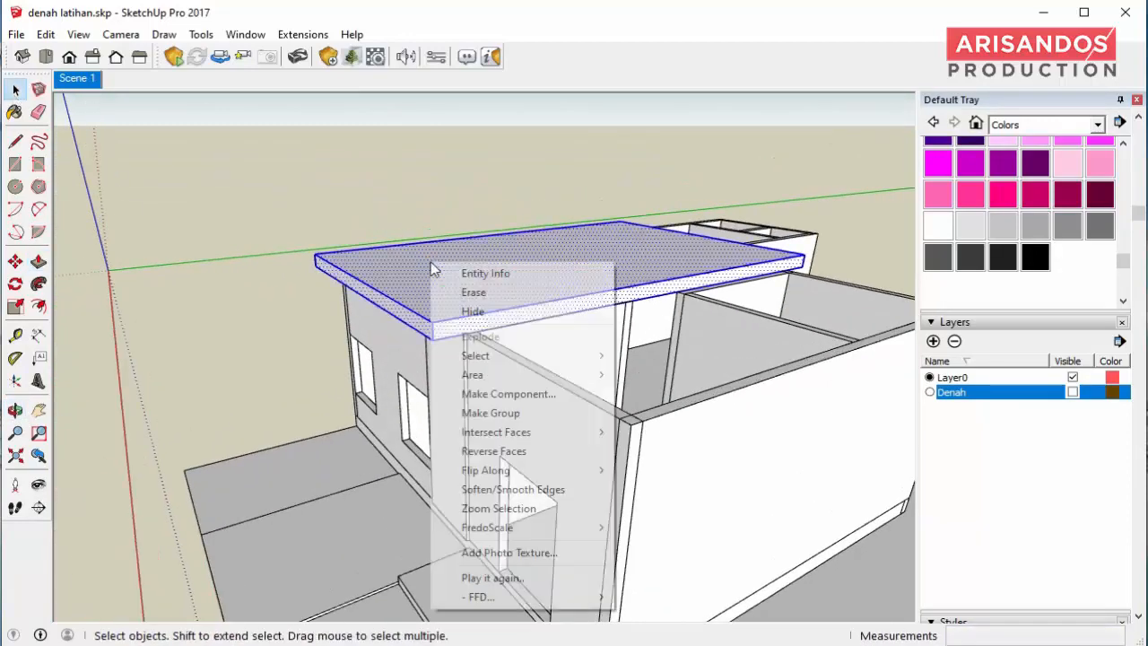
pyautogui.click(493, 412)
pyautogui.scroll(-4, 493, 394)
# - Draw a small rectangle at the inner front corner of the porch floor and pull it up 250 cm as a column
pyautogui.moveTo(489, 354); pyautogui.dragTo(588, 408, button='middle')
pyautogui.scroll(3, 579, 395)
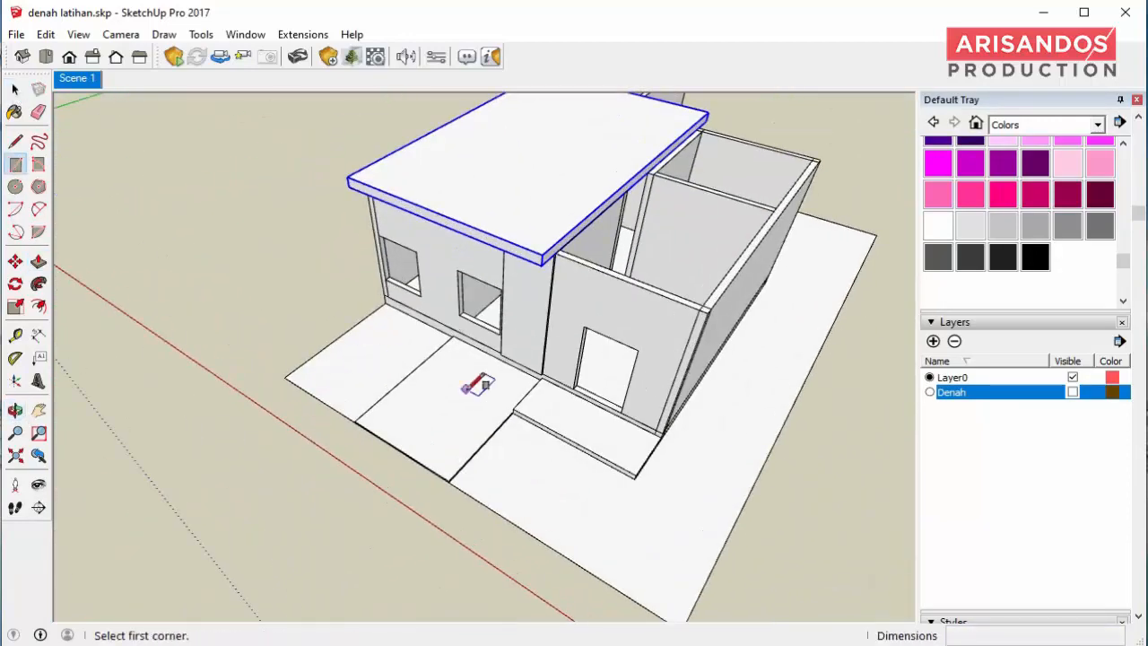
pyautogui.scroll(2, 511, 399)
pyautogui.click(544, 410)
pyautogui.scroll(2, 543, 410)
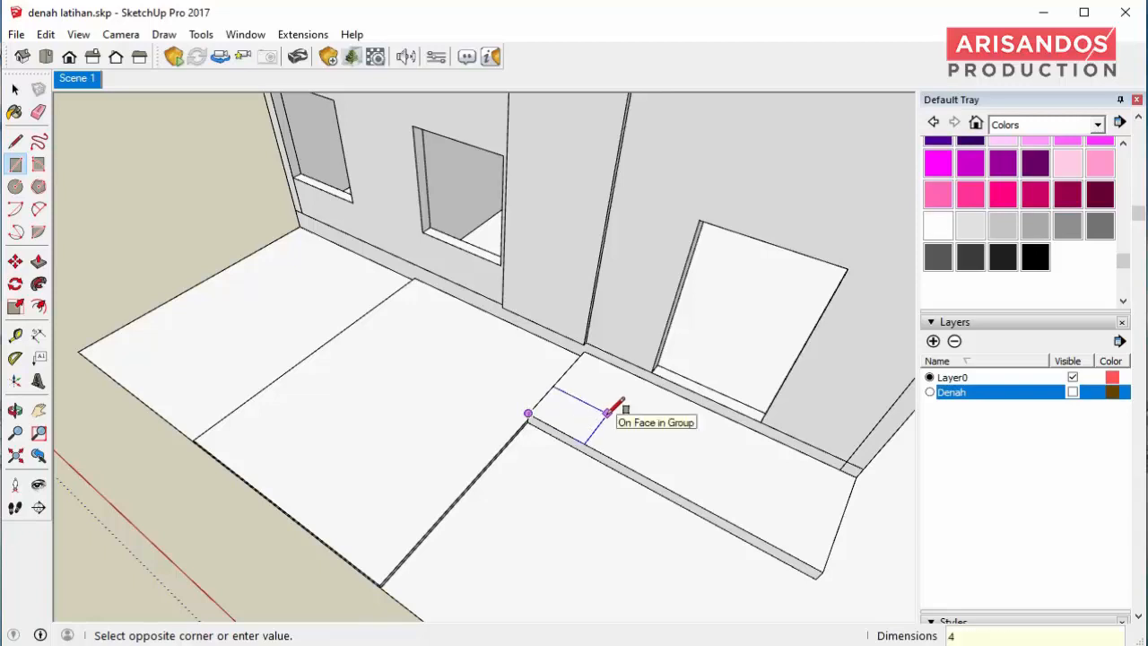
pyautogui.press('p')
pyautogui.moveTo(549, 417); pyautogui.dragTo(552, 354)
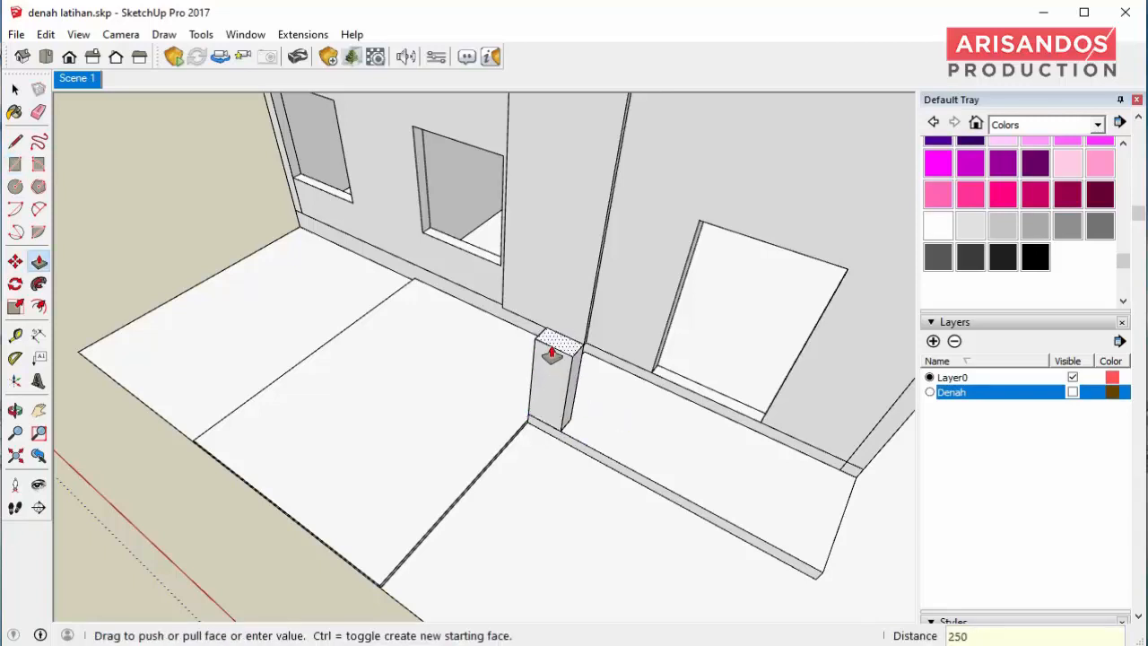
pyautogui.scroll(-5, 551, 354)
pyautogui.moveTo(589, 188); pyautogui.dragTo(759, 192, button='middle')
pyautogui.scroll(5, 588, 405)
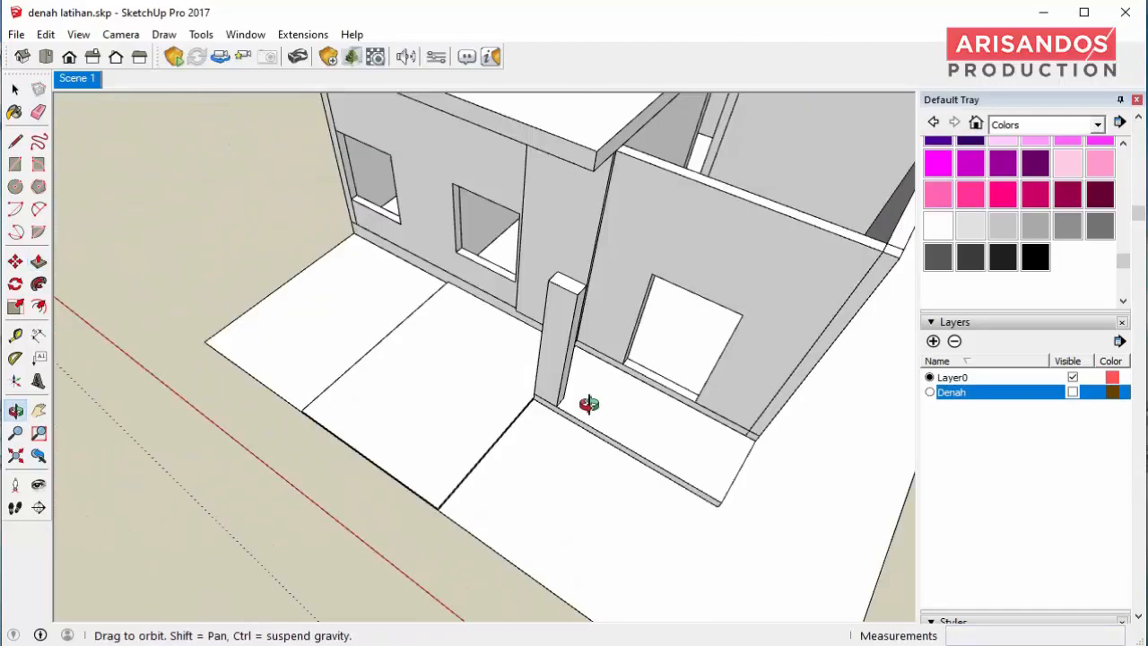
# - Select the whole porch column and make it a group
pyautogui.moveTo(589, 404); pyautogui.dragTo(574, 406, button='middle')
pyautogui.press('space')
pyautogui.rightClick(541, 403)
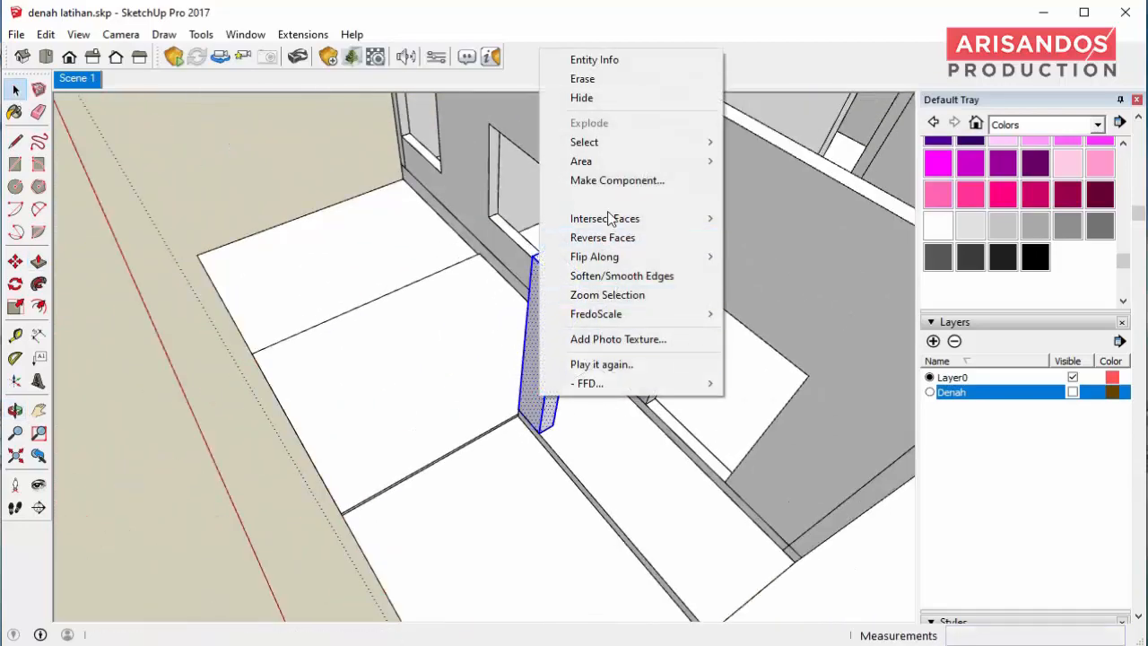
pyautogui.click(601, 200)
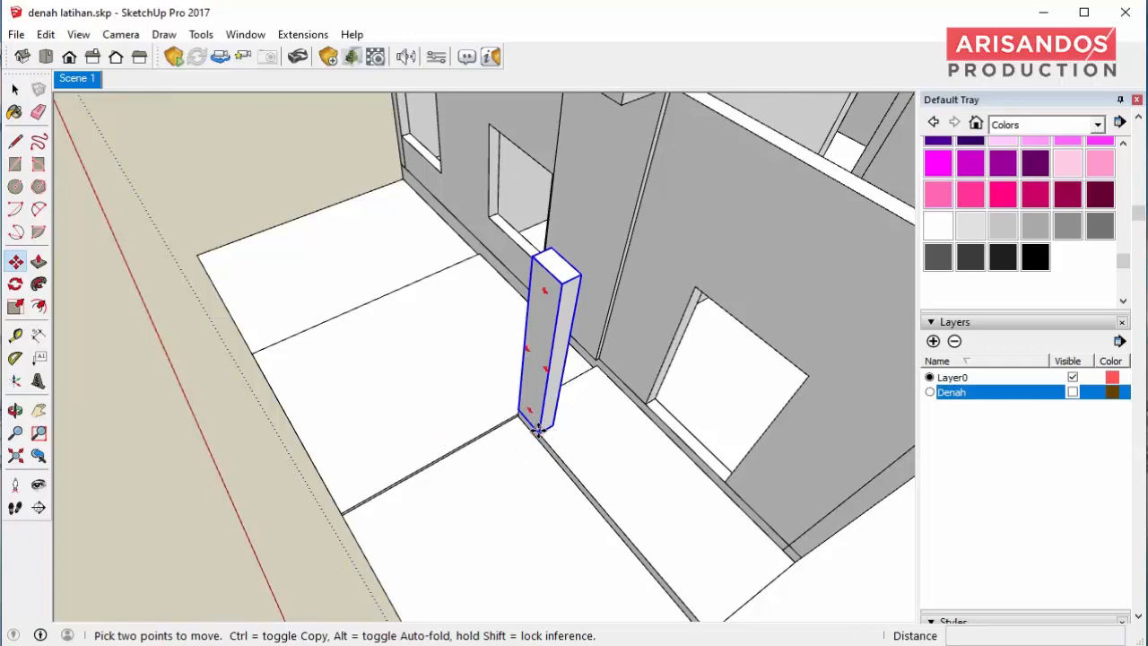
# - Copy the column group to the outer front corner of the porch floor
pyautogui.click(538, 431)
pyautogui.press('ctrl')
pyautogui.scroll(-4, 538, 430)
pyautogui.click(640, 545)
pyautogui.moveTo(640, 545); pyautogui.dragTo(730, 363, button='middle')
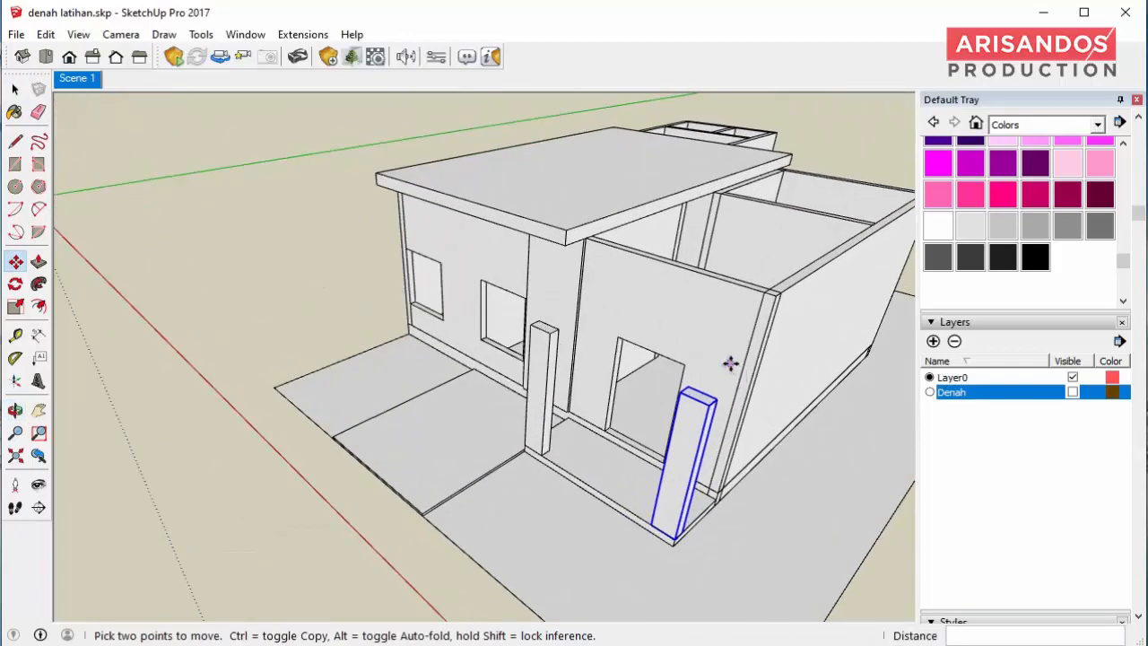
# - Draw an 800 cm long rectangle over the grouped roof slab's side face, starting at its lower front corner
pyautogui.click(16, 91)
pyautogui.moveTo(686, 285); pyautogui.dragTo(511, 301, button='middle')
pyautogui.scroll(3, 540, 251)
pyautogui.click(541, 244)
pyautogui.scroll(-2, 541, 247)
pyautogui.click(16, 165)
pyautogui.scroll(4, 509, 251)
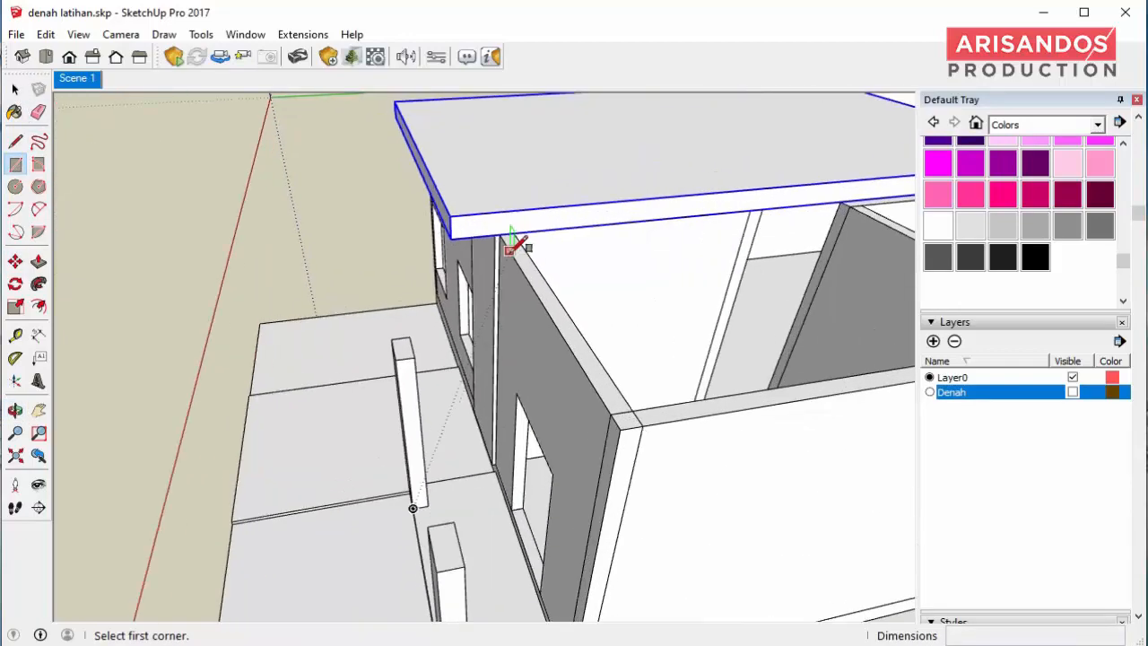
pyautogui.click(451, 238)
pyautogui.scroll(-4, 556, 238)
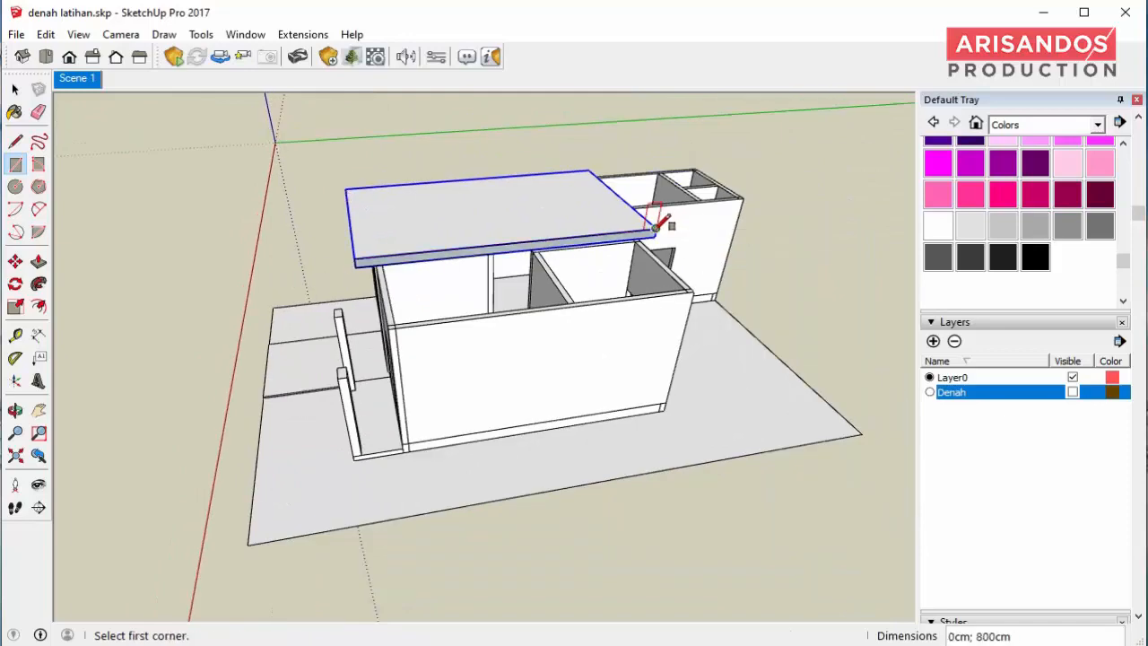
# - Pull the new rectangle out 300 cm to form a second roof slab over the uncovered rooms
pyautogui.press('p')
pyautogui.click(610, 242)
pyautogui.click(438, 353)
pyautogui.moveTo(309, 388); pyautogui.dragTo(418, 375, button='middle')
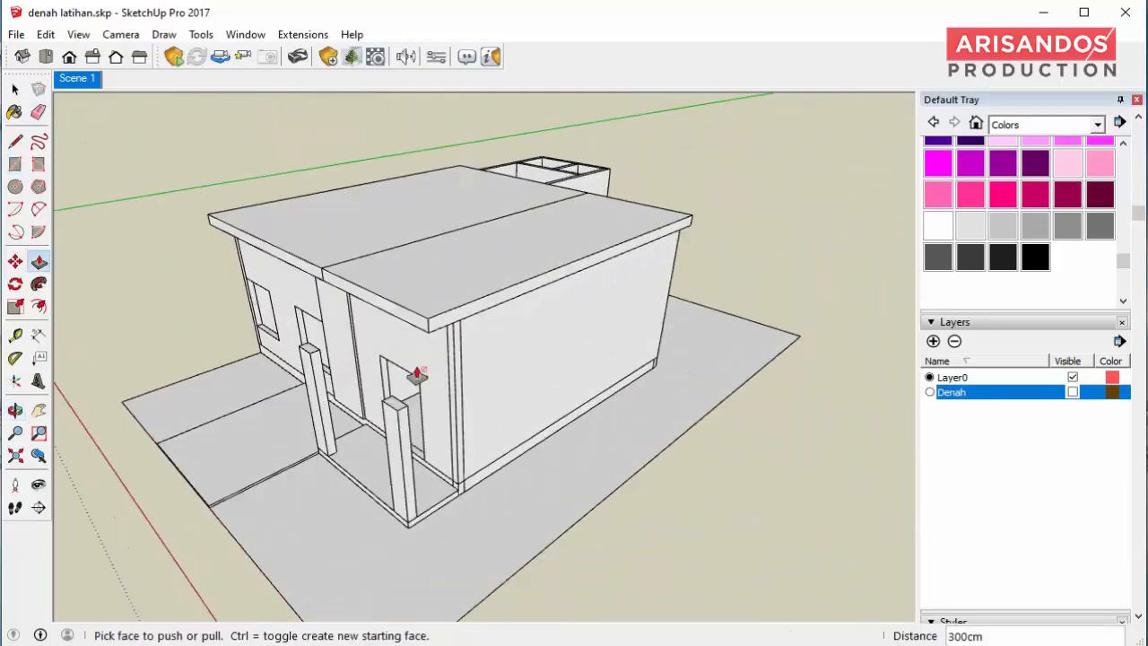
# - Extend the second roof slab's front face over the porch, aligning it with the column corner
pyautogui.scroll(1, 418, 355)
pyautogui.click(415, 321)
pyautogui.click(393, 423)
pyautogui.moveTo(397, 423); pyautogui.dragTo(606, 264, button='middle')
# - Select the complete second roof slab and make it a group
pyautogui.scroll(3, 561, 308)
pyautogui.moveTo(561, 308); pyautogui.dragTo(456, 321, button='middle')
pyautogui.click(16, 92)
pyautogui.click(479, 241)
pyautogui.scroll(-3, 520, 254)
pyautogui.moveTo(522, 256); pyautogui.dragTo(469, 313, button='middle')
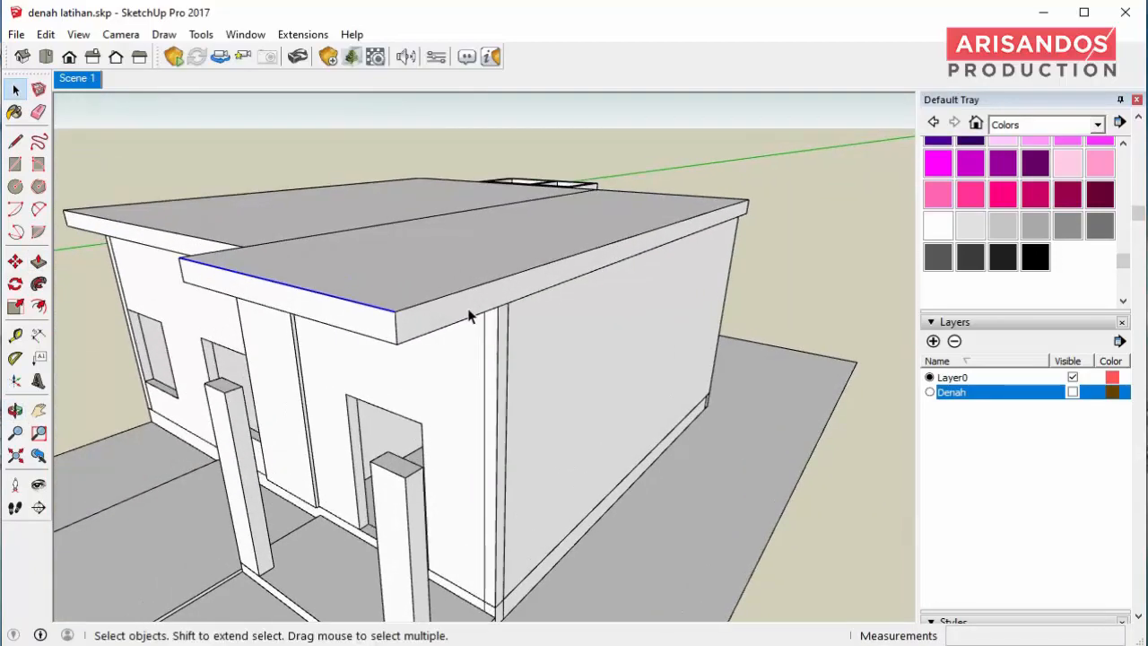
pyautogui.click(276, 231)
pyautogui.moveTo(475, 247); pyautogui.dragTo(404, 259, button='middle')
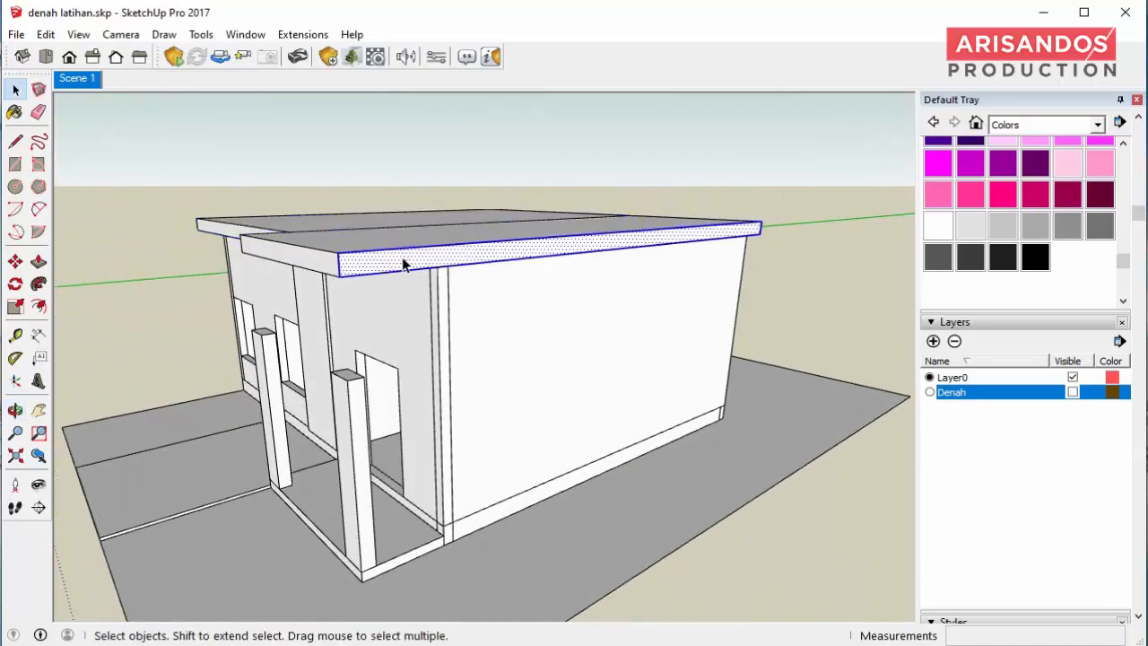
pyautogui.rightClick(404, 258)
pyautogui.click(469, 411)
# - Draw a narrow rectangle on the porch wall under the slab's outer corner and pull it out 100 cm to the column
pyautogui.moveTo(473, 310); pyautogui.dragTo(579, 272, button='middle')
pyautogui.scroll(3, 511, 251)
pyautogui.moveTo(511, 251); pyautogui.dragTo(571, 182, button='middle')
pyautogui.scroll(-5, 511, 244)
pyautogui.scroll(3, 526, 314)
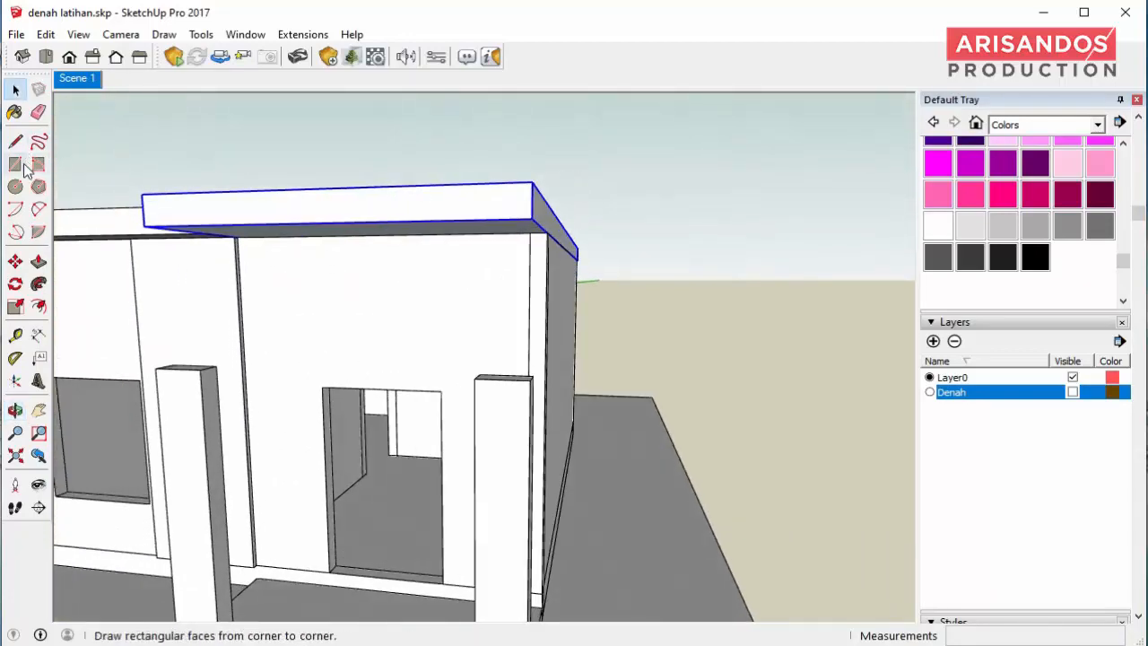
pyautogui.click(25, 168)
pyautogui.scroll(2, 536, 223)
pyautogui.press('p')
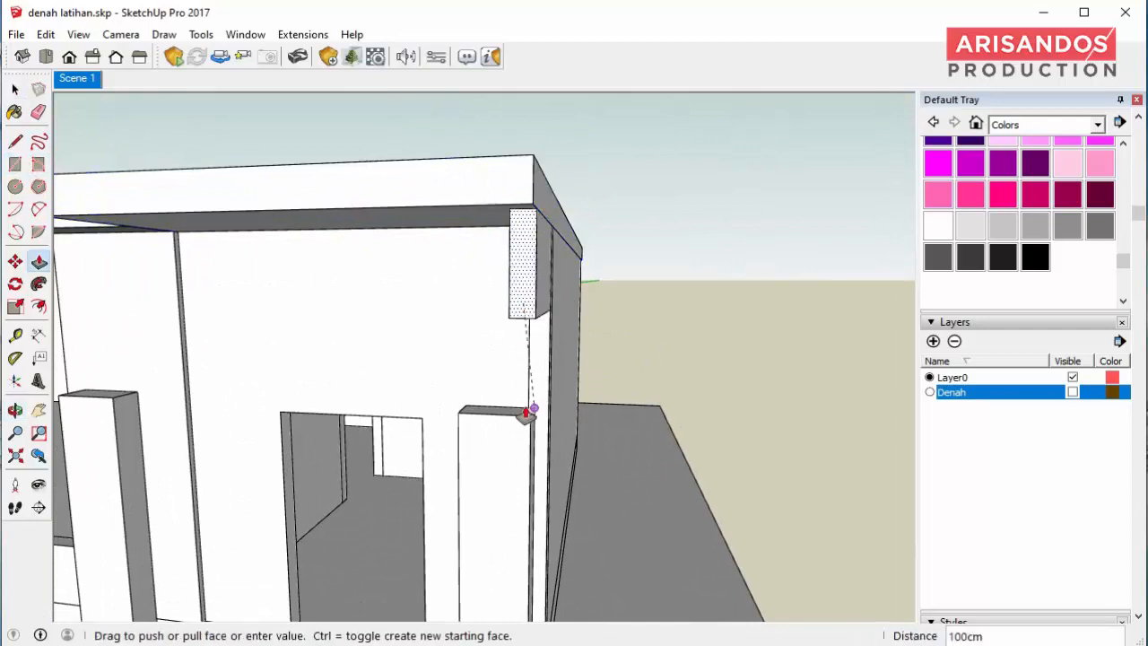
pyautogui.moveTo(532, 397); pyautogui.dragTo(505, 314, button='middle')
# - Extend the side panel's end 15 cm over the column and pull its inner strip across the porch front to the other column
pyautogui.moveTo(454, 409); pyautogui.dragTo(579, 401, button='middle')
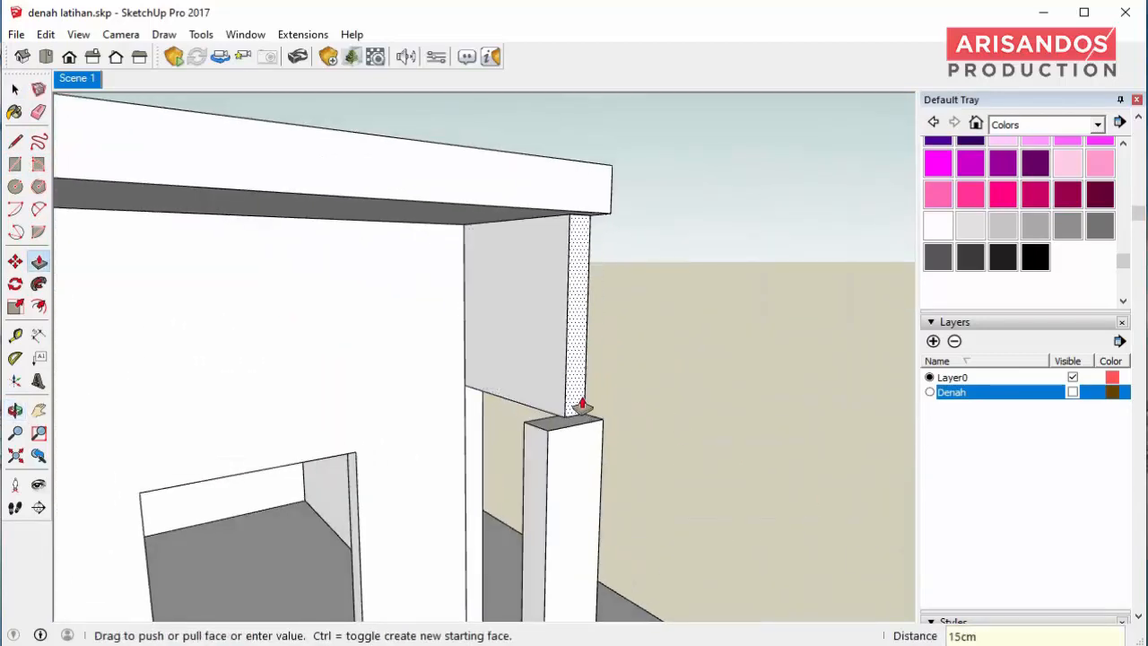
pyautogui.scroll(-5, 541, 423)
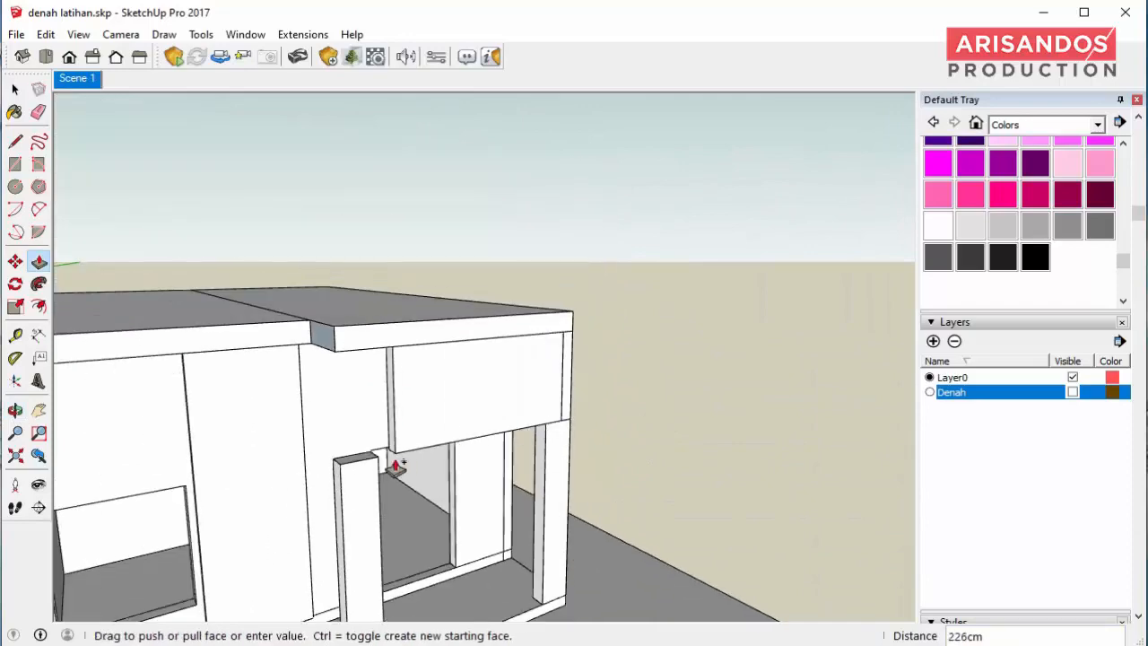
pyautogui.scroll(3, 341, 471)
pyautogui.click(341, 455)
# - Extend the front panel's end by 15 cm and pull its rear strip back to the house wall
pyautogui.moveTo(344, 455); pyautogui.dragTo(546, 459, button='middle')
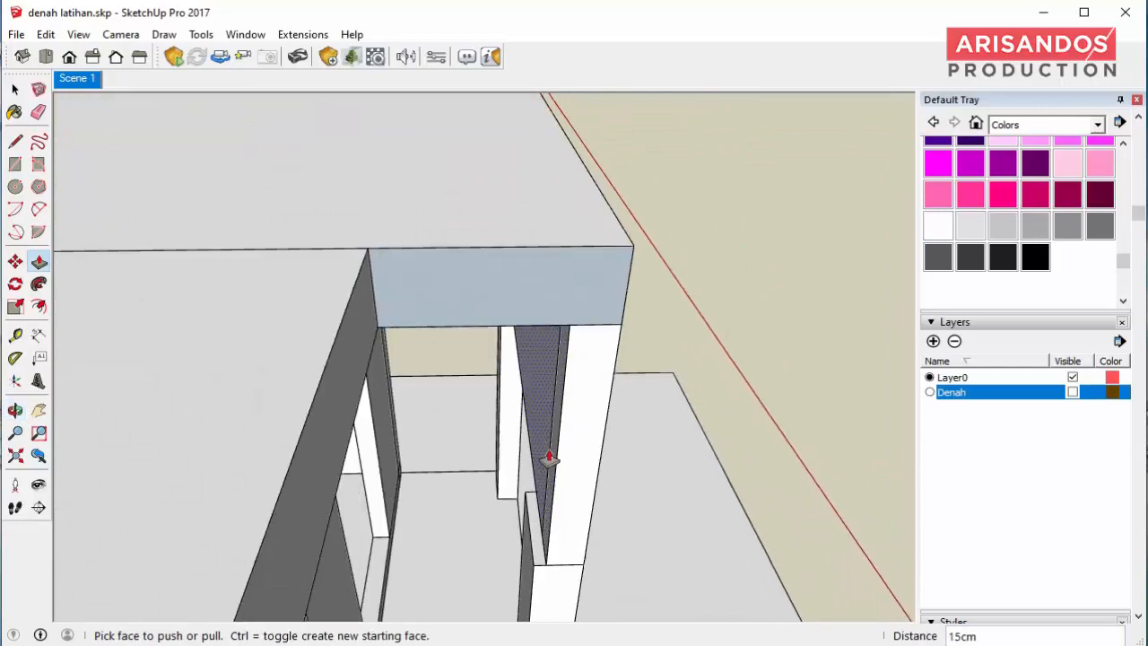
pyautogui.click(546, 458)
pyautogui.scroll(3, 486, 479)
pyautogui.moveTo(281, 538); pyautogui.dragTo(340, 410, button='middle')
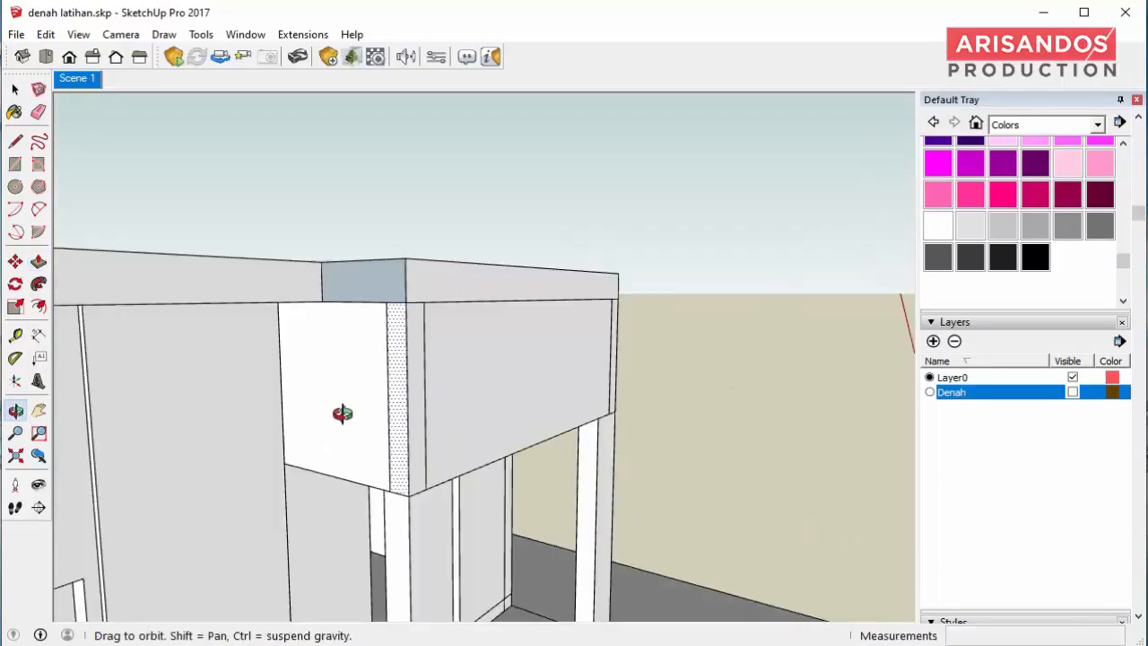
# - Select the entire porch fascia panel under the roof and make it a group
pyautogui.scroll(-4, 569, 400)
pyautogui.click(17, 141)
pyautogui.tripleClick(490, 392)
pyautogui.rightClick(489, 392)
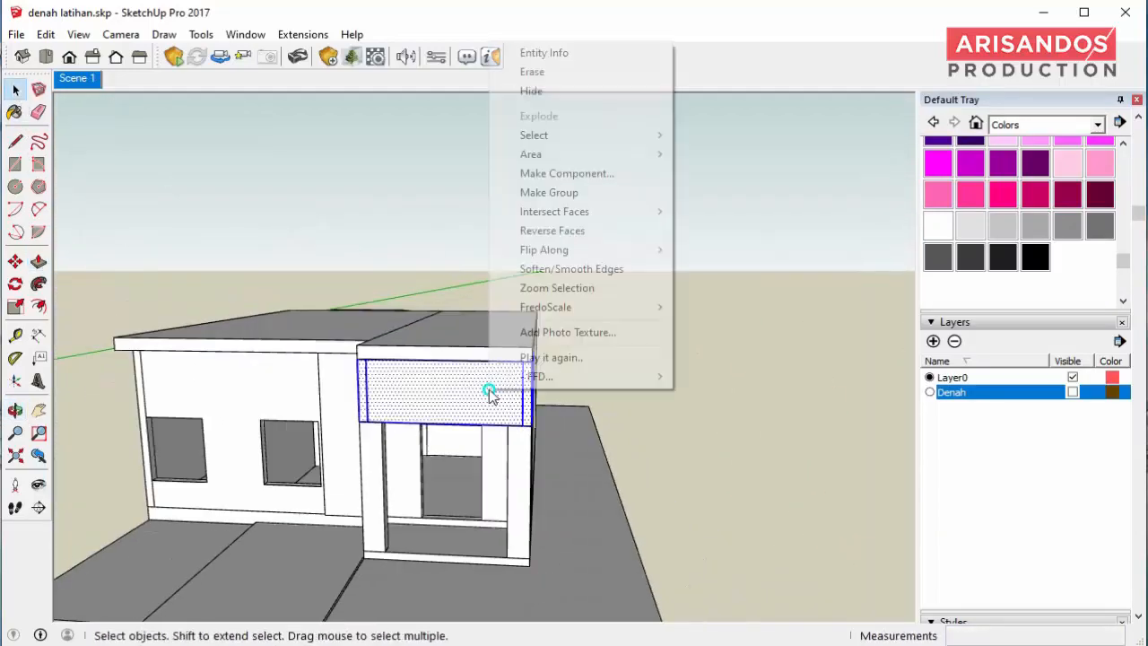
pyautogui.click(583, 194)
# - Draw a 300 × 10 cm rectangle along the bottom of the fascia's front face and pull it out 50 cm as a canopy
pyautogui.moveTo(403, 350); pyautogui.dragTo(348, 447, button='middle')
pyautogui.scroll(3, 348, 447)
pyautogui.click(15, 165)
pyautogui.scroll(2, 321, 405)
pyautogui.click(321, 405)
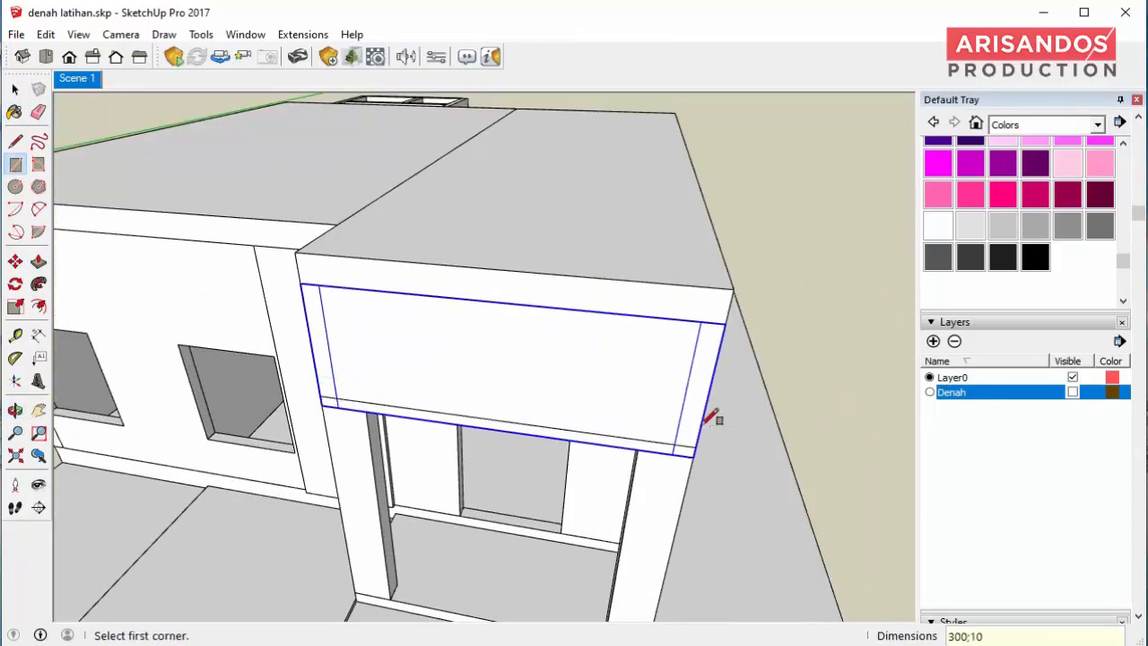
pyautogui.press('p')
pyautogui.click(684, 454)
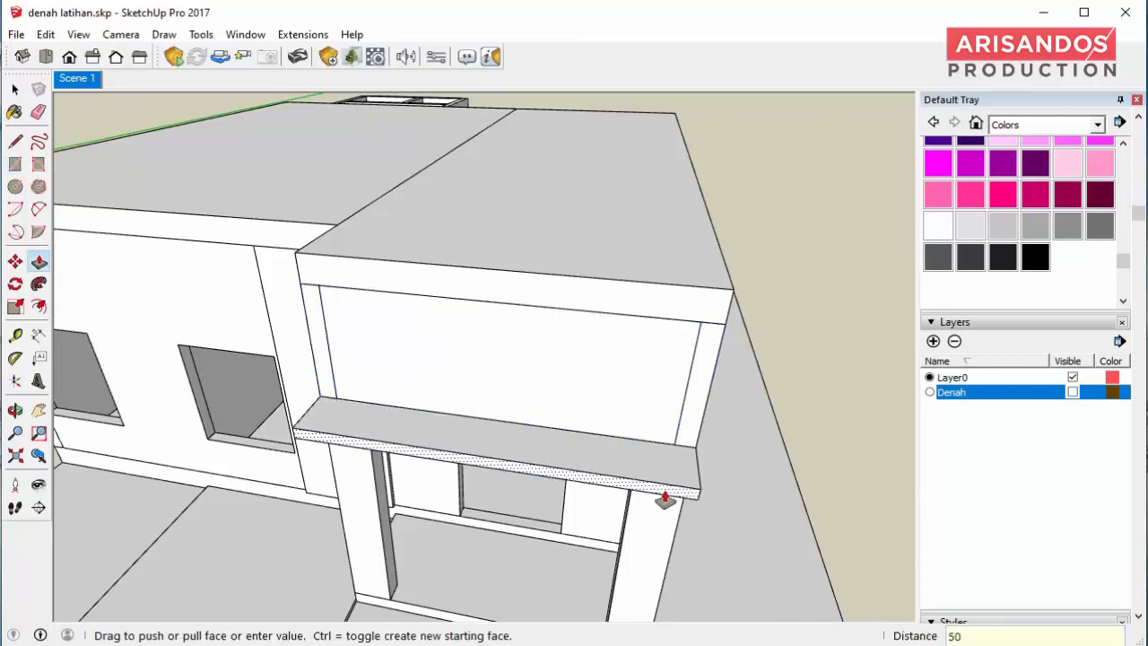
# - Extend the canopy's outer end 50 cm past the fascia corner and pull its back face along the fascia's side
pyautogui.moveTo(664, 499); pyautogui.dragTo(344, 441, button='middle')
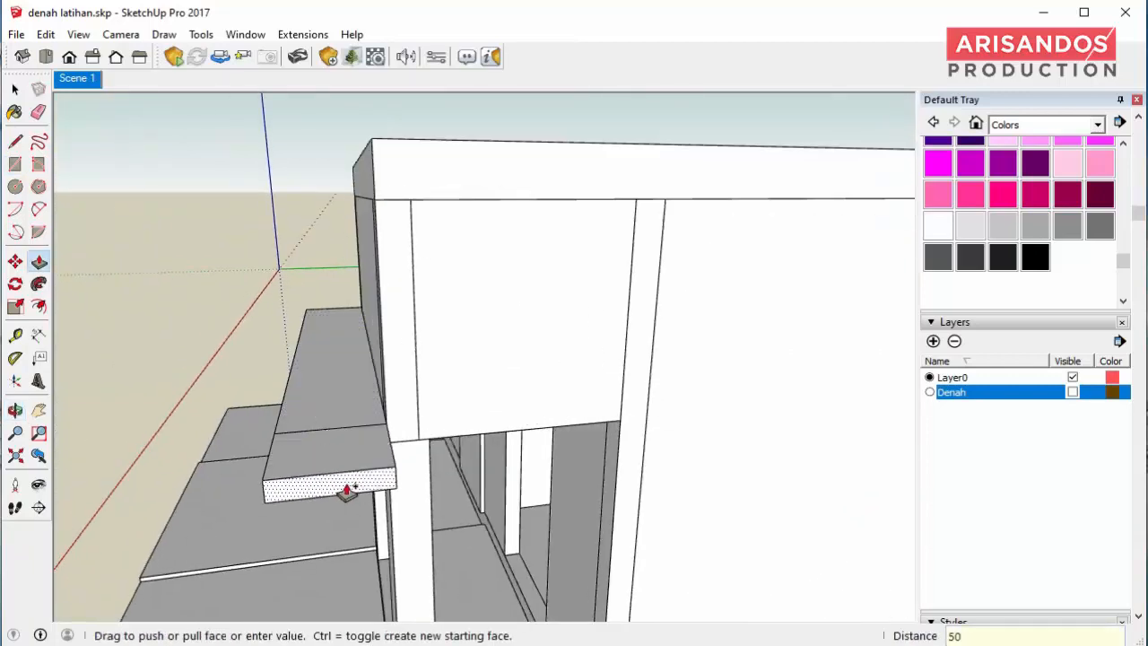
pyautogui.press('Return')
pyautogui.moveTo(347, 491); pyautogui.dragTo(258, 462, button='middle')
pyautogui.click(577, 271)
pyautogui.scroll(-3, 509, 330)
# - Extend the canopy's opposite end face 50 cm past the inner fascia corner
pyautogui.moveTo(296, 358); pyautogui.dragTo(950, 395, button='middle')
pyautogui.scroll(-2, 950, 394)
pyautogui.scroll(-3, 454, 536)
pyautogui.click(455, 537)
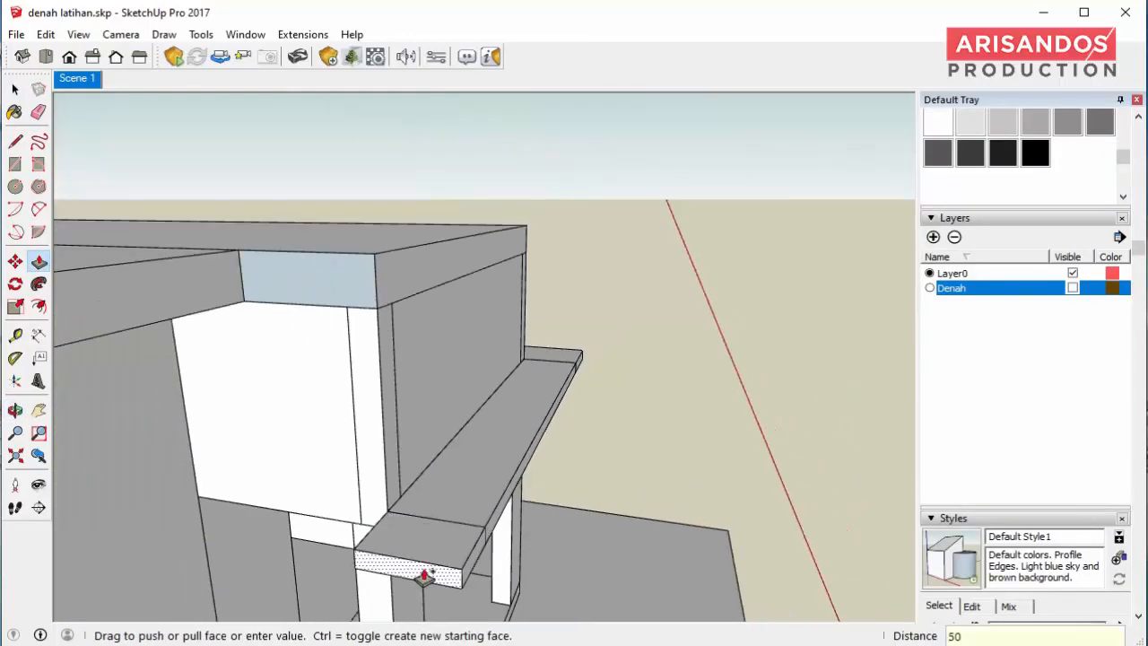
pyautogui.press('Return')
# - Pull the back face of the canopy's inner end 115 cm toward the house wall
pyautogui.moveTo(424, 577); pyautogui.dragTo(435, 527, button='middle')
pyautogui.click(437, 535)
pyautogui.click(243, 597)
# - Select the entire canopy around the porch fascia and make it a group
pyautogui.scroll(-3, 403, 485)
pyautogui.moveTo(433, 464); pyautogui.dragTo(382, 459, button='middle')
pyautogui.scroll(-3, 368, 422)
pyautogui.moveTo(331, 380); pyautogui.dragTo(203, 372, button='middle')
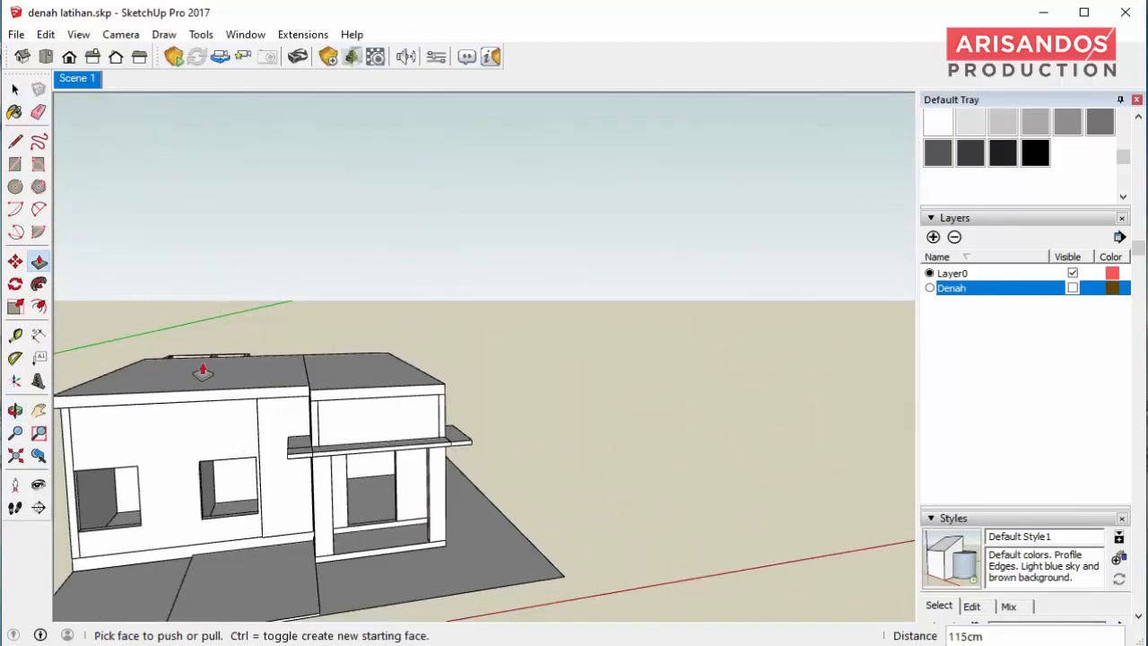
pyautogui.scroll(-3, 394, 314)
pyautogui.moveTo(394, 314); pyautogui.dragTo(319, 303, button='middle')
pyautogui.scroll(-1, 333, 276)
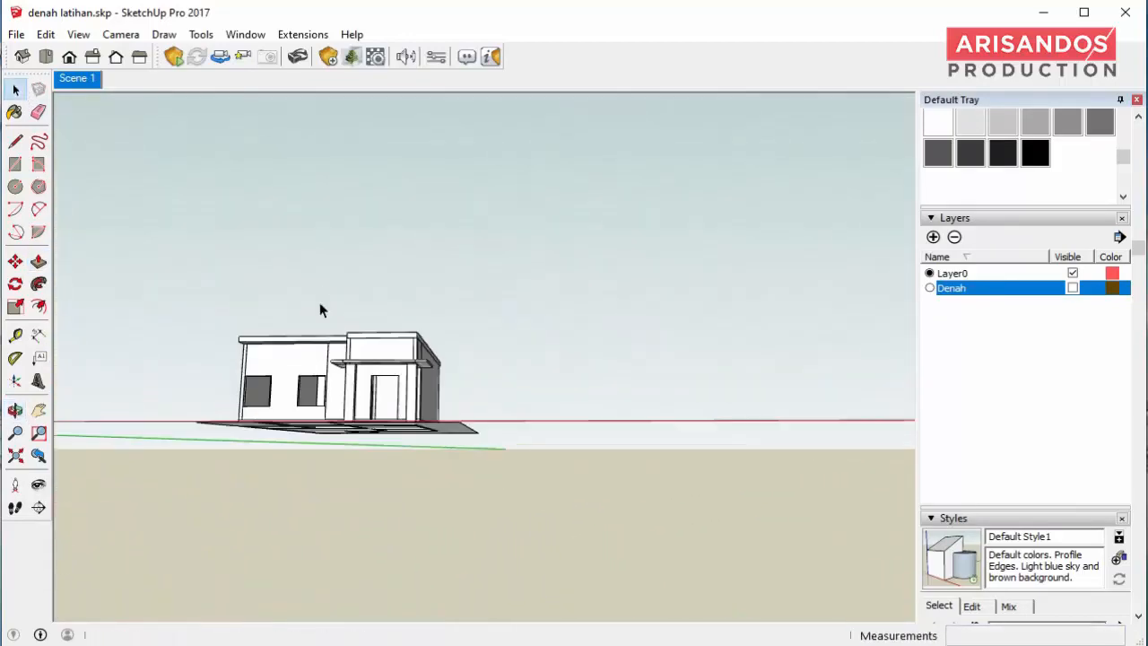
pyautogui.scroll(3, 319, 302)
pyautogui.moveTo(503, 359); pyautogui.dragTo(460, 401, button='middle')
pyautogui.rightClick(460, 400)
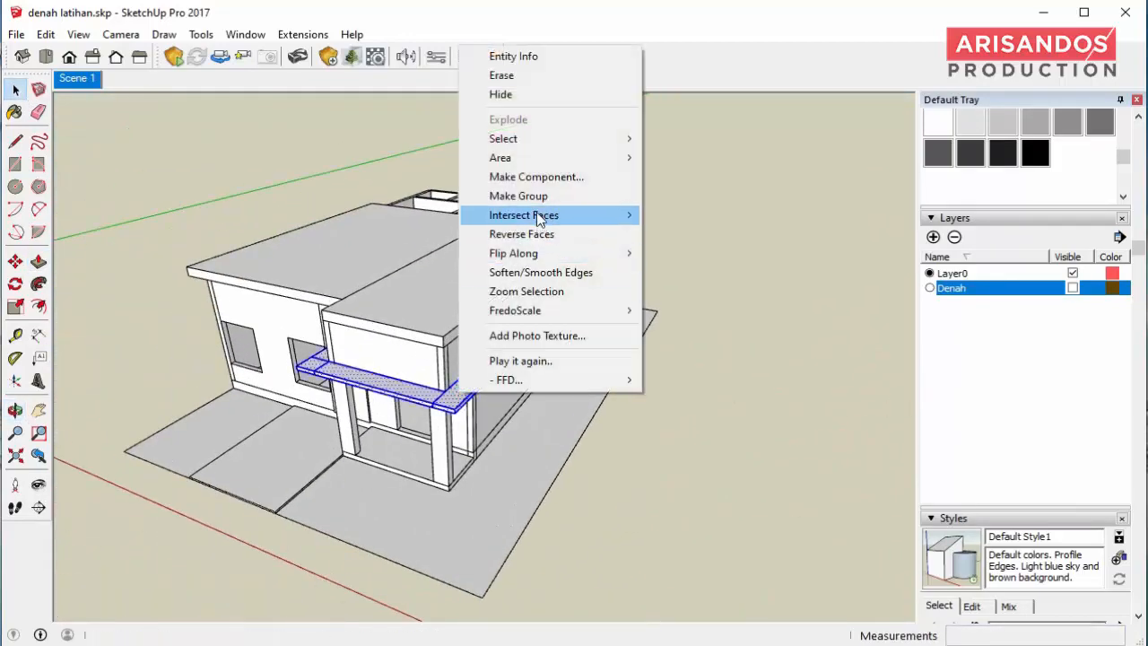
pyautogui.click(518, 195)
# - Extend the front face of the porch roof slab outward by 50 cm inside its group and close the group
pyautogui.scroll(-3, 618, 352)
pyautogui.moveTo(620, 351); pyautogui.dragTo(484, 376, button='middle')
pyautogui.scroll(3, 616, 373)
pyautogui.moveTo(616, 373); pyautogui.dragTo(676, 364, button='middle')
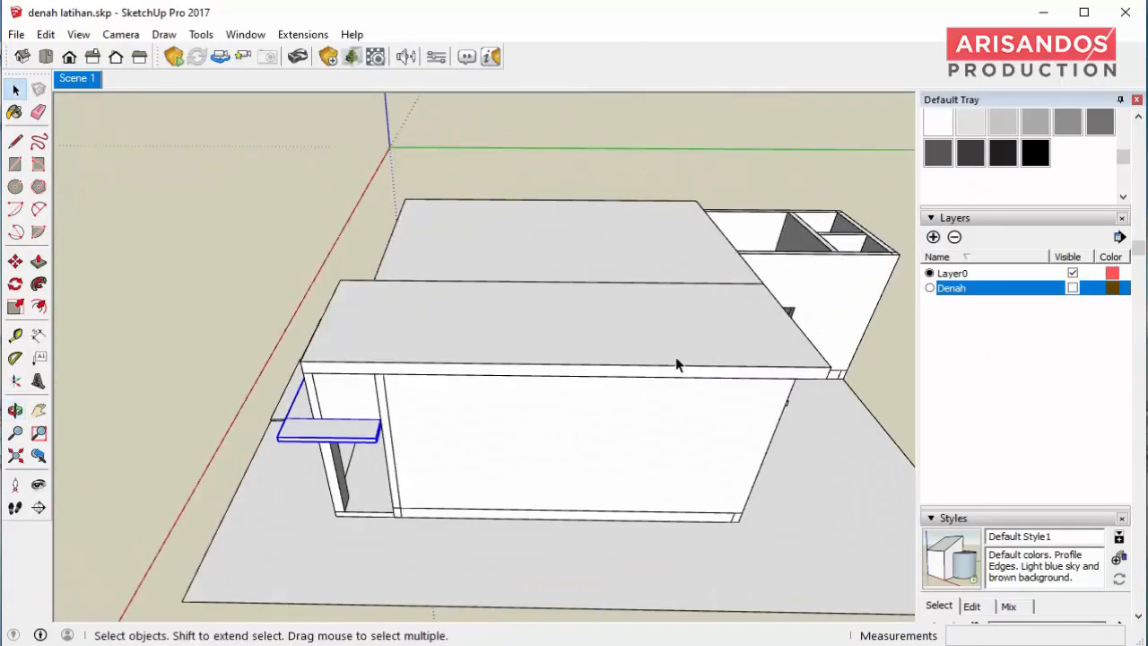
pyautogui.moveTo(350, 394); pyautogui.dragTo(446, 384, button='middle')
pyautogui.scroll(2, 446, 386)
pyautogui.doubleClick(445, 388)
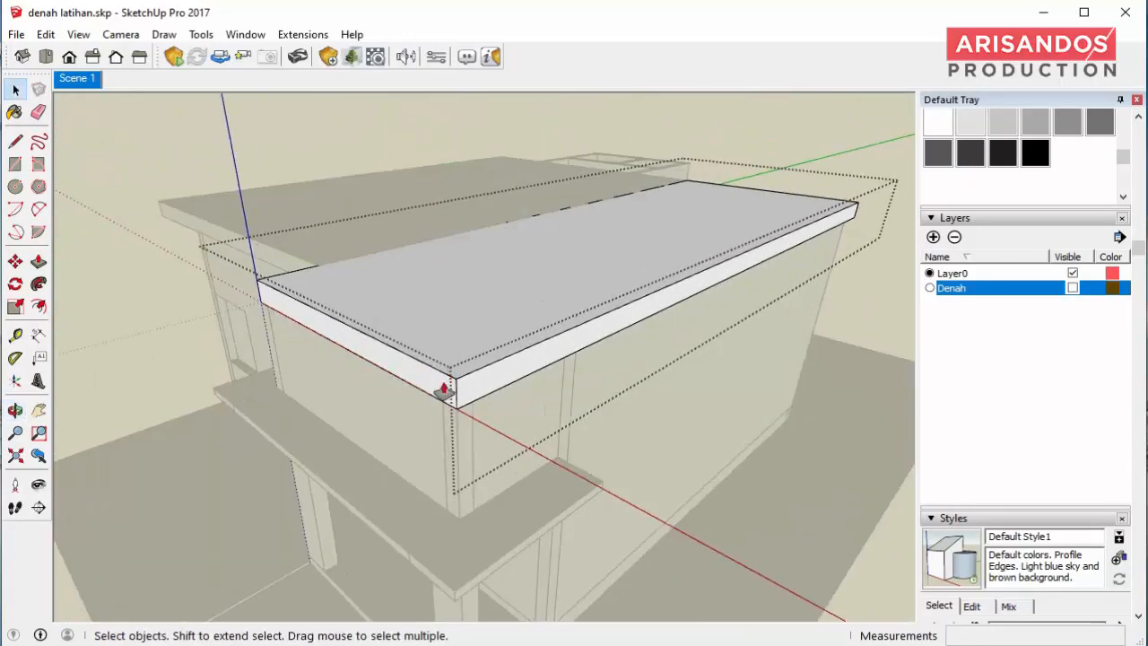
pyautogui.click(441, 392)
pyautogui.write('50')
pyautogui.press('Return')
pyautogui.moveTo(410, 441); pyautogui.dragTo(331, 345, button='middle')
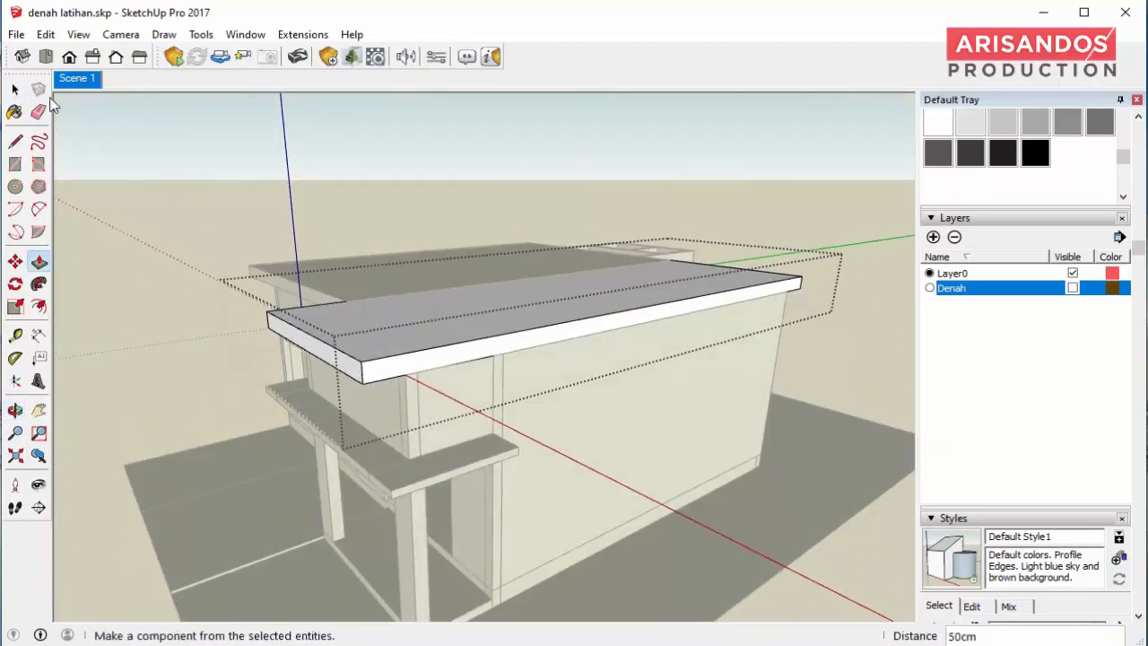
pyautogui.click(16, 89)
pyautogui.click(154, 213)
pyautogui.scroll(-2, 260, 377)
pyautogui.moveTo(269, 386); pyautogui.dragTo(496, 356, button='middle')
pyautogui.moveTo(301, 346); pyautogui.dragTo(565, 357, button='middle')
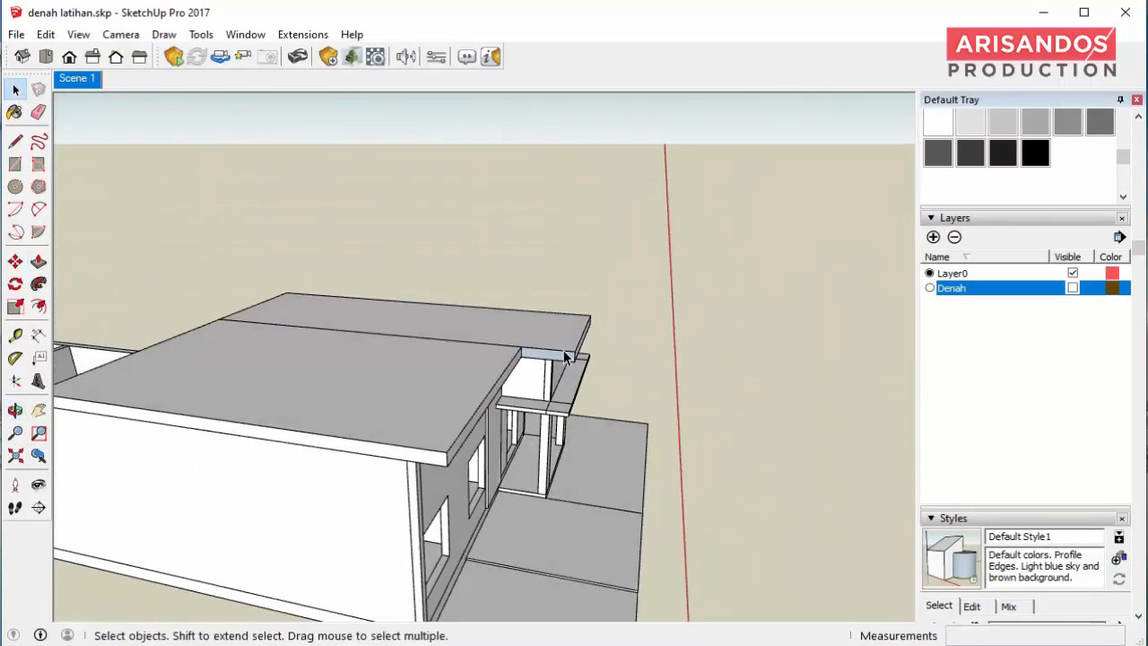
pyautogui.click(527, 333)
pyautogui.scroll(-3, 455, 384)
pyautogui.moveTo(455, 384)
pyautogui.mouseDown(button='middle')
pyautogui.moveTo(418, 407)
pyautogui.moveTo(346, 395)
pyautogui.mouseUp(button='middle')
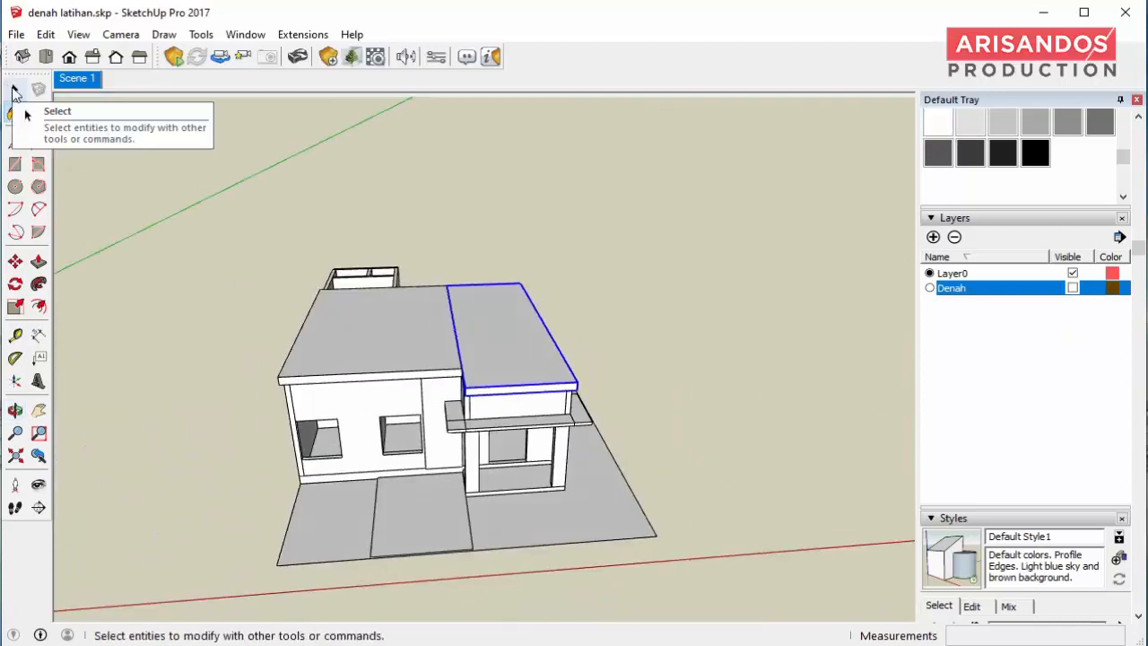
pyautogui.click(15, 90)
pyautogui.click(219, 198)
# - Inside the porch roof group, rotate a copy of the slab's long outer top edge 30° upward about its front corner
pyautogui.scroll(-2, 522, 332)
pyautogui.moveTo(522, 332); pyautogui.dragTo(376, 314, button='middle')
pyautogui.scroll(1, 527, 360)
pyautogui.doubleClick(448, 325)
pyautogui.moveTo(437, 346); pyautogui.dragTo(345, 318, button='middle')
pyautogui.scroll(2, 319, 315)
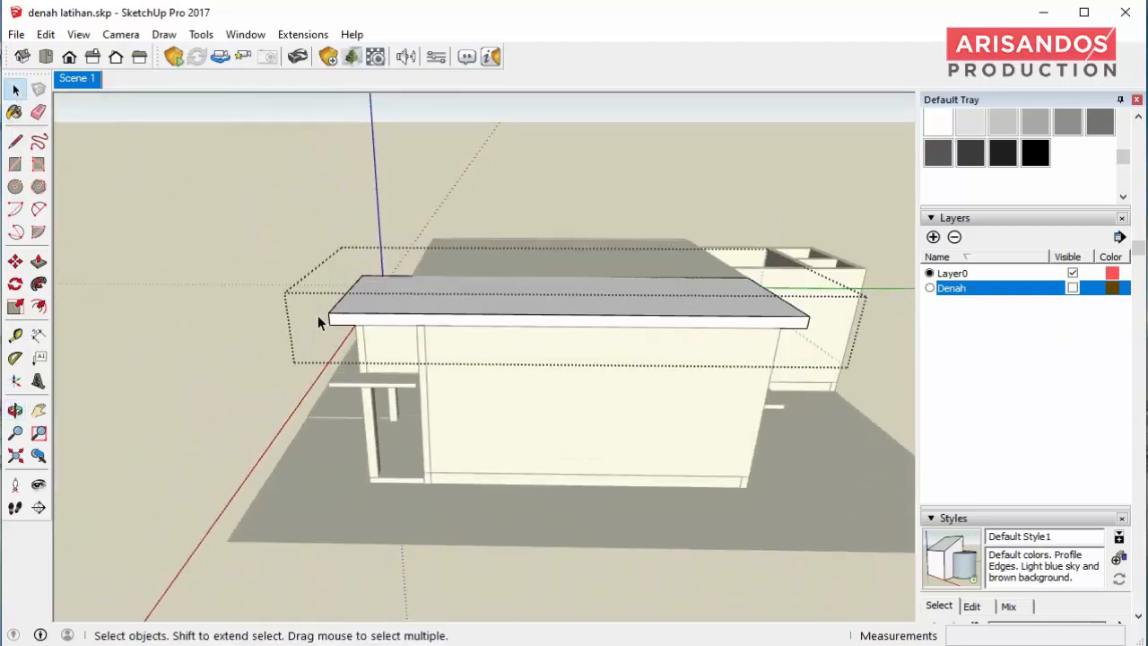
pyautogui.scroll(1, 368, 313)
pyautogui.click(369, 315)
pyautogui.click(15, 283)
pyautogui.scroll(1, 287, 310)
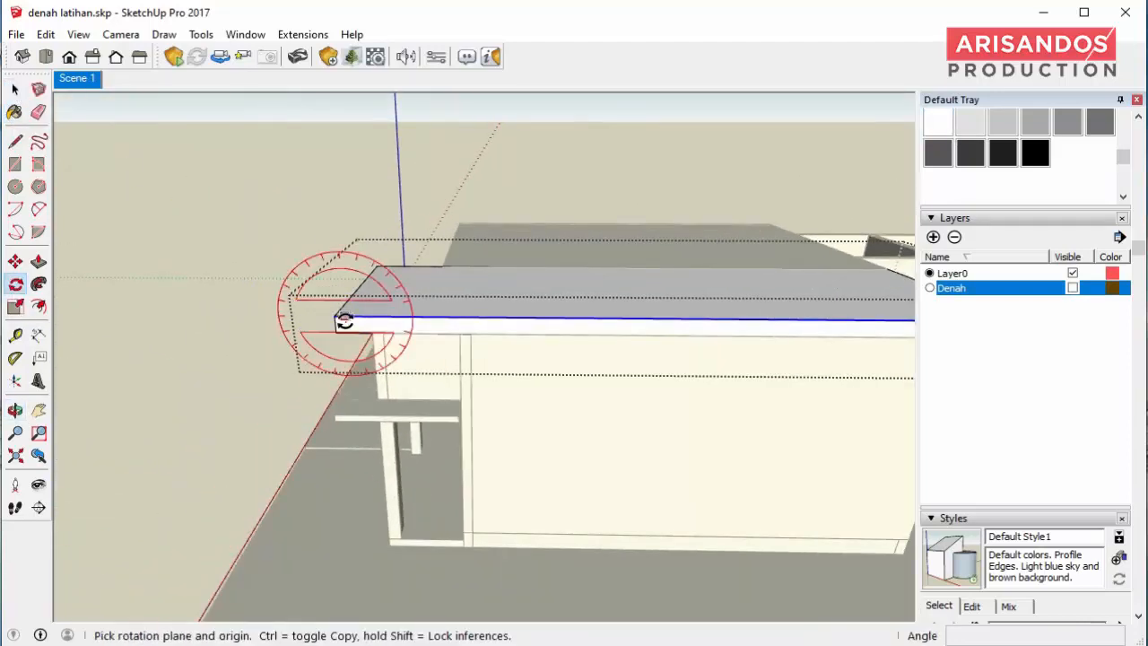
pyautogui.click(440, 315)
pyautogui.write('3')
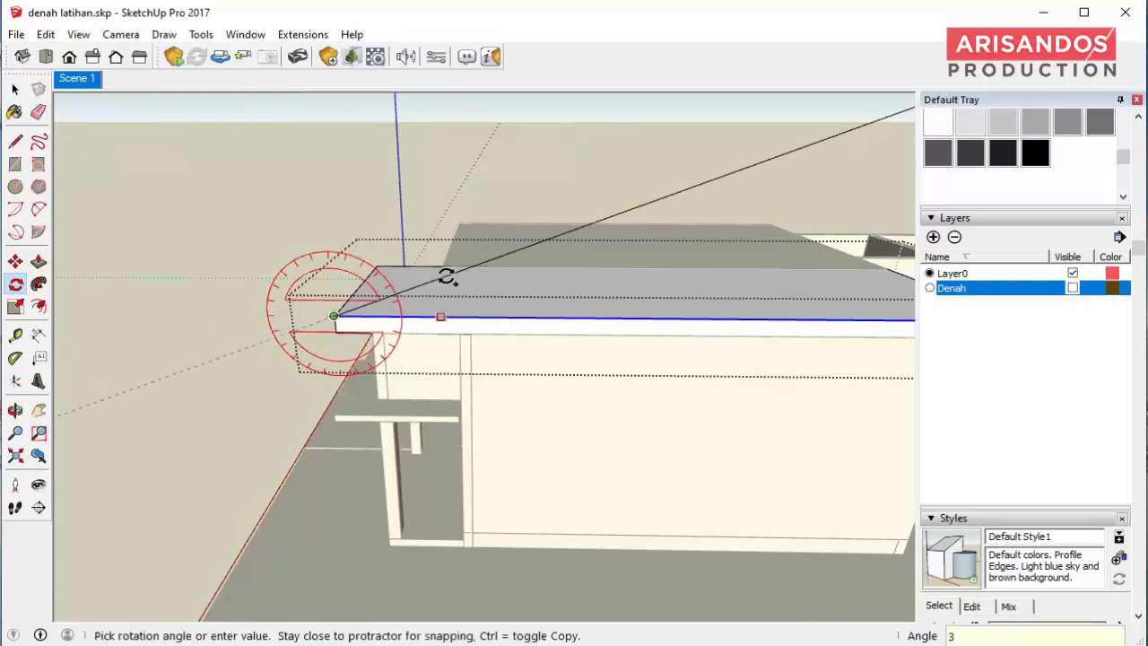
pyautogui.write('0')
pyautogui.press('Return')
# - Complete the porch gable with a vertical line from the edge's midpoint up to the slope and a second slope down to the rear corner
pyautogui.scroll(-1, 439, 310)
pyautogui.click(16, 142)
pyautogui.scroll(-1, 360, 314)
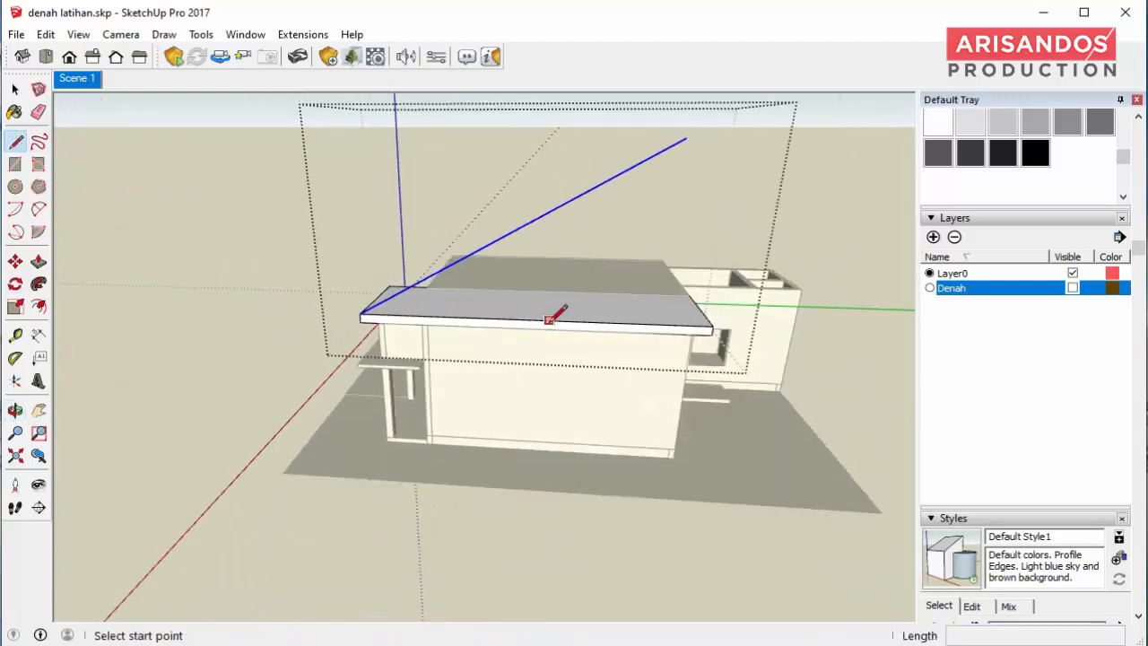
pyautogui.moveTo(533, 318); pyautogui.dragTo(554, 270, button='middle')
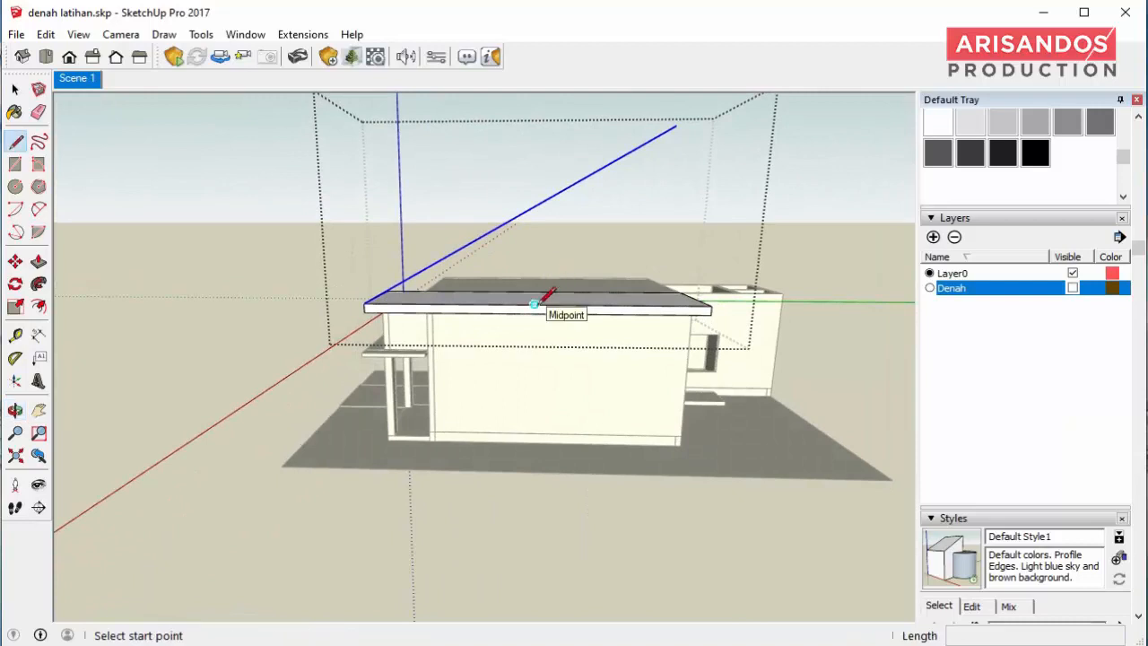
pyautogui.click(537, 215)
pyautogui.moveTo(538, 208); pyautogui.dragTo(534, 219, button='middle')
pyautogui.click(696, 322)
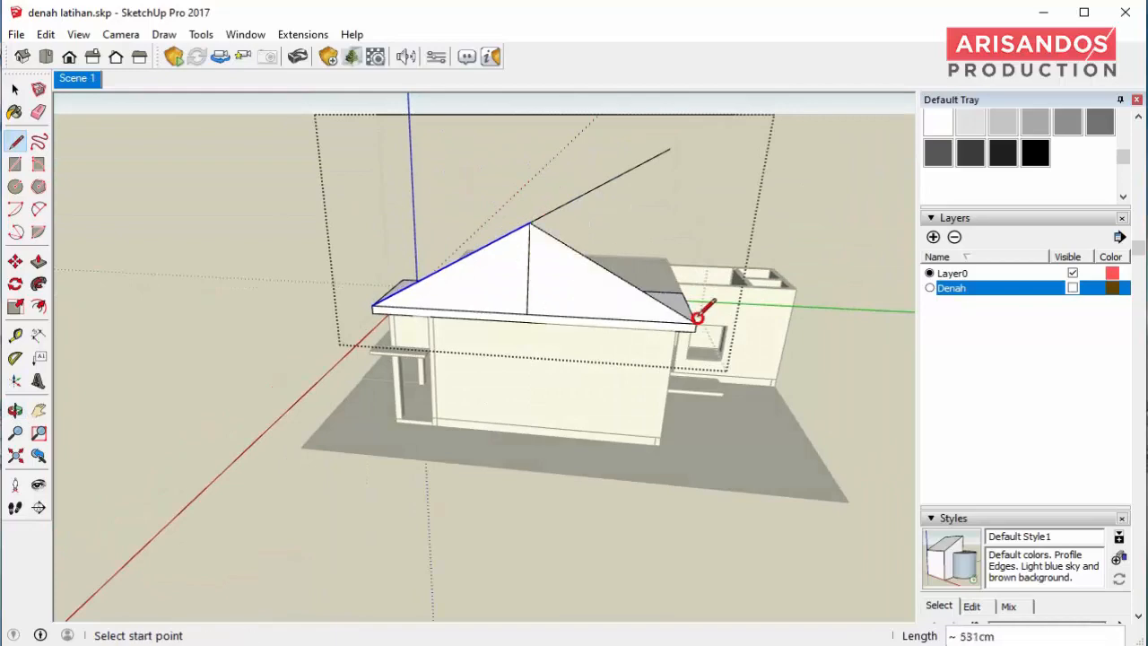
# - Pull both halves of the porch gable across the full width of the roof slab
pyautogui.moveTo(696, 319); pyautogui.dragTo(395, 266, button='middle')
pyautogui.scroll(2, 430, 263)
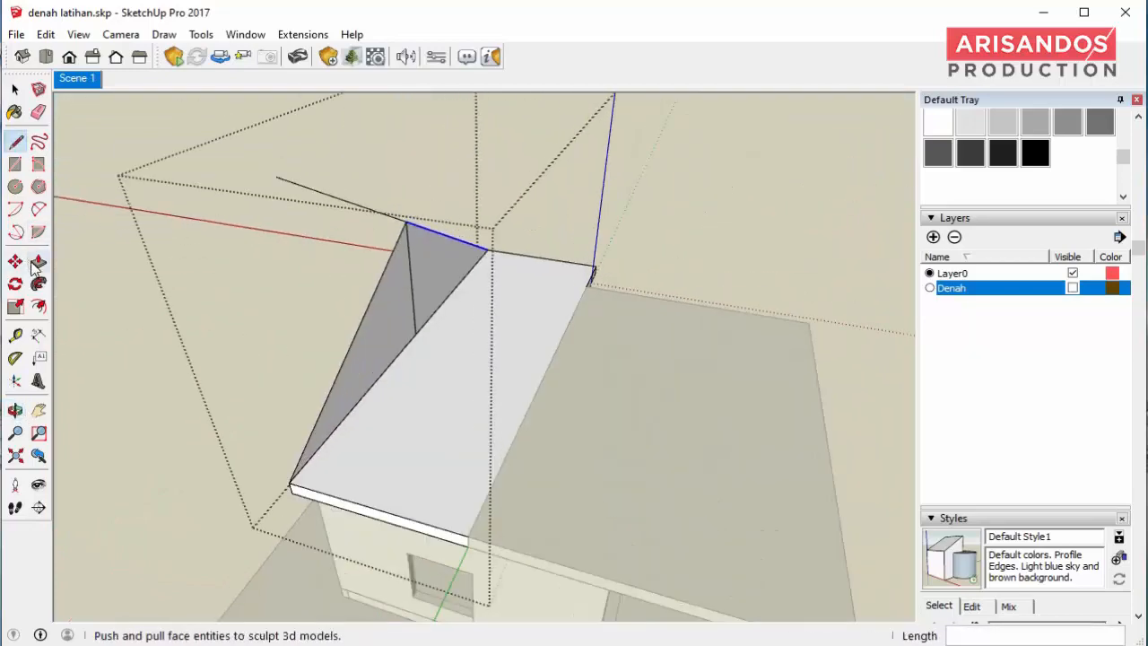
pyautogui.click(38, 263)
pyautogui.scroll(3, 476, 269)
pyautogui.click(439, 271)
pyautogui.click(566, 447)
pyautogui.click(344, 317)
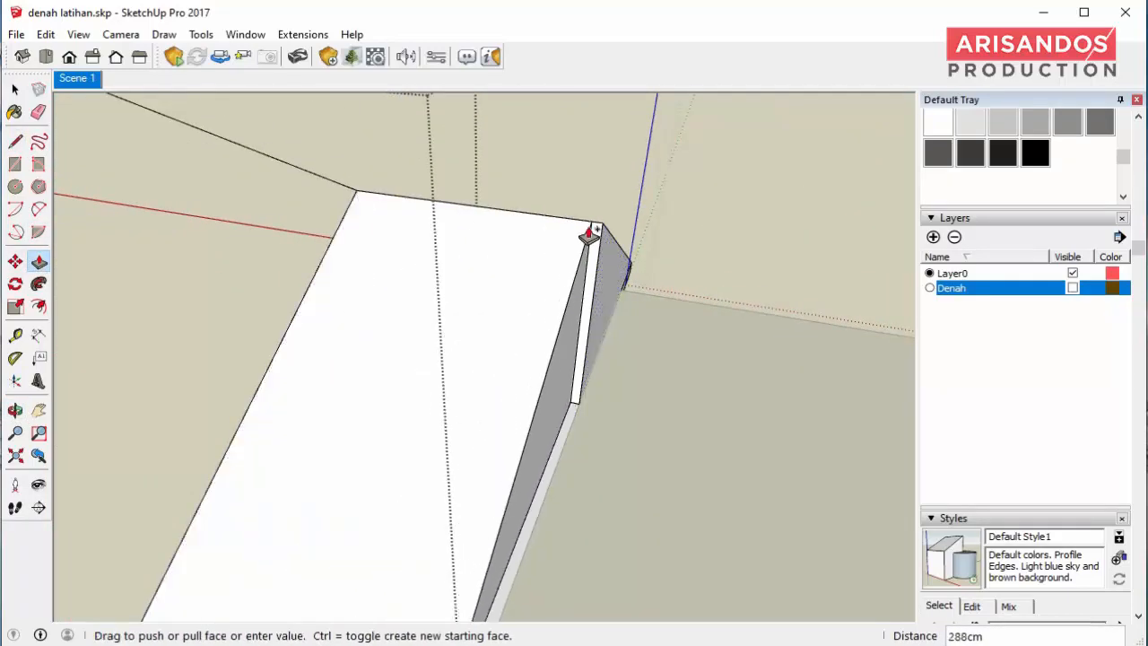
pyautogui.click(629, 264)
# - Erase the leftover sloped line beyond the porch roof's ridge and close the group
pyautogui.scroll(-3, 720, 292)
pyautogui.moveTo(713, 350); pyautogui.dragTo(408, 309, button='middle')
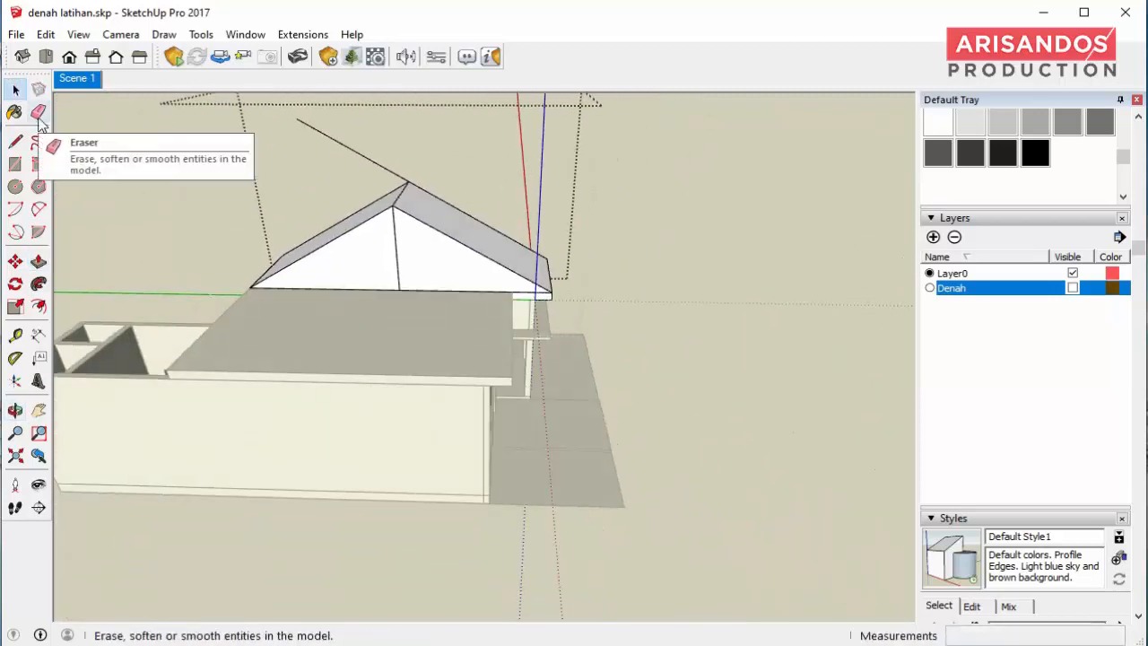
pyautogui.click(38, 112)
pyautogui.click(16, 87)
# - Inside the main roof group, rotate a copy of the slab's outer side edge 30° upward about its front corner
pyautogui.moveTo(125, 191); pyautogui.dragTo(449, 383, button='middle')
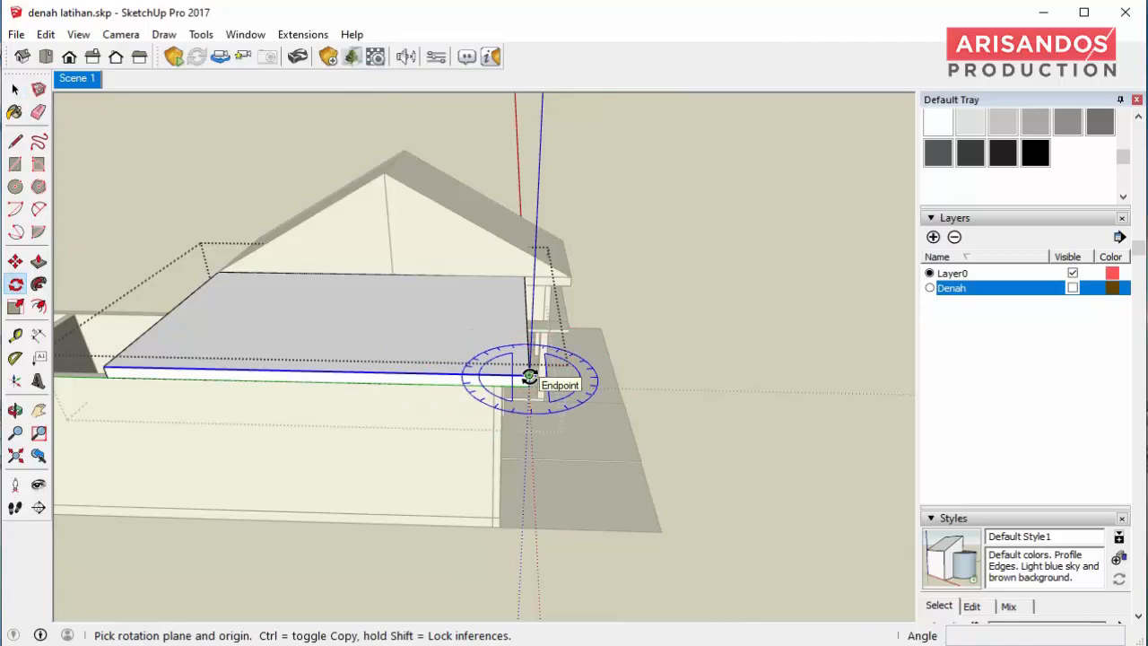
pyautogui.click(423, 373)
pyautogui.write('30')
pyautogui.press('Return')
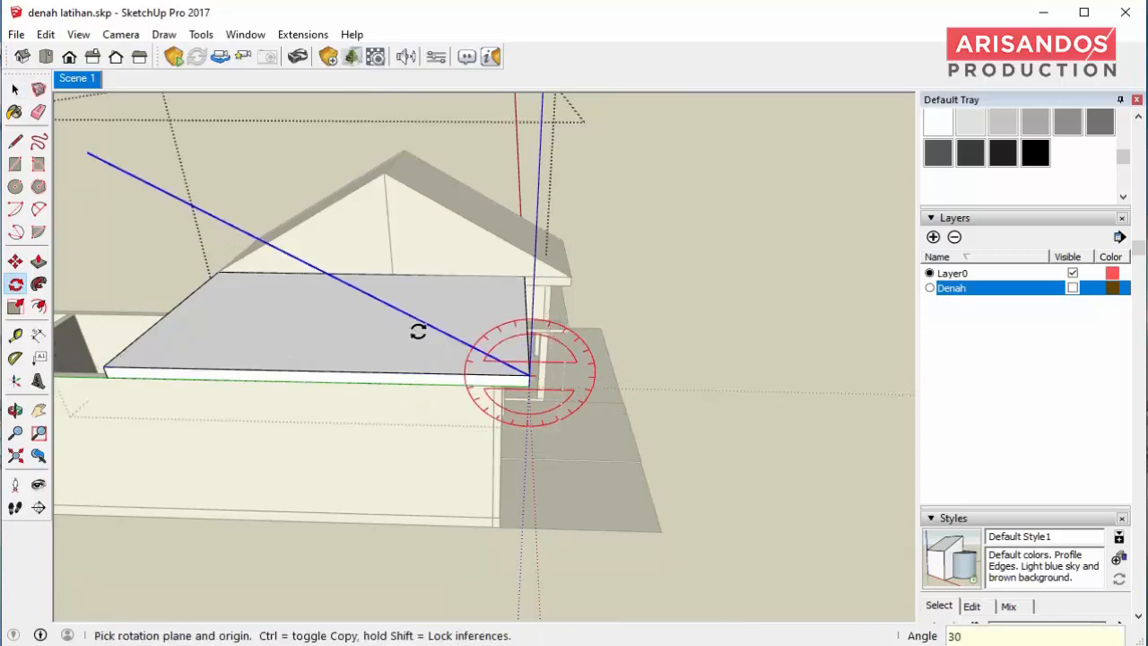
# - Draw the main roof gable's vertical centre line up to the slope and its second slope down to the rear corner
pyautogui.moveTo(418, 331)
pyautogui.mouseDown(button='middle')
pyautogui.moveTo(441, 246)
pyautogui.moveTo(264, 276)
pyautogui.moveTo(475, 221)
pyautogui.moveTo(514, 253)
pyautogui.mouseUp(button='middle')
pyautogui.click(16, 141)
pyautogui.scroll(2, 265, 275)
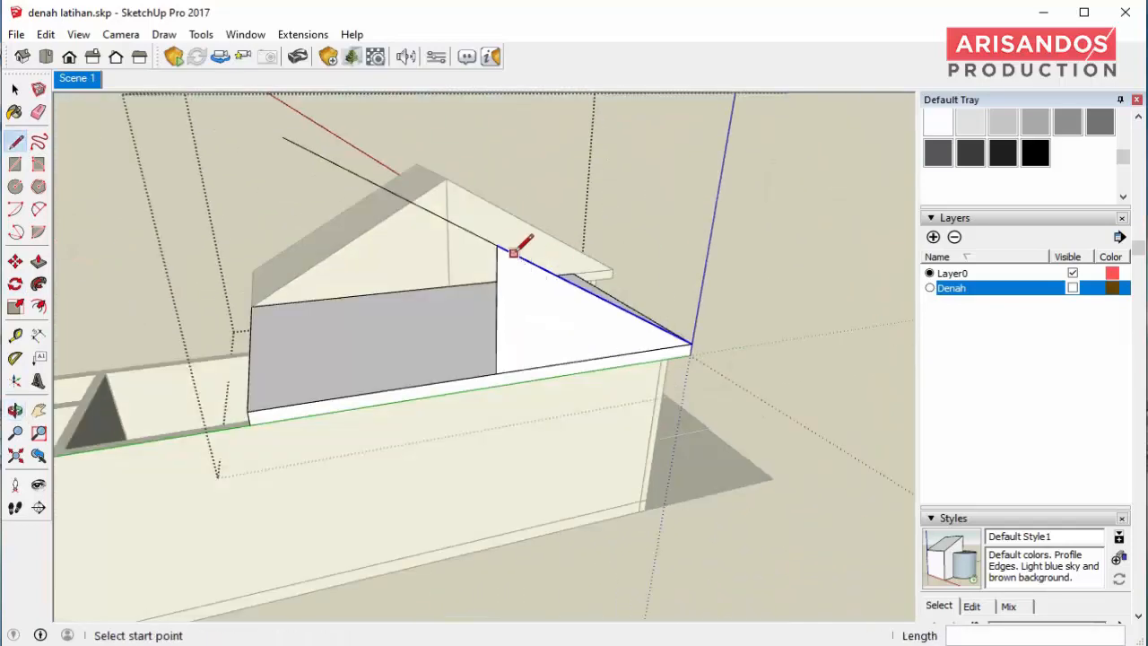
pyautogui.press('Escape')
# - Pull both halves of the main roof gable 500 cm across the slab up to the porch roof
pyautogui.moveTo(271, 397); pyautogui.dragTo(433, 262, button='middle')
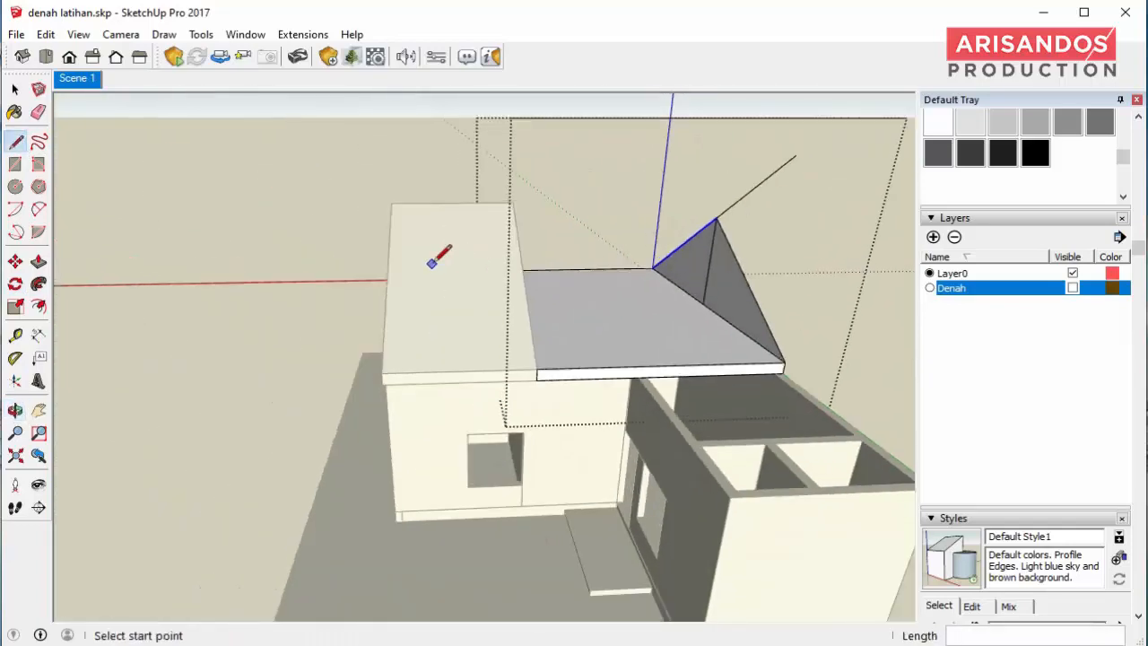
pyautogui.click(35, 261)
pyautogui.scroll(1, 599, 270)
pyautogui.click(764, 293)
pyautogui.click(521, 408)
pyautogui.moveTo(717, 341); pyautogui.dragTo(329, 348, button='middle')
pyautogui.scroll(1, 523, 318)
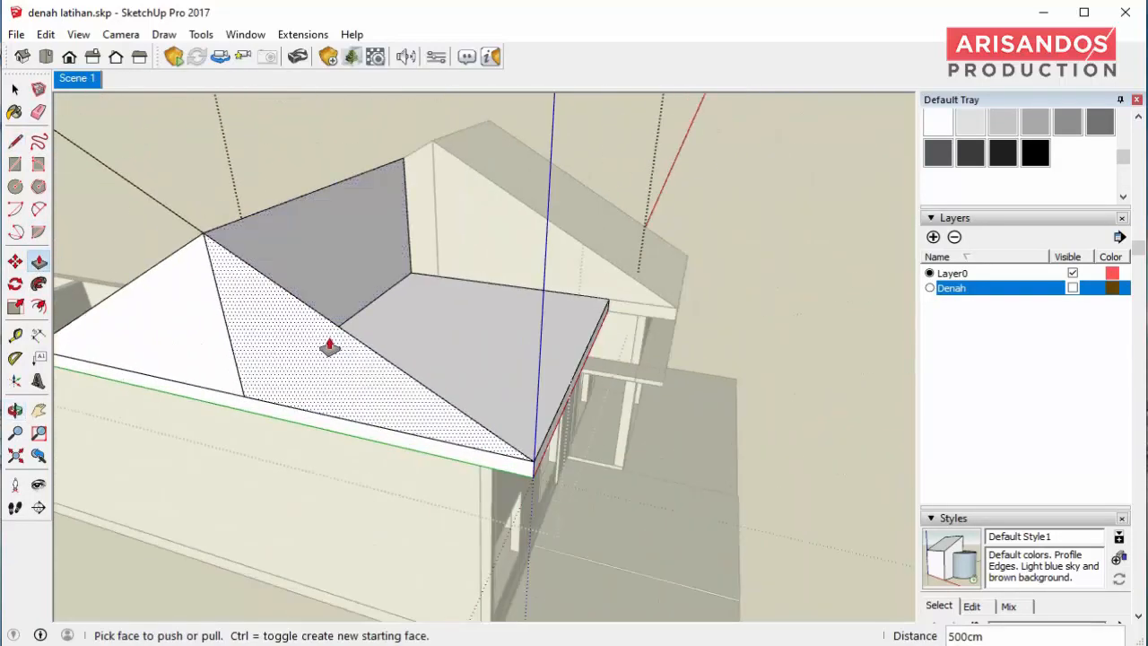
pyautogui.click(329, 348)
pyautogui.click(437, 159)
pyautogui.scroll(-4, 472, 213)
pyautogui.hotkey('ctrl', 'z')
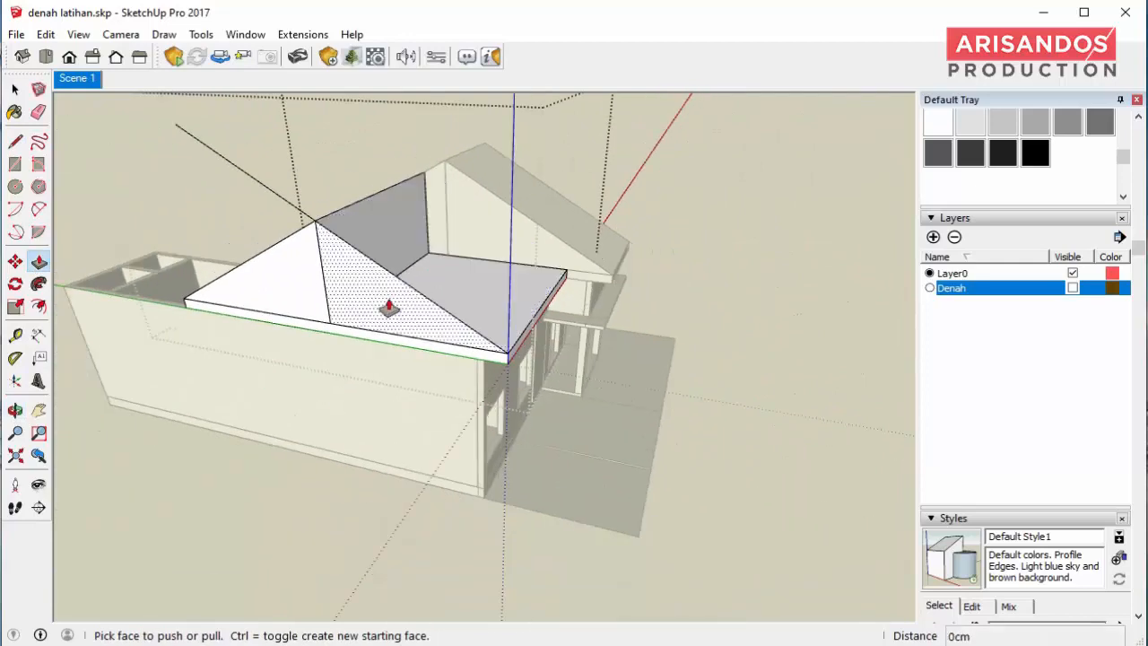
pyautogui.click(388, 308)
# - Erase the leftover sloped line beyond the main roof's ridge and close the group
pyautogui.click(38, 112)
pyautogui.scroll(-1, 217, 182)
pyautogui.click(264, 196)
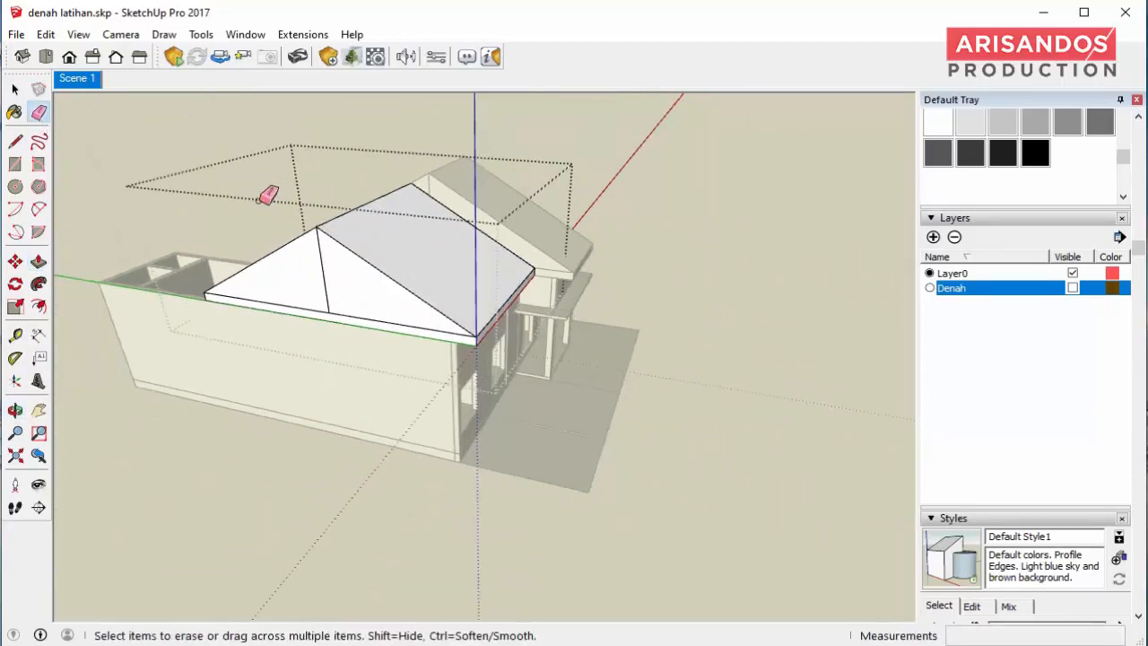
pyautogui.scroll(-2, 266, 195)
pyautogui.moveTo(266, 195); pyautogui.dragTo(242, 157, button='middle')
pyautogui.click(15, 90)
pyautogui.click(234, 200)
# - Open the main roof group and erase the vertical dividing edge on its gable face
pyautogui.moveTo(235, 204); pyautogui.dragTo(381, 233, button='middle')
pyautogui.scroll(3, 380, 228)
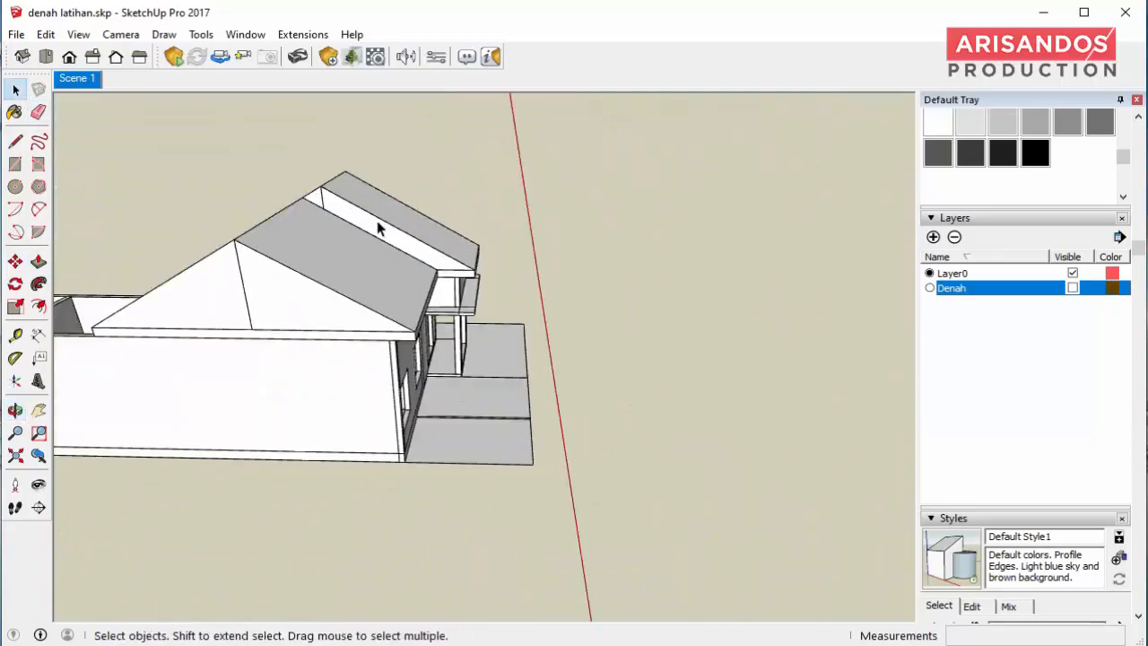
pyautogui.doubleClick(378, 228)
pyautogui.press('space')
pyautogui.moveTo(289, 299); pyautogui.dragTo(248, 329, button='middle')
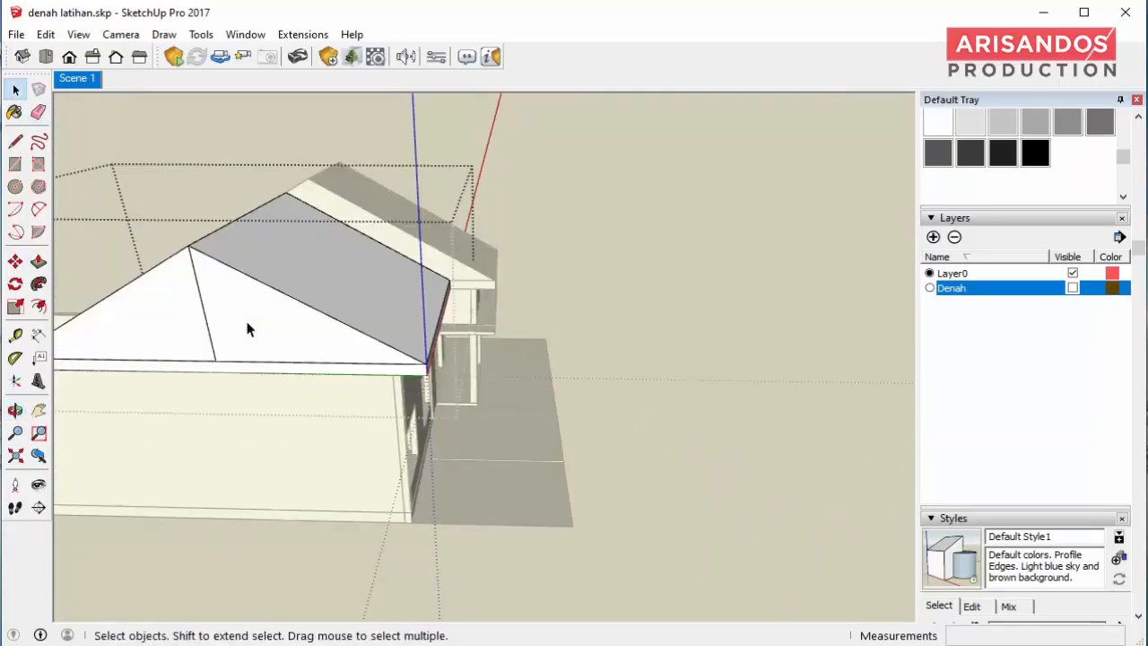
pyautogui.click(201, 303)
# - Open the porch roof group, erase the vertical dividing edge on its gable face and close the group
pyautogui.moveTo(519, 276); pyautogui.dragTo(207, 256, button='middle')
pyautogui.scroll(2, 602, 246)
pyautogui.press('space')
pyautogui.moveTo(628, 242); pyautogui.dragTo(593, 232, button='middle')
pyautogui.click(593, 230)
pyautogui.doubleClick(593, 231)
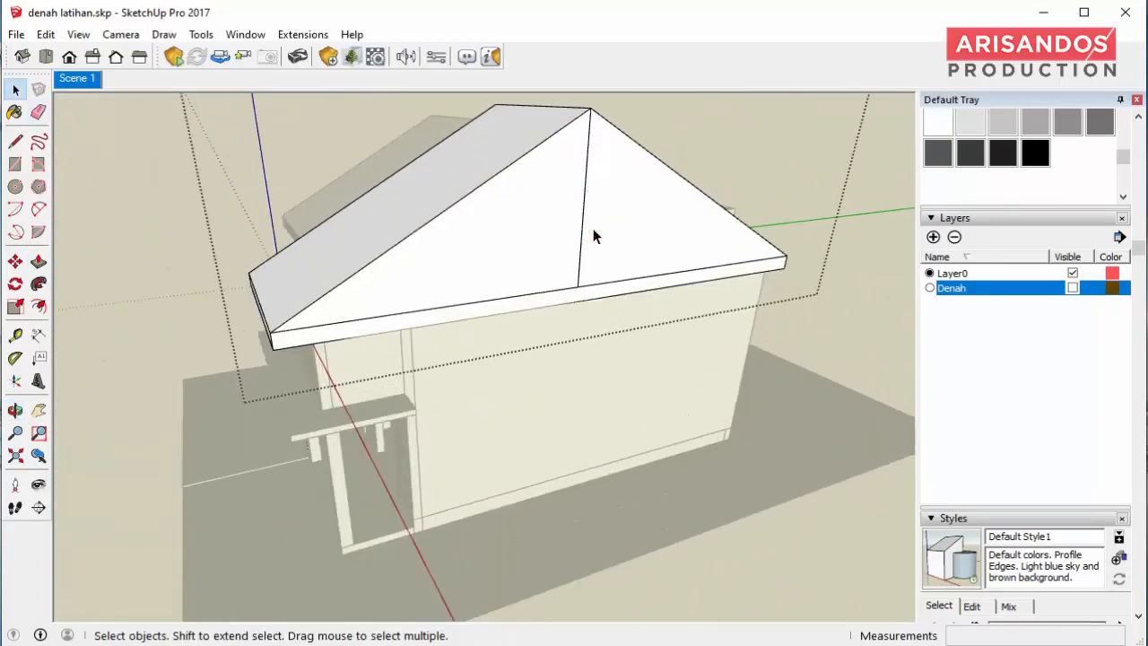
pyautogui.scroll(-5, 568, 222)
pyautogui.moveTo(296, 243); pyautogui.dragTo(529, 301, button='middle')
pyautogui.scroll(4, 502, 295)
pyautogui.click(15, 90)
pyautogui.click(142, 152)
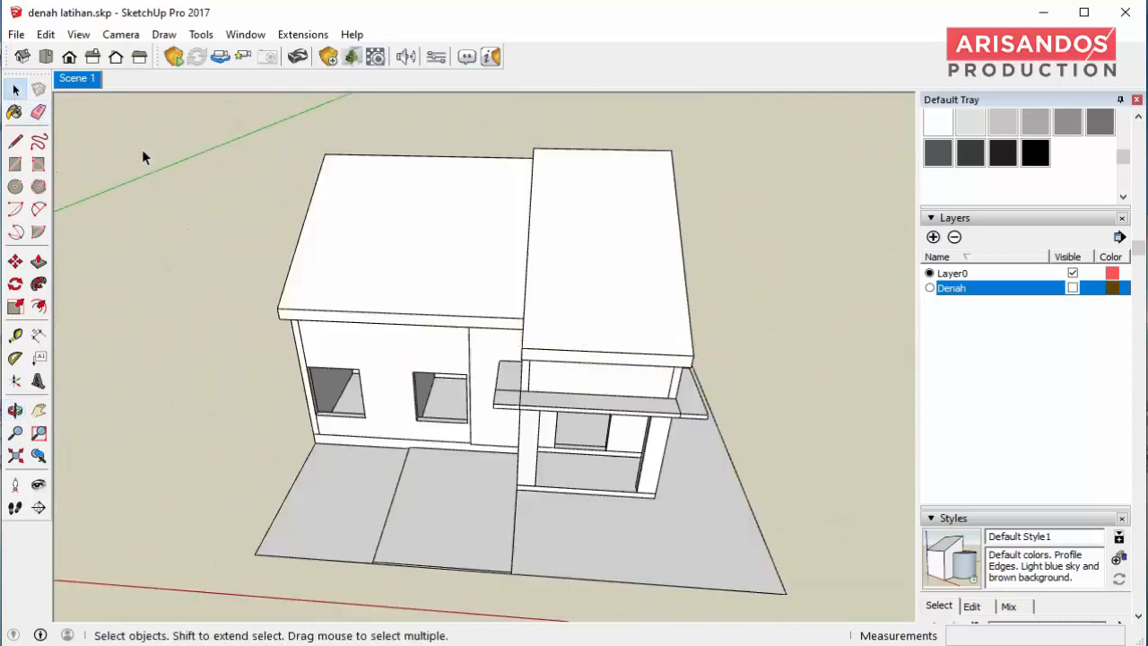
# - Inside the main roof group, place guide points on the ridge and front eave, offset inward from the gable end
pyautogui.scroll(3, 345, 169)
pyautogui.doubleClick(350, 163)
pyautogui.scroll(3, 348, 164)
pyautogui.click(15, 334)
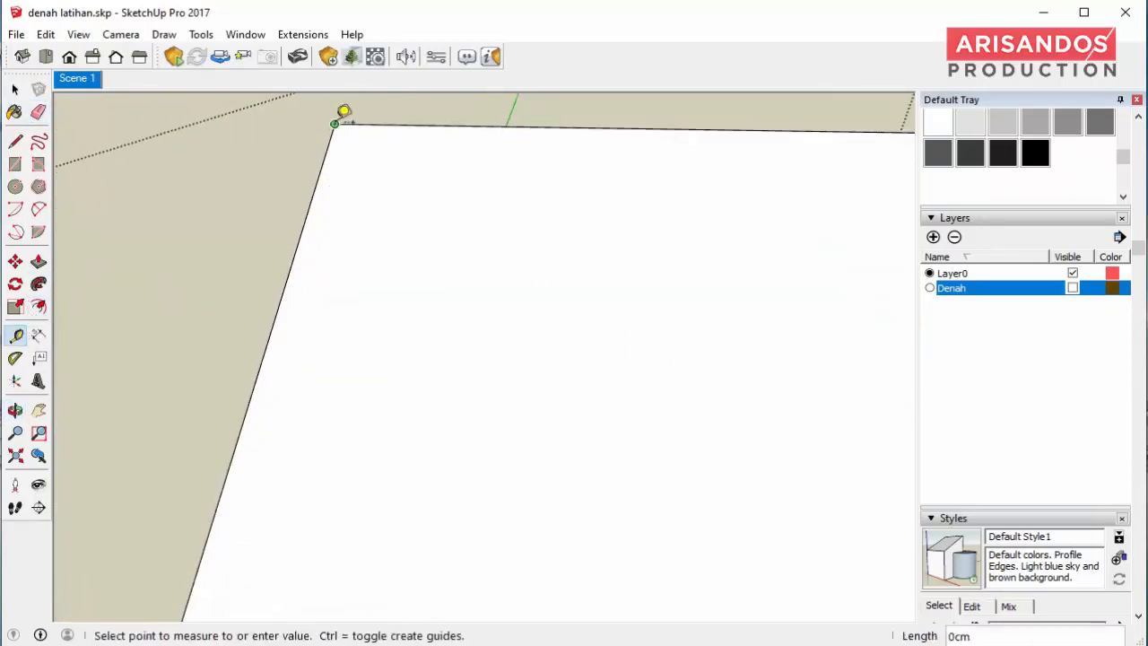
pyautogui.press('Return')
pyautogui.scroll(-3, 386, 115)
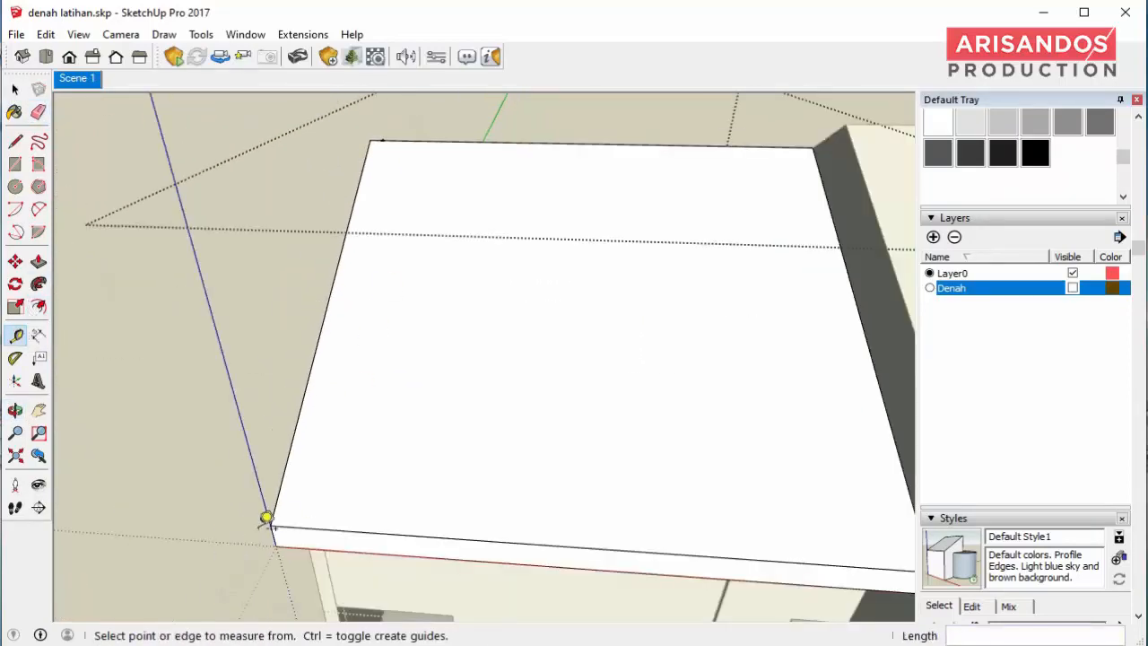
pyautogui.press('Return')
# - Draw a line on the main roof's front slope between the eave and ridge guide points, parallel to the gable edge
pyautogui.press('l')
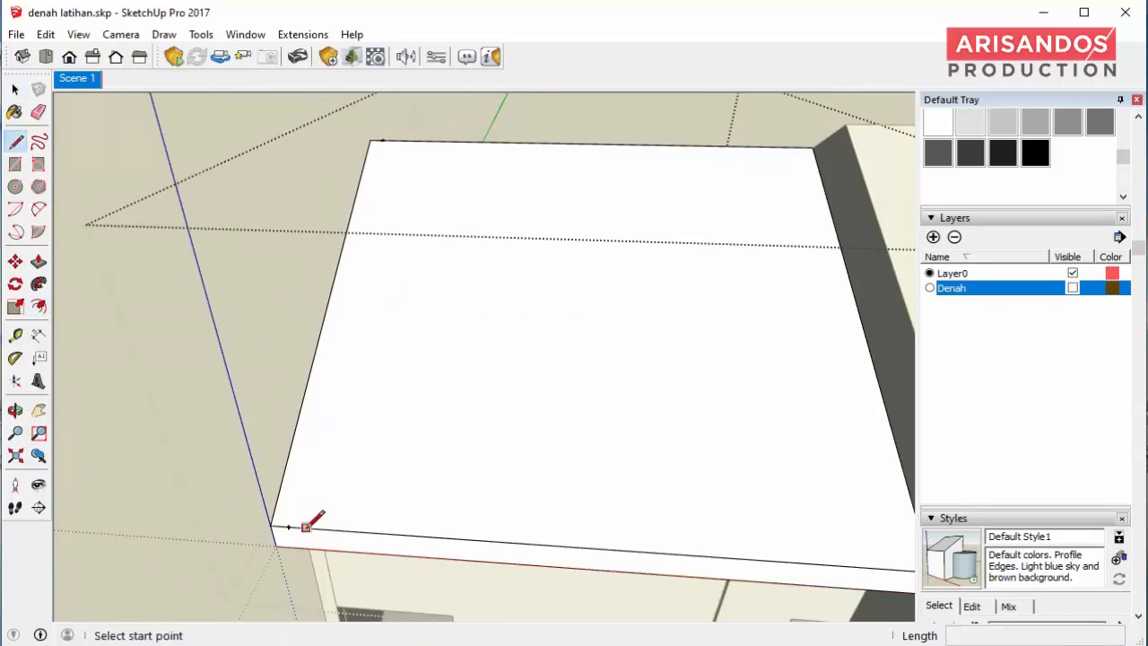
pyautogui.click(290, 526)
pyautogui.scroll(-3, 310, 532)
pyautogui.scroll(3, 363, 267)
pyautogui.click(345, 287)
pyautogui.moveTo(359, 296); pyautogui.dragTo(856, 377, button='middle')
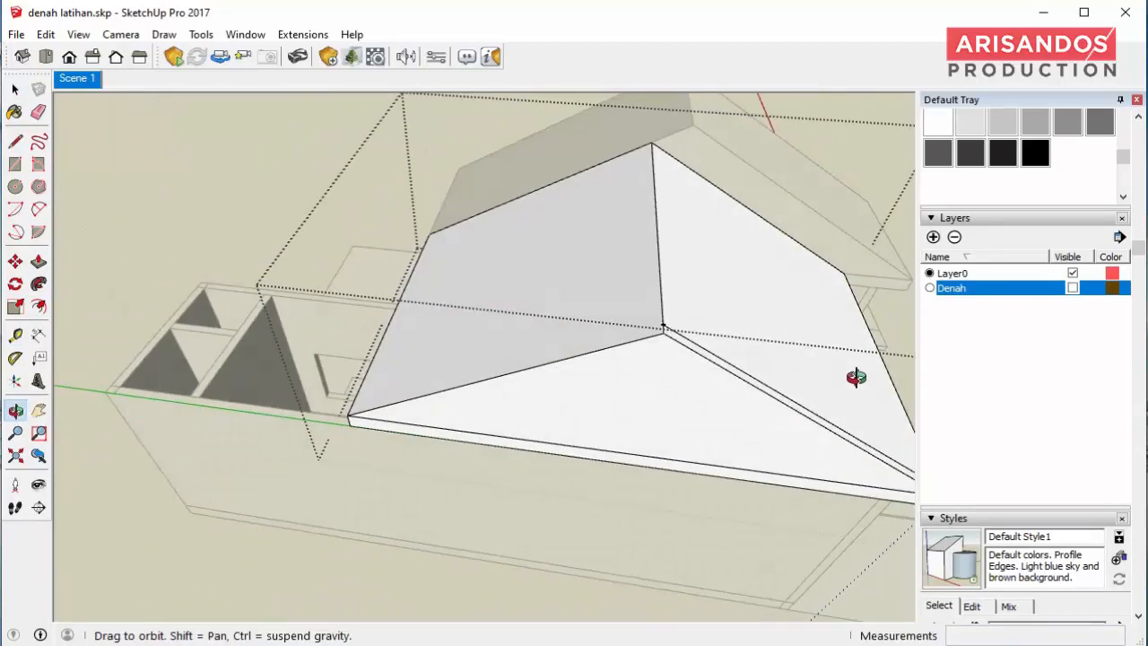
pyautogui.click(664, 325)
pyautogui.scroll(3, 664, 326)
pyautogui.click(667, 332)
pyautogui.scroll(4, 260, 426)
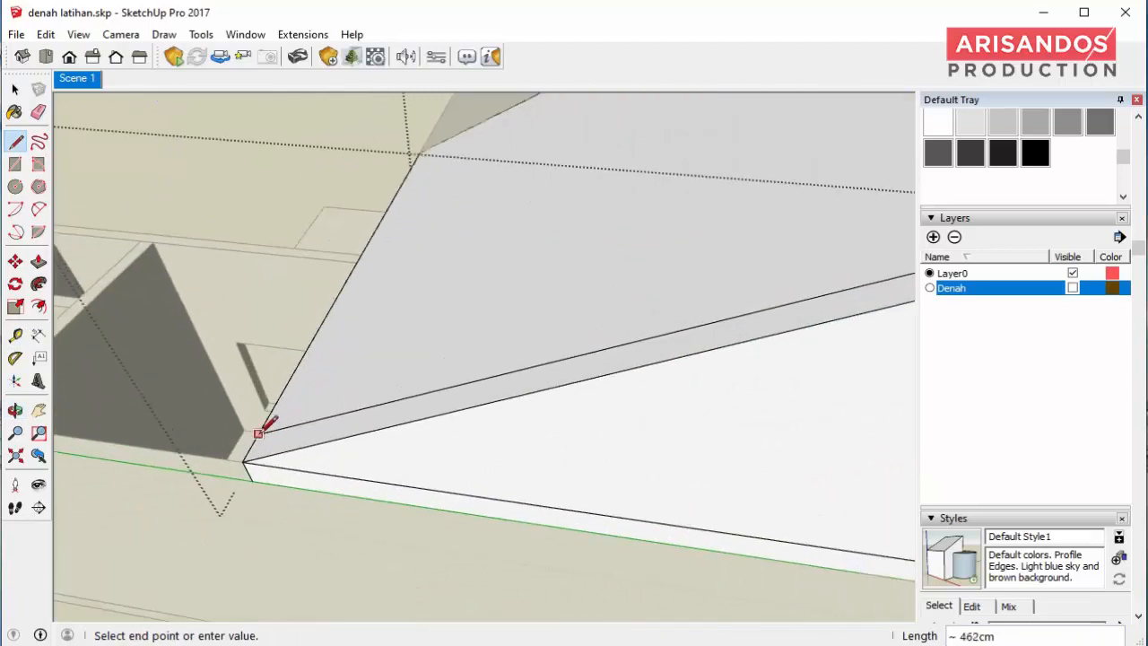
pyautogui.moveTo(328, 409); pyautogui.dragTo(388, 506, button='middle')
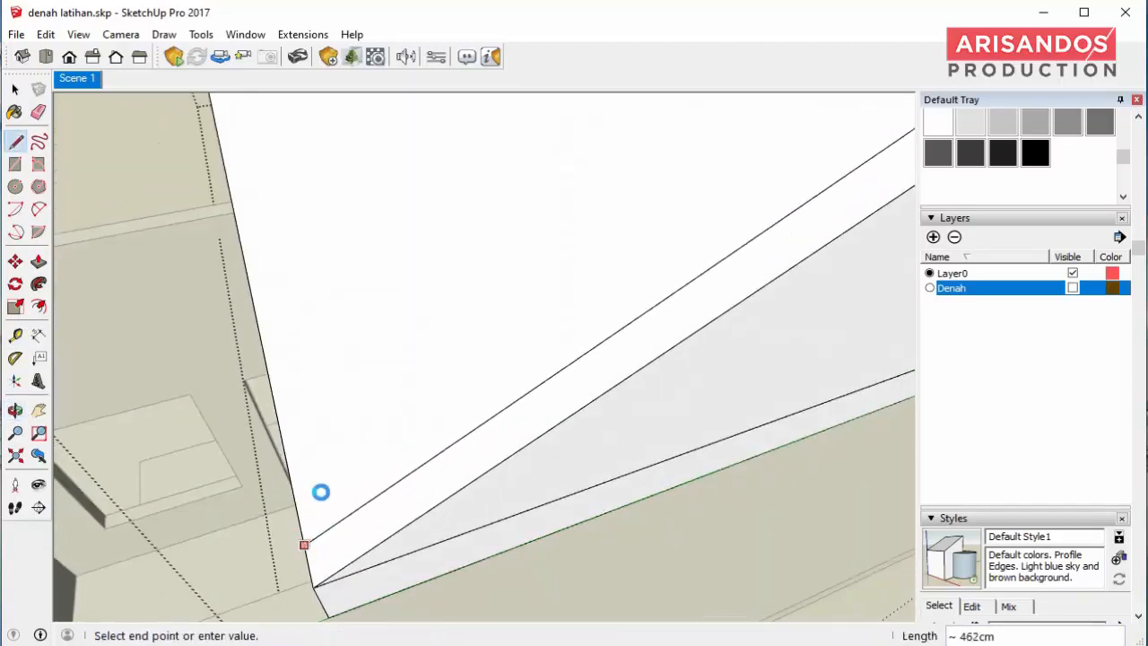
# - Place a new guide point on the main roof's front eave near the gable corner and draw a line from it parallel to the gable edge
pyautogui.click(15, 335)
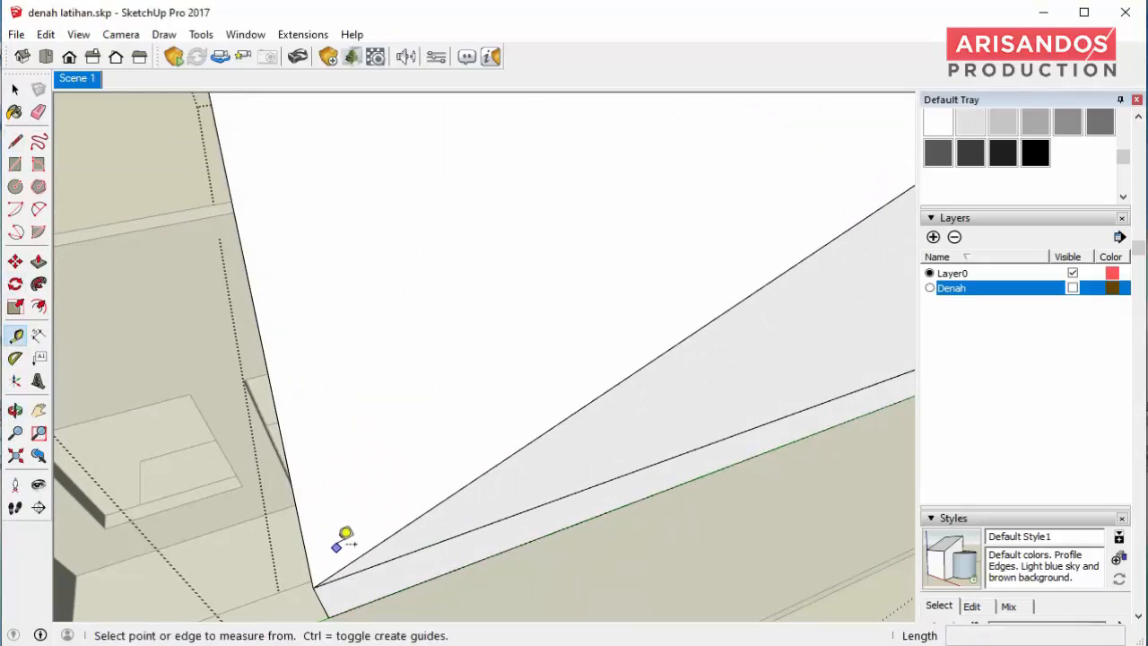
pyautogui.press('Return')
pyautogui.scroll(-3, 332, 522)
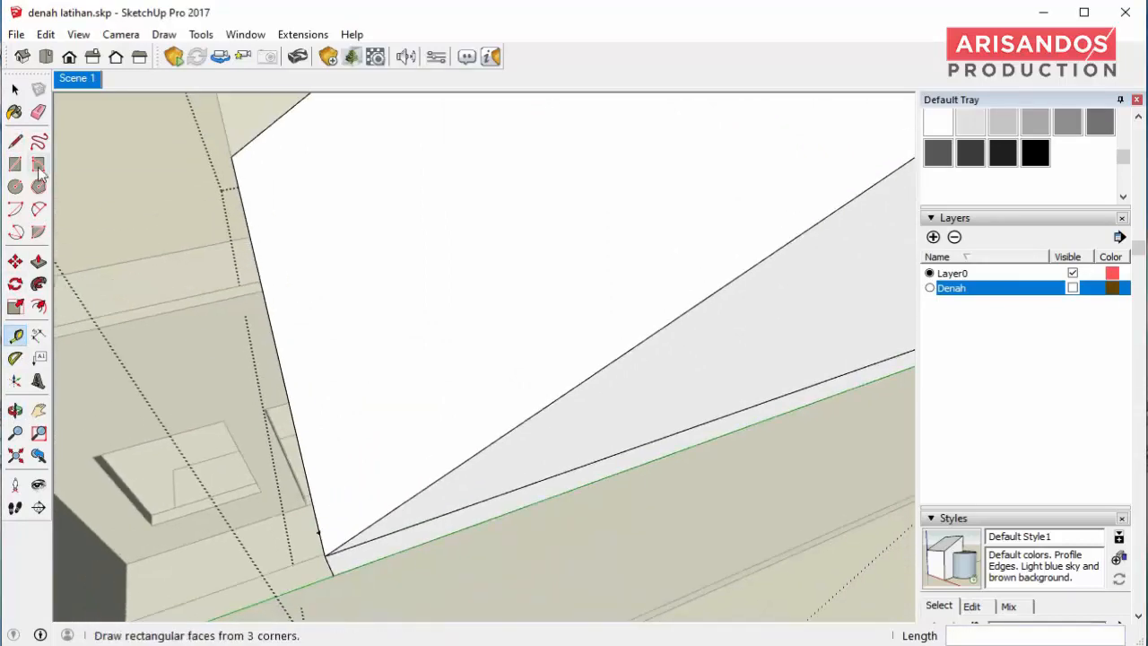
pyautogui.click(318, 532)
pyautogui.scroll(-4, 318, 534)
pyautogui.click(709, 279)
# - Push/Pull the narrow strips along the main roof's gable edge outward on both slopes to form a raised trim
pyautogui.moveTo(708, 280); pyautogui.dragTo(314, 298, button='middle')
pyautogui.scroll(8, 316, 269)
pyautogui.press('p')
pyautogui.click(287, 211)
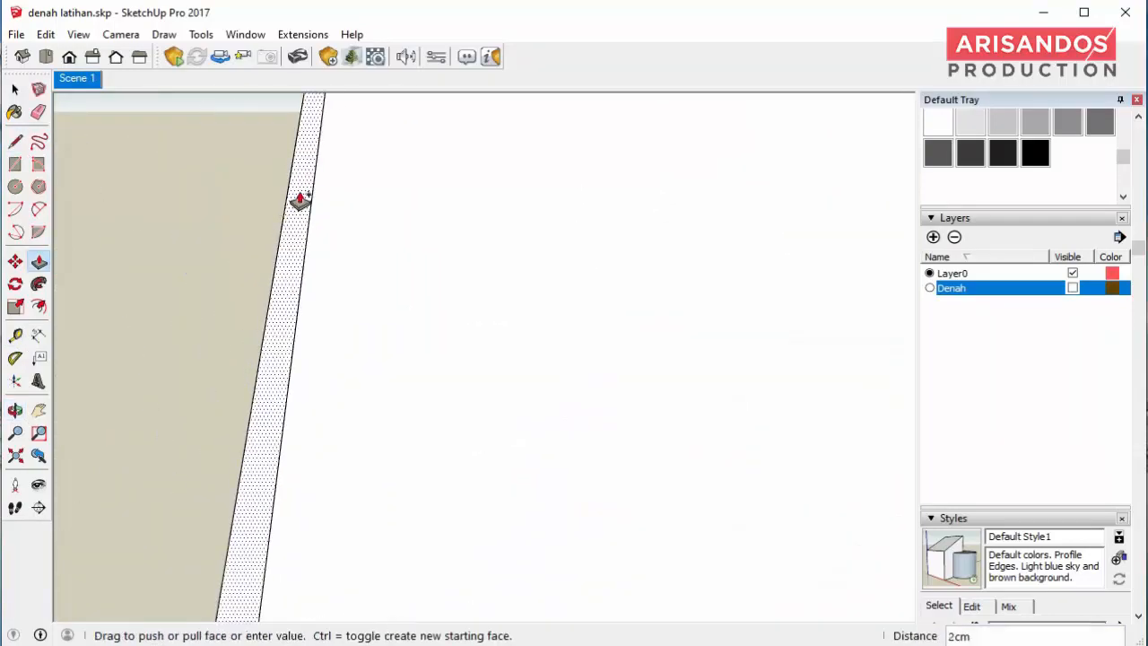
pyautogui.click(312, 215)
pyautogui.scroll(-5, 312, 215)
pyautogui.moveTo(313, 218); pyautogui.dragTo(550, 486, button='middle')
pyautogui.scroll(2, 583, 133)
pyautogui.click(573, 144)
pyautogui.press('Return')
# - Draw lines at the ridge to close the notch between the two raised gable trims of the main roof
pyautogui.scroll(-3, 599, 130)
pyautogui.scroll(3, 574, 152)
pyautogui.scroll(-1, 610, 174)
pyautogui.moveTo(618, 183); pyautogui.dragTo(346, 248, button='middle')
pyautogui.click(15, 142)
pyautogui.scroll(1, 296, 206)
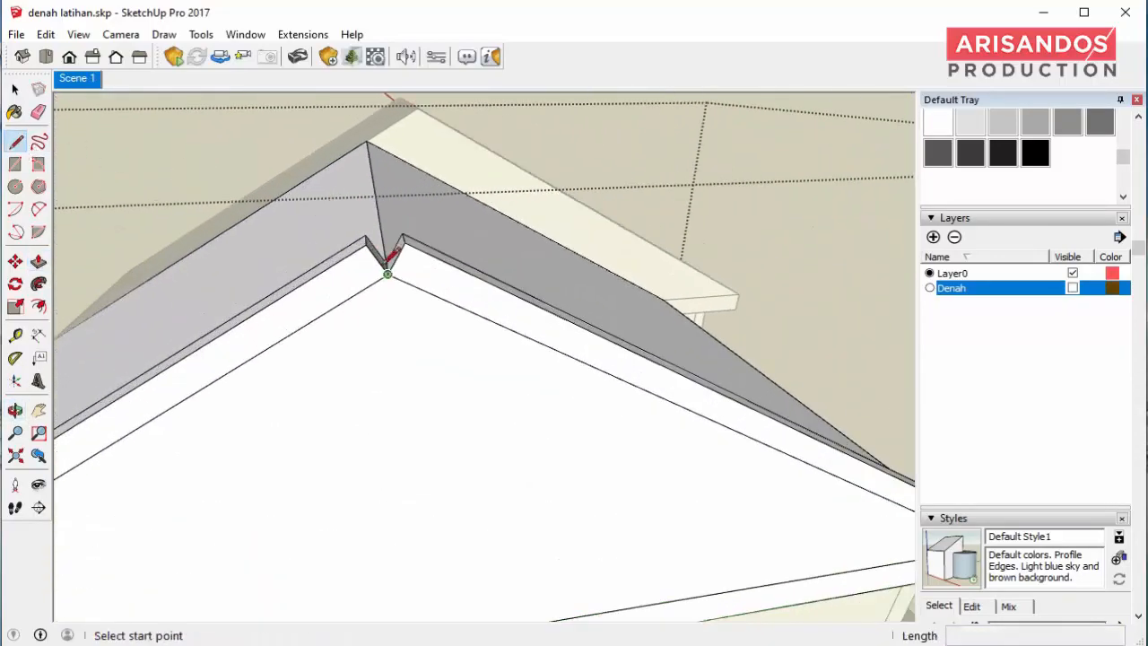
pyautogui.click(384, 194)
pyautogui.scroll(1, 388, 206)
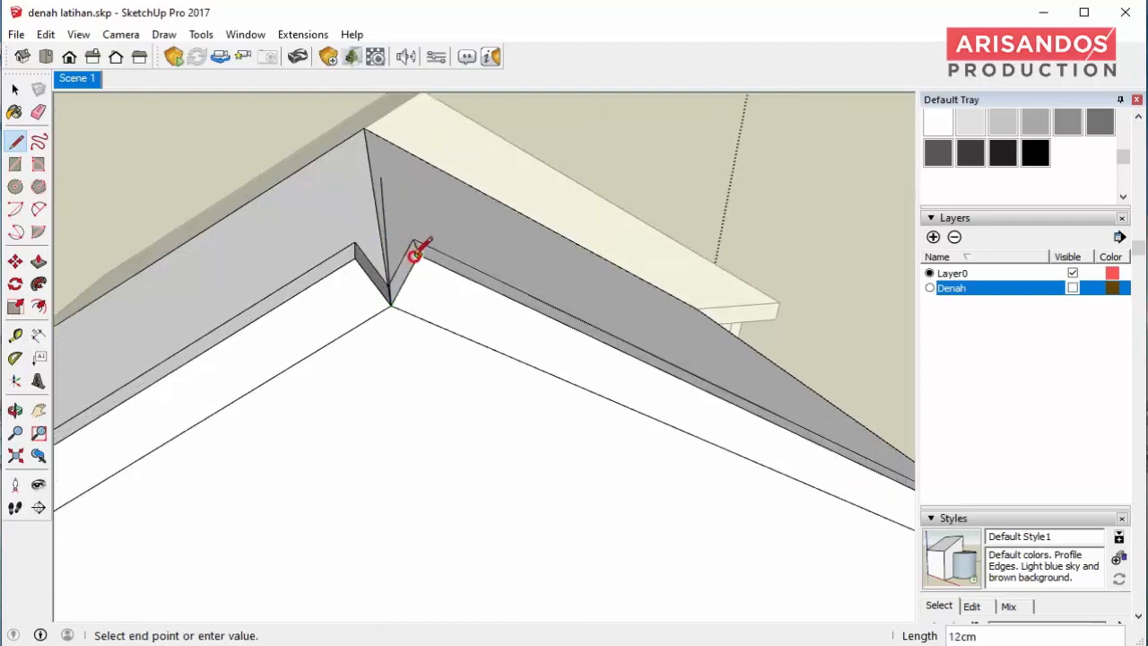
pyautogui.moveTo(416, 253); pyautogui.dragTo(386, 168, button='middle')
pyautogui.moveTo(368, 235)
pyautogui.mouseDown(button='middle')
pyautogui.moveTo(297, 315)
pyautogui.moveTo(408, 197)
pyautogui.mouseUp(button='middle')
pyautogui.press('Escape')
# - Draw the joint line on the trim's inner face at the ridge and erase the leftover slanted edges around the joint
pyautogui.press('e')
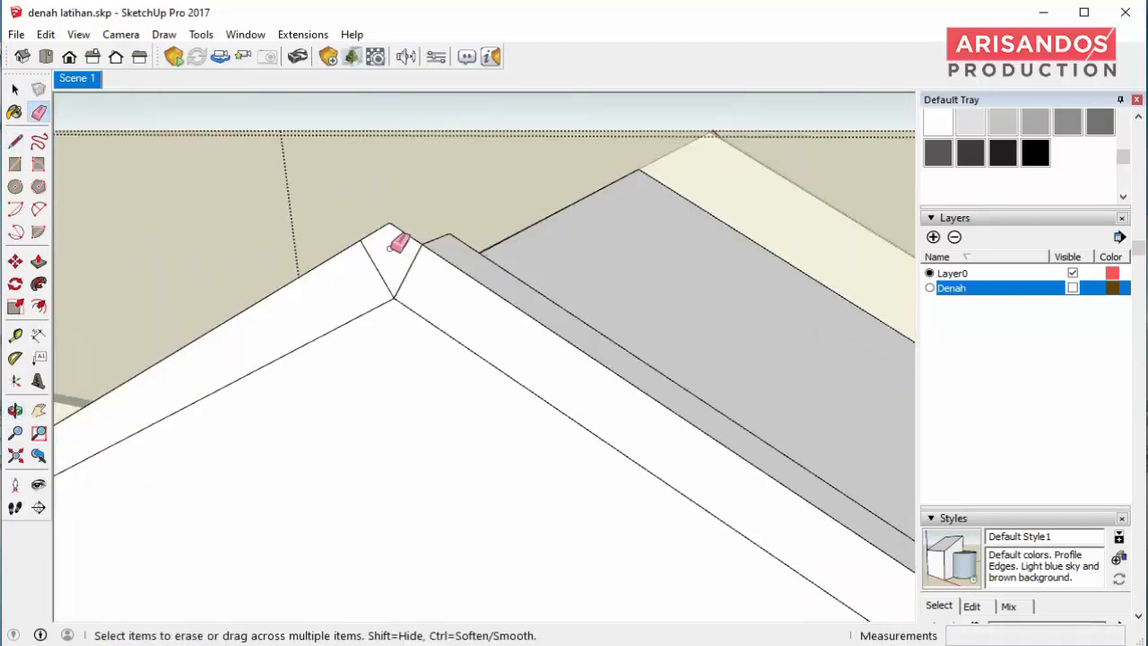
pyautogui.moveTo(395, 244); pyautogui.dragTo(75, 188, button='middle')
pyautogui.press('p')
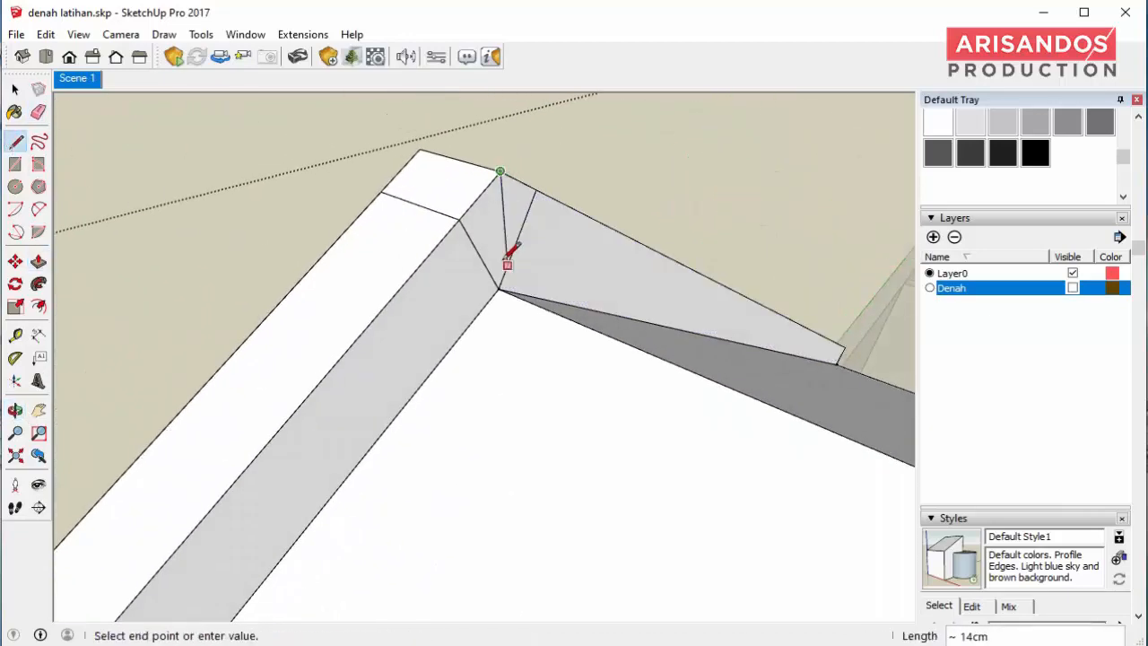
pyautogui.click(500, 288)
pyautogui.scroll(2, 499, 256)
pyautogui.click(38, 112)
pyautogui.click(461, 240)
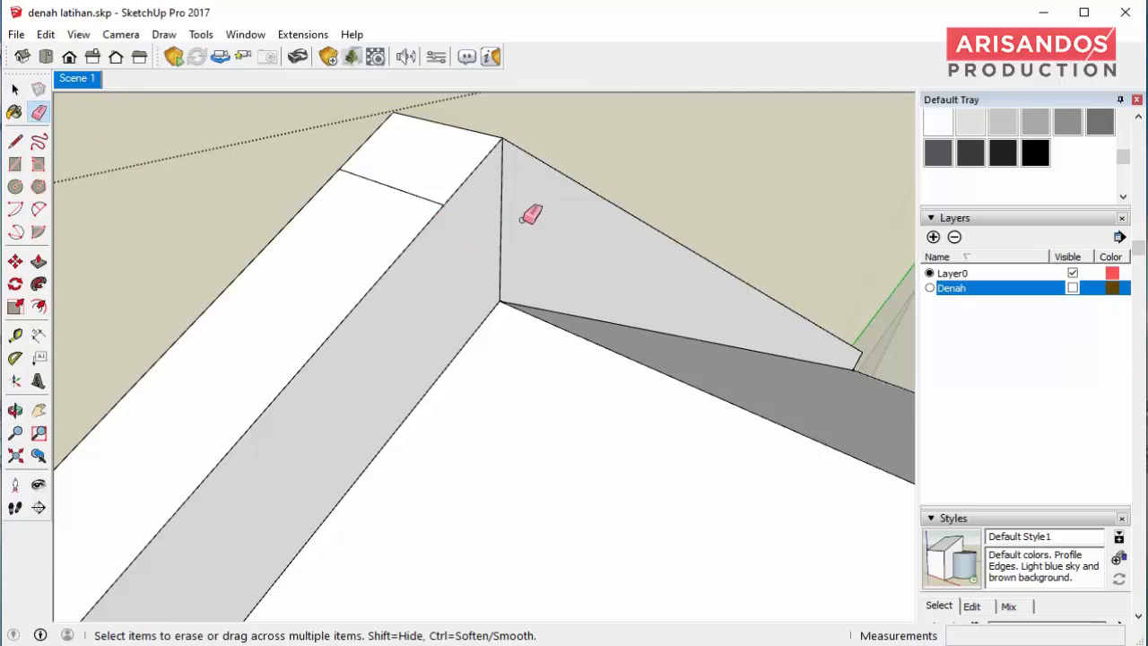
pyautogui.moveTo(521, 219); pyautogui.dragTo(519, 238, button='middle')
pyautogui.moveTo(427, 235)
pyautogui.mouseDown(button='middle')
pyautogui.moveTo(326, 327)
pyautogui.moveTo(462, 224)
pyautogui.mouseUp(button='middle')
pyautogui.click(319, 313)
pyautogui.click(239, 345)
# - Push/Pull the main roof's front slope outward beside the gable trim to give it a thin covering layer
pyautogui.scroll(-5, 402, 224)
pyautogui.scroll(-3, 406, 223)
pyautogui.moveTo(502, 265); pyautogui.dragTo(169, 245, button='middle')
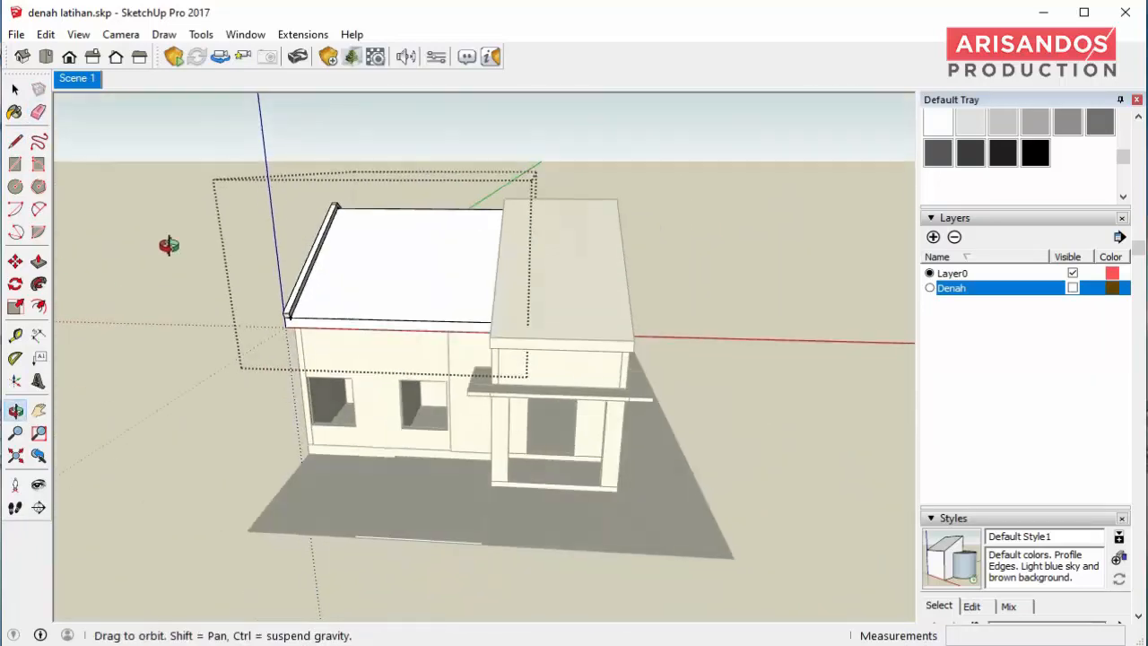
pyautogui.click(16, 89)
pyautogui.scroll(3, 457, 278)
pyautogui.moveTo(476, 278); pyautogui.dragTo(383, 327, button='middle')
pyautogui.scroll(5, 353, 263)
pyautogui.press('p')
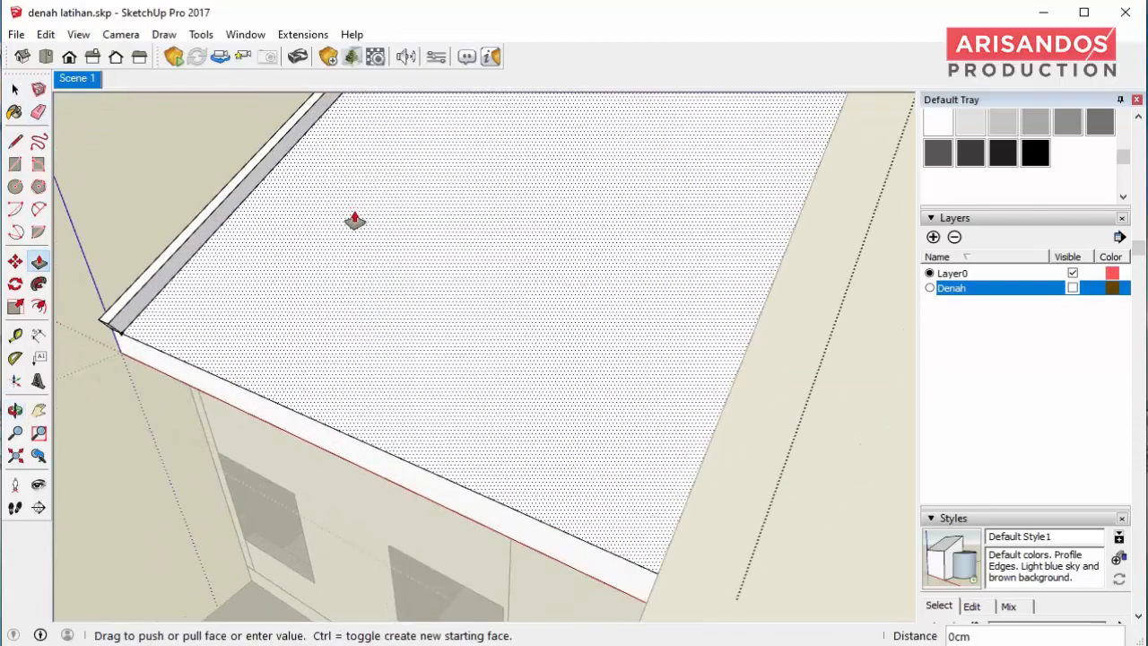
pyautogui.press('Return')
# - Extend the thin front eave edge of the main roof's covering outward by 15 cm
pyautogui.moveTo(333, 418); pyautogui.dragTo(451, 442, button='middle')
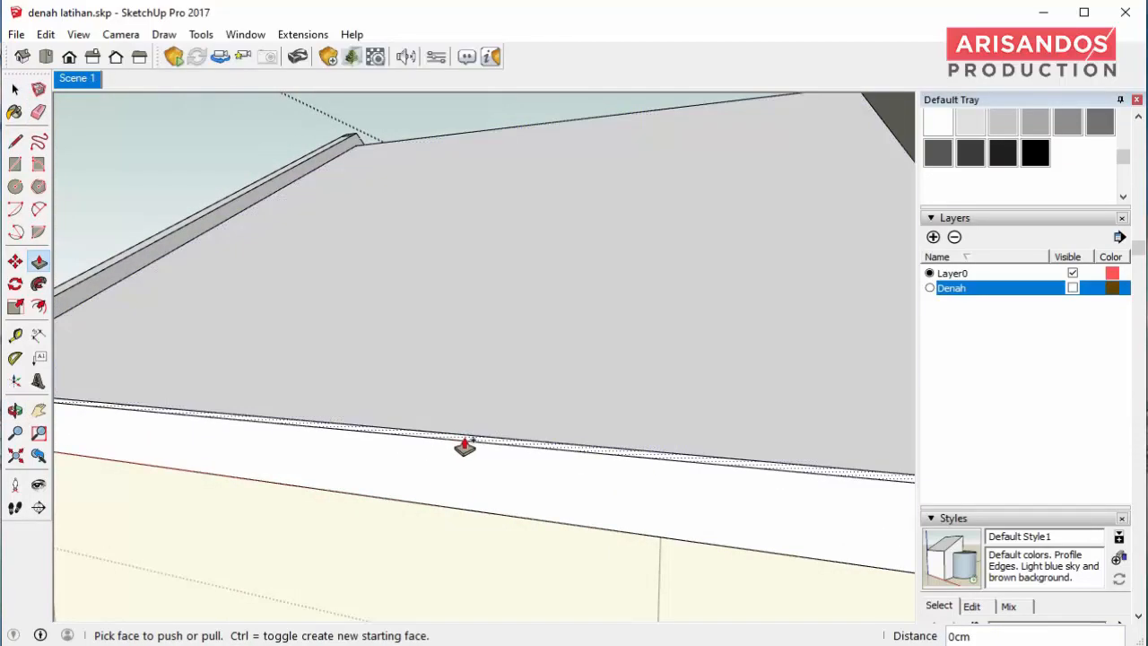
pyautogui.click(465, 446)
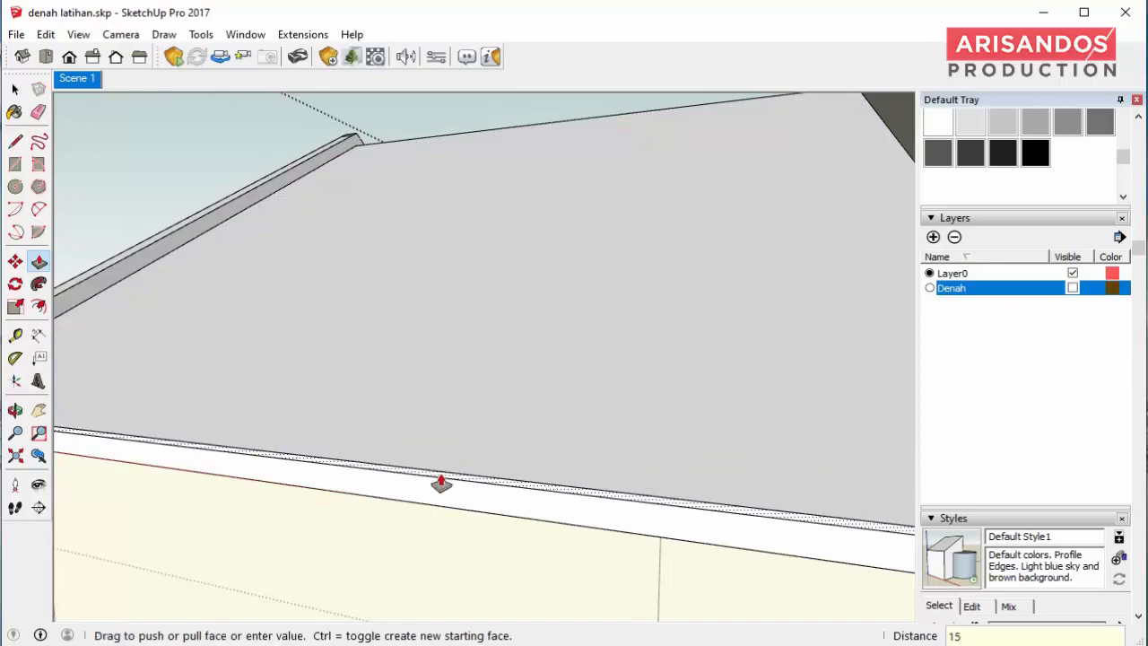
pyautogui.press('Return')
# - Add the thin covering layer to the main roof's back slope and extend its eave edge outward by 15 cm
pyautogui.scroll(-4, 723, 343)
pyautogui.moveTo(441, 479); pyautogui.dragTo(682, 373, button='middle')
pyautogui.scroll(-4, 526, 384)
pyautogui.scroll(4, 568, 376)
pyautogui.scroll(-5, 335, 343)
pyautogui.scroll(7, 682, 372)
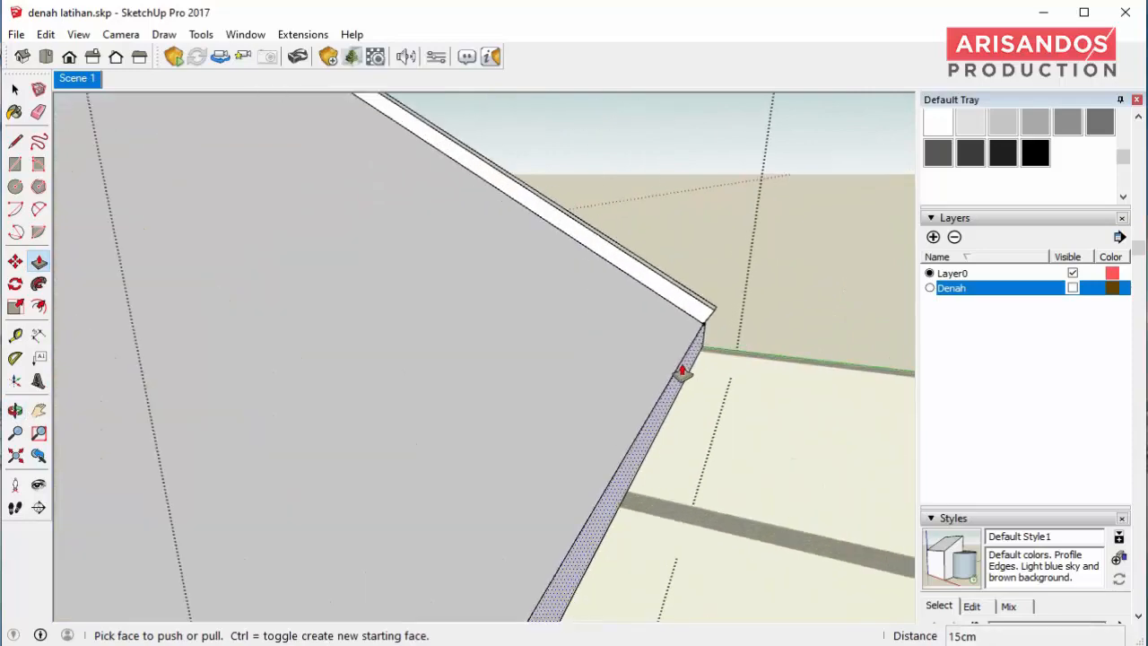
pyautogui.click(681, 345)
pyautogui.click(681, 332)
pyautogui.moveTo(681, 332); pyautogui.dragTo(568, 294, button='middle')
pyautogui.click(647, 261)
pyautogui.click(670, 281)
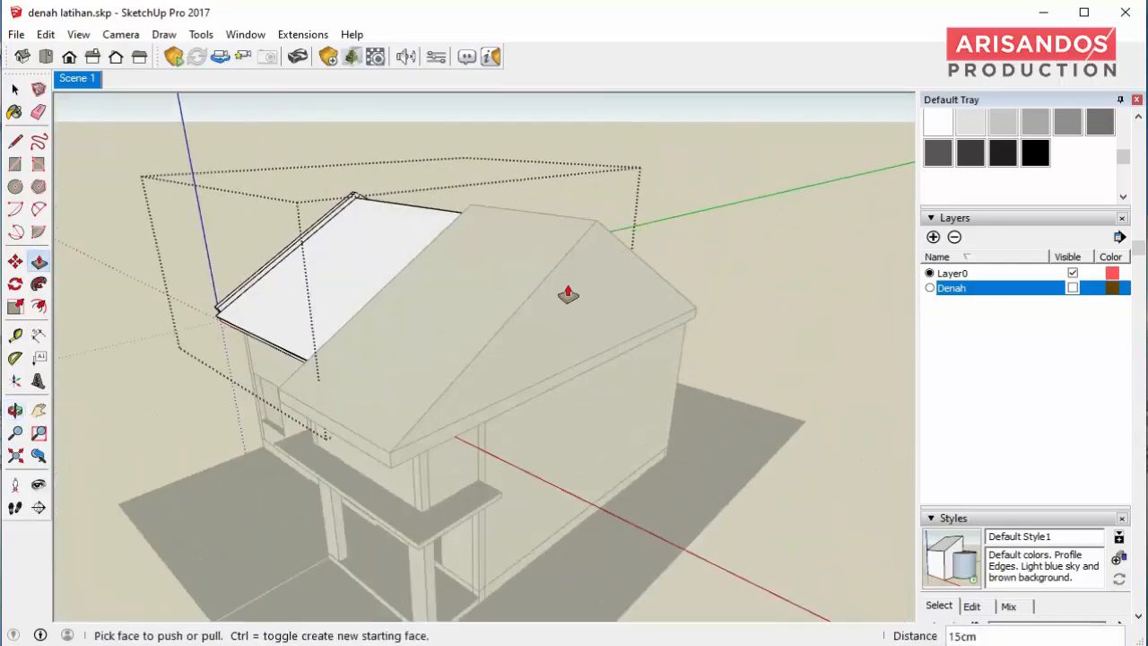
# - Close the main roof group, open the porch roof group and thicken its front slope by 3 cm
pyautogui.scroll(1, 568, 294)
pyautogui.click(19, 93)
pyautogui.click(202, 143)
pyautogui.scroll(4, 538, 248)
pyautogui.doubleClick(538, 248)
pyautogui.scroll(-5, 538, 248)
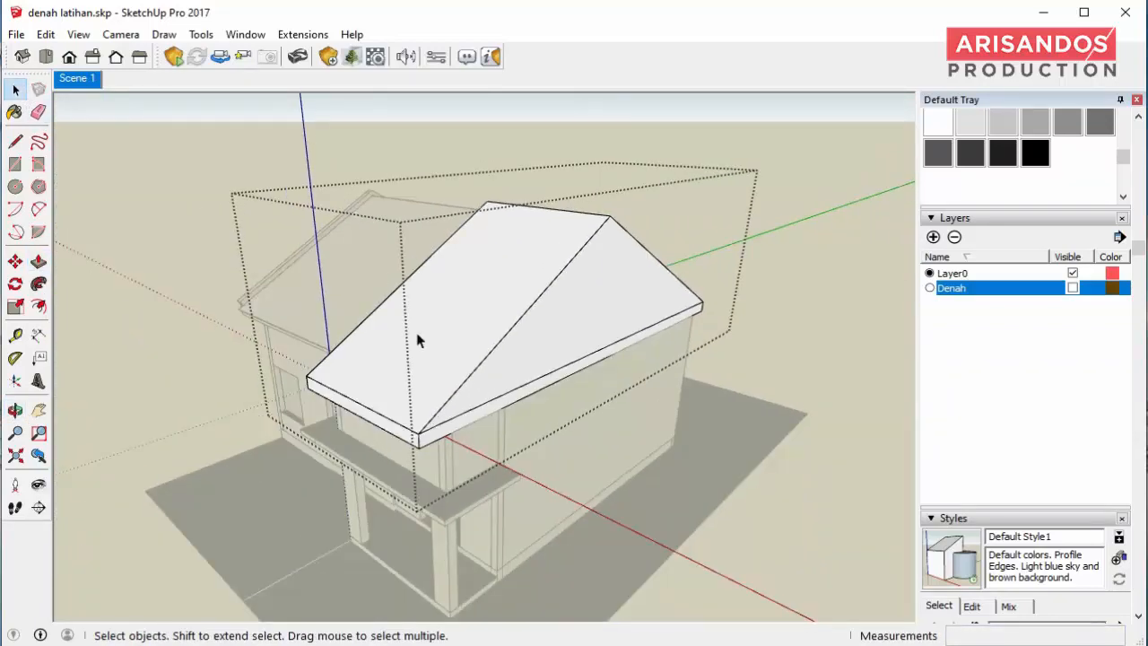
pyautogui.scroll(2, 417, 339)
pyautogui.press('p')
pyautogui.click(509, 319)
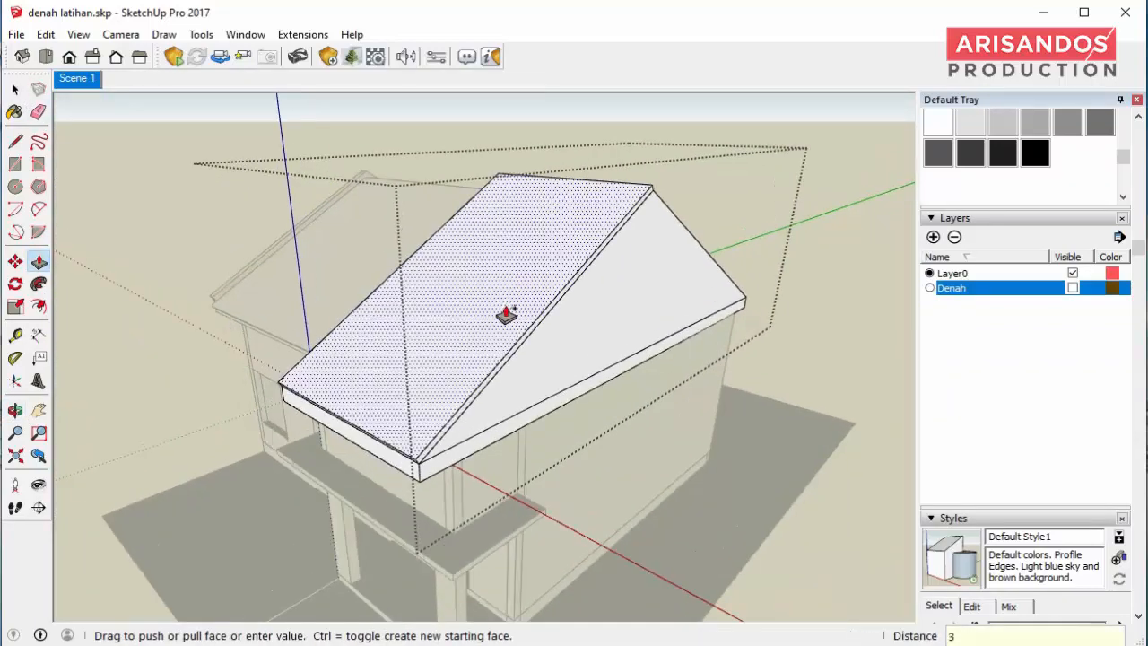
pyautogui.press('Return')
# - Thicken the porch roof's back slope by 3 cm
pyautogui.moveTo(762, 323); pyautogui.dragTo(610, 353, button='middle')
pyautogui.scroll(1, 628, 345)
pyautogui.click(659, 293)
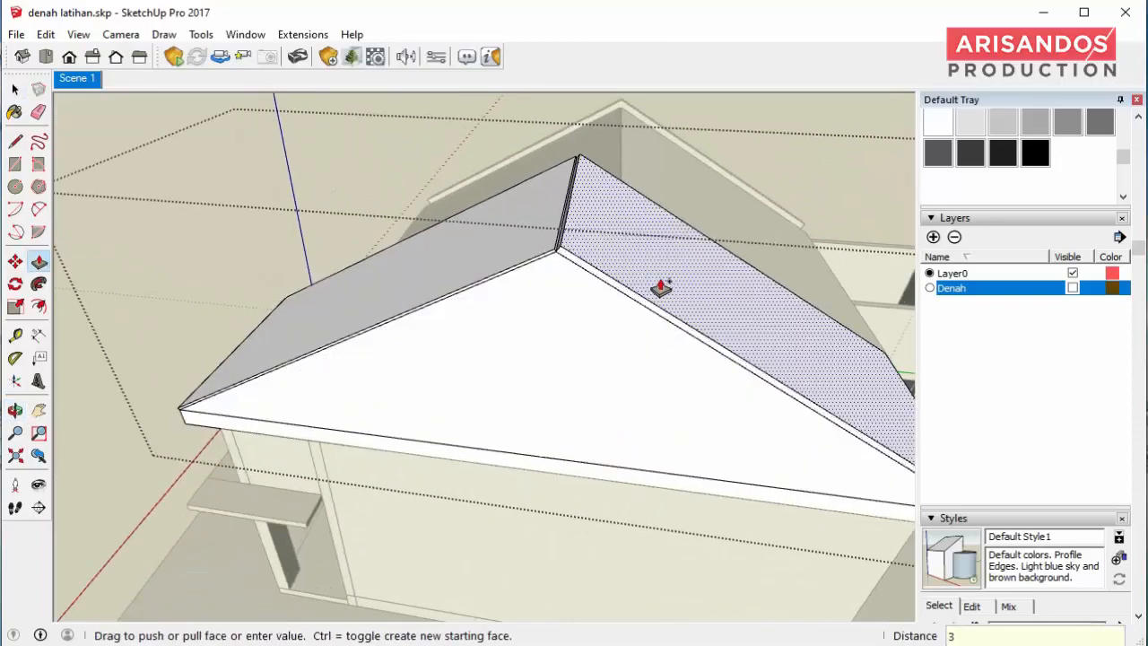
pyautogui.press('Return')
# - Extend the thin front eave edge of the porch roof's covering outward by 15 cm
pyautogui.moveTo(661, 288); pyautogui.dragTo(792, 254, button='middle')
pyautogui.scroll(-3, 792, 253)
pyautogui.scroll(5, 574, 349)
pyautogui.click(688, 274)
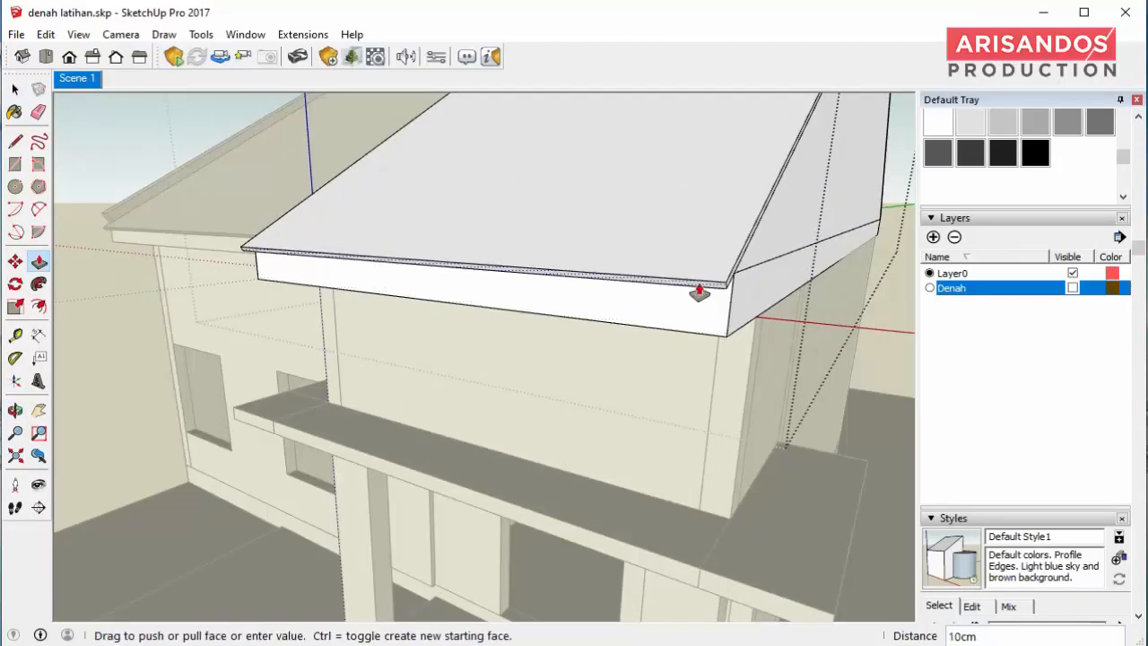
pyautogui.write('15')
pyautogui.press('Return')
# - Extend the thin back eave edge of the porch roof's covering outward by 15 cm
pyautogui.moveTo(701, 296); pyautogui.dragTo(374, 296, button='middle')
pyautogui.scroll(-4, 374, 297)
pyautogui.moveTo(628, 309); pyautogui.dragTo(536, 340, button='middle')
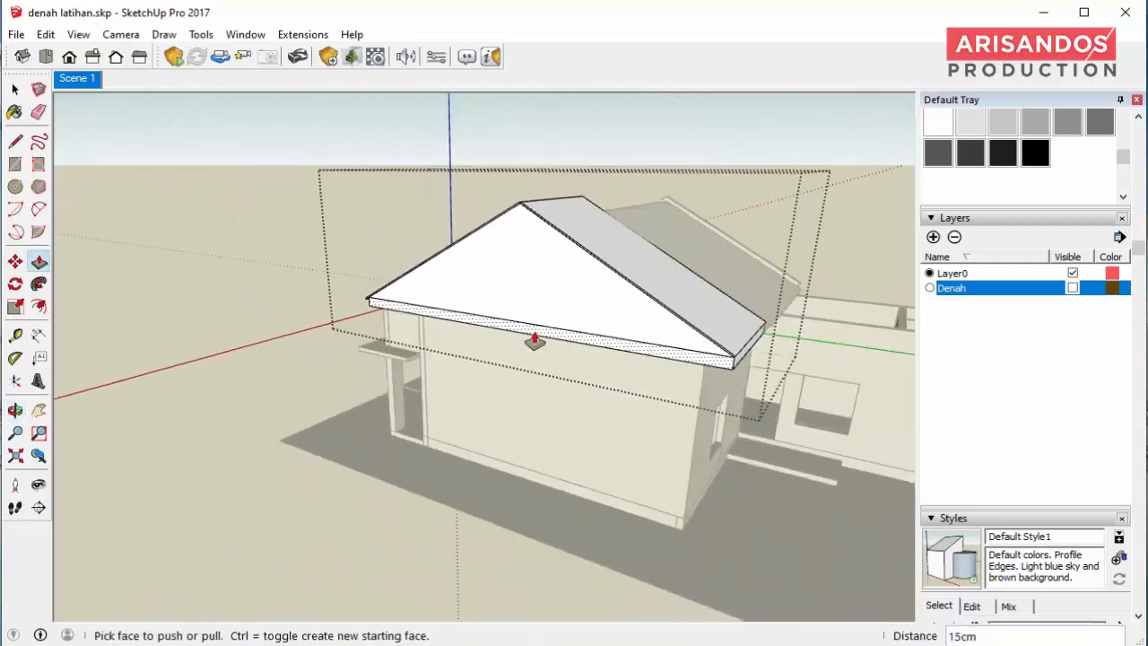
pyautogui.scroll(3, 535, 341)
pyautogui.moveTo(762, 350); pyautogui.dragTo(656, 281, button='middle')
pyautogui.scroll(4, 512, 154)
pyautogui.click(512, 149)
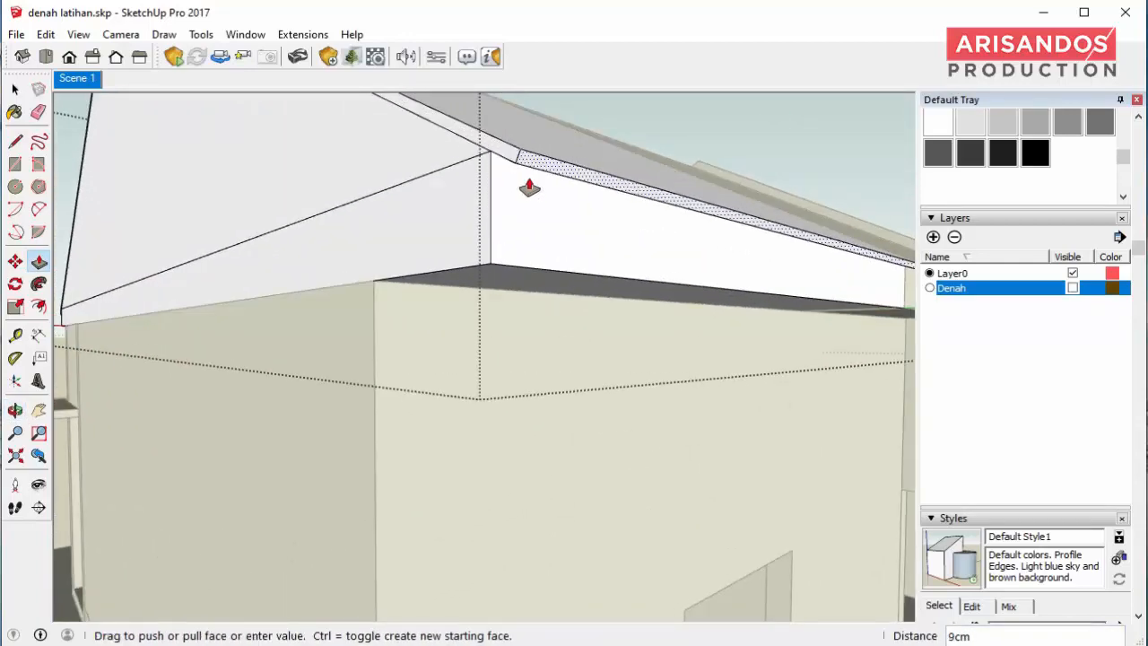
pyautogui.write('15')
pyautogui.press('Return')
# - Extend the porch roof covering's thin edge at the outer gable end outward by 30 cm
pyautogui.moveTo(536, 195); pyautogui.dragTo(551, 260, button='middle')
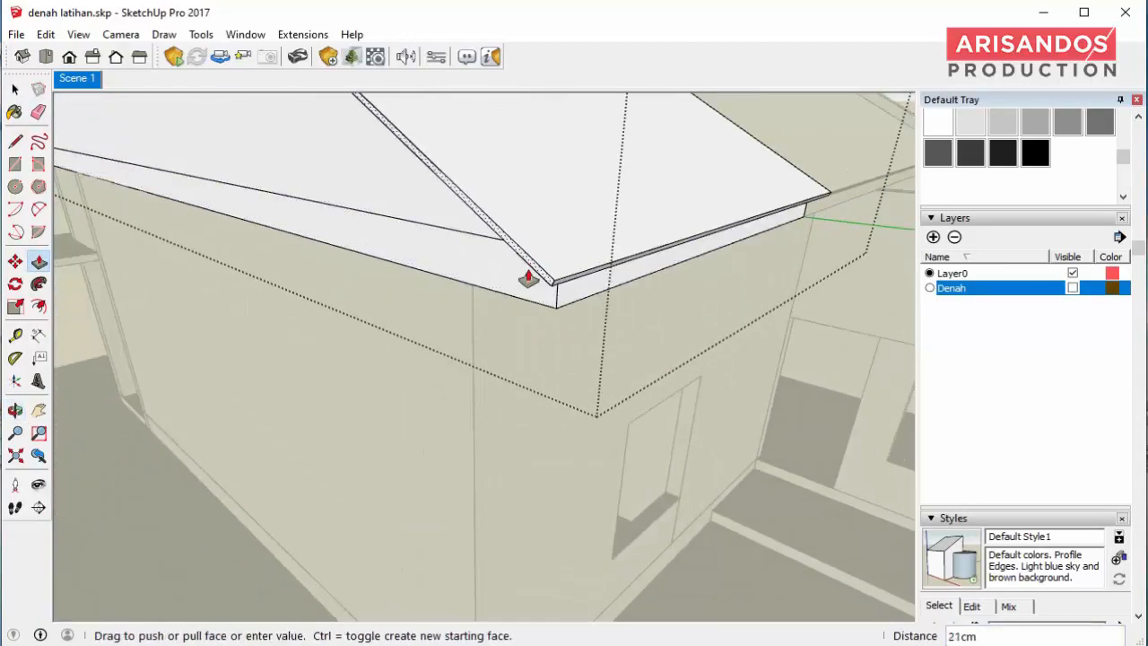
pyautogui.write('30')
pyautogui.press('Return')
pyautogui.moveTo(691, 425); pyautogui.dragTo(541, 253, button='middle')
pyautogui.scroll(5, 543, 257)
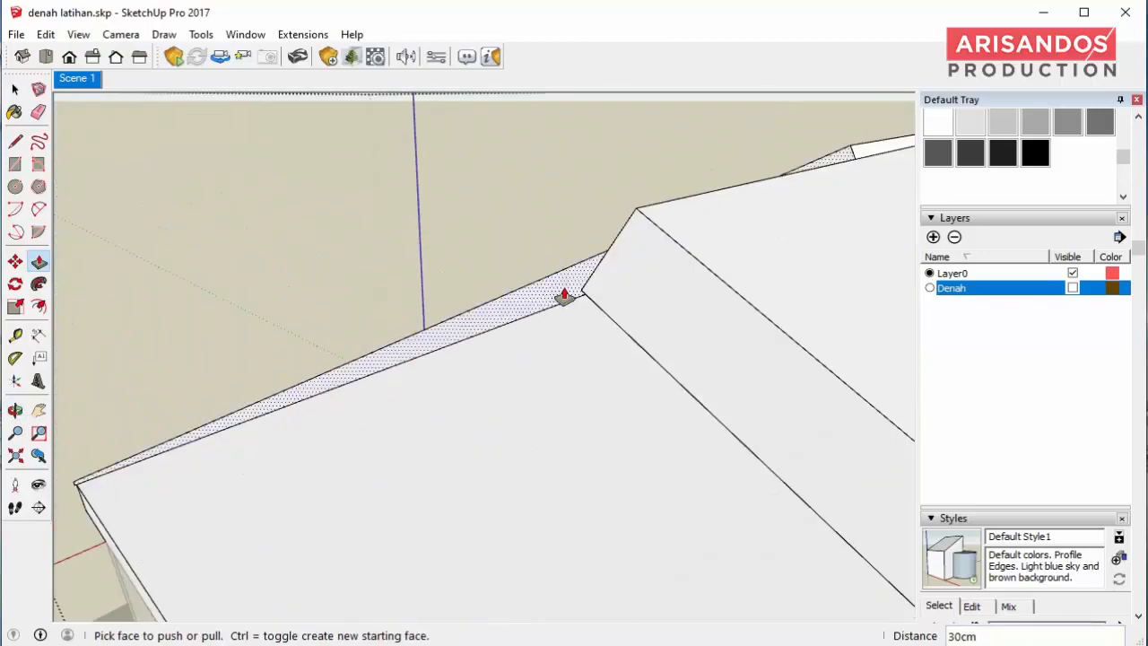
pyautogui.moveTo(564, 297); pyautogui.dragTo(695, 195, button='middle')
pyautogui.scroll(-5, 578, 260)
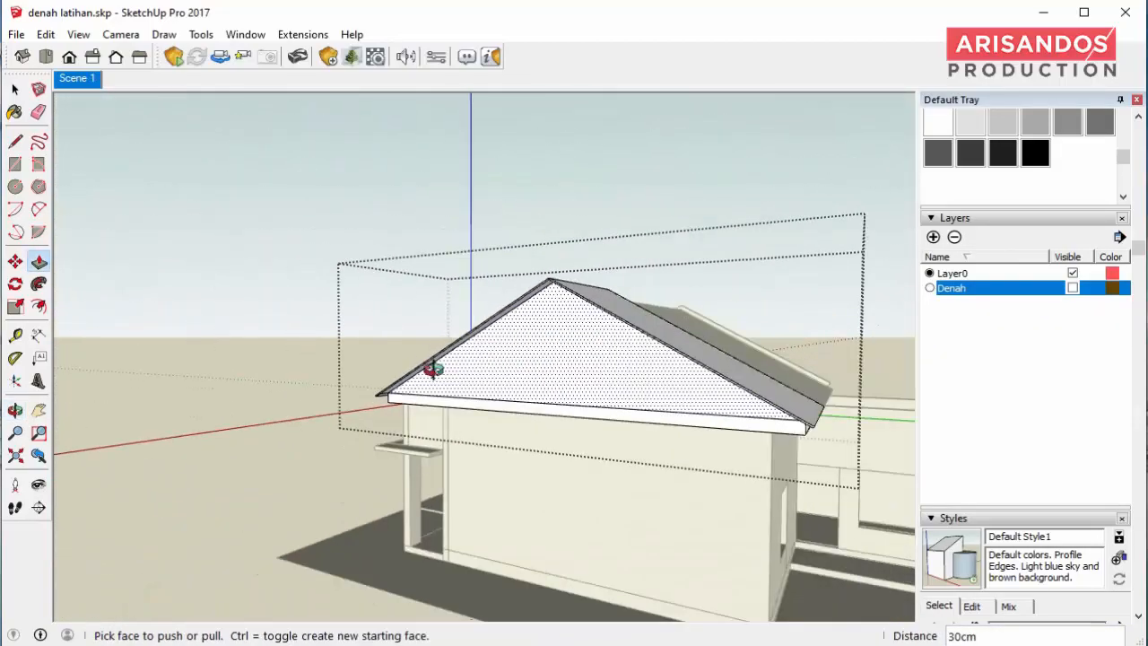
# - Extend the front slope covering's thin edge by 30 cm at the porch roof's gable end facing the main roof
pyautogui.moveTo(433, 368)
pyautogui.mouseDown(button='middle')
pyautogui.moveTo(469, 382)
pyautogui.moveTo(577, 325)
pyautogui.mouseUp(button='middle')
pyautogui.scroll(6, 499, 375)
pyautogui.scroll(3, 498, 375)
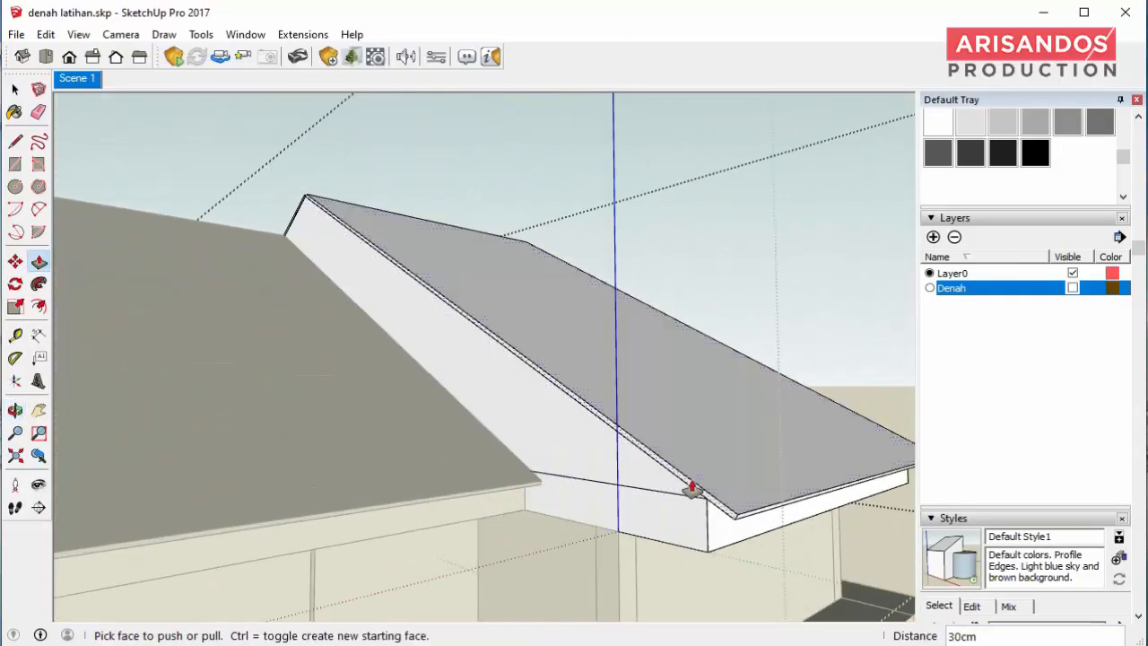
pyautogui.press('Return')
# - Draw a short line across the porch roof's back slope edge strip where it meets the main roof
pyautogui.scroll(-3, 685, 484)
pyautogui.scroll(3, 502, 332)
pyautogui.moveTo(503, 332); pyautogui.dragTo(574, 397, button='middle')
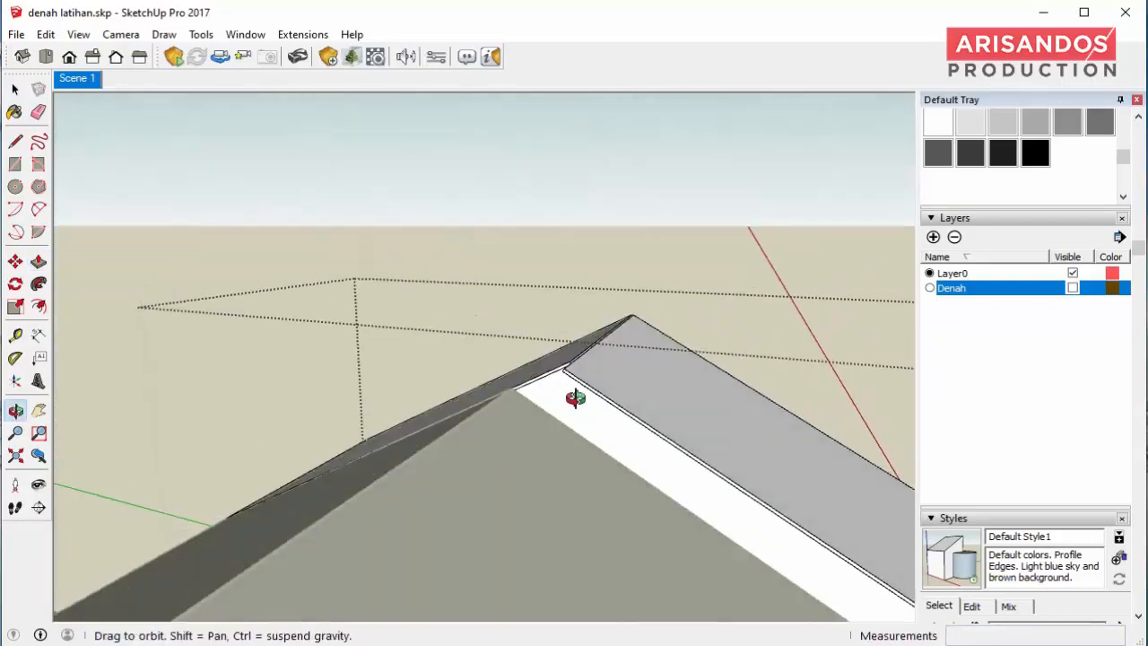
pyautogui.scroll(5, 487, 400)
pyautogui.moveTo(471, 398); pyautogui.dragTo(307, 348, button='middle')
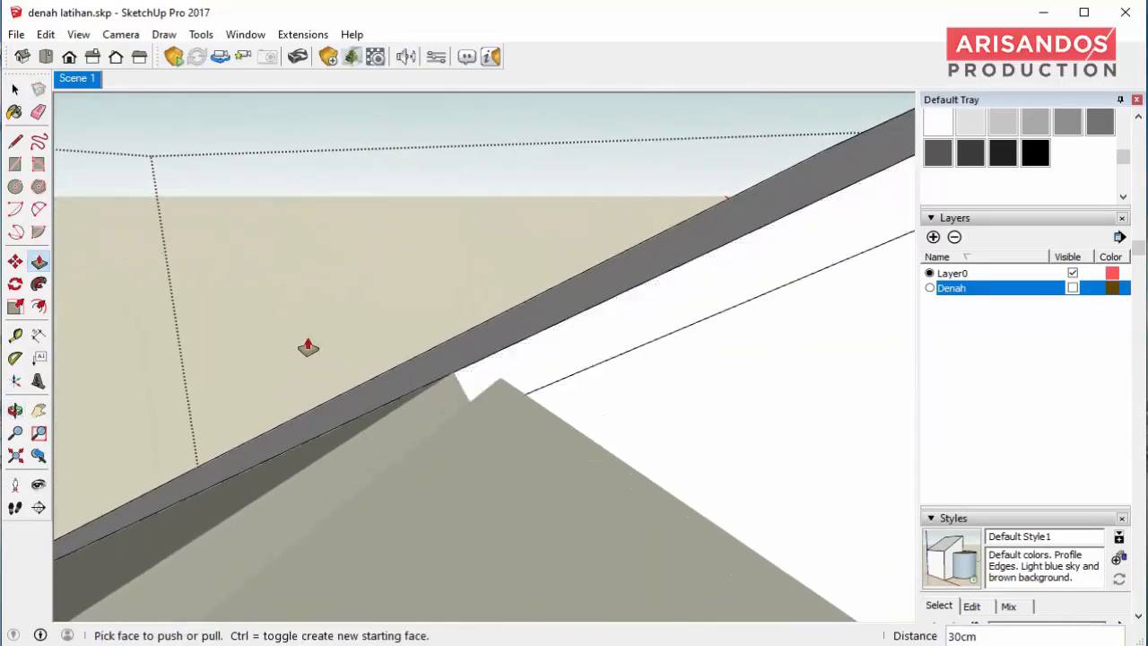
pyautogui.click(16, 143)
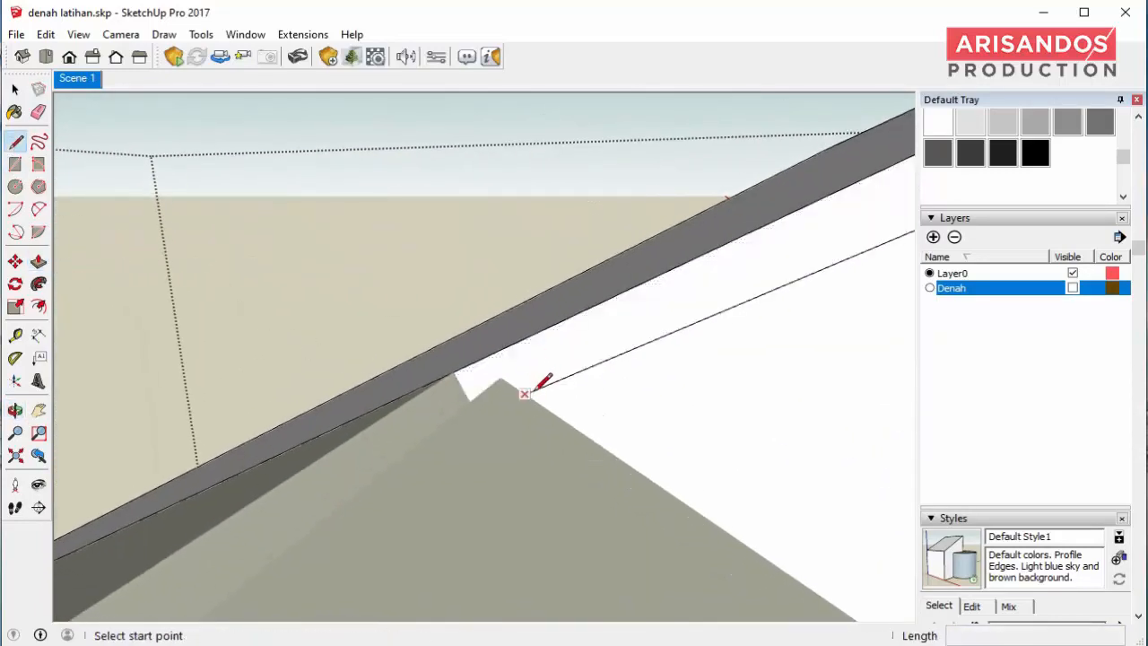
pyautogui.click(475, 361)
pyautogui.scroll(-2, 536, 347)
pyautogui.moveTo(536, 346); pyautogui.dragTo(541, 341, button='middle')
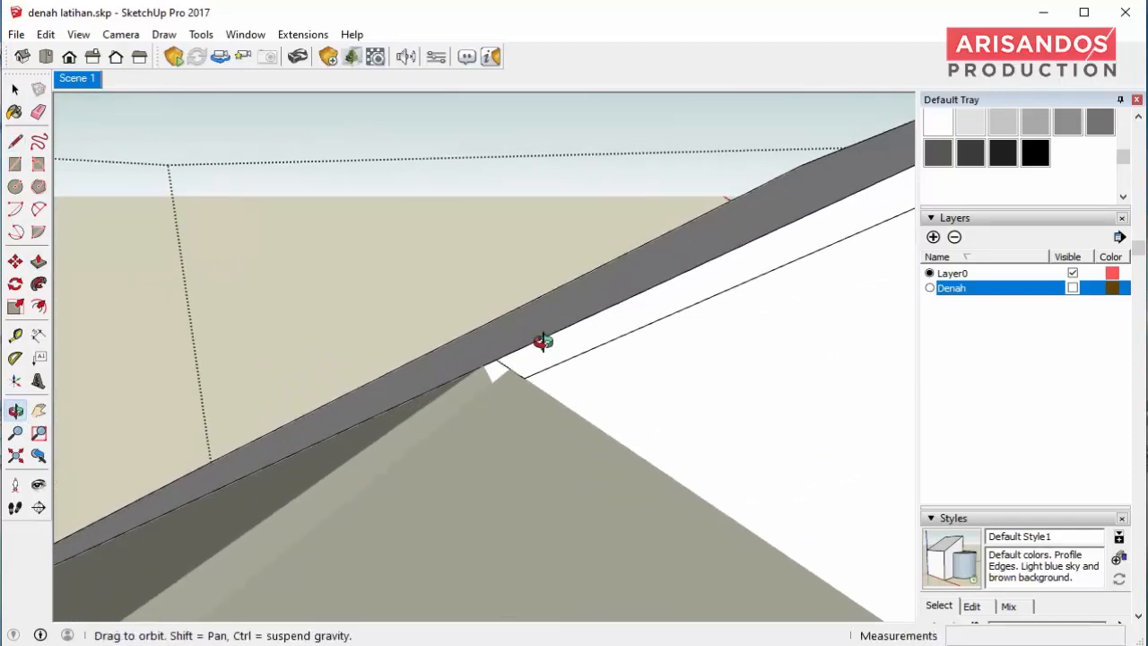
# - Pull the back slope's edge strip facing the main roof out by 30 cm and close the porch roof group
pyautogui.press('p')
pyautogui.click(561, 360)
pyautogui.scroll(-5, 549, 366)
pyautogui.click(772, 350)
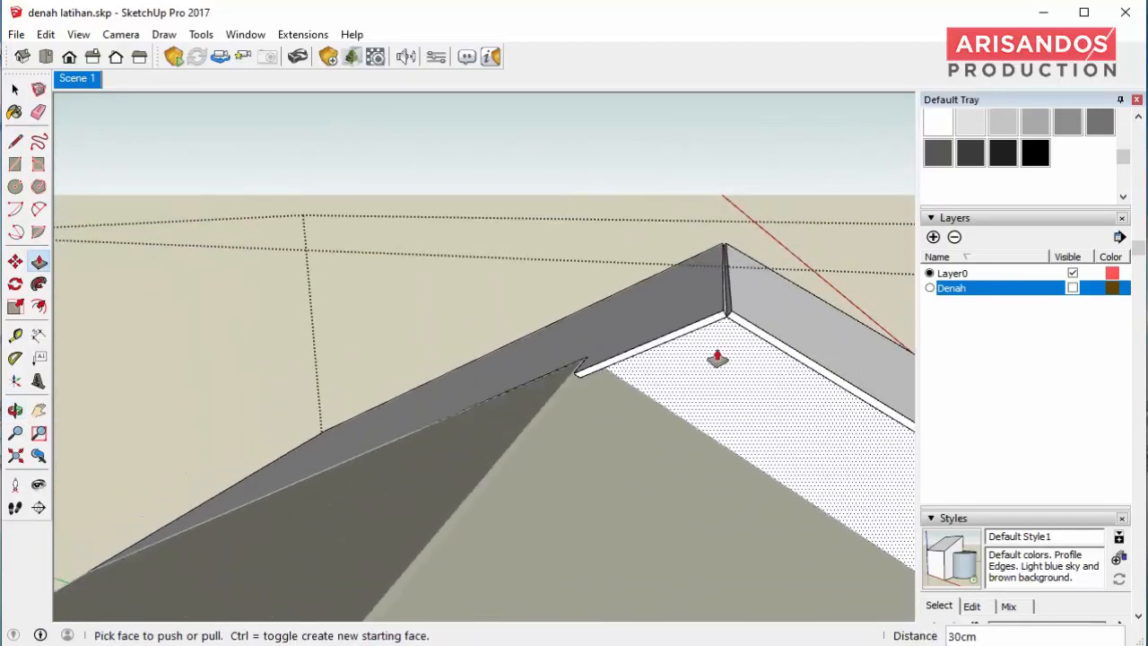
pyautogui.scroll(-2, 717, 353)
pyautogui.click(14, 89)
# - Draw a small rectangle on the front end of the house's outer side wall, just above the base band
pyautogui.scroll(-4, 557, 285)
pyautogui.moveTo(557, 284); pyautogui.dragTo(538, 502, button='middle')
pyautogui.scroll(3, 428, 512)
pyautogui.scroll(3, 249, 355)
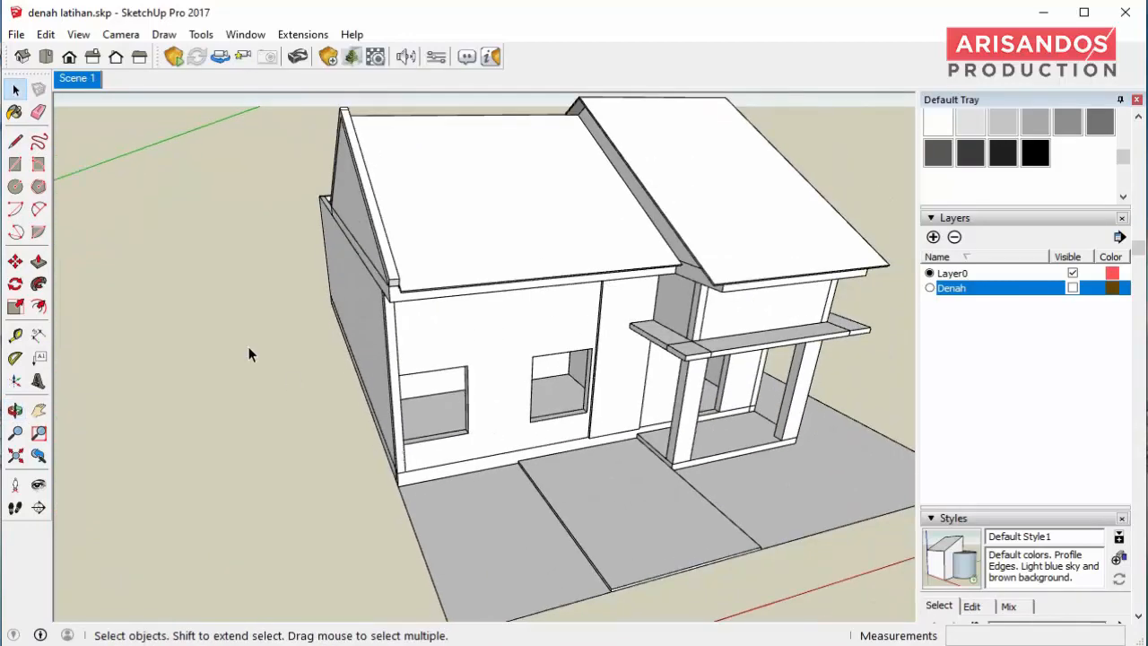
pyautogui.click(15, 163)
pyautogui.scroll(4, 423, 404)
pyautogui.click(392, 359)
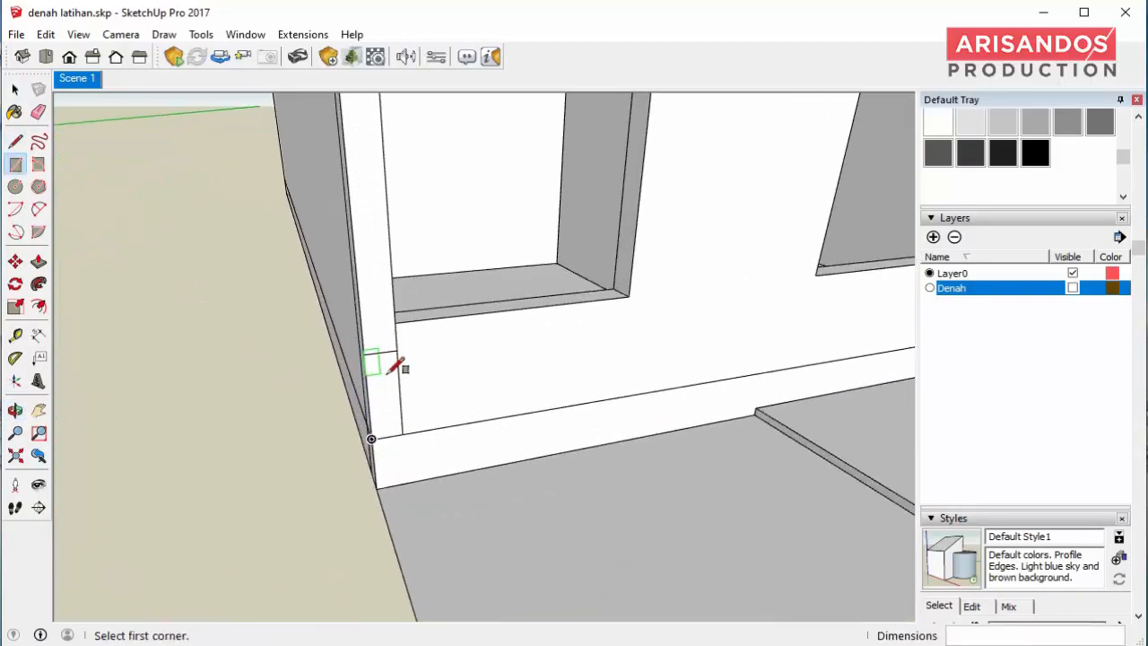
# - Pull the small rectangle forward 50 cm from the side wall's end, aligning it with the roof edge
pyautogui.press('p')
pyautogui.click(382, 386)
pyautogui.scroll(-5, 385, 389)
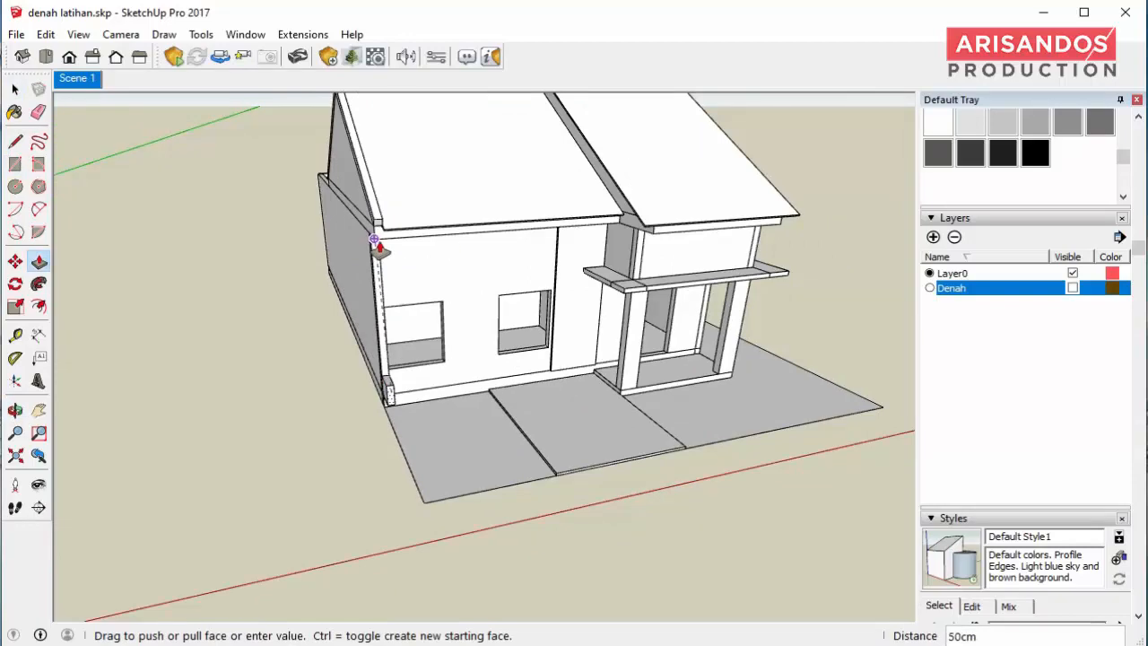
pyautogui.click(380, 243)
# - Extend the underside of the new wall block down 30 cm to the ground
pyautogui.scroll(7, 393, 406)
pyautogui.moveTo(395, 406); pyautogui.dragTo(418, 361, button='middle')
pyautogui.click(414, 342)
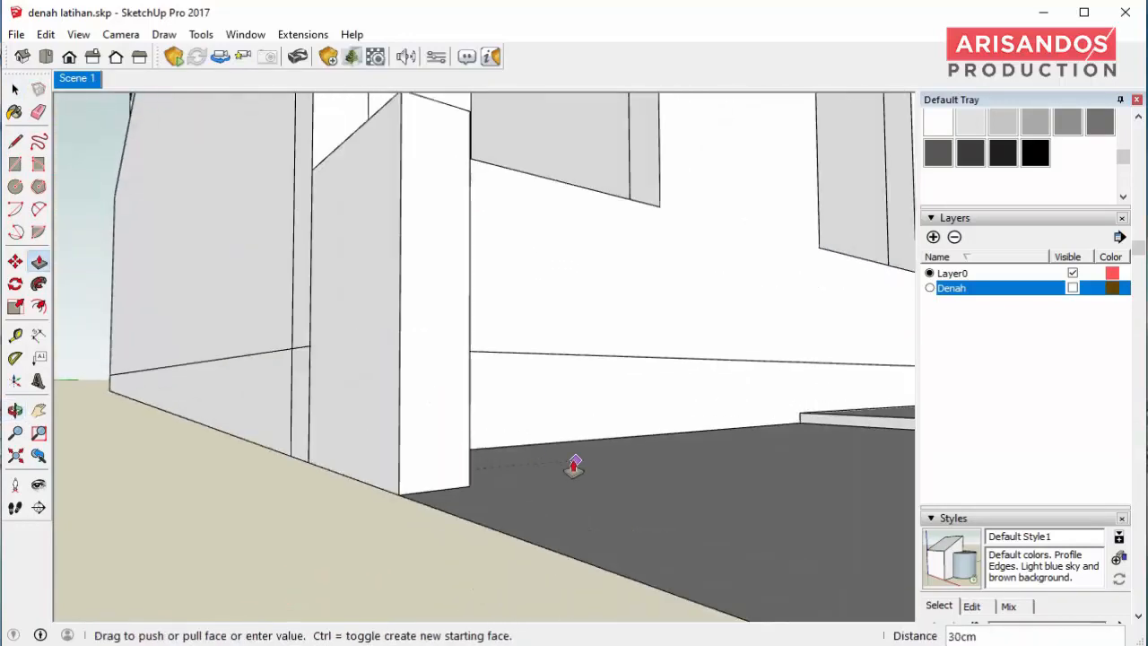
# - Raise the wall block's top face by 350 cm up to the main roof's corner
pyautogui.moveTo(574, 465); pyautogui.dragTo(429, 276, button='middle')
pyautogui.scroll(-6, 426, 375)
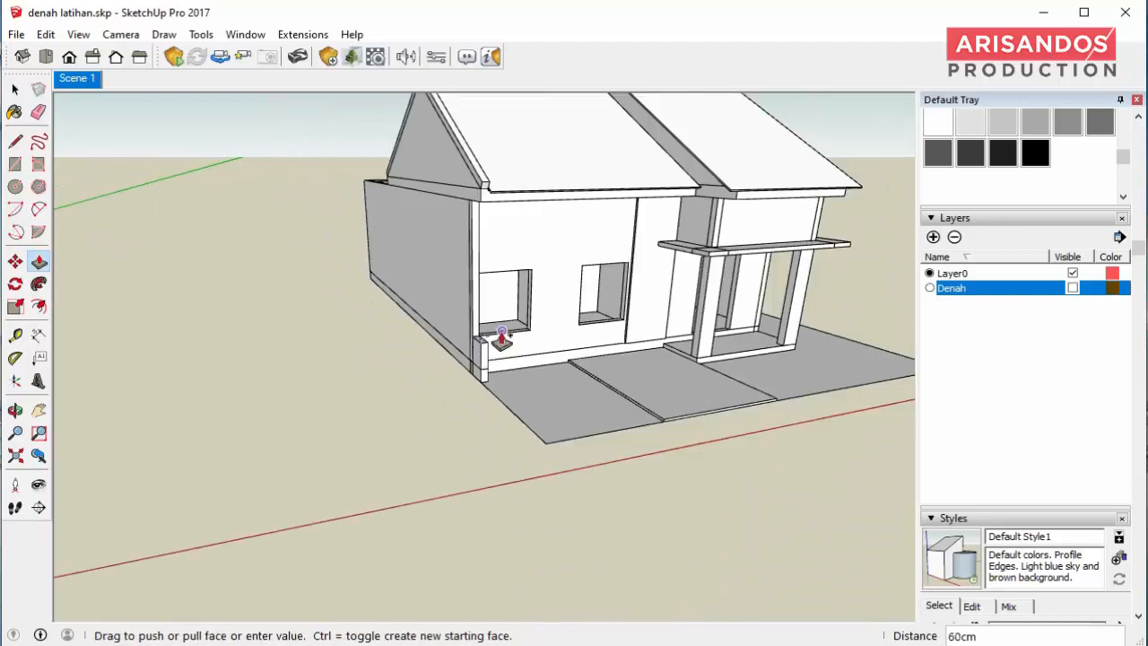
pyautogui.moveTo(506, 206); pyautogui.dragTo(482, 184, button='middle')
pyautogui.scroll(8, 494, 215)
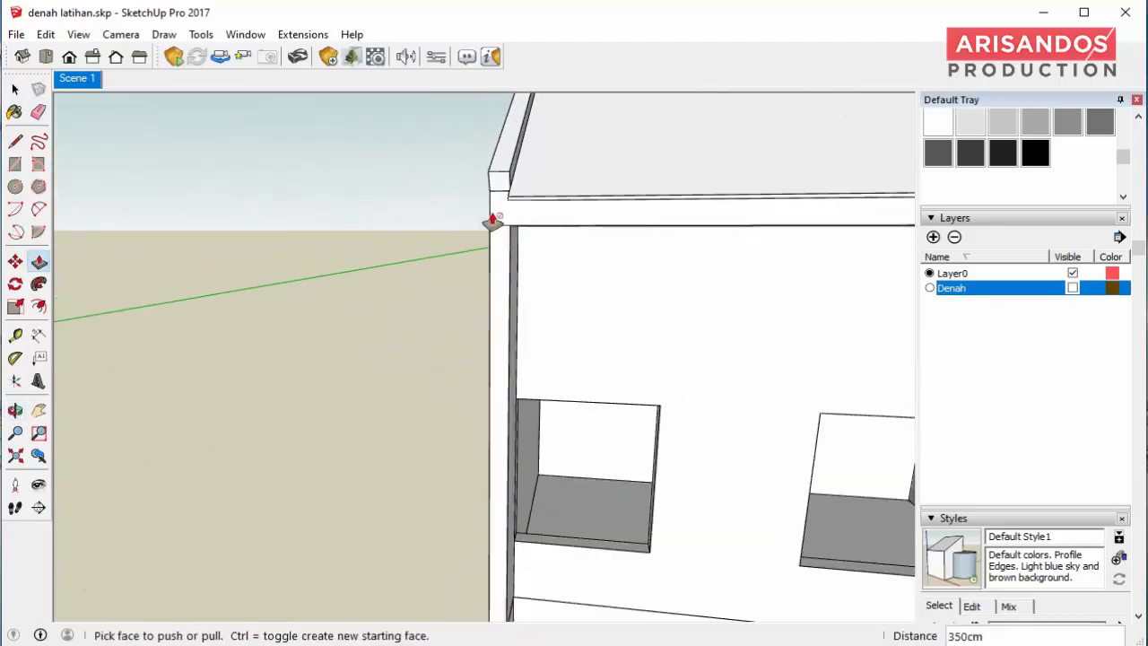
# - Draw a vertical line about 17 cm long on the main gable trim, from its peak down to the notch at the ridge
pyautogui.click(15, 89)
pyautogui.scroll(-6, 468, 203)
pyautogui.moveTo(627, 233); pyautogui.dragTo(698, 363, button='middle')
pyautogui.scroll(4, 567, 239)
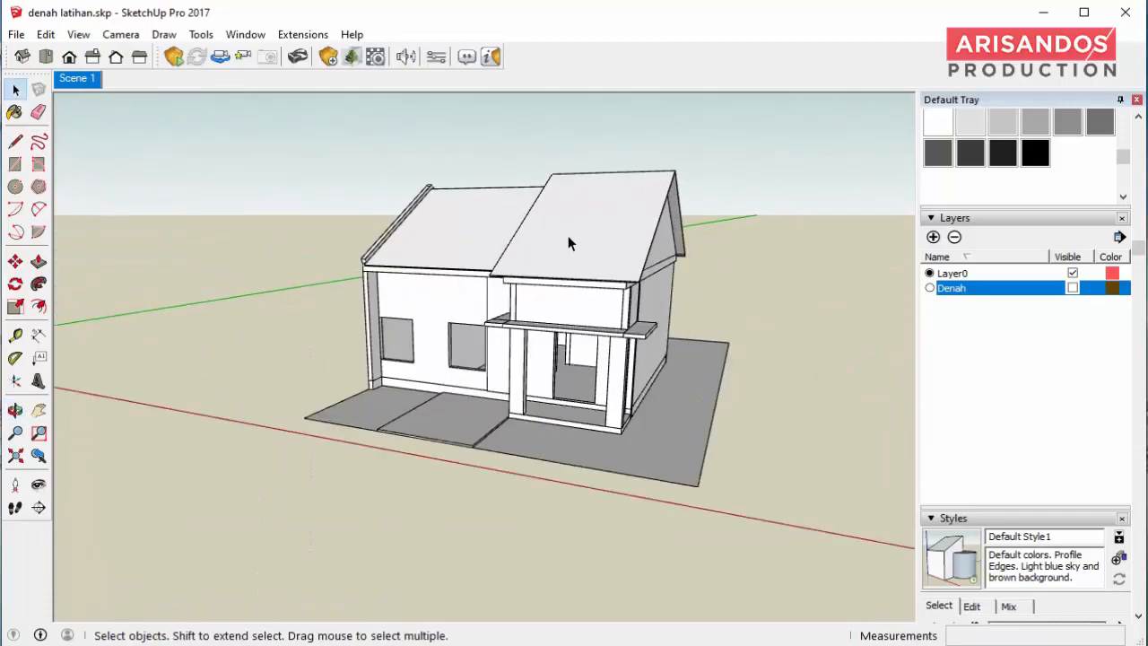
pyautogui.moveTo(543, 300); pyautogui.dragTo(763, 269, button='middle')
pyautogui.moveTo(599, 288); pyautogui.dragTo(550, 223, button='middle')
pyautogui.scroll(5, 577, 223)
pyautogui.scroll(4, 578, 224)
pyautogui.scroll(4, 549, 244)
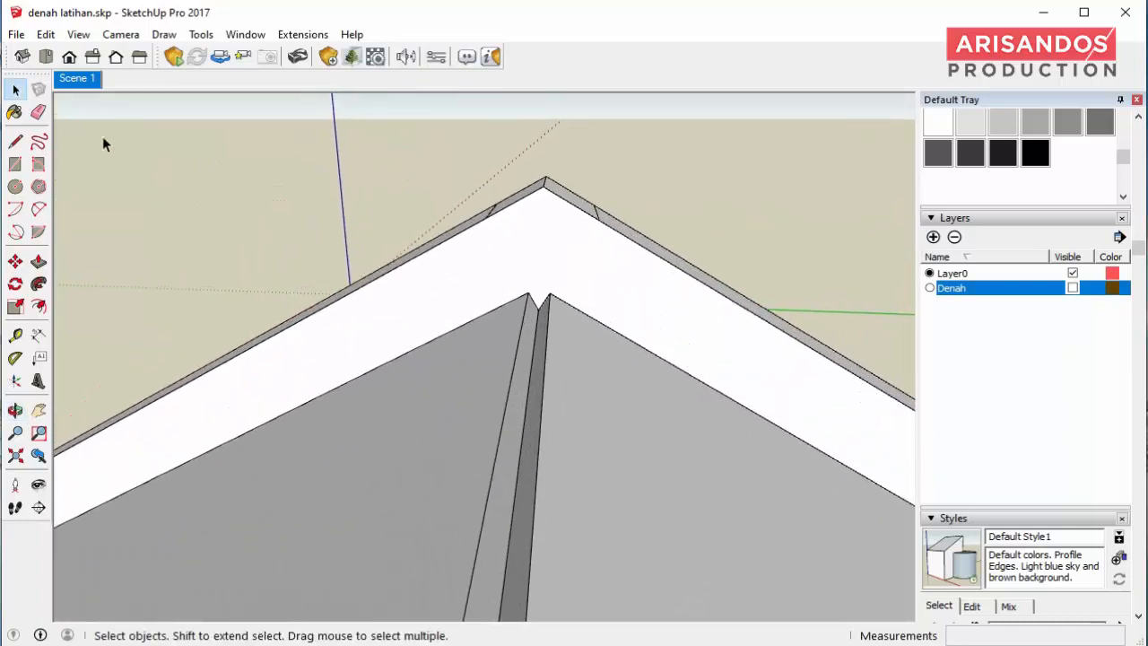
pyautogui.click(18, 95)
pyautogui.click(548, 257)
pyautogui.scroll(-4, 548, 256)
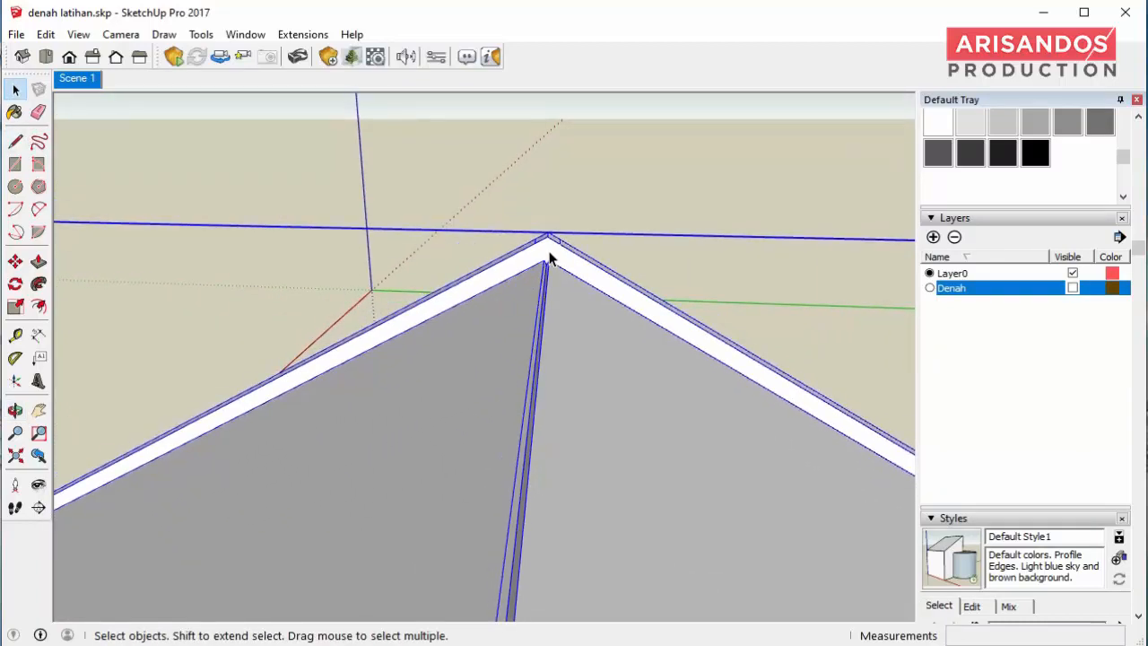
pyautogui.scroll(4, 548, 257)
pyautogui.click(552, 177)
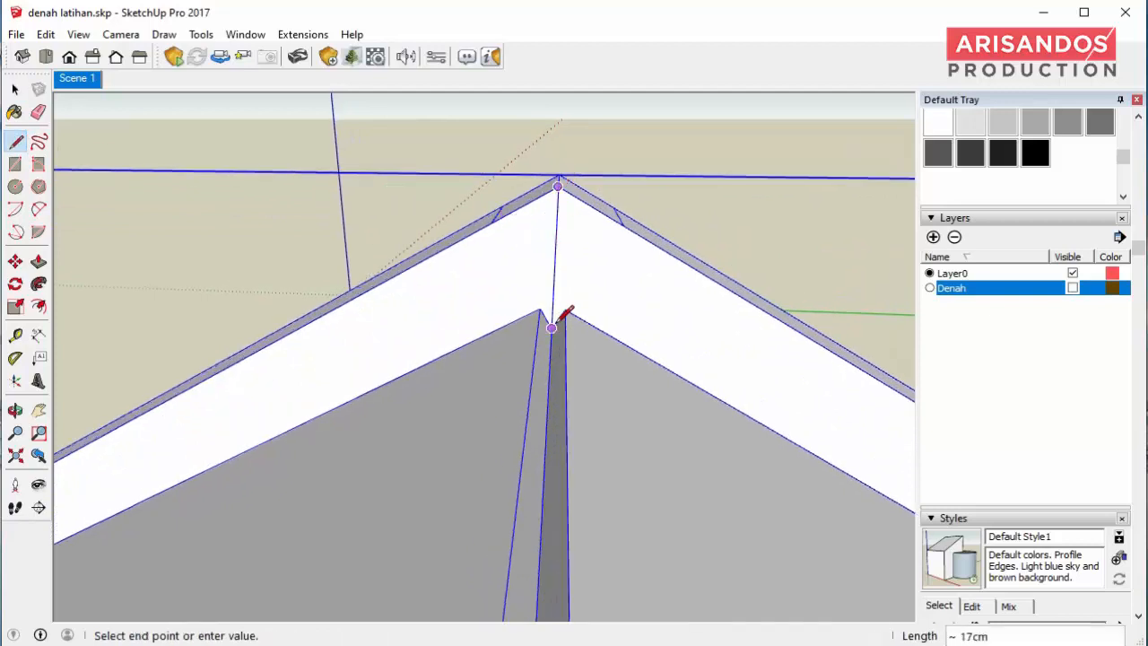
pyautogui.scroll(1, 551, 269)
pyautogui.scroll(-1, 543, 255)
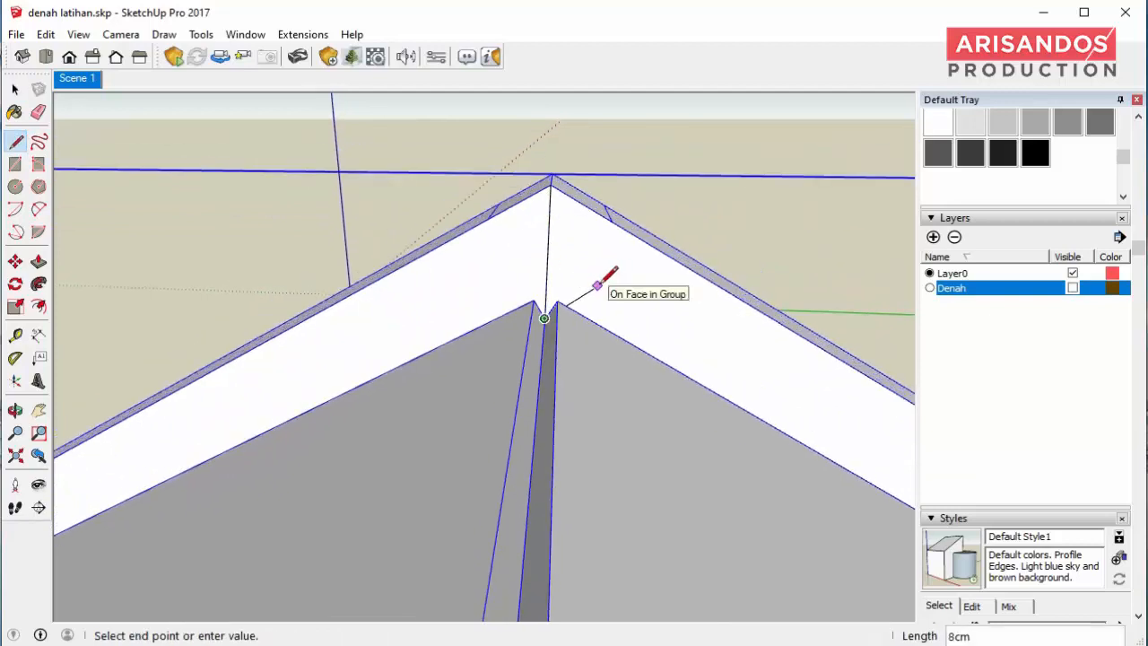
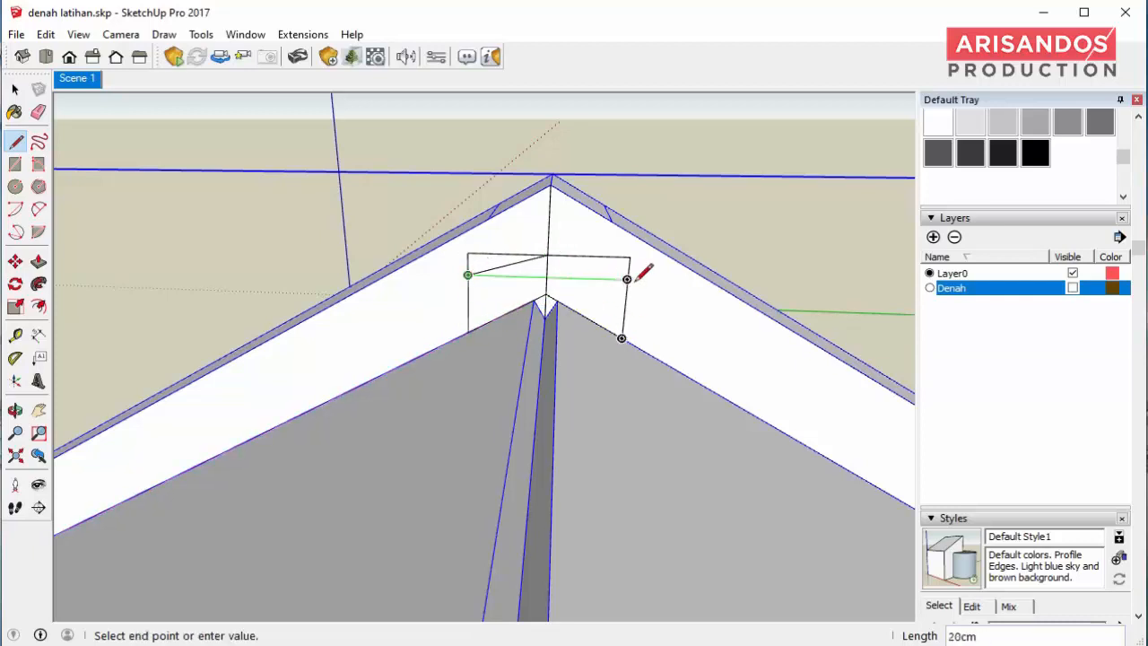
# - Finish the ridge-cap profile at the gable peak with two sloping top edges and erase the surplus construction lines
pyautogui.press('e')
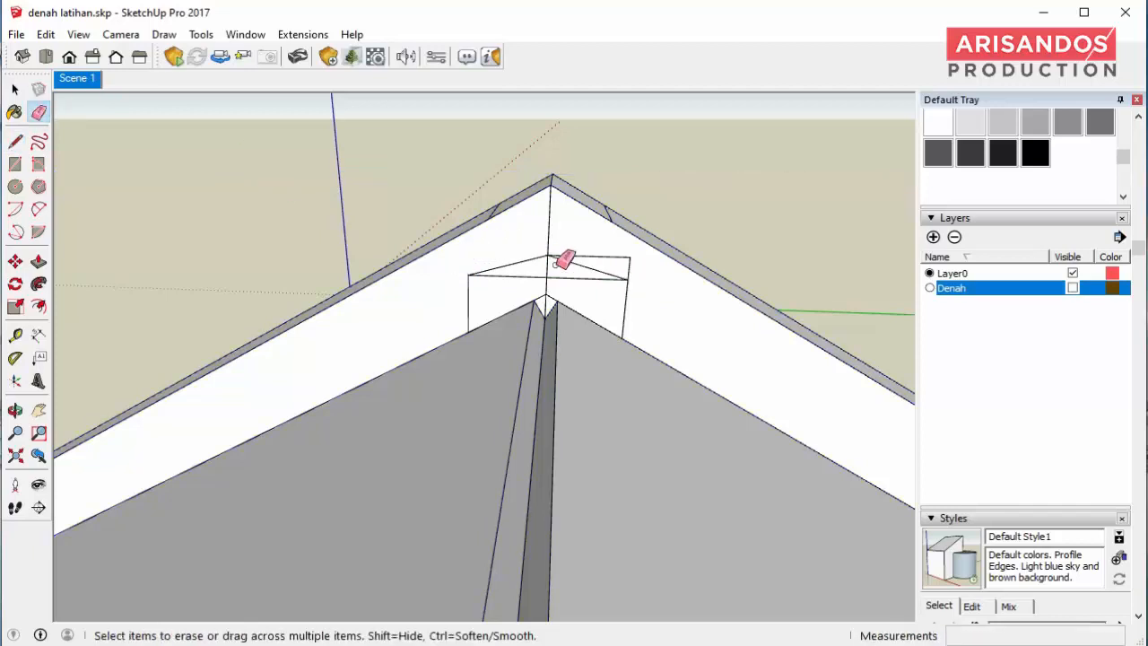
pyautogui.click(467, 274)
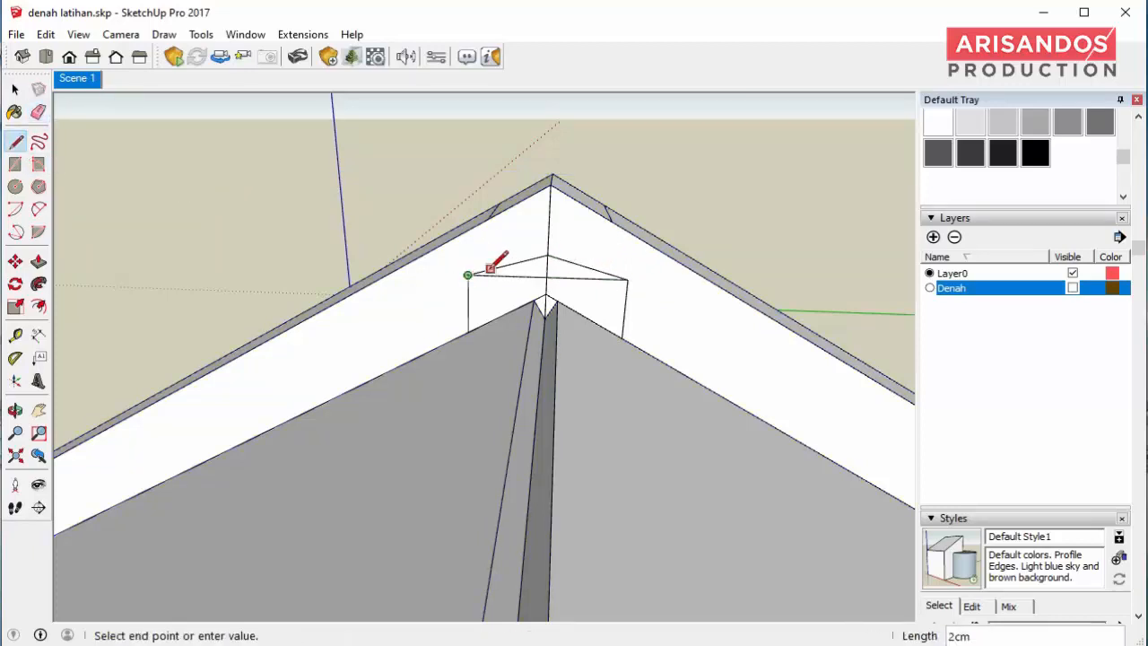
pyautogui.click(627, 279)
pyautogui.scroll(1, 574, 260)
pyautogui.press('e')
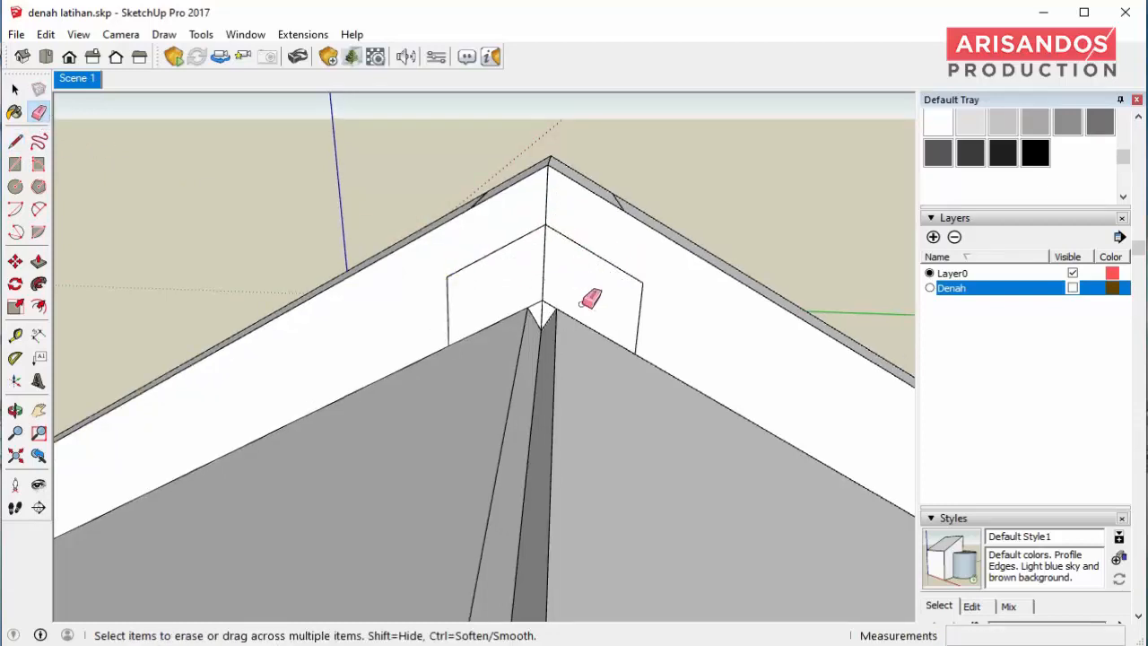
# - Clear the centre line from the ridge-cap profile and extrude it 455 cm along the main ridge to the front roof
pyautogui.scroll(-4, 590, 299)
pyautogui.click(39, 261)
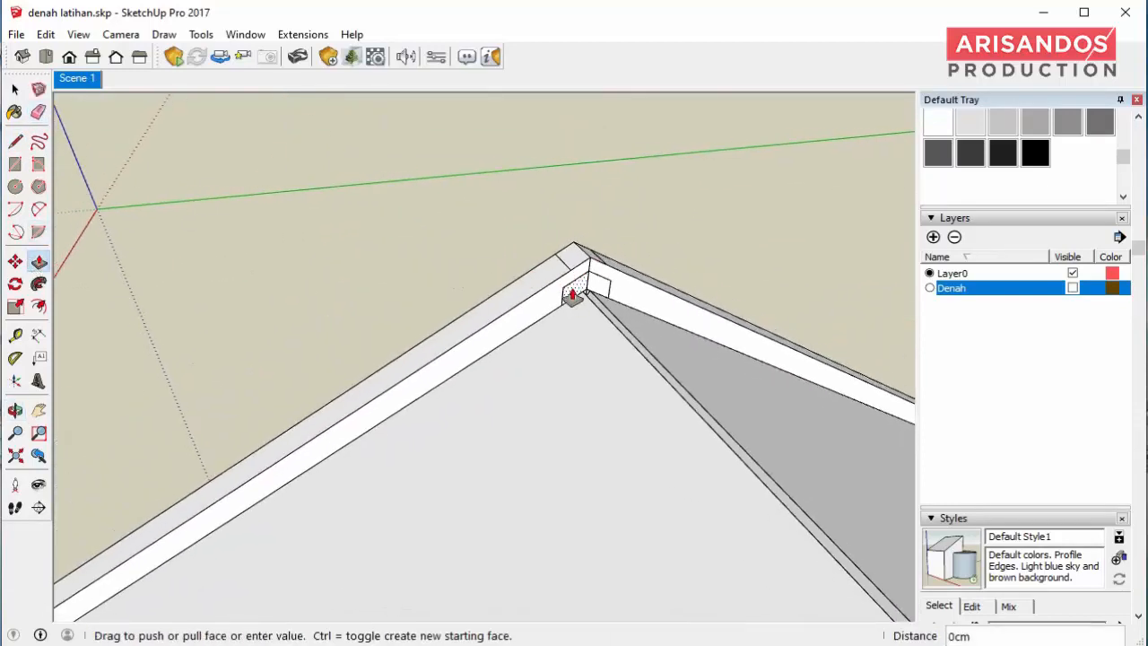
pyautogui.press('e')
pyautogui.scroll(1, 593, 278)
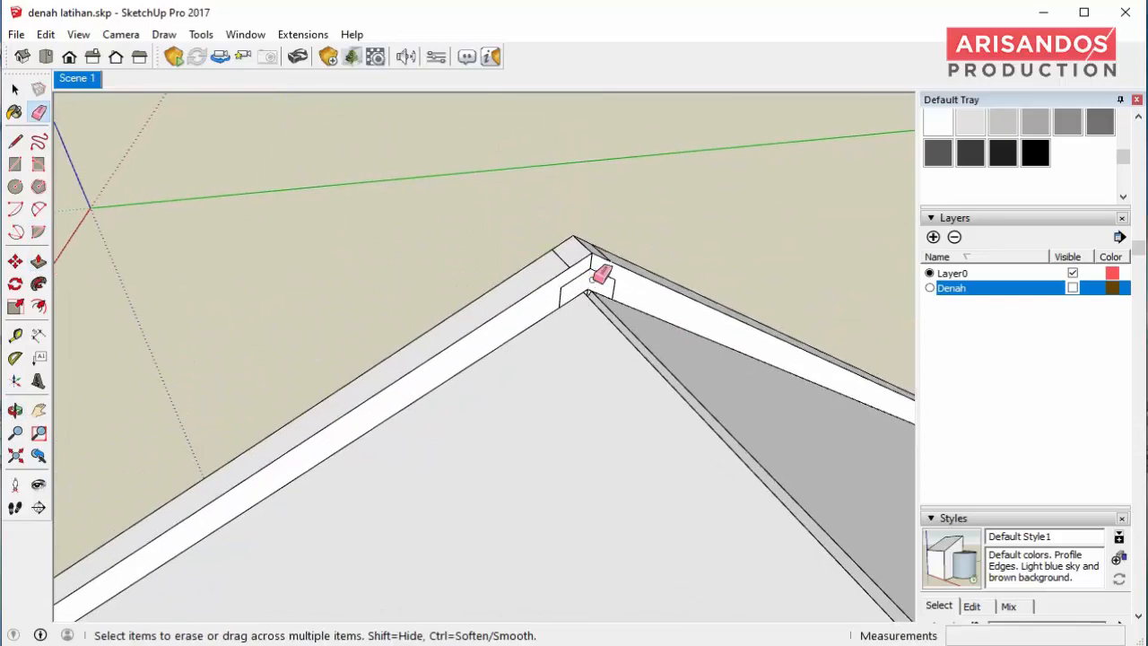
pyautogui.press('p')
pyautogui.click(590, 286)
pyautogui.scroll(-5, 658, 315)
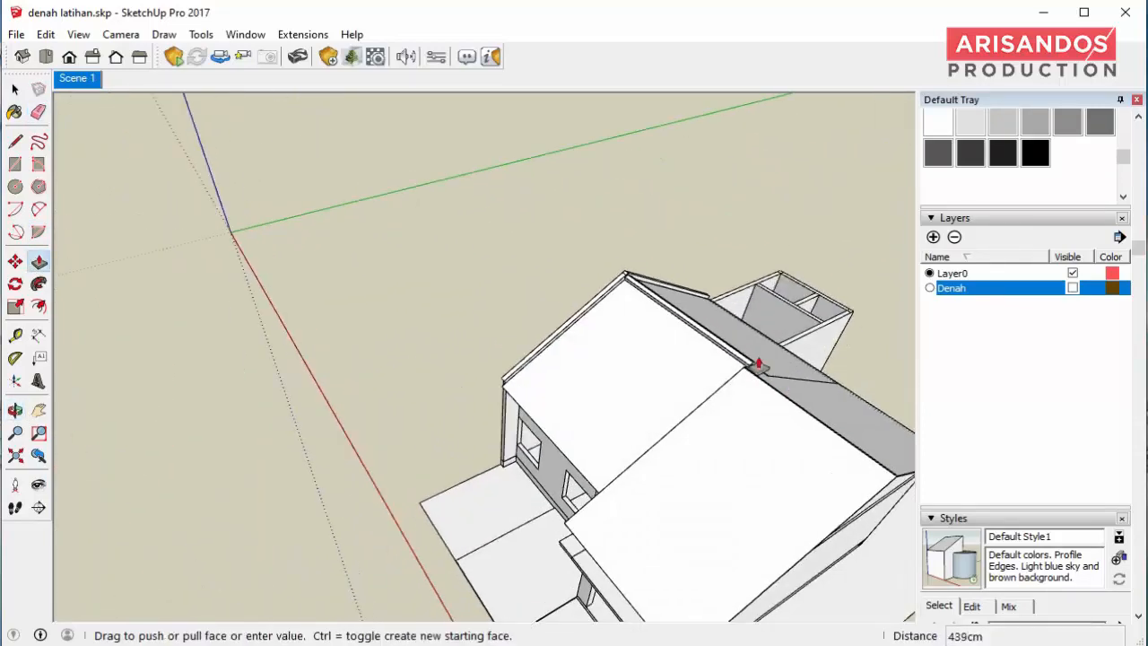
pyautogui.scroll(3, 758, 363)
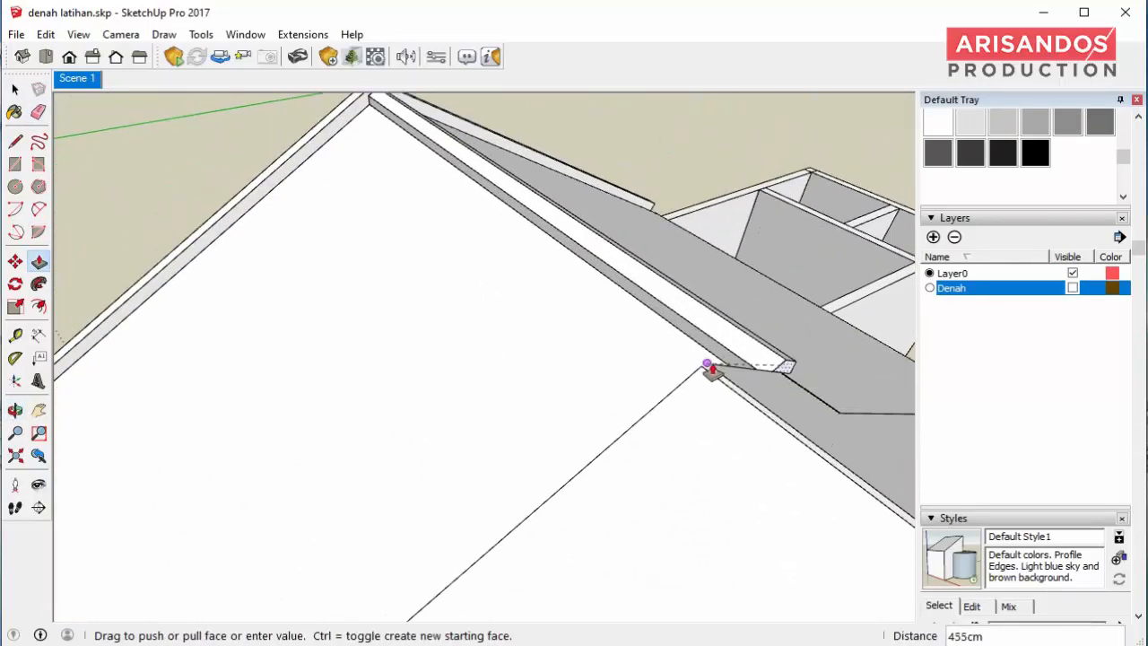
pyautogui.click(710, 369)
# - Select the whole extruded ridge cap on the main roof and make it a group
pyautogui.moveTo(750, 385); pyautogui.dragTo(558, 316, button='middle')
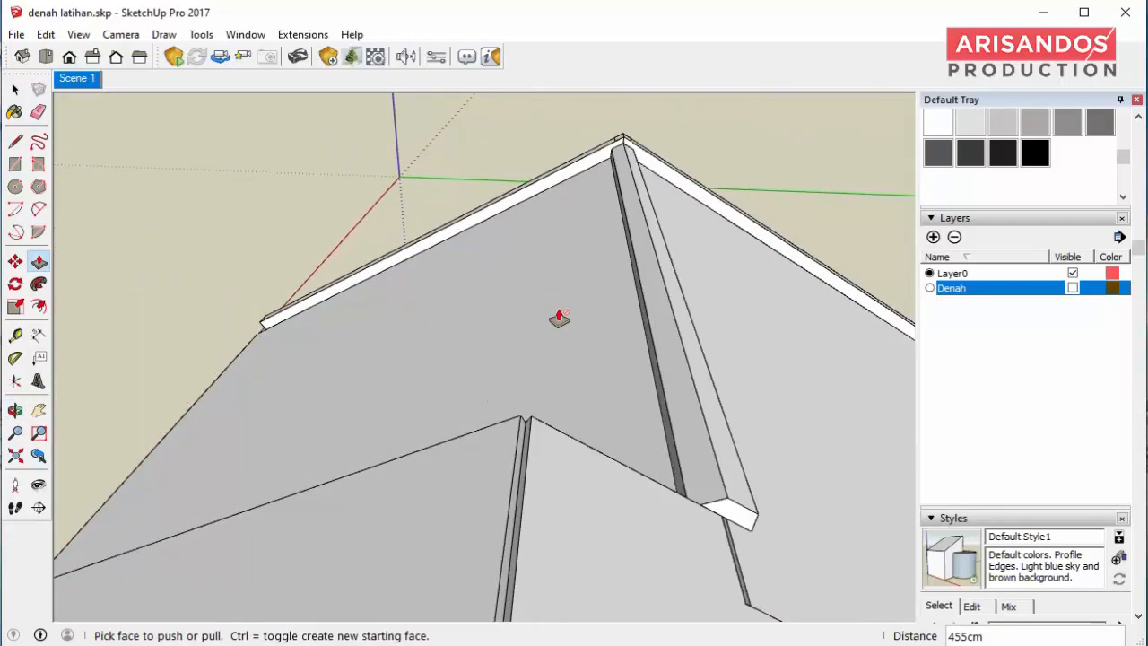
pyautogui.click(16, 89)
pyautogui.moveTo(591, 232); pyautogui.dragTo(457, 184, button='middle')
pyautogui.tripleClick(604, 206)
pyautogui.rightClick(611, 209)
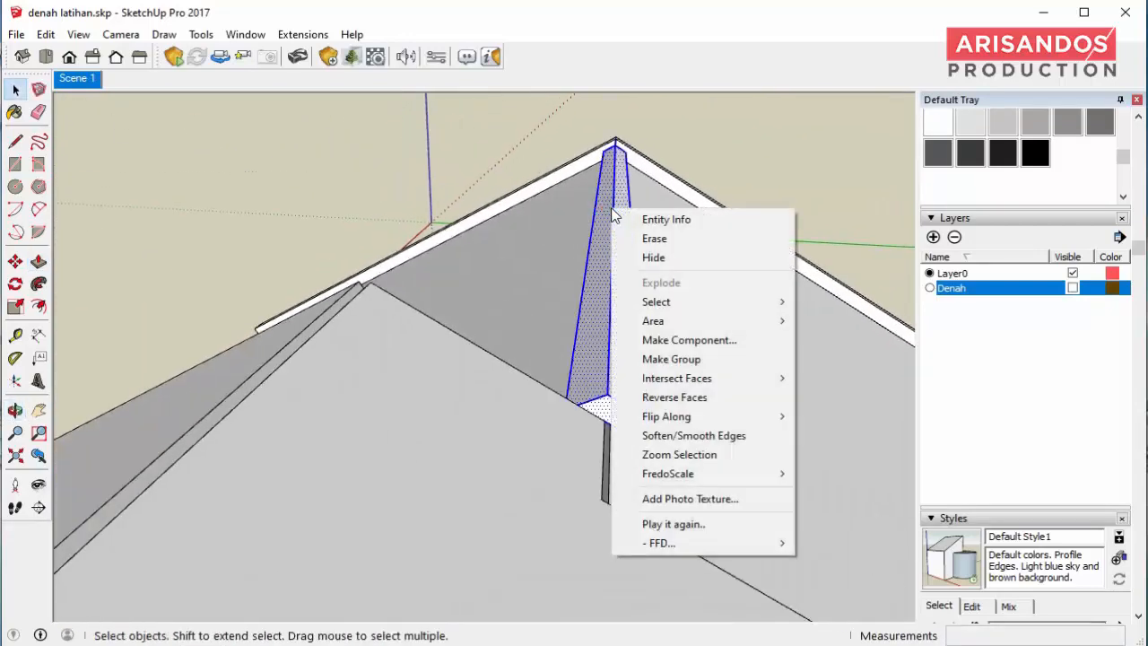
pyautogui.click(689, 360)
pyautogui.moveTo(688, 360); pyautogui.dragTo(529, 329, button='middle')
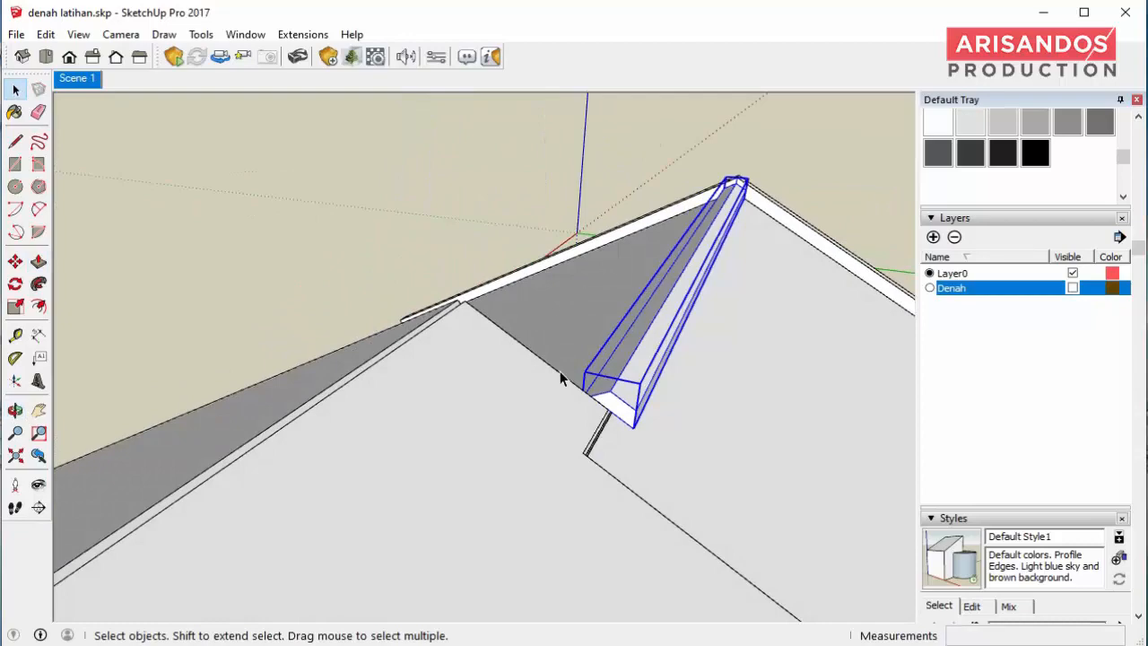
# - Inside the front roof group, draw a vertical line about 3 cm long up from the notch at the ridge, then leave the group
pyautogui.scroll(2, 492, 326)
pyautogui.click(492, 326)
pyautogui.scroll(1, 493, 324)
pyautogui.moveTo(495, 316); pyautogui.dragTo(529, 338, button='middle')
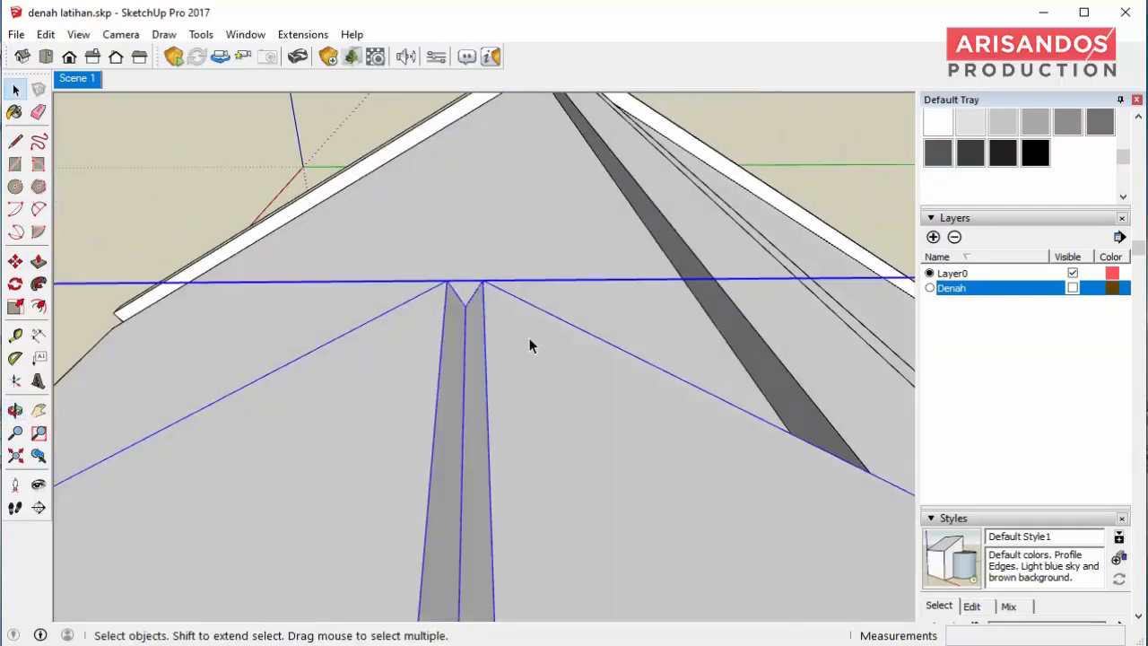
pyautogui.doubleClick(528, 337)
pyautogui.moveTo(459, 288); pyautogui.dragTo(202, 256, button='middle')
pyautogui.scroll(1, 118, 238)
pyautogui.scroll(1, 201, 255)
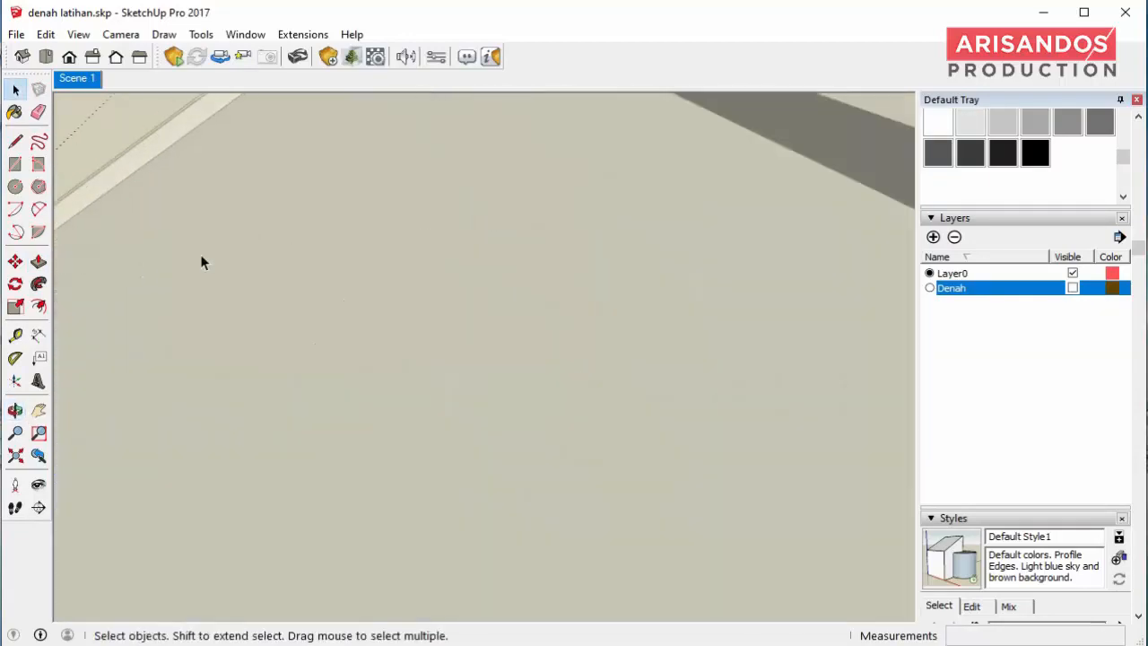
pyautogui.scroll(-2, 201, 256)
pyautogui.click(403, 270)
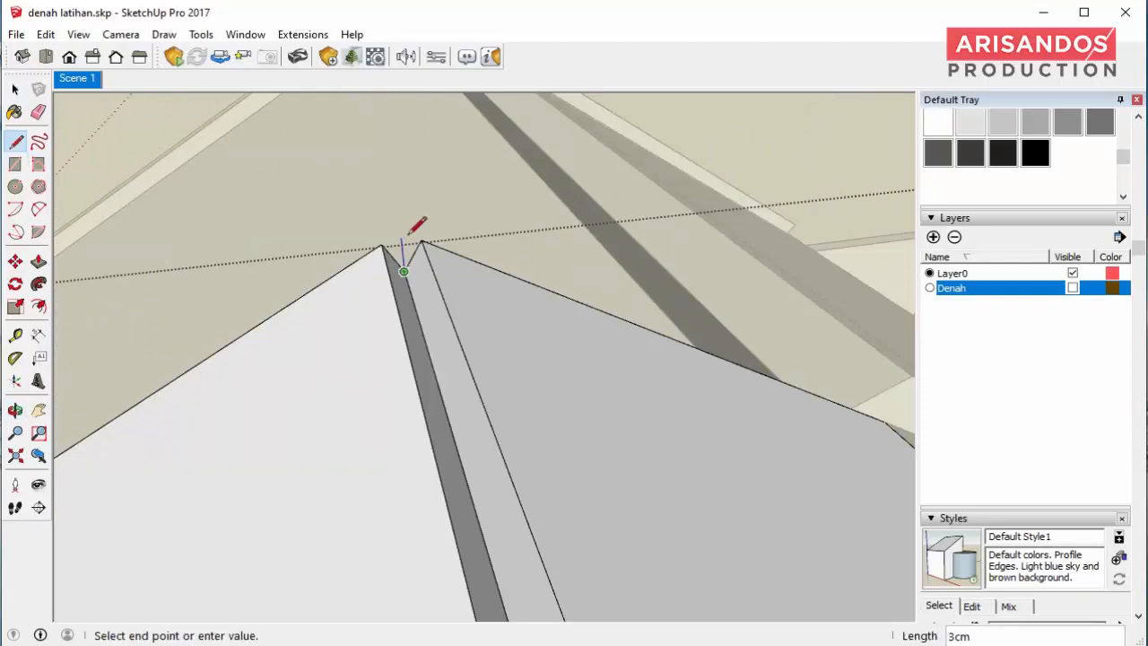
pyautogui.click(15, 90)
pyautogui.scroll(-2, 404, 259)
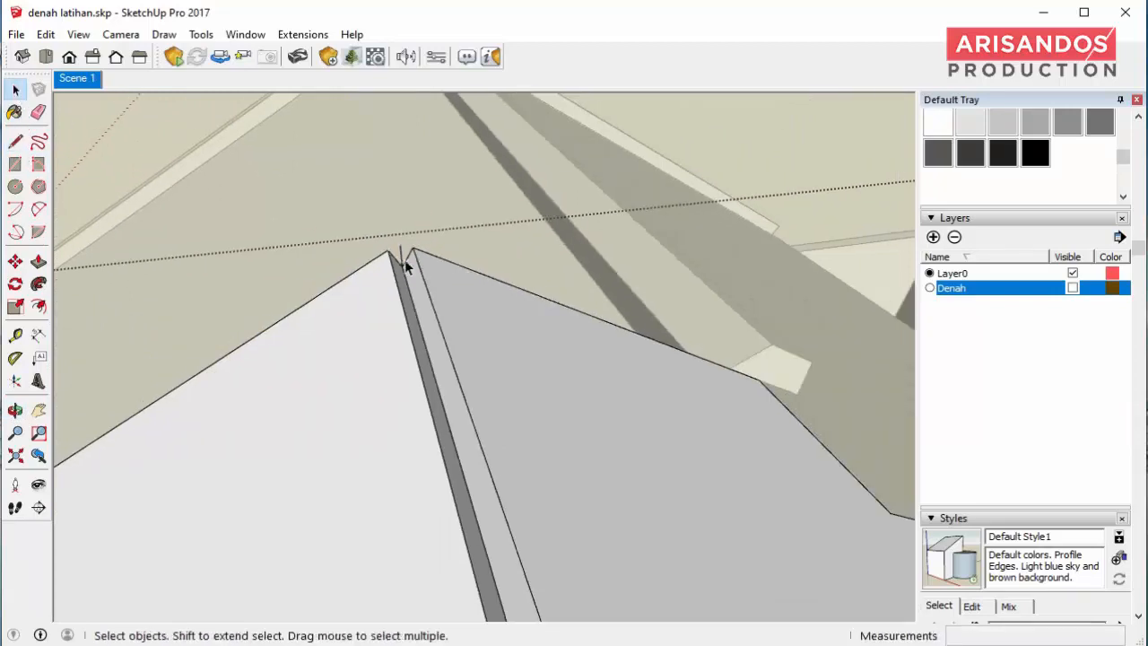
pyautogui.moveTo(404, 259); pyautogui.dragTo(367, 292, button='middle')
pyautogui.scroll(-1, 412, 295)
pyautogui.click(15, 90)
pyautogui.scroll(-2, 430, 221)
pyautogui.scroll(-1, 596, 210)
pyautogui.click(588, 212)
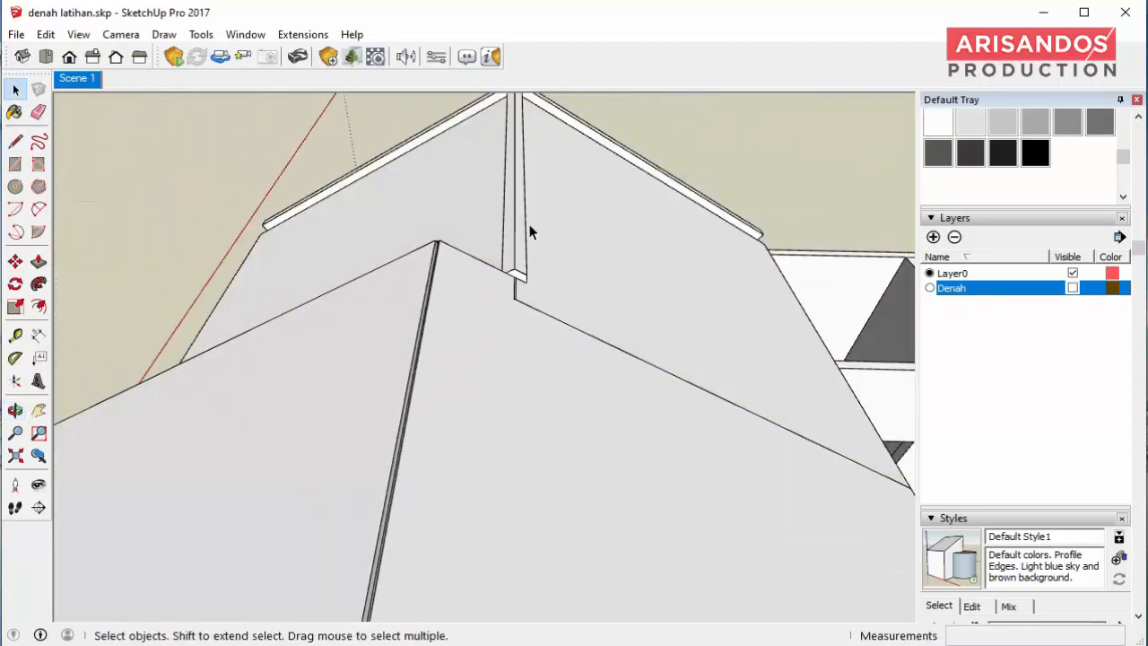
# - Copy the grouped ridge cap from the main ridge to the front roof's gable peak, aligned with the ridge notch
pyautogui.click(526, 231)
pyautogui.moveTo(527, 231); pyautogui.dragTo(493, 225, button='middle')
pyautogui.scroll(1, 490, 225)
pyautogui.press('ctrl')
pyautogui.click(465, 226)
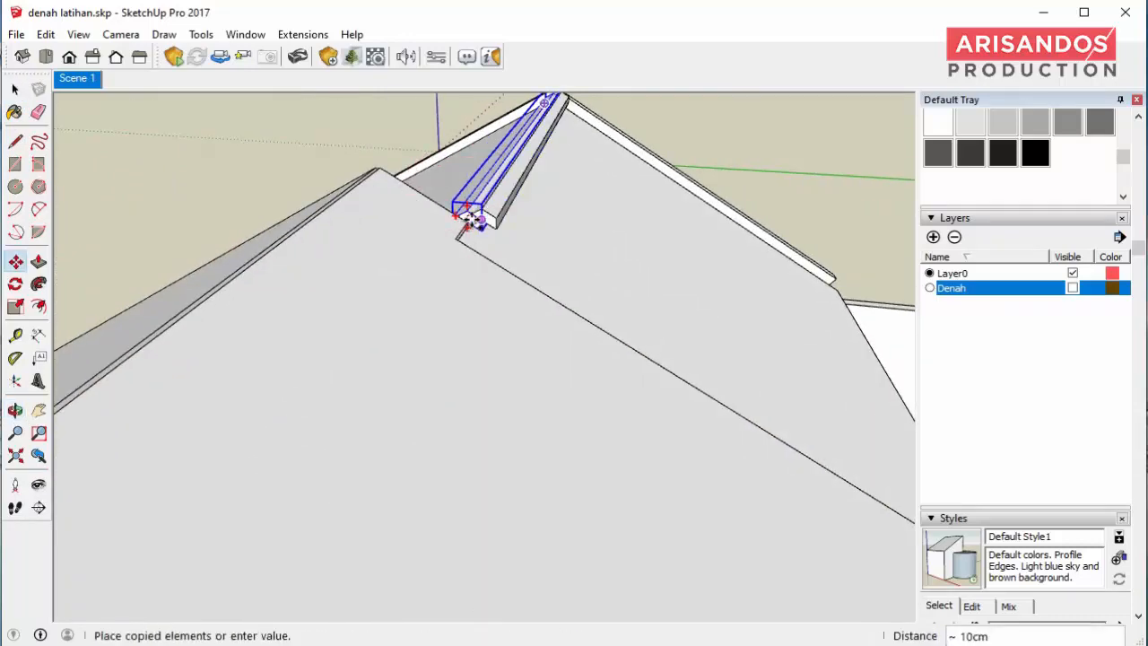
pyautogui.scroll(-3, 465, 226)
pyautogui.scroll(3, 448, 251)
pyautogui.scroll(2, 457, 260)
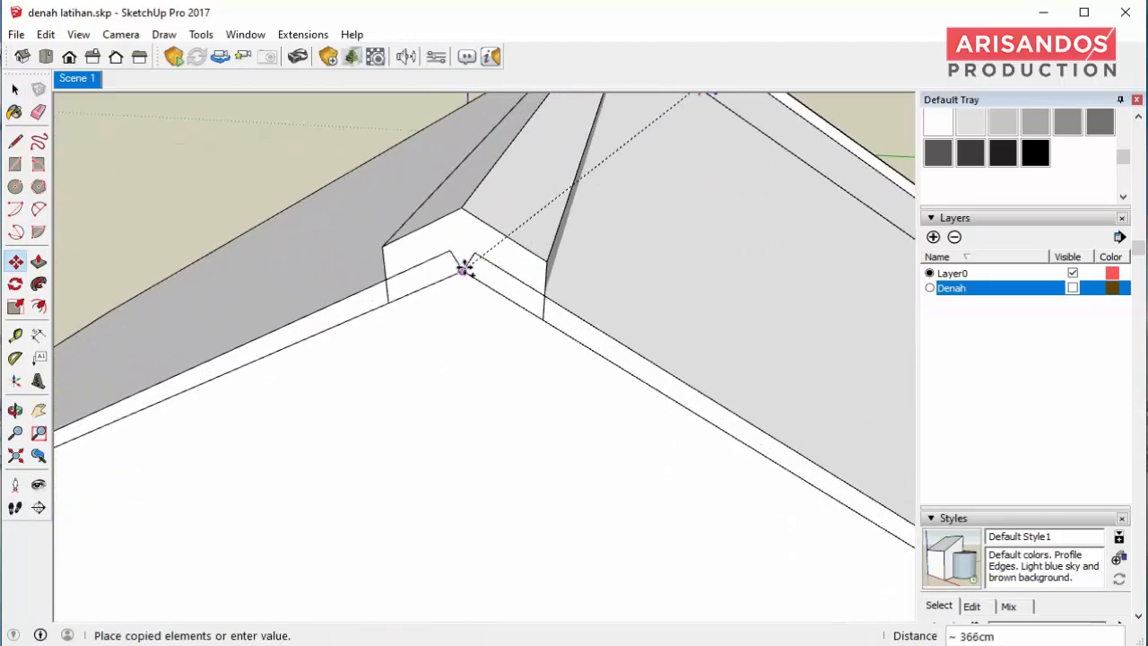
pyautogui.click(464, 268)
# - Raise the copied ridge cap by 3 cm and another 1 cm to seat it on the front roof's slopes
pyautogui.click(464, 268)
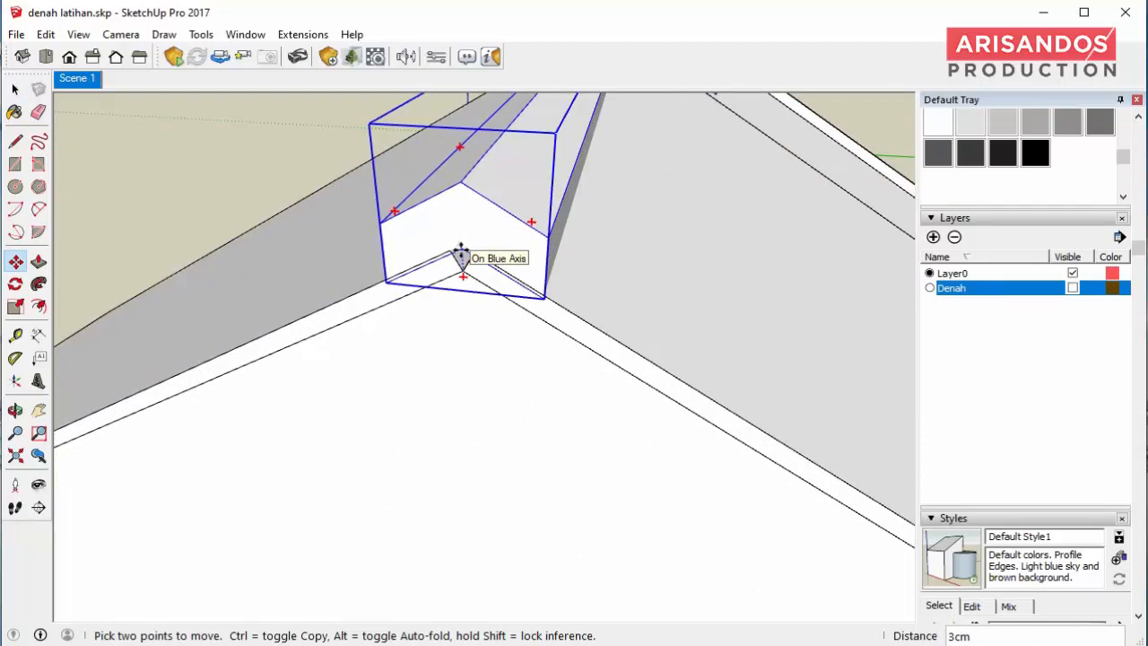
pyautogui.scroll(3, 456, 248)
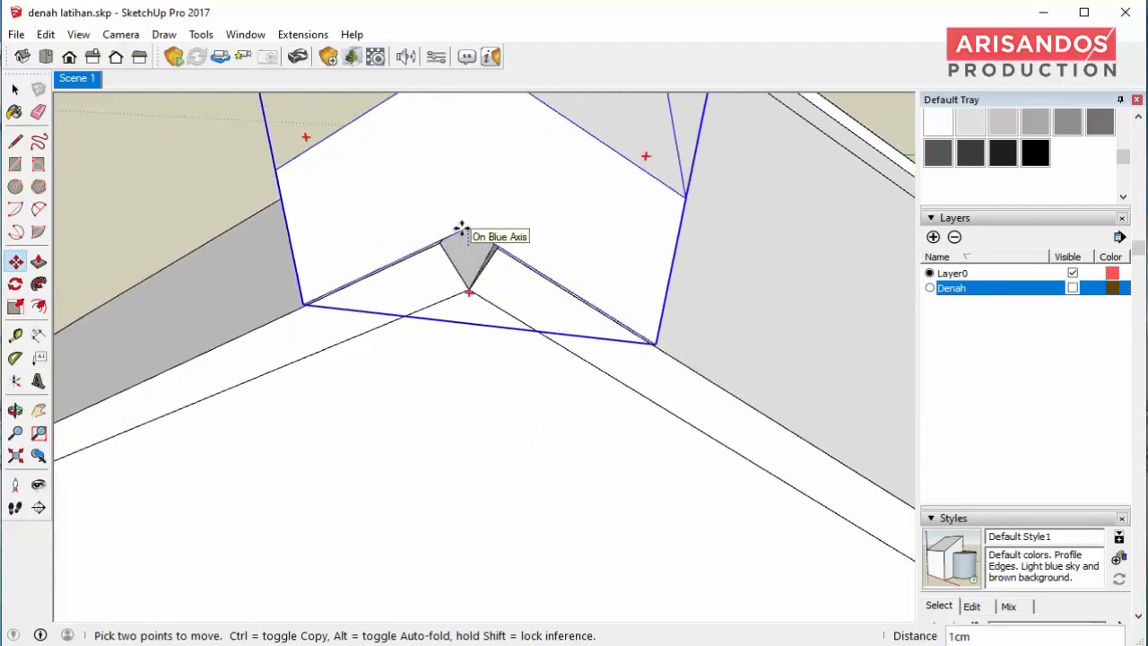
pyautogui.moveTo(466, 236); pyautogui.dragTo(463, 161, button='middle')
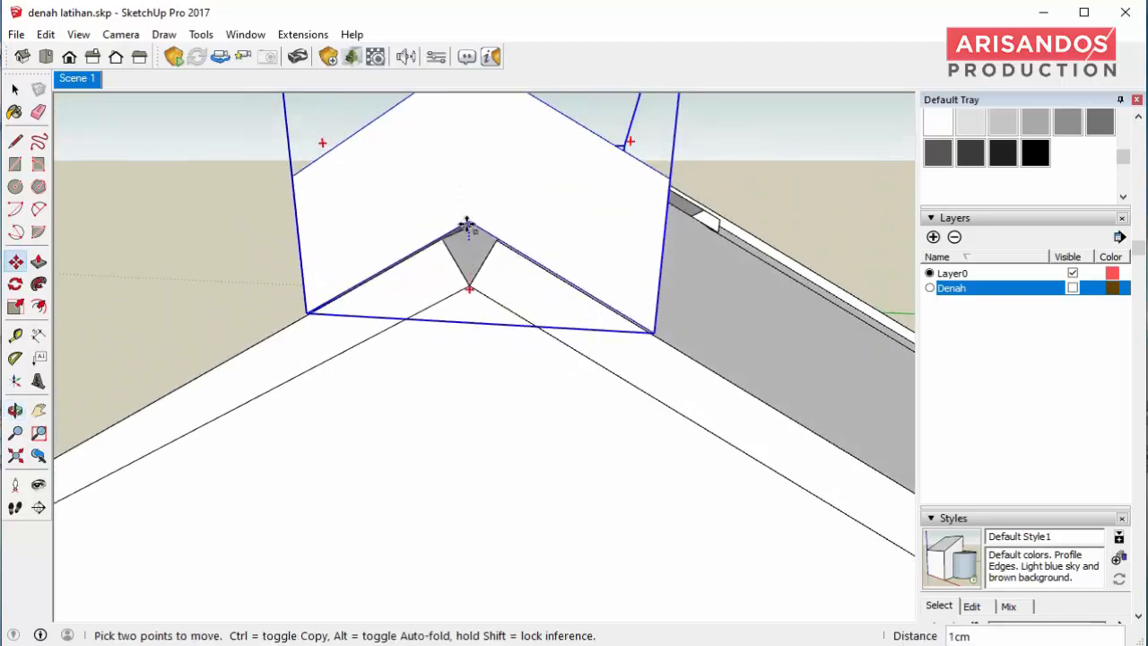
# - Shorten the copied ridge cap by pushing its overhanging rear end back to the end of the front roof's ridge
pyautogui.moveTo(648, 333); pyautogui.dragTo(287, 277, button='middle')
pyautogui.scroll(8, 423, 275)
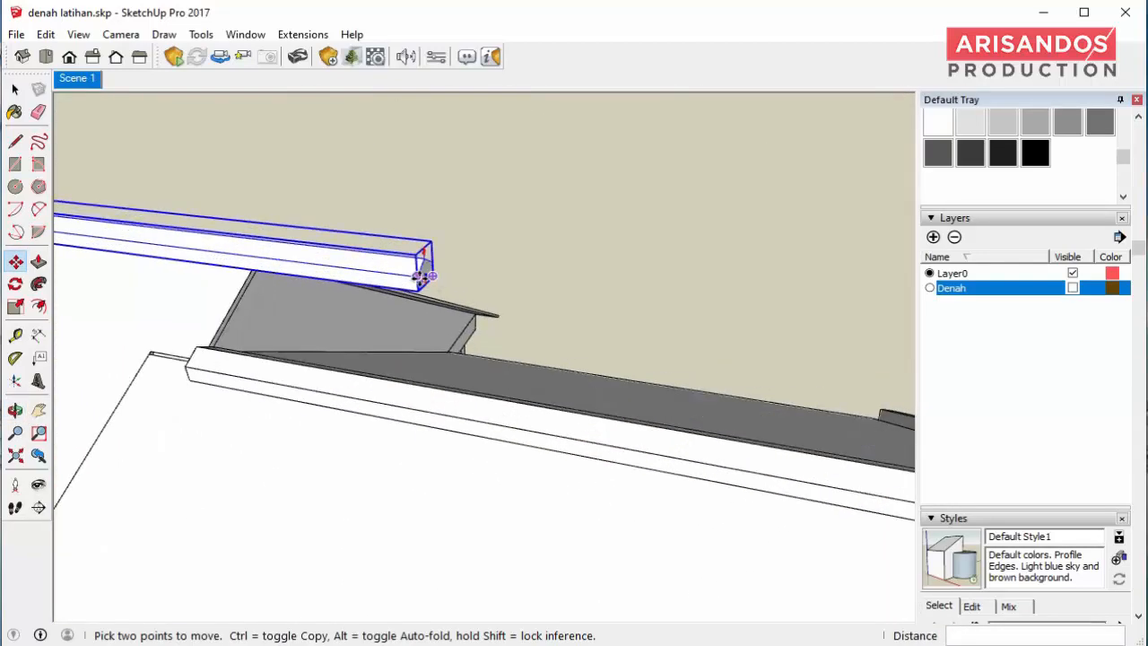
pyautogui.press('space')
pyautogui.doubleClick(420, 275)
pyautogui.press('p')
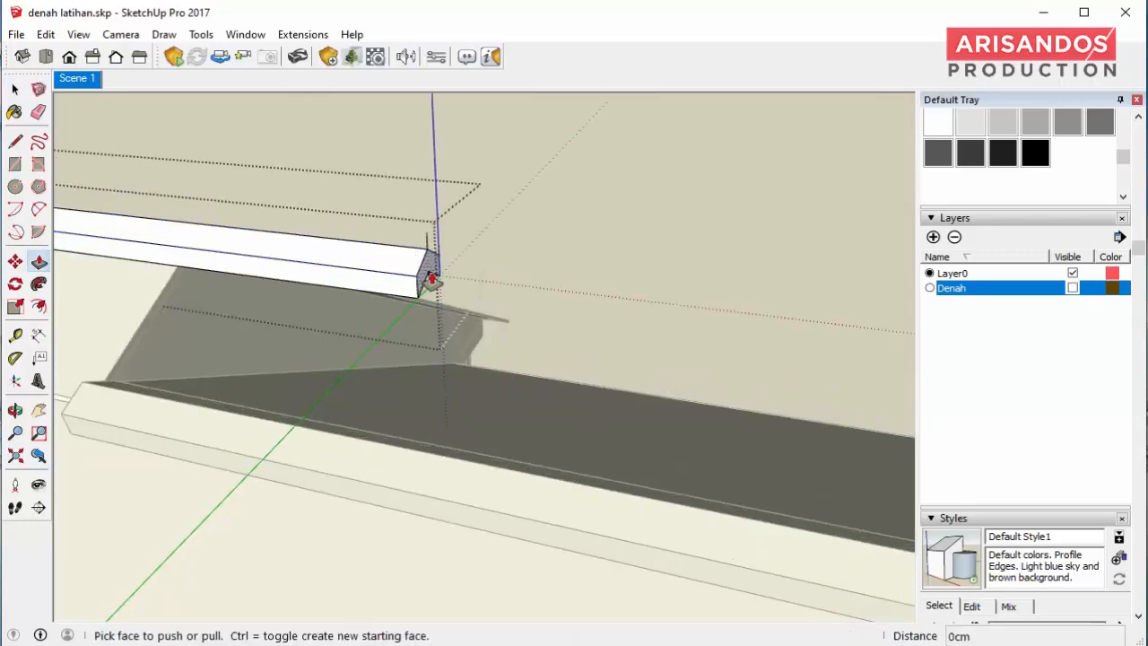
pyautogui.click(431, 274)
pyautogui.click(180, 266)
pyautogui.moveTo(184, 266); pyautogui.dragTo(533, 266, button='middle')
pyautogui.scroll(-4, 533, 266)
pyautogui.moveTo(413, 266); pyautogui.dragTo(680, 289, button='middle')
pyautogui.click(15, 89)
# - Draw a rectangle over the wall tops of the open rear rooms, from their outer back corner to the main roof's edge
pyautogui.scroll(-5, 321, 313)
pyautogui.moveTo(321, 313); pyautogui.dragTo(538, 285, button='middle')
pyautogui.scroll(2, 569, 336)
pyautogui.click(139, 56)
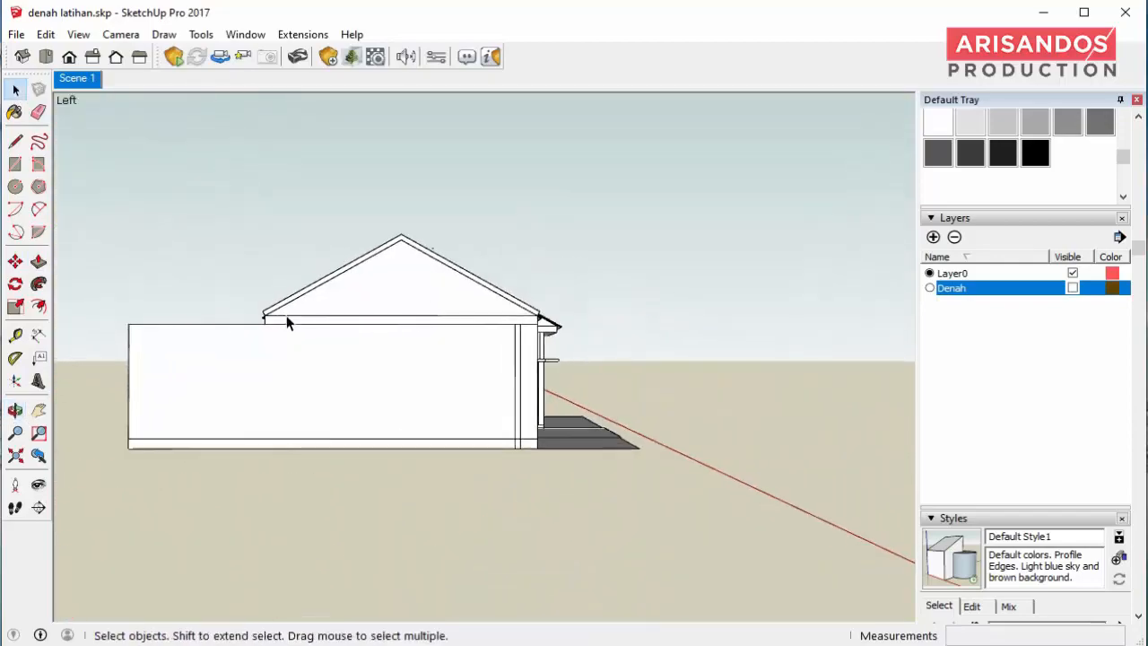
pyautogui.moveTo(287, 323); pyautogui.dragTo(659, 472, button='middle')
pyautogui.scroll(2, 658, 471)
pyautogui.moveTo(579, 462); pyautogui.dragTo(359, 386, button='middle')
pyautogui.scroll(-2, 185, 379)
pyautogui.scroll(-4, 359, 386)
pyautogui.scroll(4, 386, 364)
pyautogui.click(15, 165)
pyautogui.scroll(3, 439, 438)
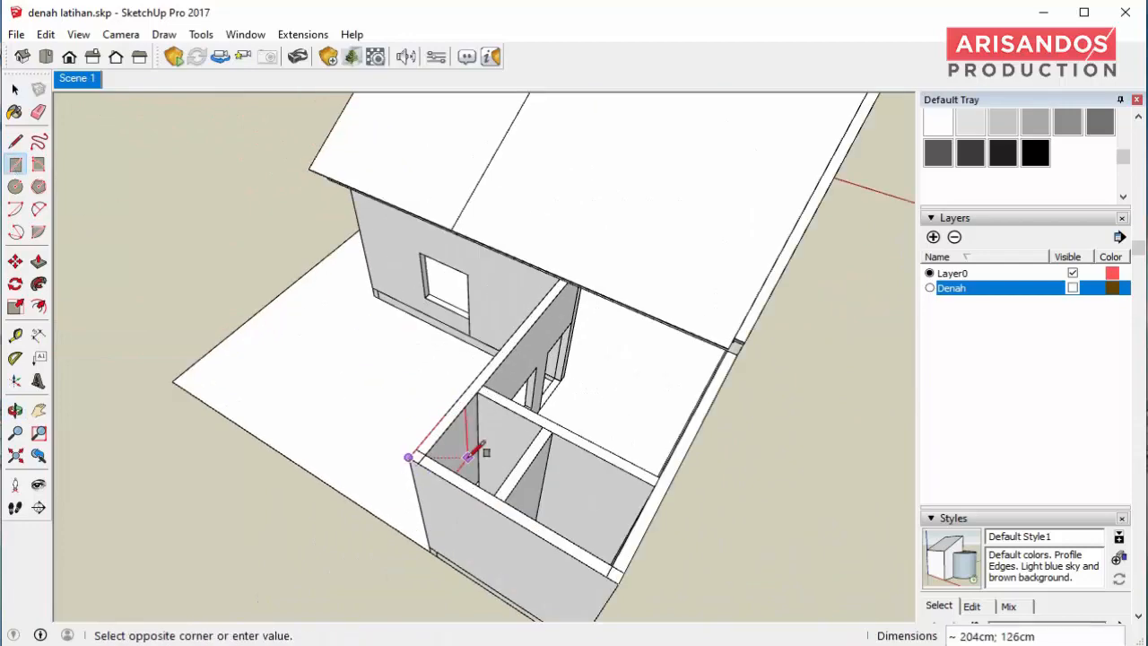
pyautogui.moveTo(467, 457); pyautogui.dragTo(679, 320, button='middle')
pyautogui.scroll(3, 725, 326)
pyautogui.click(712, 321)
# - Pull the rectangle over the rear rooms upward into a thin flat roof slab just under the main roof's edge
pyautogui.press('p')
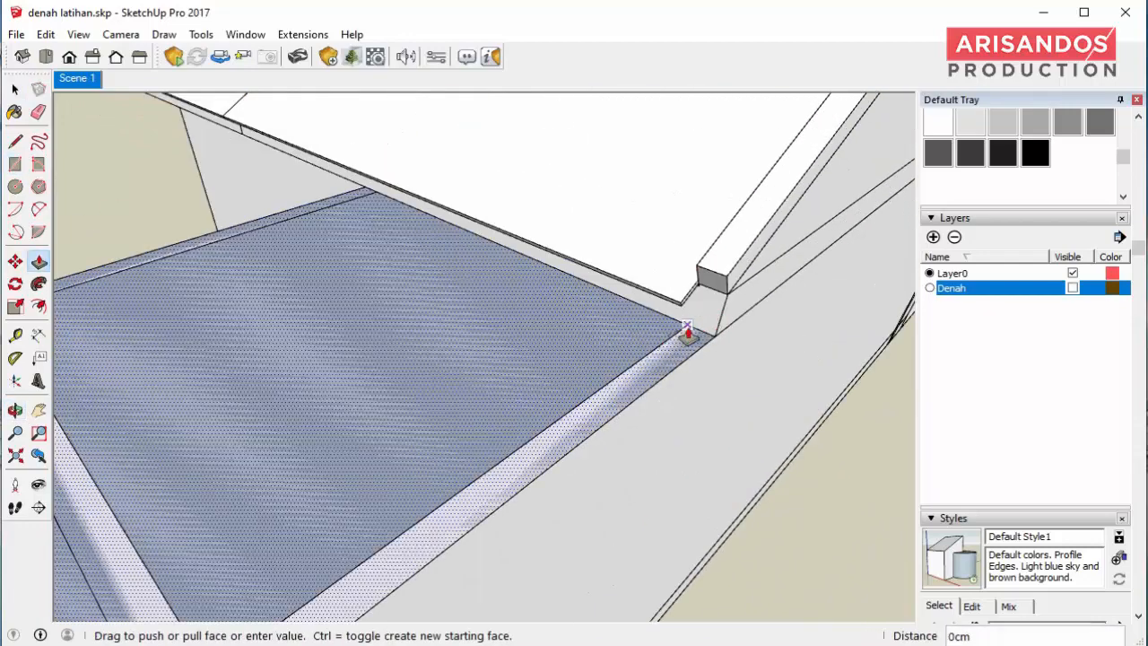
pyautogui.click(687, 334)
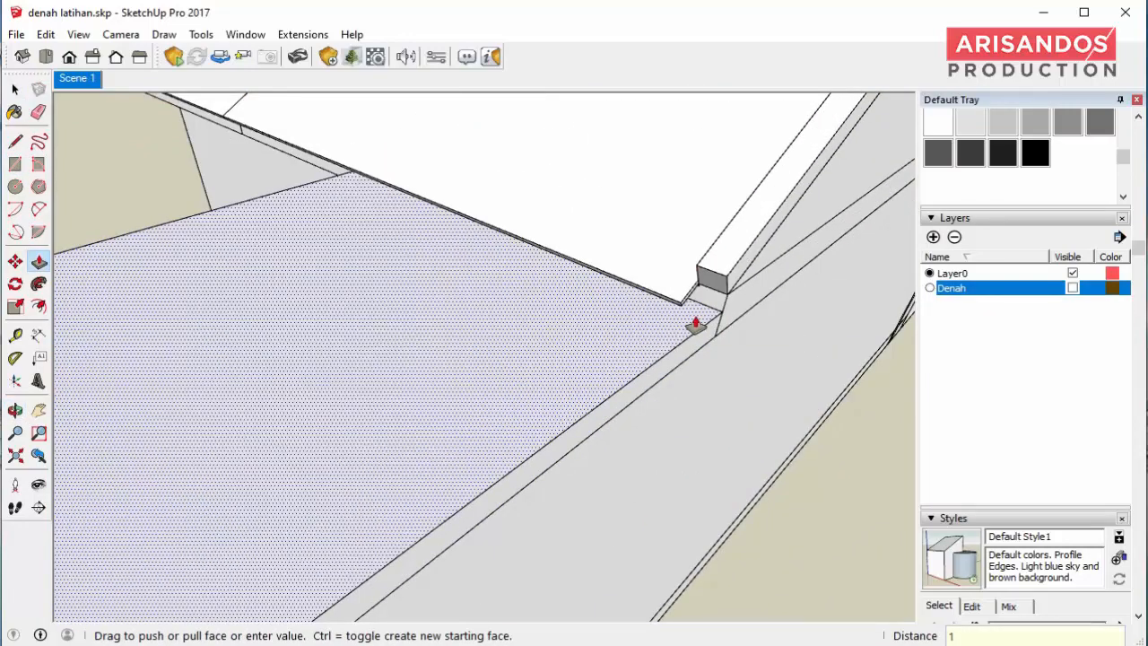
pyautogui.click(698, 324)
pyautogui.scroll(-4, 744, 327)
pyautogui.press('space')
# - Extend the flat roof slab 50 cm outward over the wall facing the rear terrace step
pyautogui.moveTo(184, 182); pyautogui.dragTo(632, 280, button='middle')
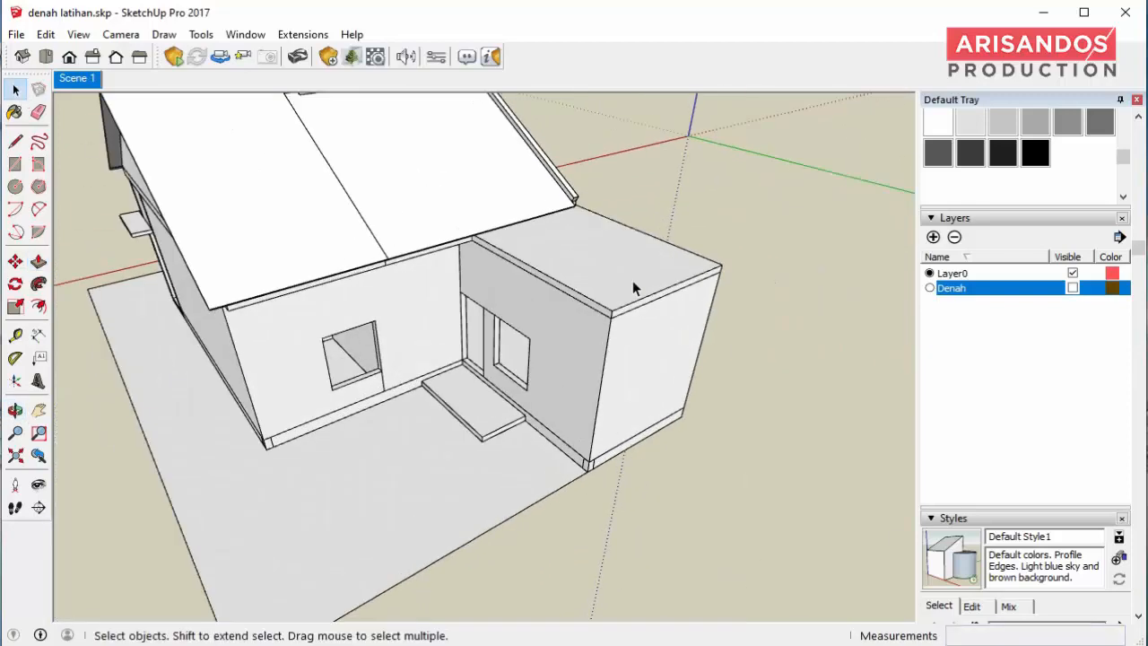
pyautogui.scroll(2, 578, 300)
pyautogui.doubleClick(580, 303)
pyautogui.scroll(1, 580, 305)
pyautogui.press('p')
pyautogui.click(577, 316)
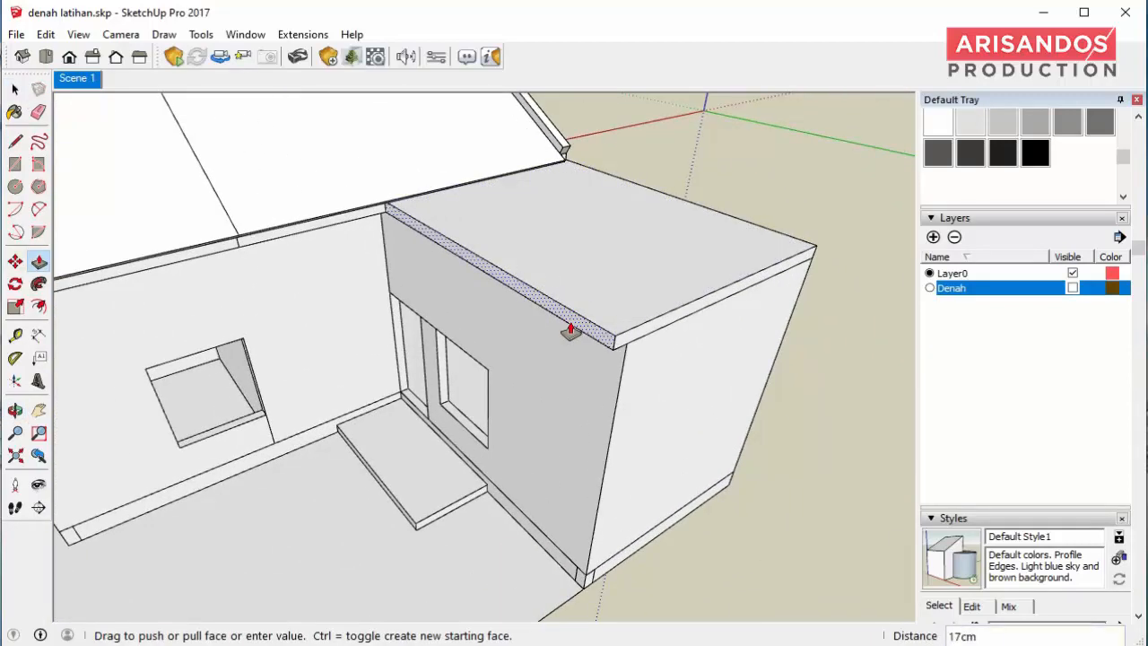
pyautogui.write('50')
pyautogui.press('Return')
# - Make the flat roof slab over the rear rooms a group
pyautogui.click(16, 90)
pyautogui.tripleClick(656, 288)
pyautogui.rightClick(656, 288)
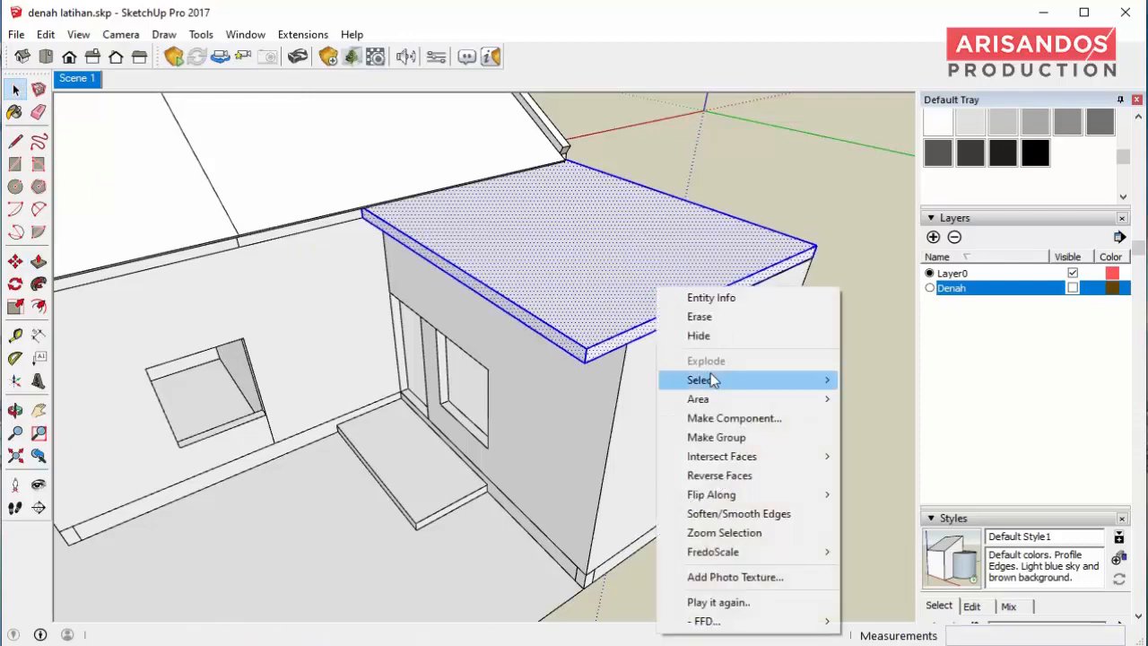
pyautogui.click(713, 436)
# - Draw a 40 by 20 cm rectangle on the rear terrace step's outer corner and pull it up into a column
pyautogui.scroll(-4, 684, 413)
pyautogui.moveTo(498, 423); pyautogui.dragTo(564, 314, button='middle')
pyautogui.scroll(4, 564, 320)
pyautogui.press('r')
pyautogui.scroll(3, 551, 440)
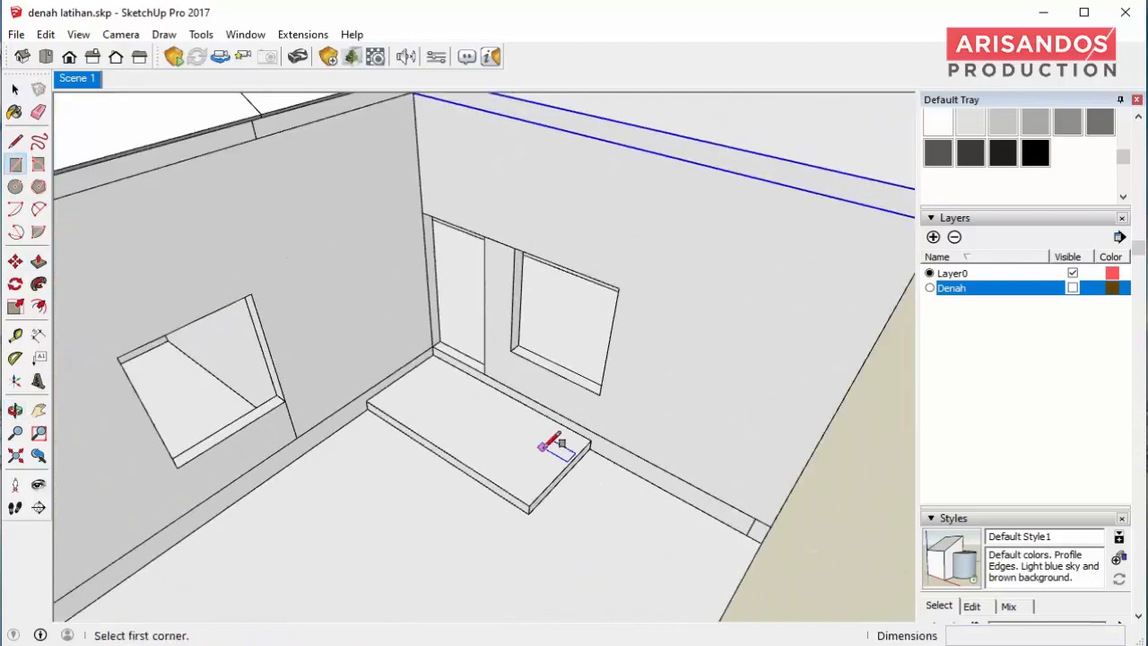
pyautogui.click(513, 531)
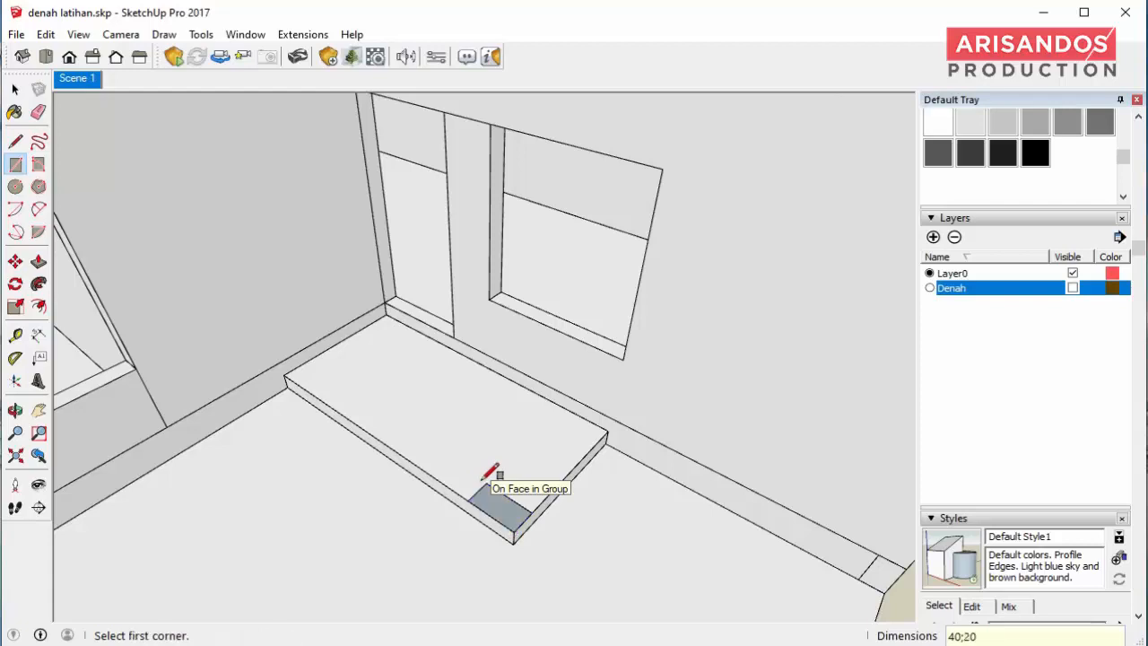
pyautogui.press('p')
pyautogui.click(494, 504)
pyautogui.scroll(-2, 494, 504)
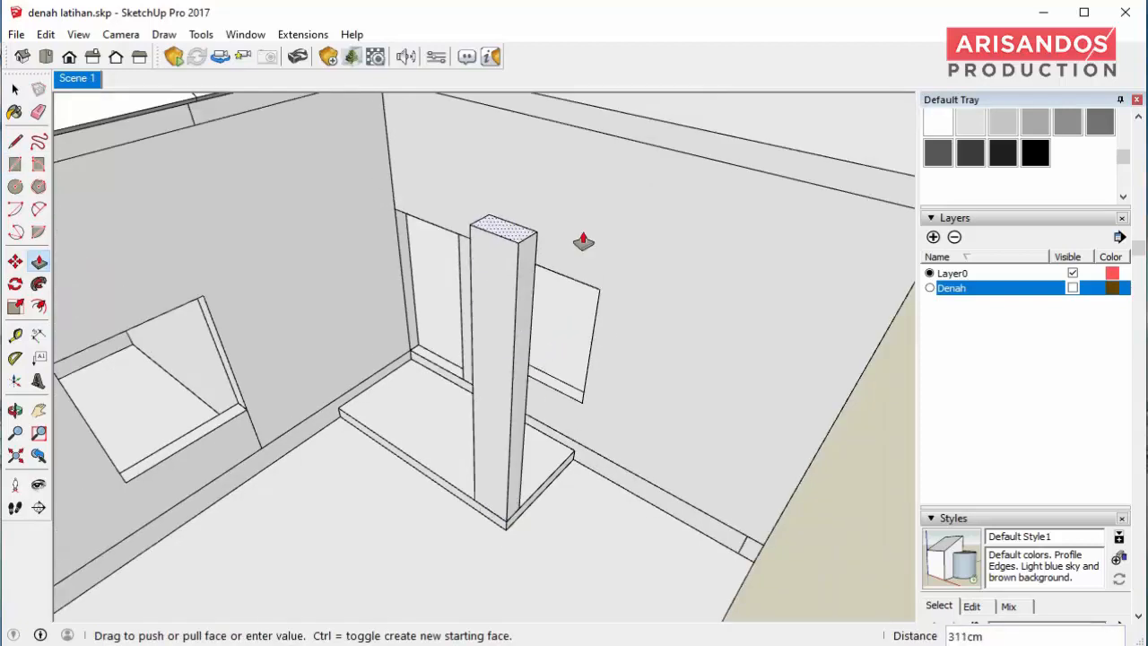
# - Make the terrace column a group
pyautogui.click(15, 90)
pyautogui.scroll(-1, 326, 255)
pyautogui.moveTo(327, 255); pyautogui.dragTo(474, 270, button='middle')
pyautogui.tripleClick(464, 271)
pyautogui.rightClick(465, 271)
pyautogui.click(509, 415)
# - Pull a separate 10 cm thick block up from the terrace column's top face
pyautogui.scroll(2, 456, 280)
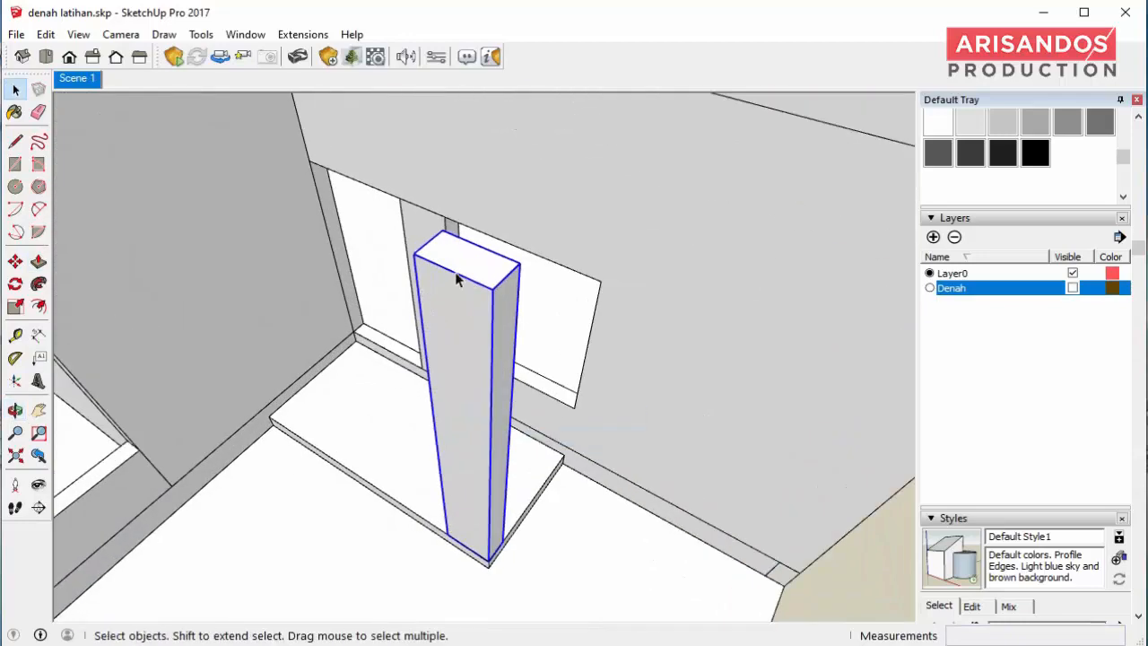
pyautogui.click(442, 232)
pyautogui.scroll(1, 491, 288)
pyautogui.press('p')
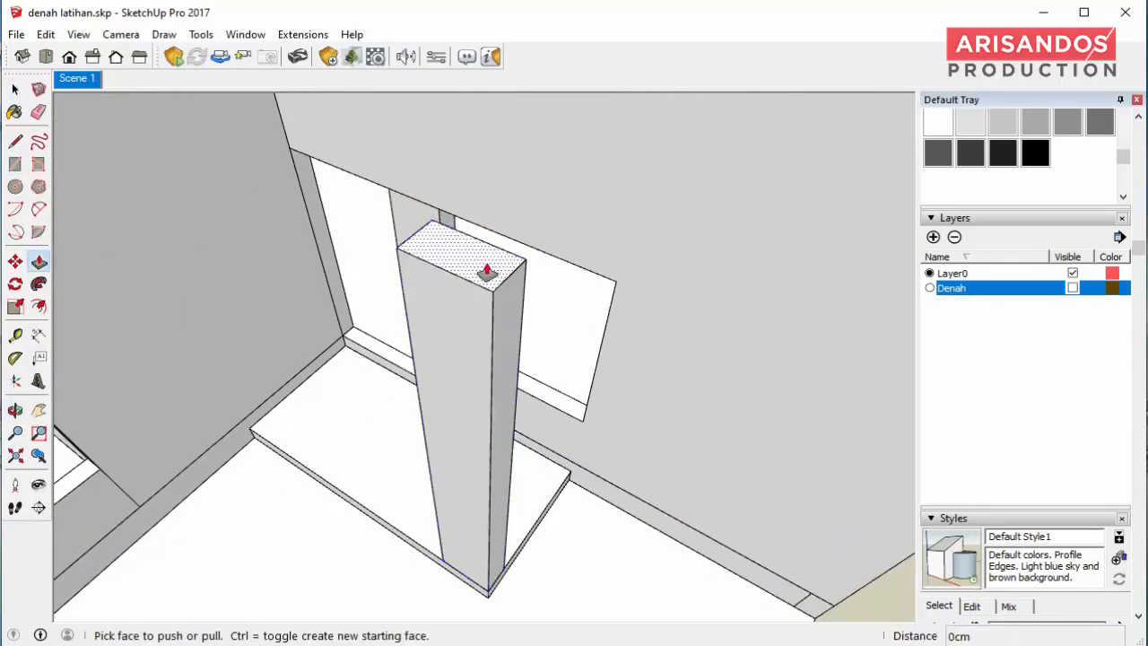
pyautogui.click(487, 272)
pyautogui.press('Return')
# - Extend the block's inner sides to the adjoining house walls to form a canopy slab over the terrace step
pyautogui.moveTo(490, 248); pyautogui.dragTo(366, 213, button='middle')
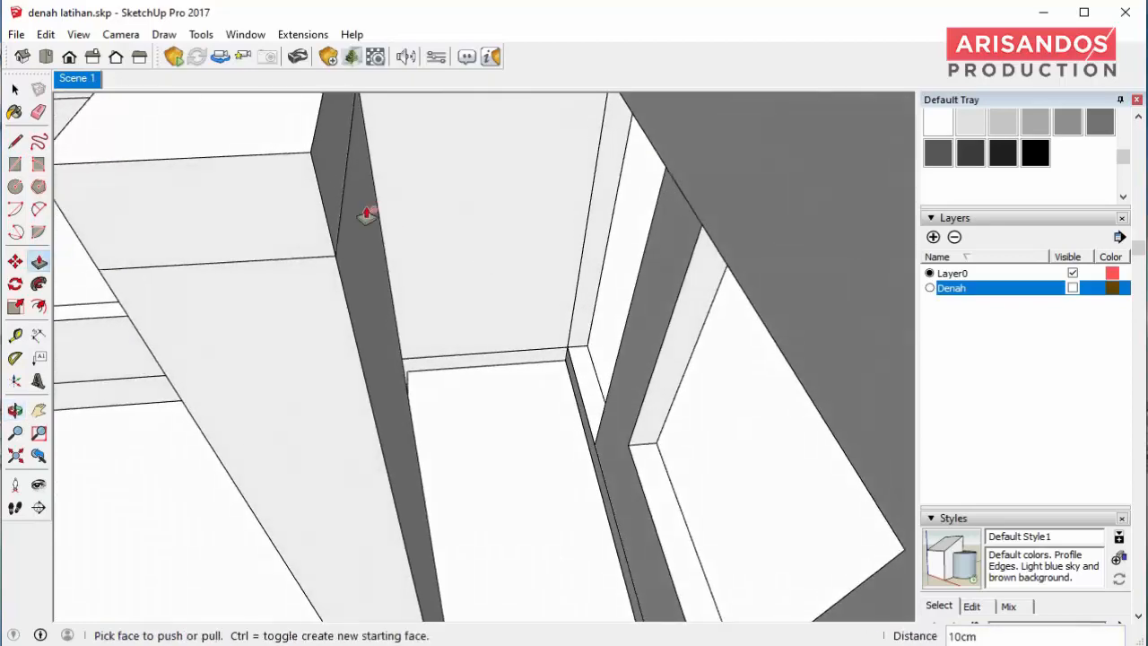
pyautogui.click(334, 184)
pyautogui.click(830, 373)
pyautogui.moveTo(830, 374); pyautogui.dragTo(574, 314, button='middle')
pyautogui.moveTo(609, 341); pyautogui.dragTo(807, 272, button='middle')
pyautogui.click(817, 260)
pyautogui.moveTo(726, 251); pyautogui.dragTo(653, 201, button='middle')
pyautogui.click(543, 334)
pyautogui.moveTo(543, 335); pyautogui.dragTo(579, 274, button='middle')
pyautogui.scroll(-6, 579, 274)
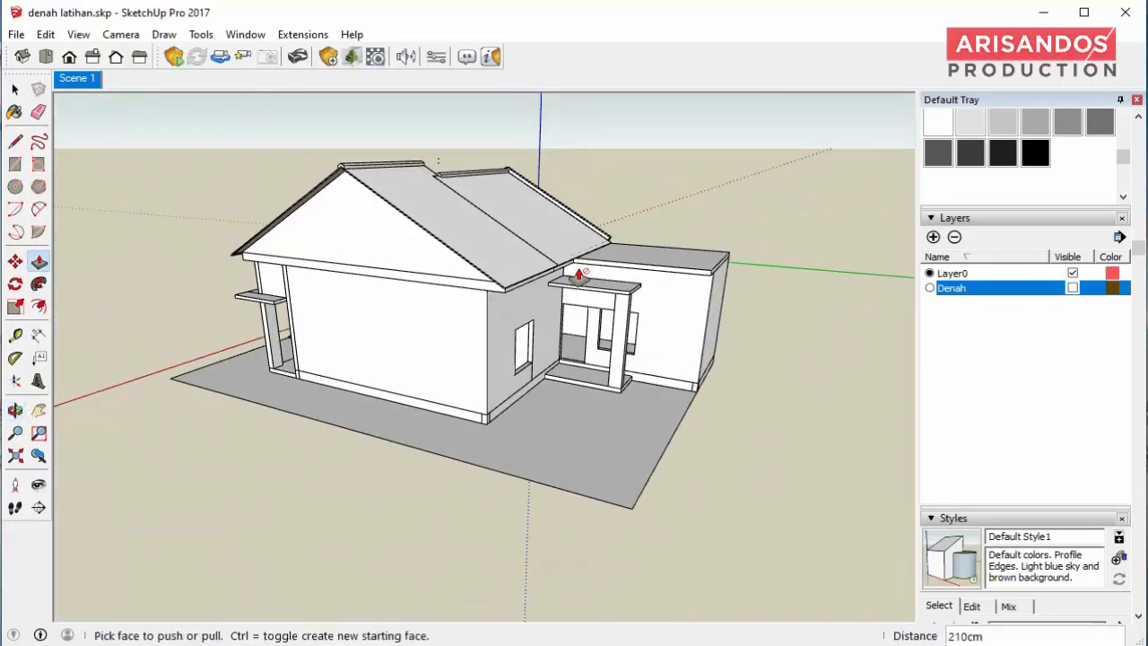
# - Extend the terrace canopy's outer edge by 40 cm beyond the column
pyautogui.scroll(6, 588, 277)
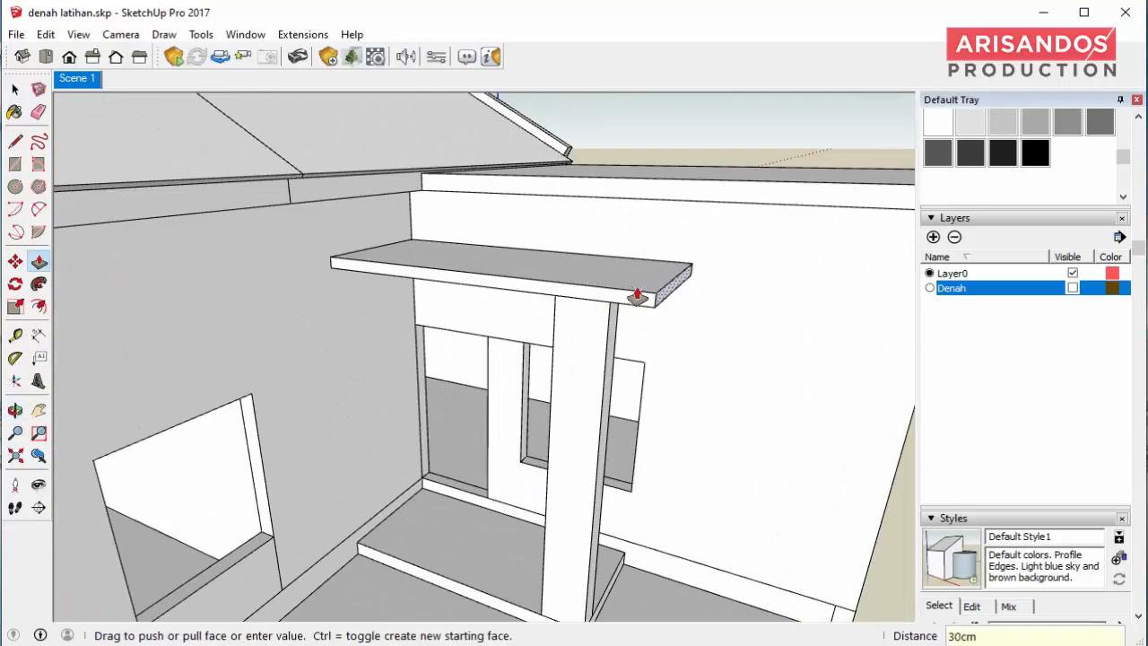
pyautogui.click(630, 300)
pyautogui.write('40')
pyautogui.press('Return')
pyautogui.scroll(-8, 619, 327)
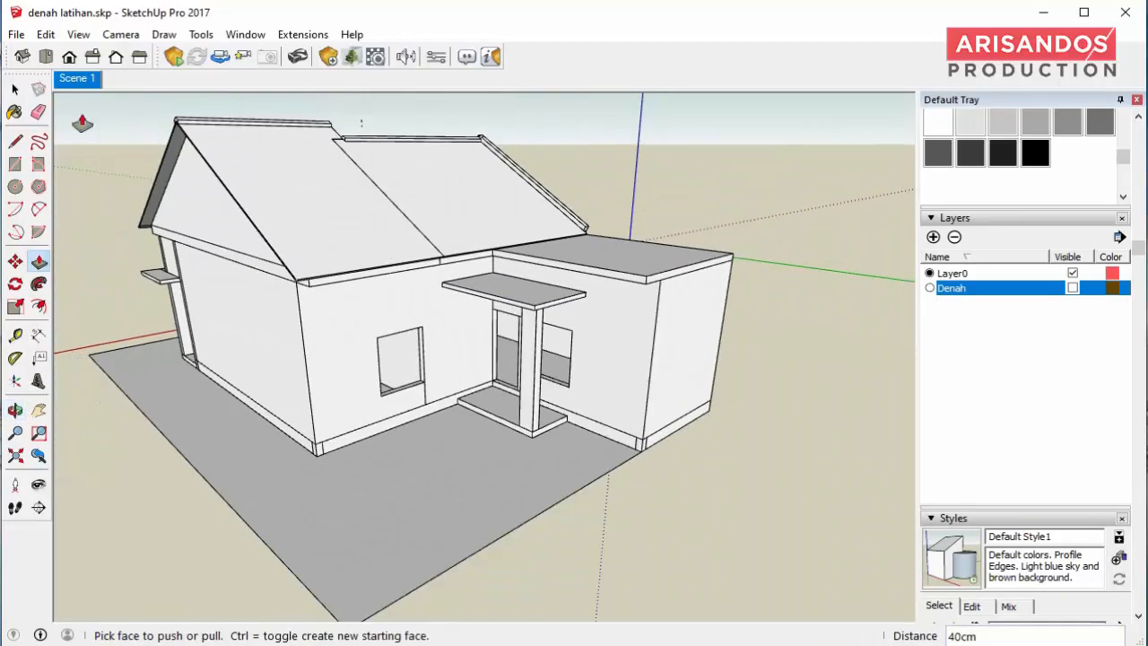
pyautogui.press('space')
pyautogui.moveTo(392, 383); pyautogui.dragTo(651, 536, button='middle')
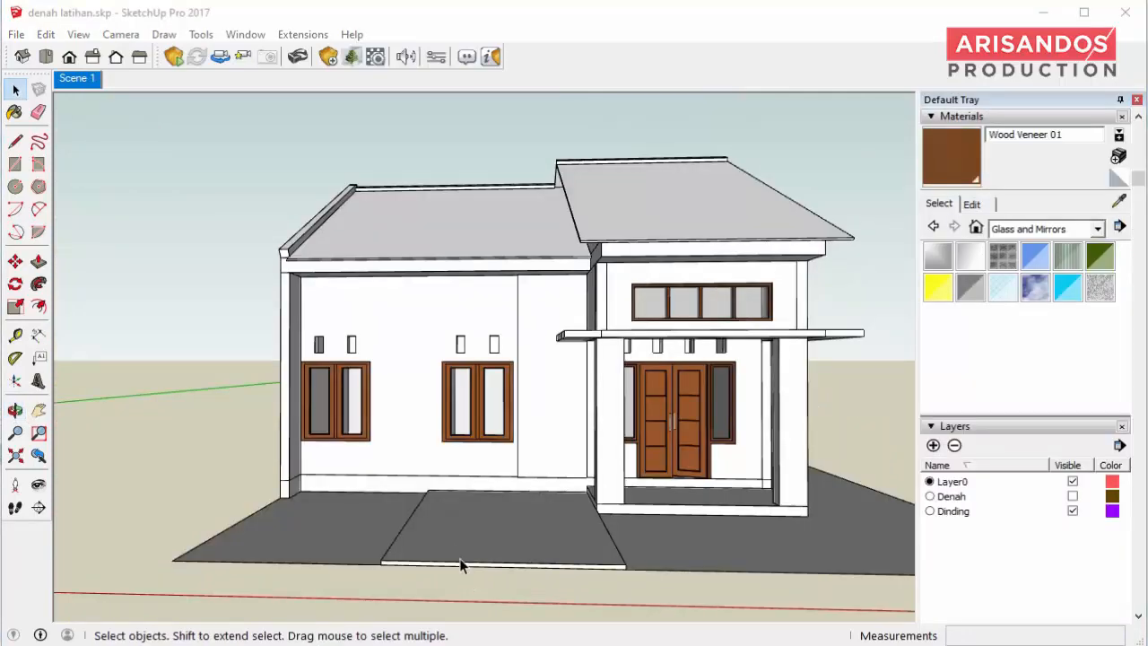
# - Draw a thin horizontal rectangle, 8 cm high, above the vents of the front window beside the side wall
pyautogui.moveTo(461, 564); pyautogui.dragTo(380, 469, button='middle')
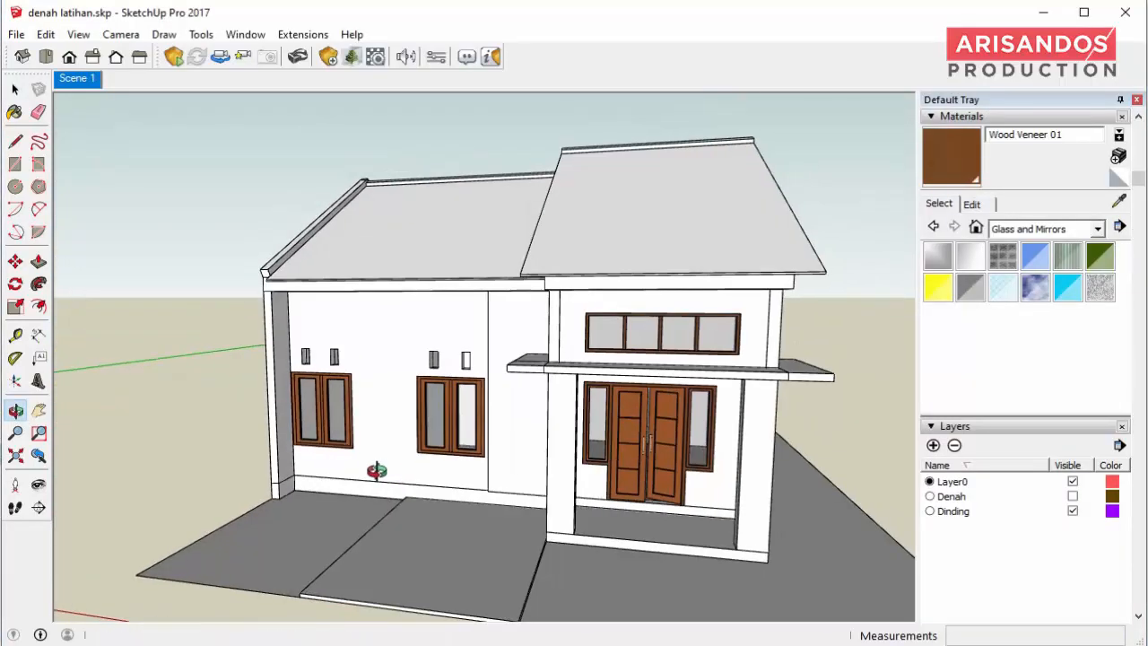
pyautogui.scroll(3, 332, 359)
pyautogui.scroll(1, 331, 359)
pyautogui.scroll(2, 263, 325)
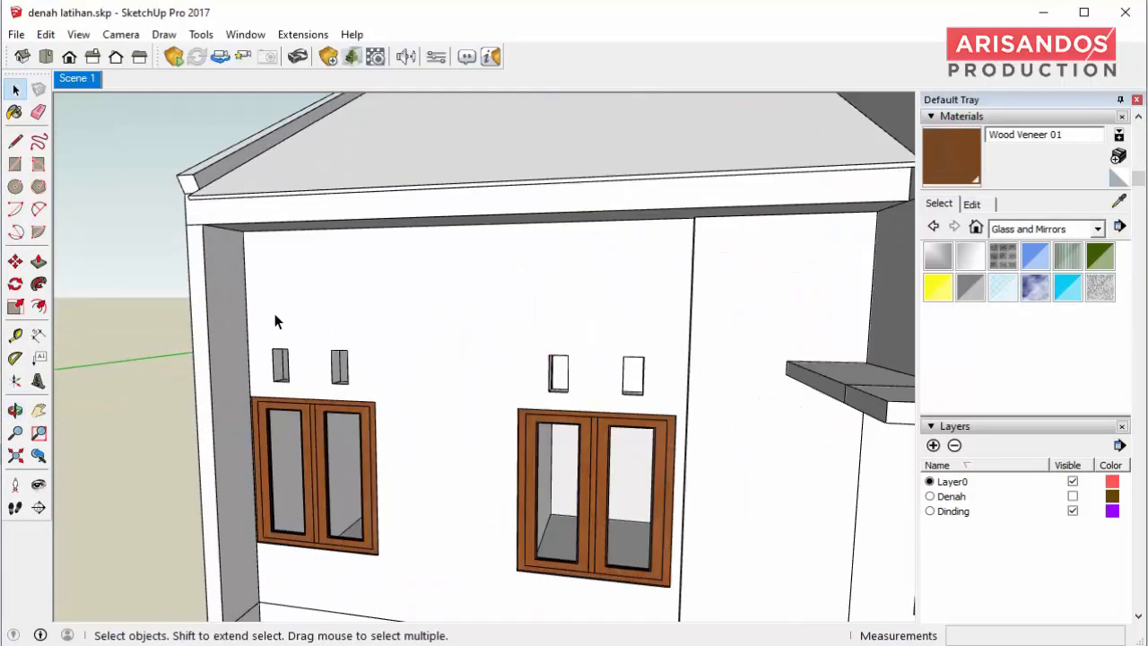
pyautogui.click(16, 163)
pyautogui.click(236, 347)
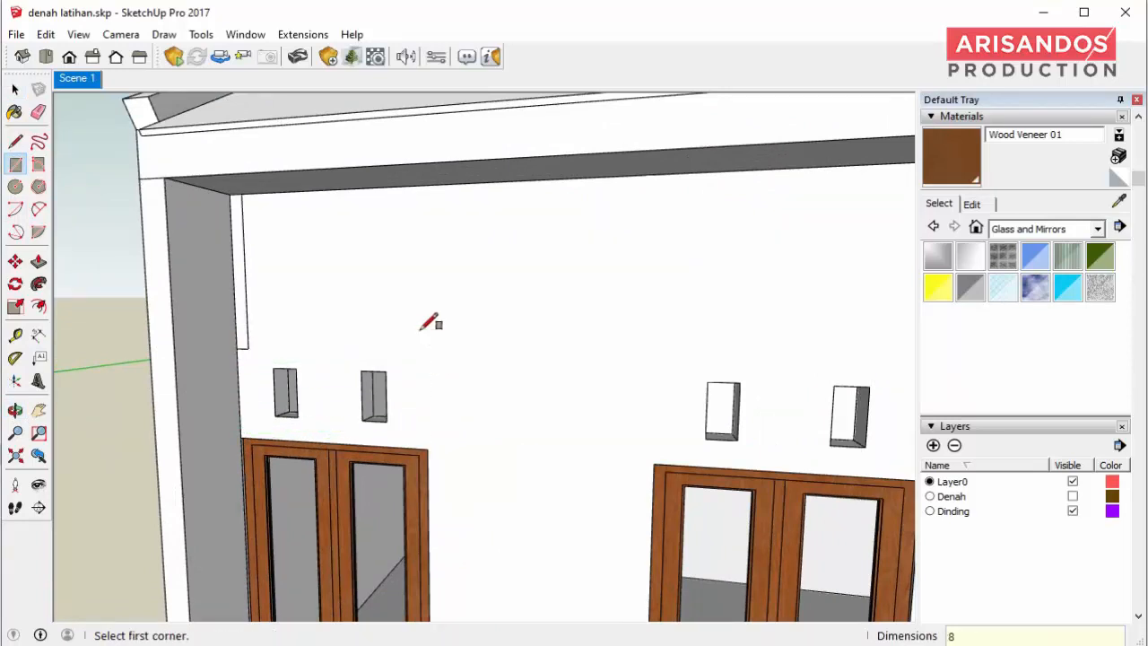
# - Pull the thin rectangle out 40 cm into a window canopy and shorten its free end by 30 cm
pyautogui.press('p')
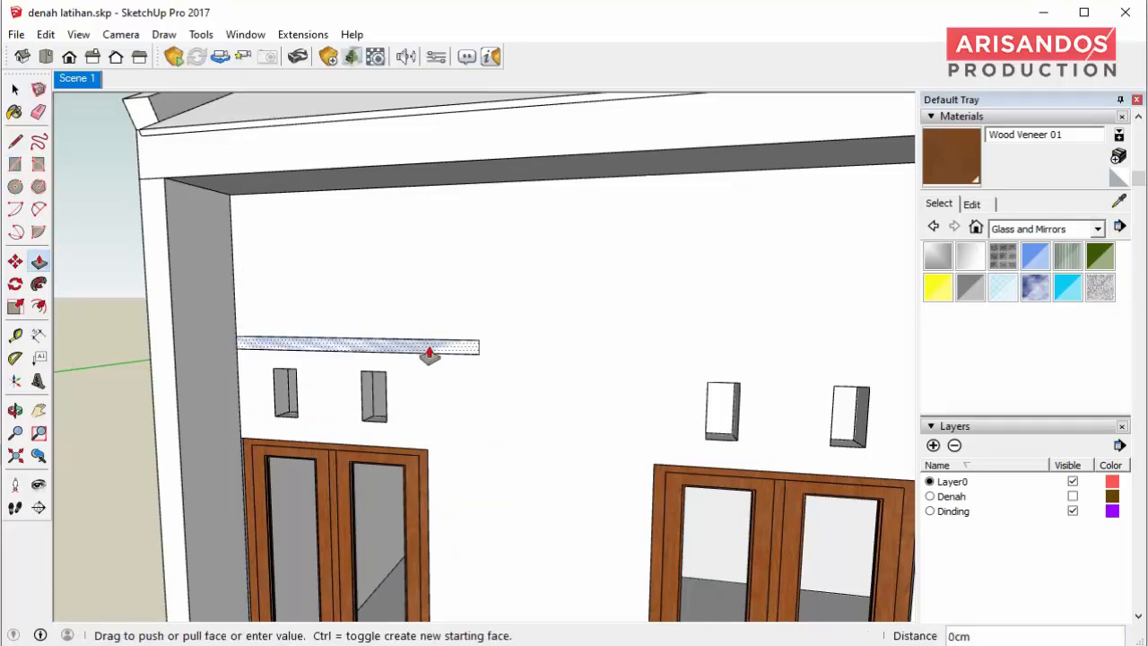
pyautogui.click(428, 349)
pyautogui.write('40')
pyautogui.press('Return')
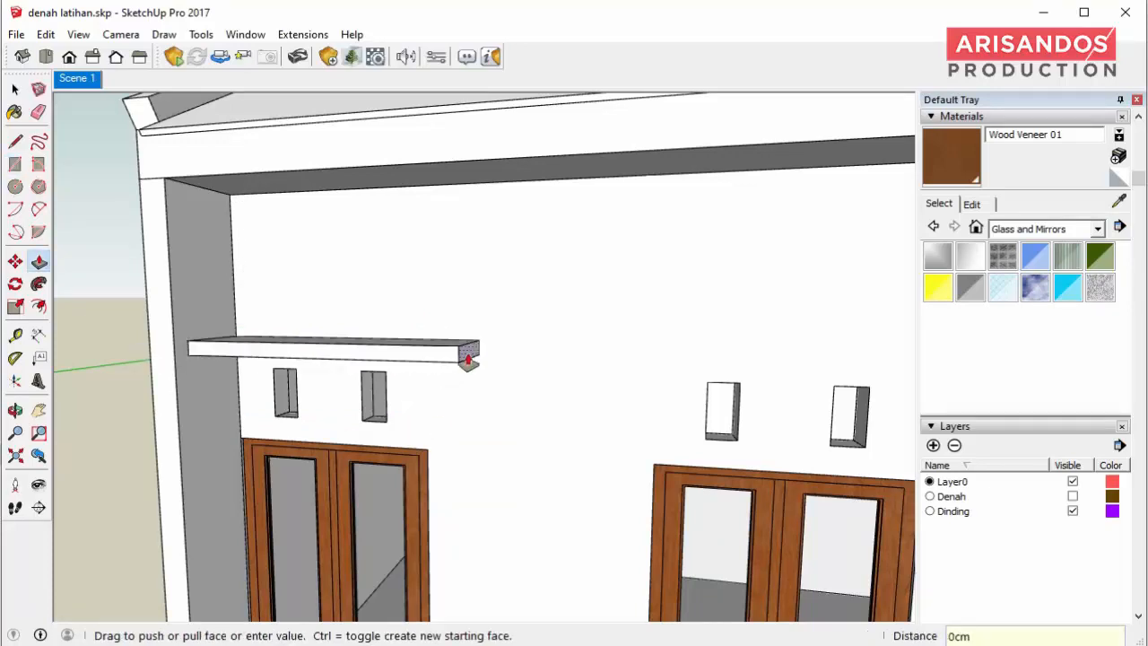
pyautogui.moveTo(428, 456); pyautogui.dragTo(413, 328, button='middle')
pyautogui.scroll(-2, 428, 341)
pyautogui.moveTo(448, 332); pyautogui.dragTo(479, 426, button='middle')
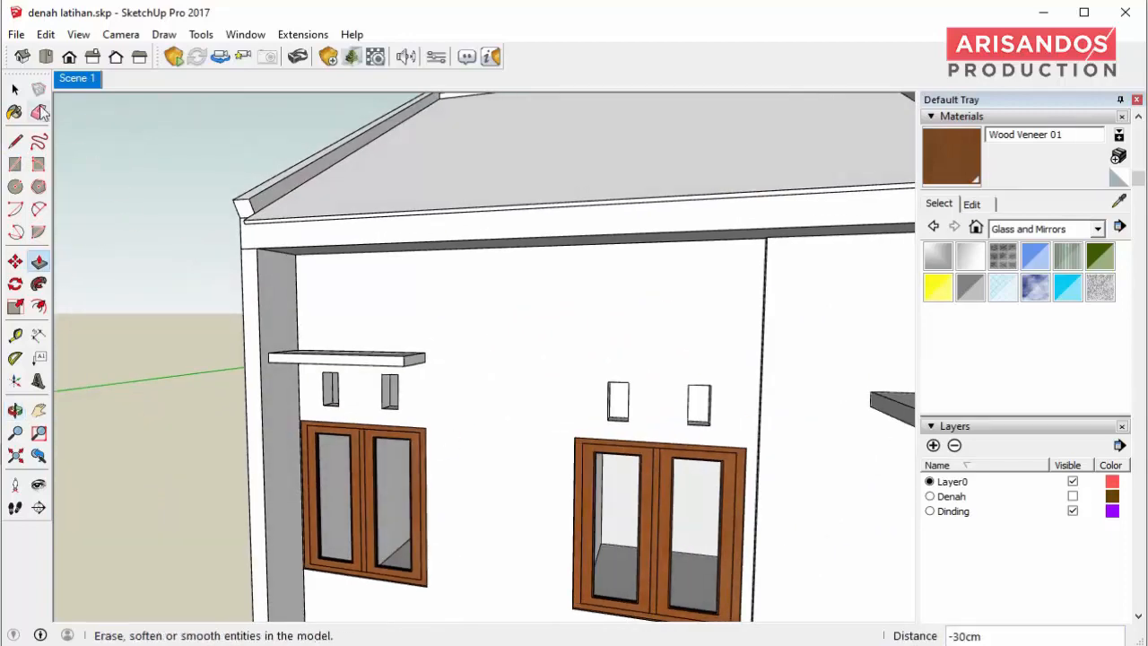
pyautogui.click(15, 90)
pyautogui.scroll(1, 372, 362)
pyautogui.tripleClick(373, 363)
pyautogui.rightClick(374, 361)
pyautogui.click(331, 357)
pyautogui.scroll(-3, 333, 361)
pyautogui.scroll(4, 292, 389)
pyautogui.moveTo(332, 360)
pyautogui.mouseDown(button='middle')
pyautogui.moveTo(289, 391)
pyautogui.moveTo(341, 364)
pyautogui.mouseUp(button='middle')
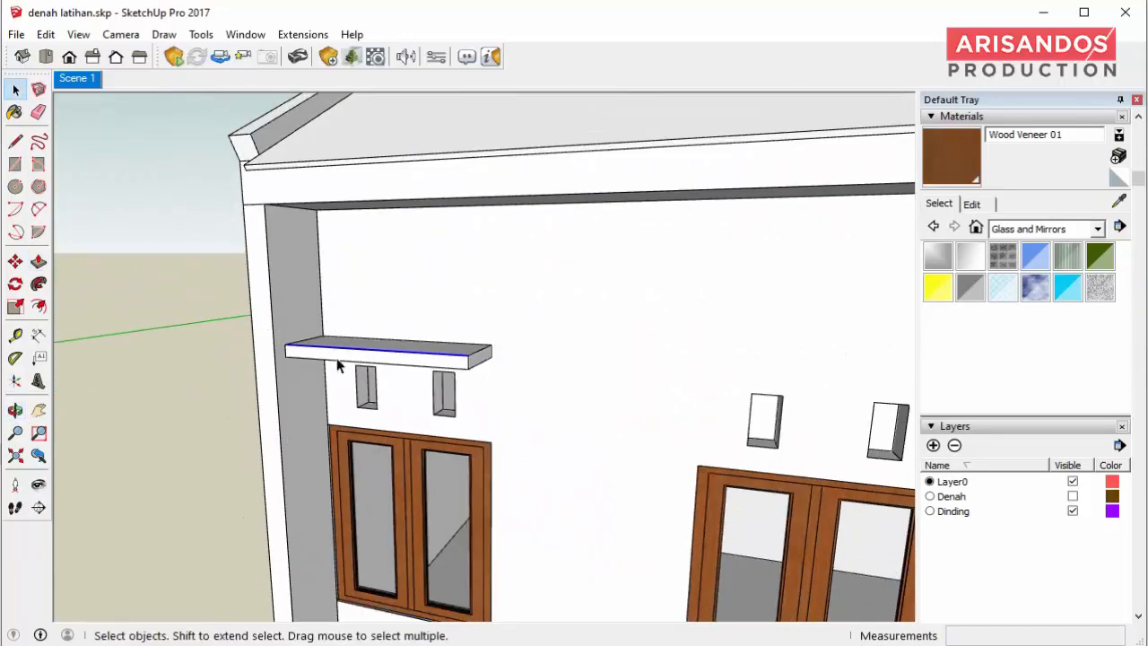
# - Group the window canopy together with the side wall geometry connected to it
pyautogui.tripleClick(343, 361)
pyautogui.rightClick(345, 359)
pyautogui.click(395, 505)
pyautogui.scroll(-3, 296, 309)
pyautogui.scroll(3, 292, 324)
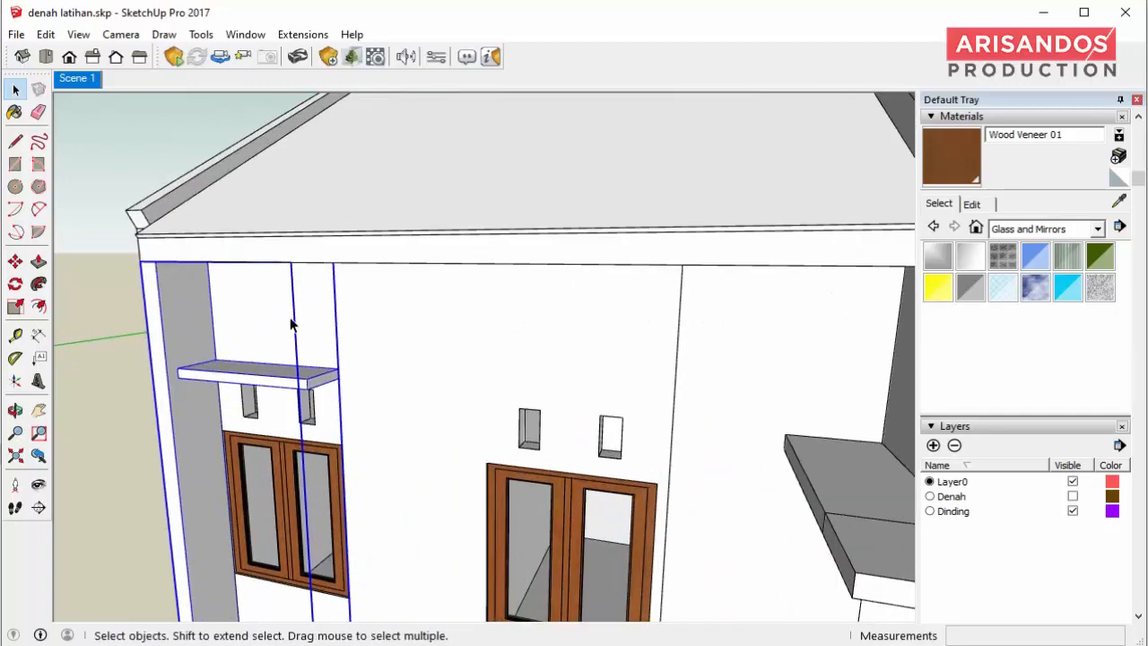
# - Pull a separate 120 cm long block out of the window canopy's free end
pyautogui.scroll(3, 313, 357)
pyautogui.click(348, 377)
pyautogui.click(308, 410)
pyautogui.scroll(1, 310, 409)
pyautogui.press('p')
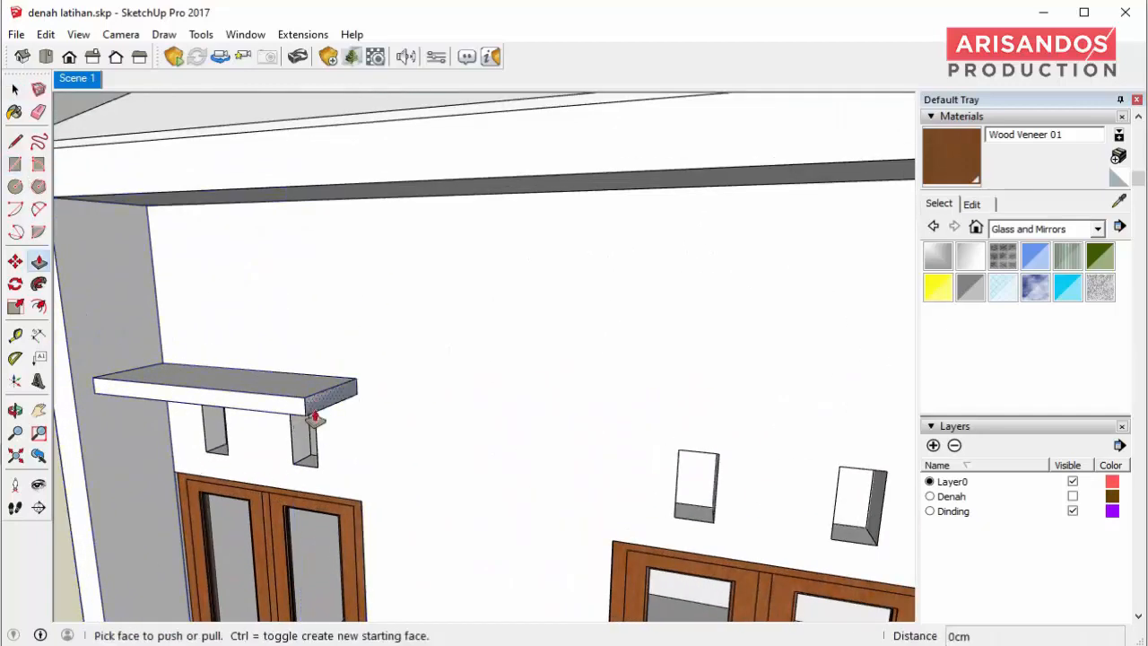
pyautogui.click(316, 410)
pyautogui.write('120')
pyautogui.press('Return')
pyautogui.press('space')
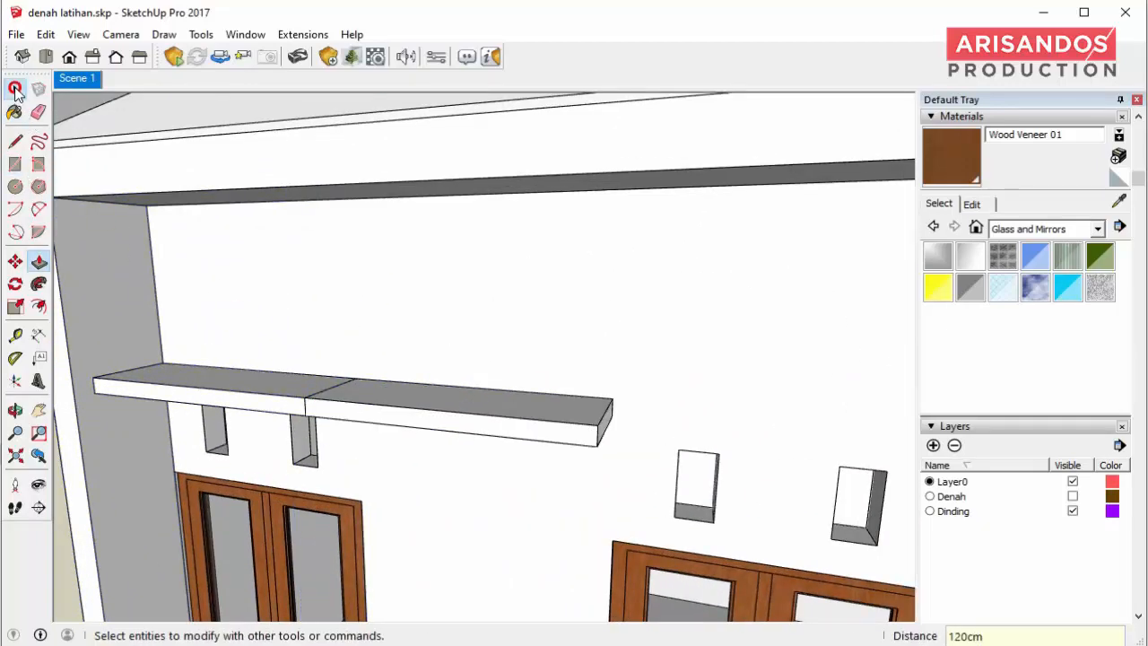
# - Group the 120 cm block and move it above the vents of the second front window
pyautogui.click(451, 405)
pyautogui.rightClick(451, 407)
pyautogui.click(530, 249)
pyautogui.scroll(-2, 430, 296)
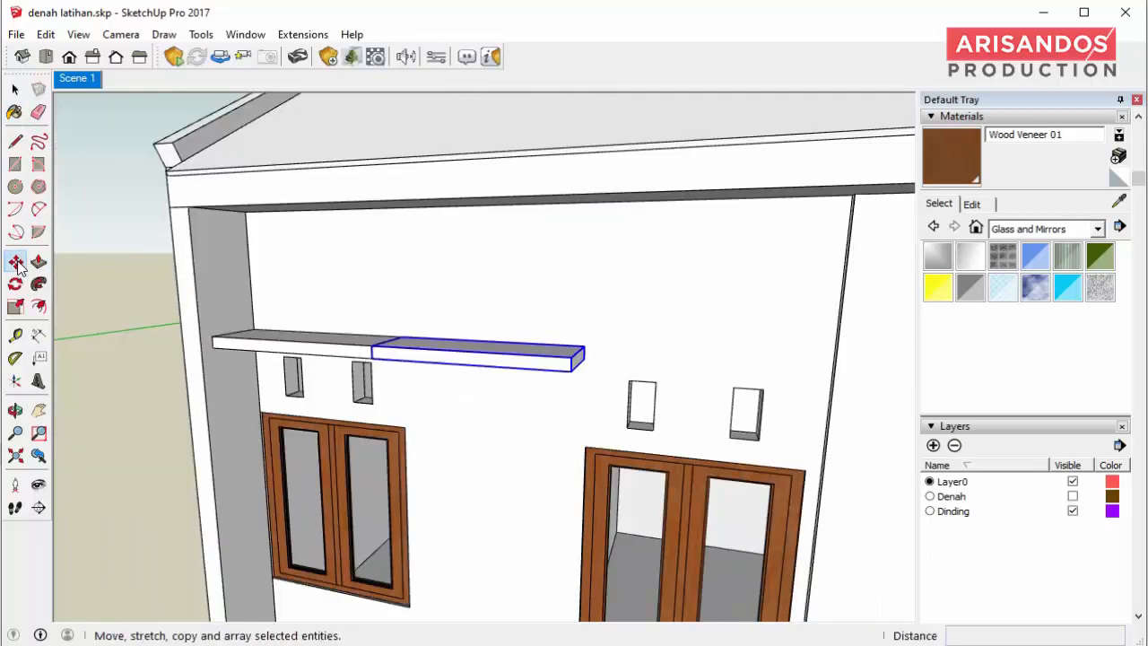
pyautogui.click(573, 372)
pyautogui.moveTo(750, 451); pyautogui.dragTo(725, 323, button='middle')
pyautogui.scroll(-3, 725, 322)
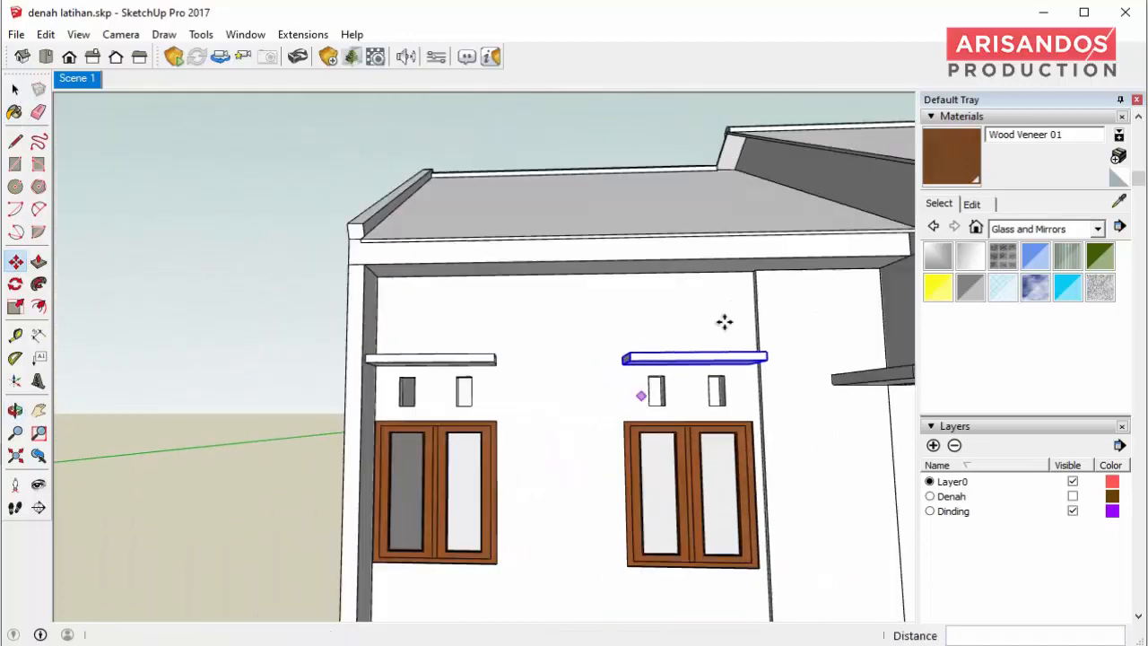
pyautogui.click(16, 90)
pyautogui.click(165, 171)
# - Draw a thin rectangle along the top of the rear wall's window and pull it out 40 cm into a canopy
pyautogui.moveTo(548, 265); pyautogui.dragTo(427, 335)
pyautogui.moveTo(583, 336); pyautogui.dragTo(430, 345, button='middle')
pyautogui.scroll(5, 470, 341)
pyautogui.press('r')
pyautogui.scroll(3, 461, 365)
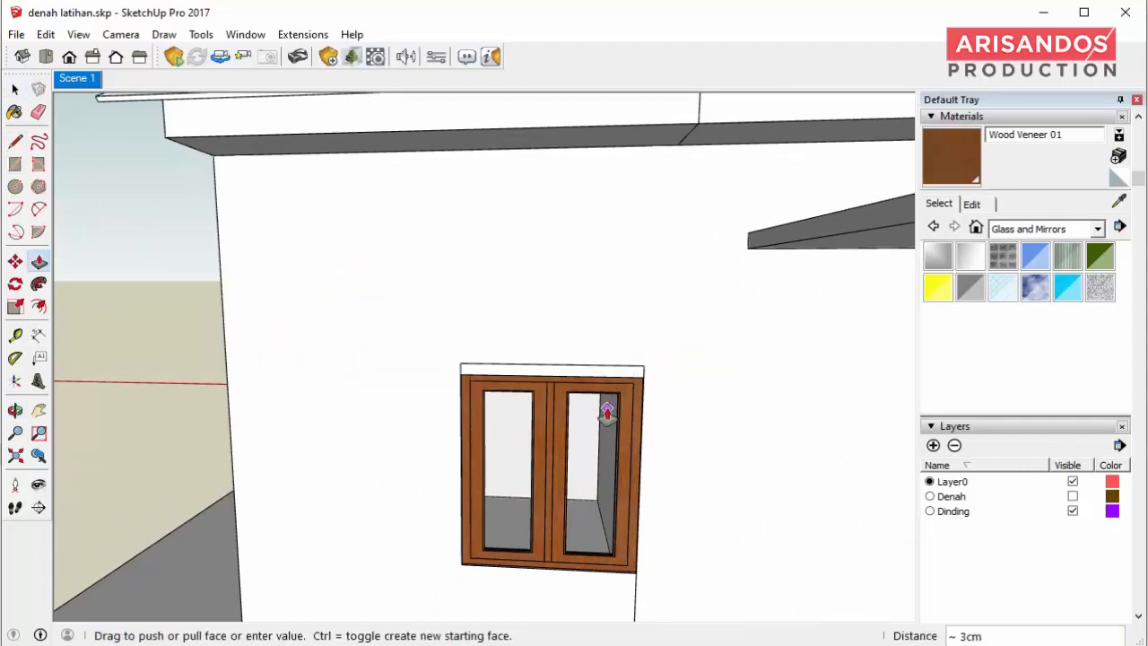
pyautogui.moveTo(553, 383); pyautogui.dragTo(679, 425, button='middle')
pyautogui.press('Return')
pyautogui.scroll(-5, 679, 425)
pyautogui.moveTo(840, 400); pyautogui.dragTo(431, 358, button='middle')
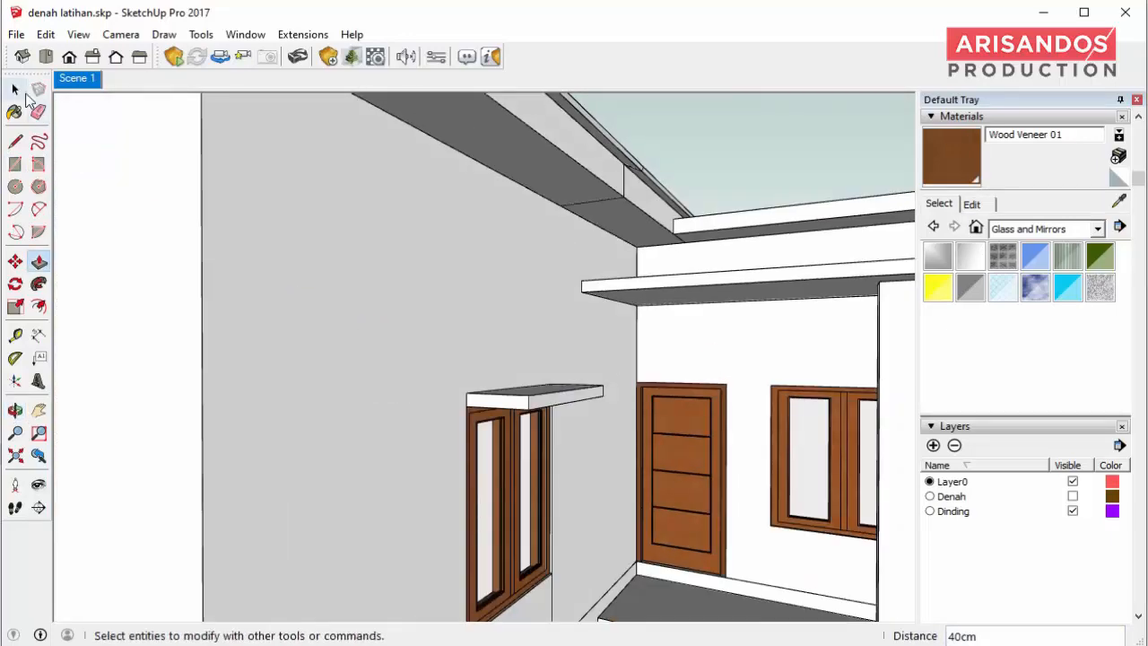
# - Group the rear window's canopy and move it up so it sits slightly above the window frame
pyautogui.tripleClick(527, 408)
pyautogui.rightClick(527, 408)
pyautogui.click(582, 205)
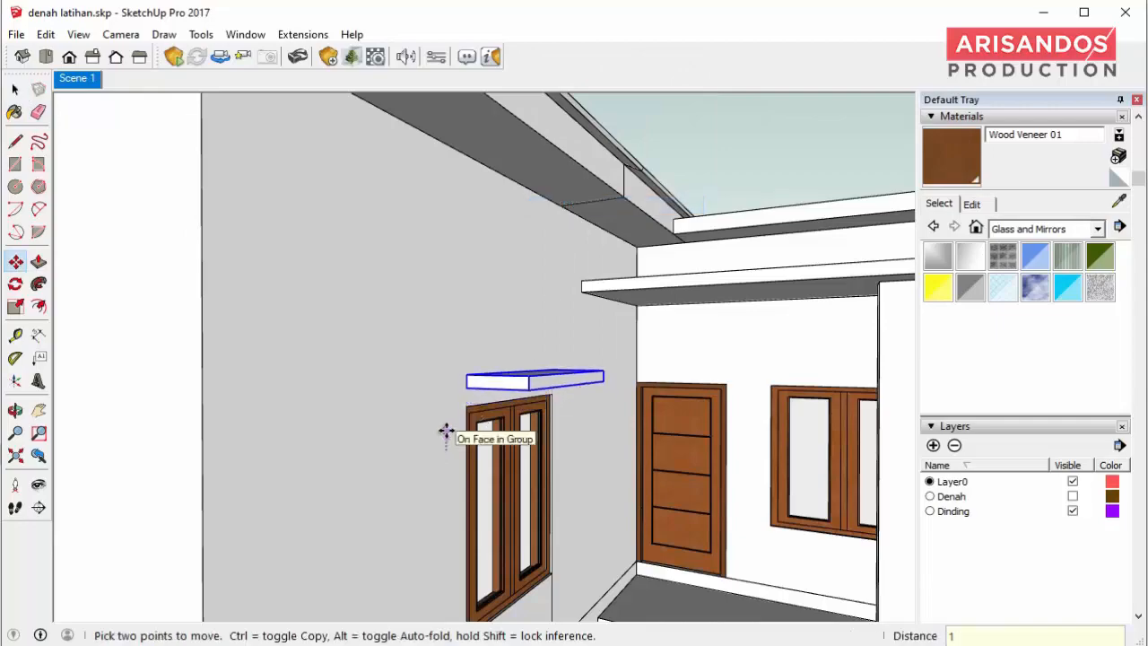
pyautogui.scroll(-8, 446, 431)
pyautogui.moveTo(445, 431); pyautogui.dragTo(574, 391, button='middle')
pyautogui.press('m')
pyautogui.click(16, 90)
# - Examine the front facade with its window canopies, cladding and window frames
pyautogui.scroll(-3, 469, 379)
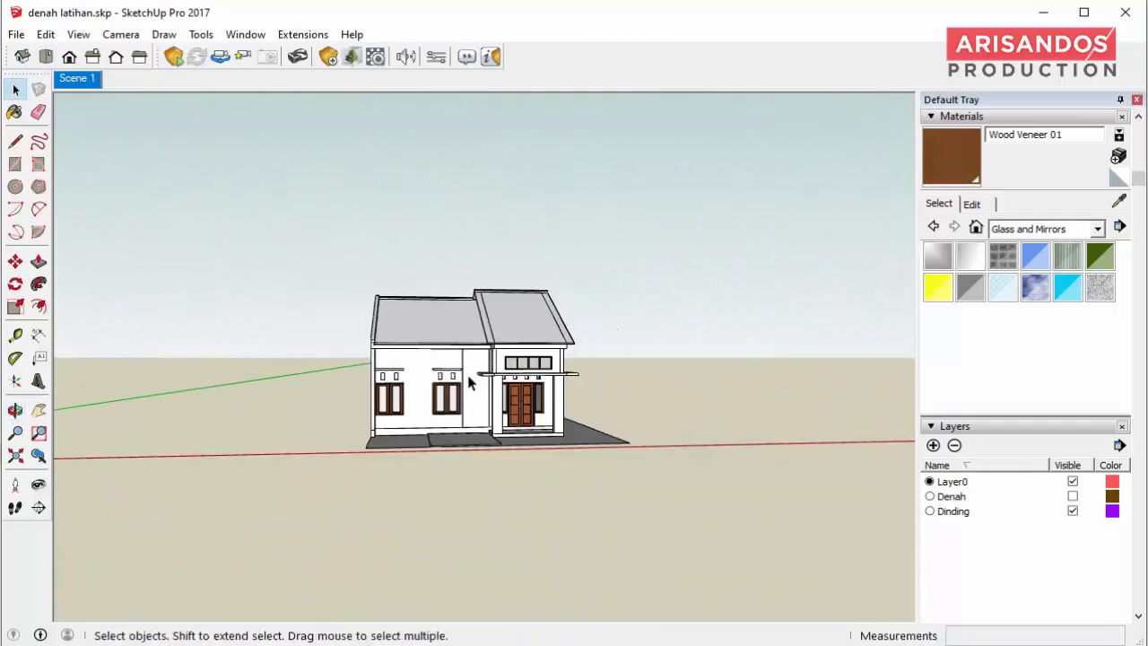
pyautogui.moveTo(469, 379); pyautogui.dragTo(530, 355, button='middle')
pyautogui.scroll(3, 461, 372)
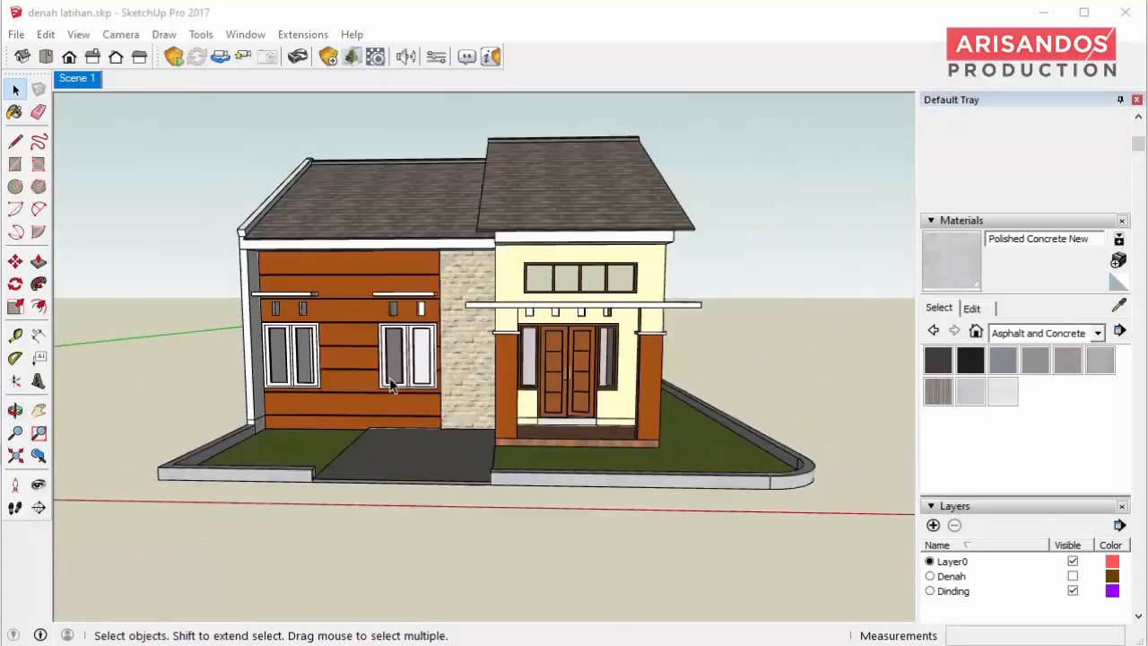
pyautogui.moveTo(377, 296); pyautogui.dragTo(532, 298, button='middle')
pyautogui.scroll(4, 328, 289)
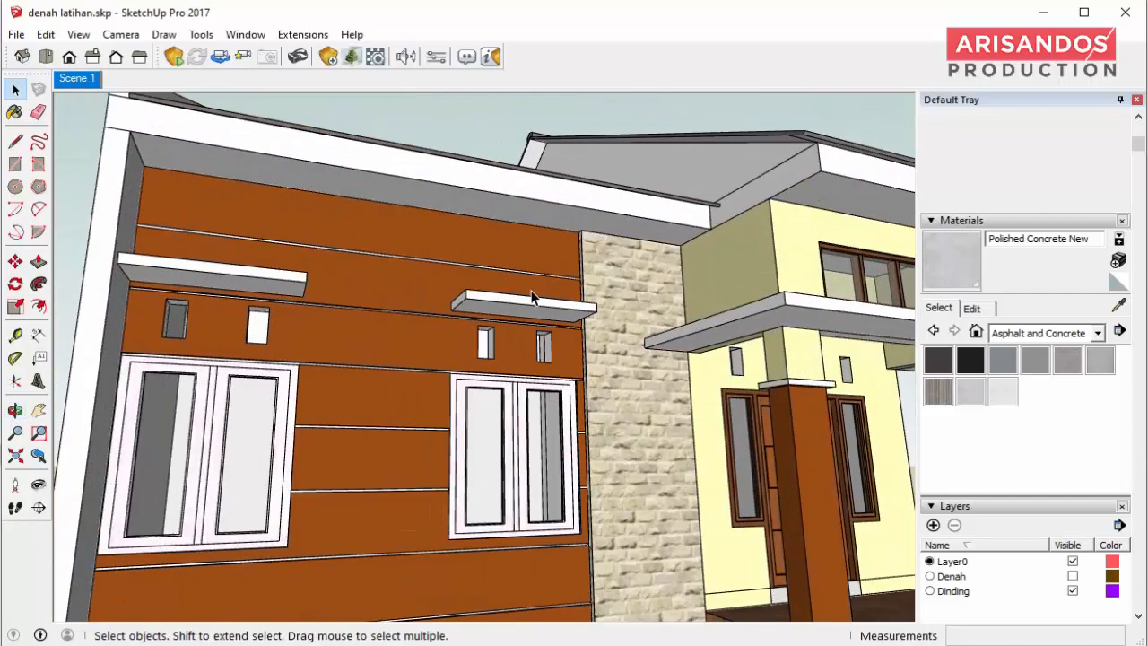
pyautogui.click(41, 487)
pyautogui.moveTo(415, 385); pyautogui.dragTo(329, 522)
pyautogui.scroll(3, 451, 280)
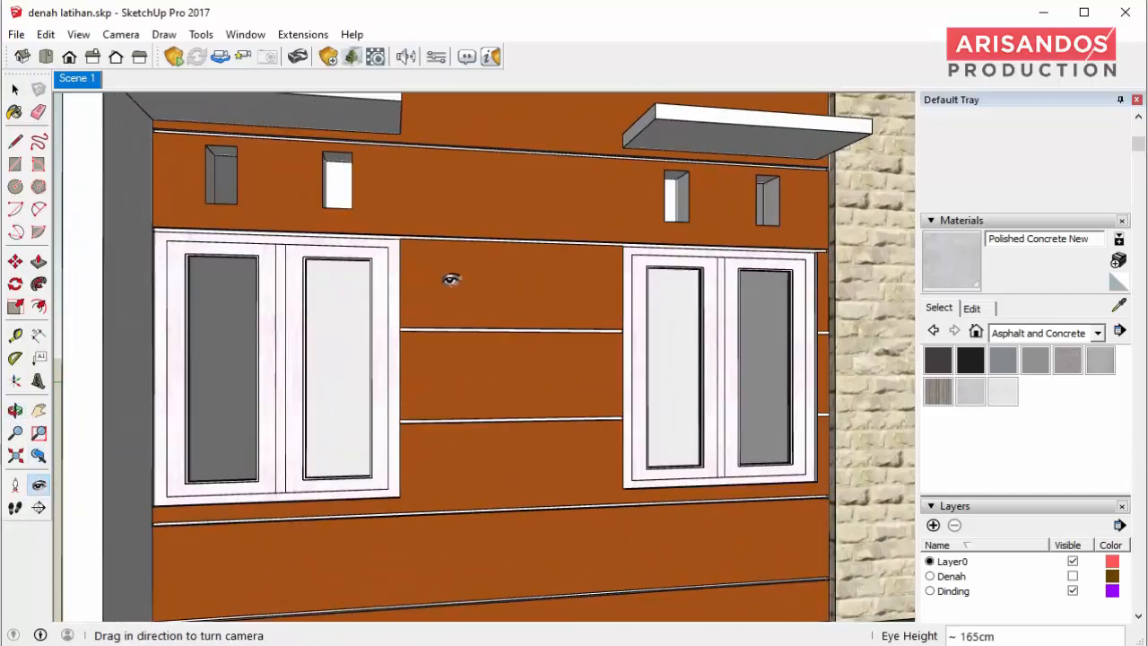
# - Examine the porch, its columns and the entrance doors up close, and the whole finished exterior from outside
pyautogui.click(38, 409)
pyautogui.moveTo(520, 361); pyautogui.dragTo(346, 389)
pyautogui.scroll(2, 346, 389)
pyautogui.moveTo(346, 389); pyautogui.dragTo(198, 395, button='middle')
pyautogui.moveTo(583, 375); pyautogui.dragTo(138, 420)
pyautogui.scroll(-3, 313, 364)
pyautogui.scroll(-3, 235, 376)
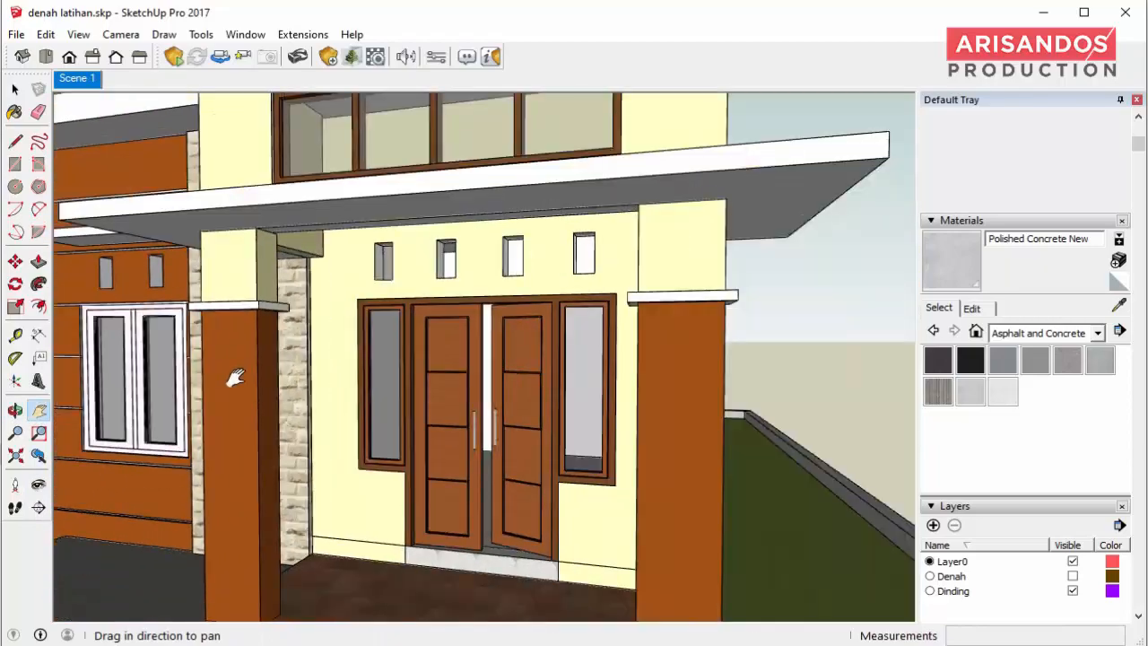
pyautogui.moveTo(429, 393); pyautogui.dragTo(202, 438)
pyautogui.scroll(-2, 336, 384)
pyautogui.scroll(2, 203, 438)
pyautogui.scroll(5, 358, 486)
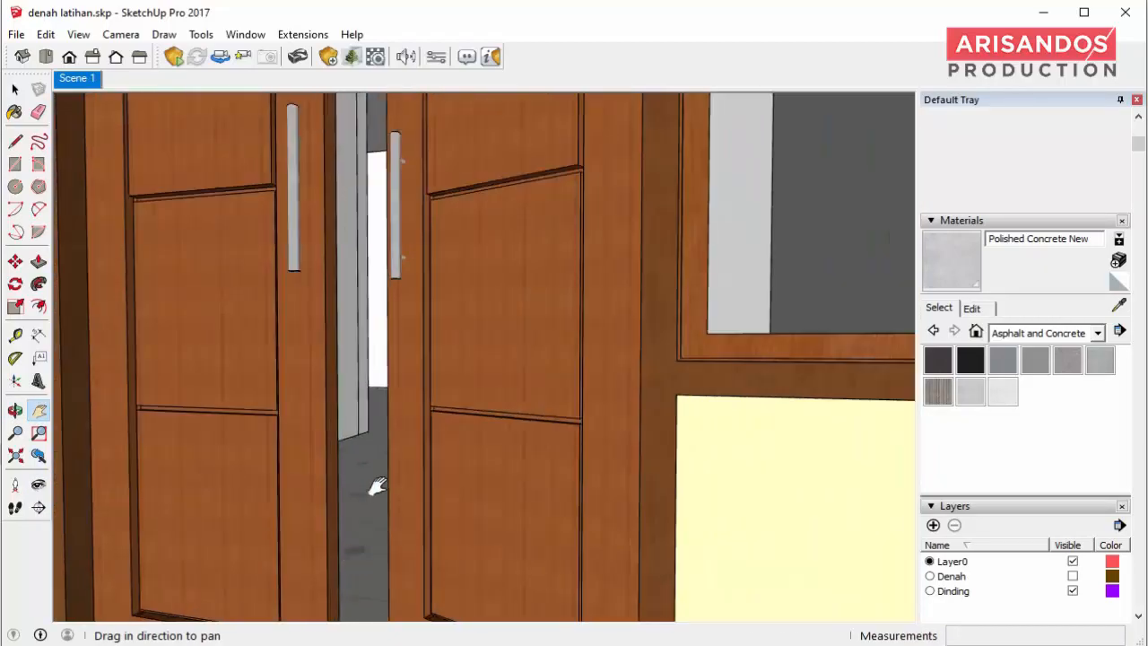
pyautogui.moveTo(378, 486); pyautogui.dragTo(285, 388, button='middle')
pyautogui.scroll(-3, 443, 413)
pyautogui.scroll(-3, 443, 413)
pyautogui.scroll(-2, 538, 399)
pyautogui.scroll(-4, 415, 380)
pyautogui.scroll(-2, 535, 391)
pyautogui.scroll(-3, 529, 430)
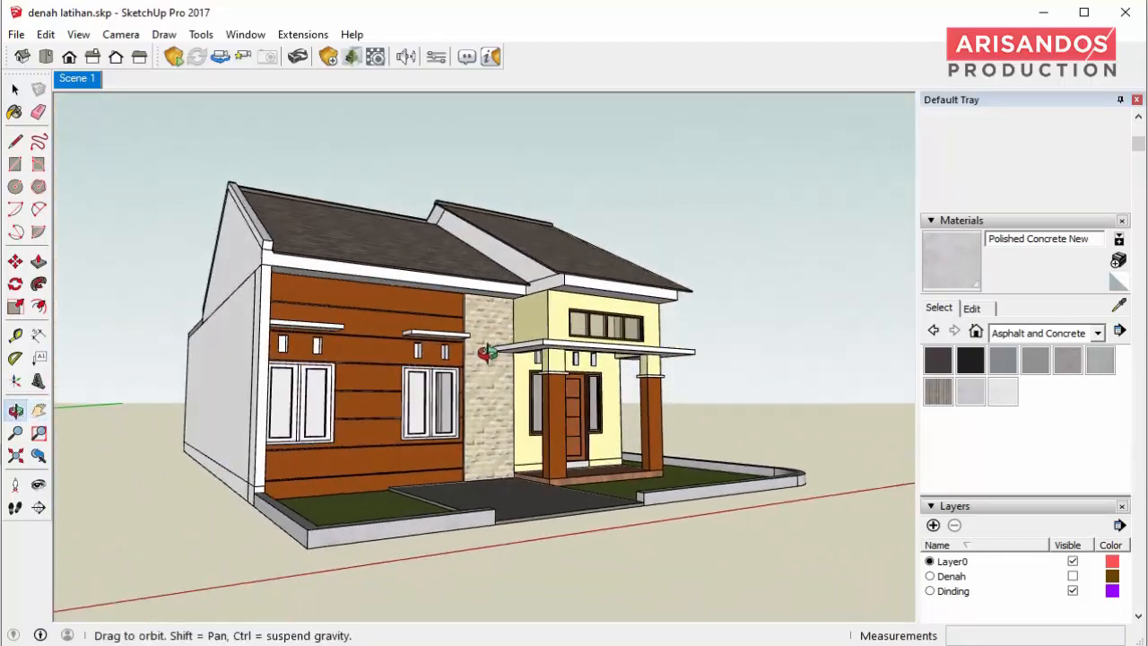